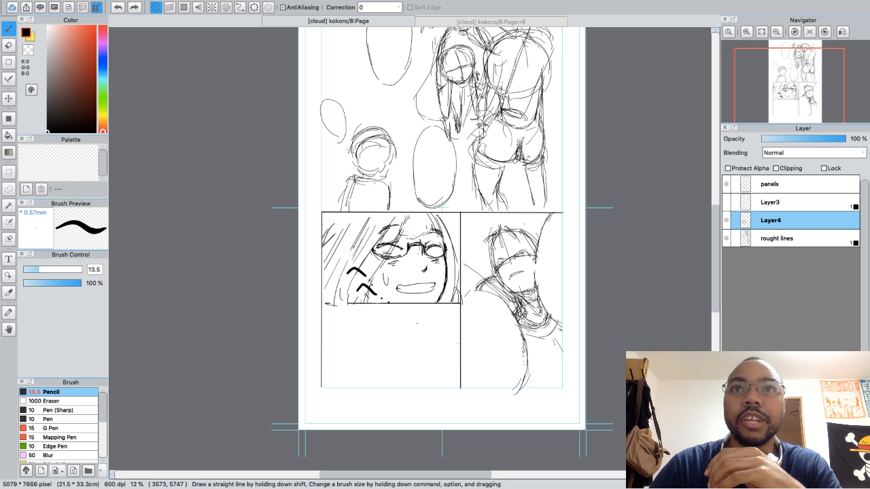
# Erase the stray speck in the middle of the empty bottom-left comic panel on Layer4
pyautogui.scroll(3, 511, 346)
pyautogui.scroll(-1, 512, 346)
pyautogui.scroll(-1, 511, 345)
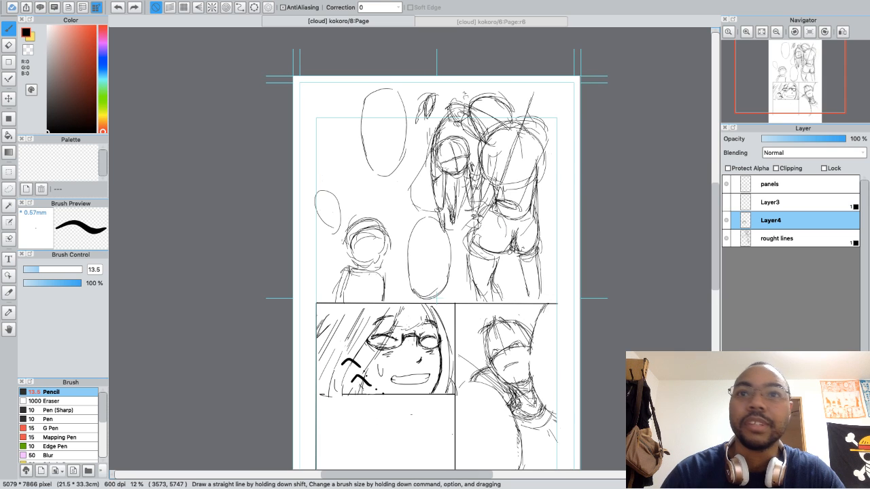
pyautogui.scroll(-4, 435, 272)
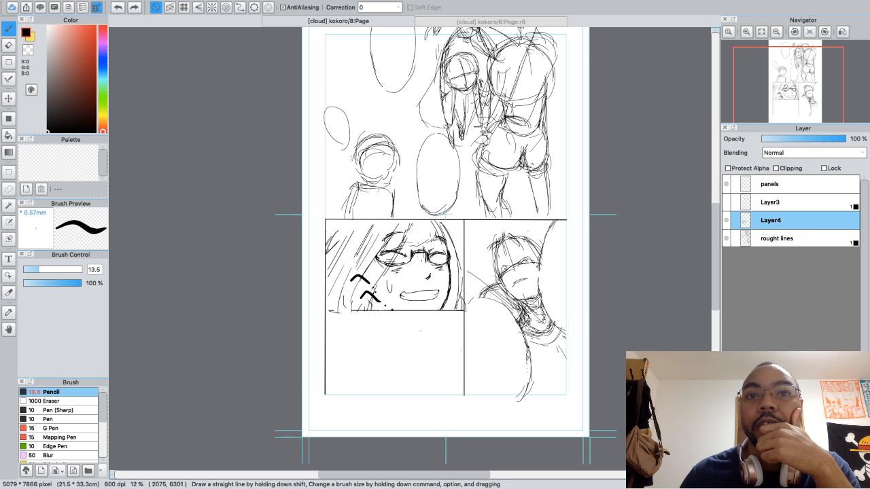
pyautogui.press('e')
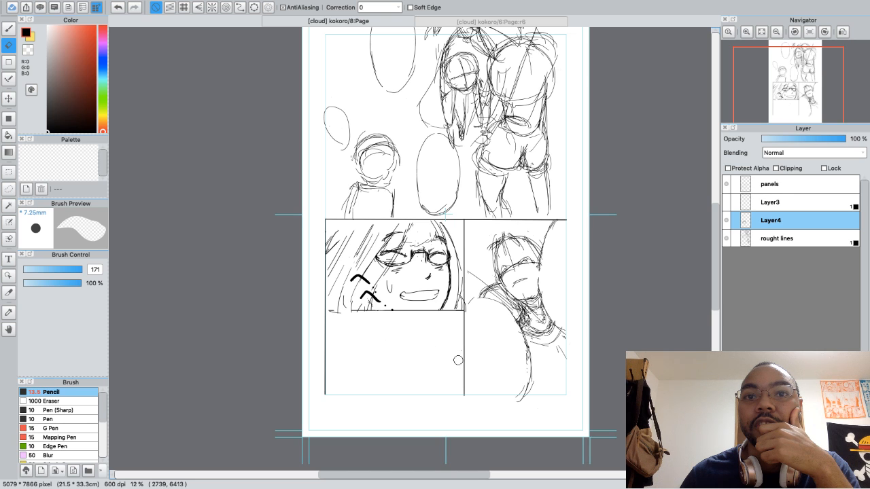
pyautogui.press('b')
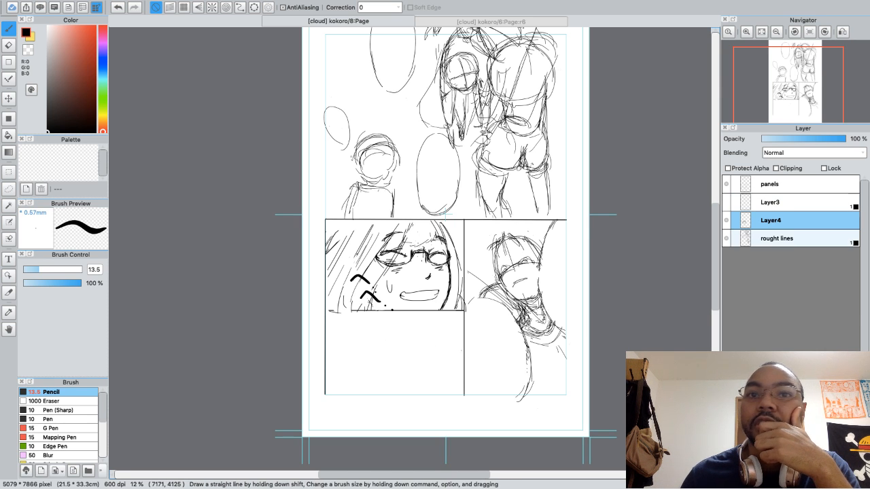
# Try to erase the remaining speck beside the vertical panel divider on the rought lines, panels, Layer3 and Layer4 layers in turn
pyautogui.click(777, 238)
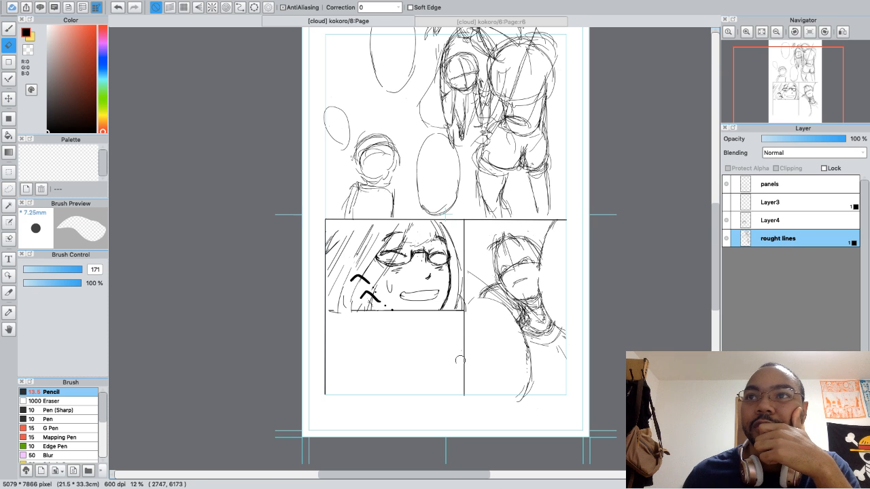
pyautogui.click(781, 184)
pyautogui.press('e')
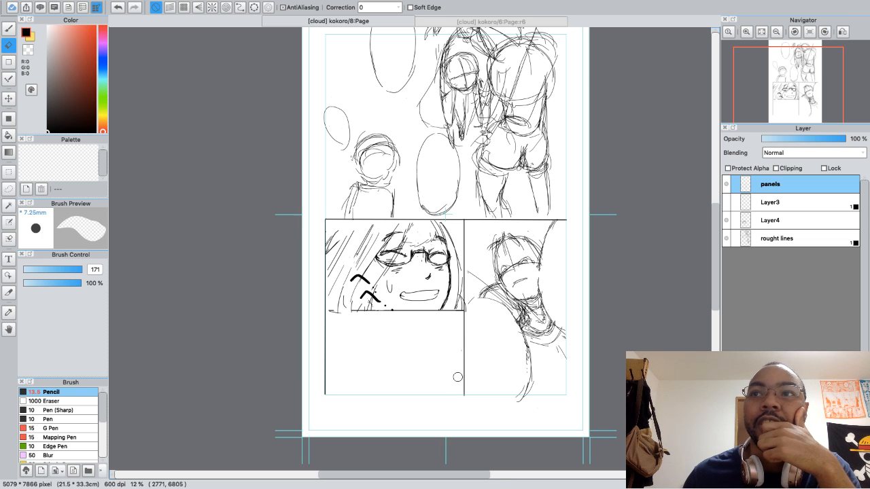
pyautogui.press('b')
pyautogui.click(781, 203)
pyautogui.press('e')
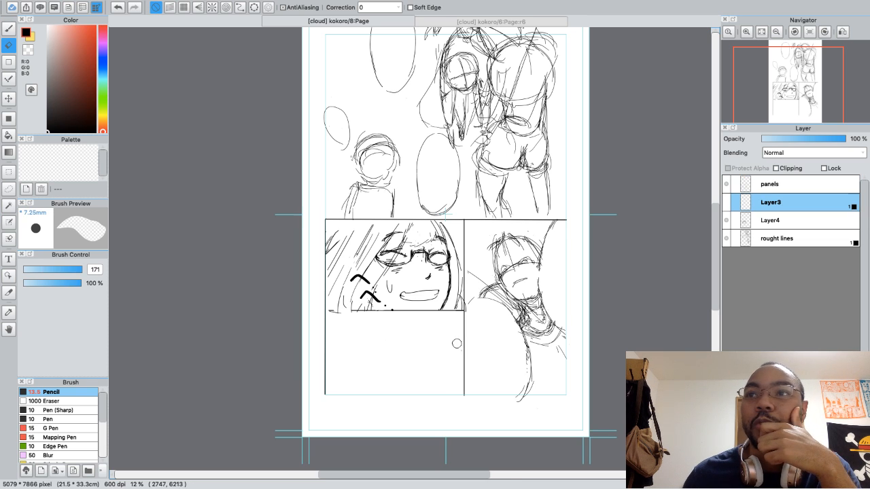
pyautogui.press('b')
pyautogui.click(782, 221)
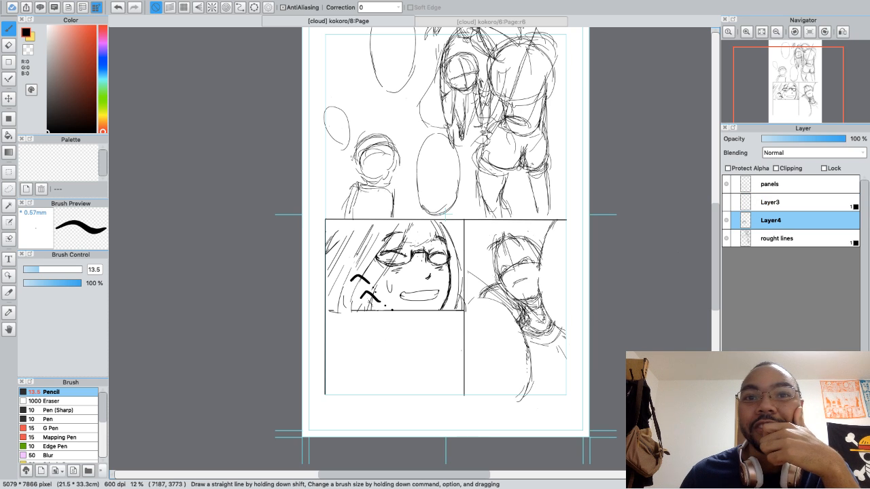
pyautogui.press('e')
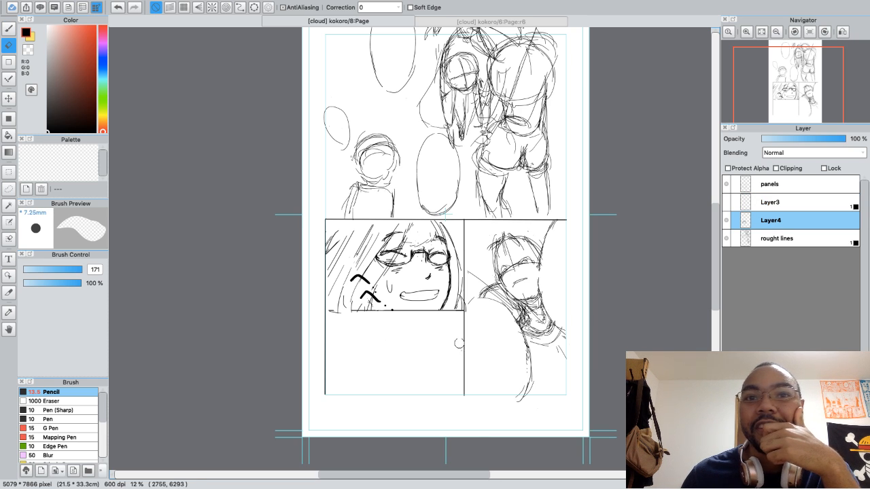
pyautogui.press('b')
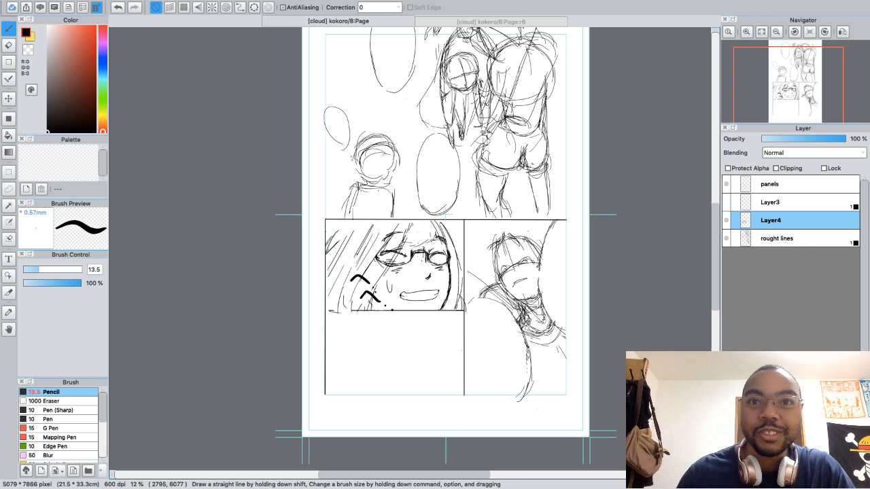
# Undo the pencil stroke over the stray mark beside the vertical divider, and erase that mark on the rought lines layer
pyautogui.press('super+minus')
pyautogui.press('super+minus')
pyautogui.press('super+minus')
pyautogui.press('super+plus')
pyautogui.press('super+plus')
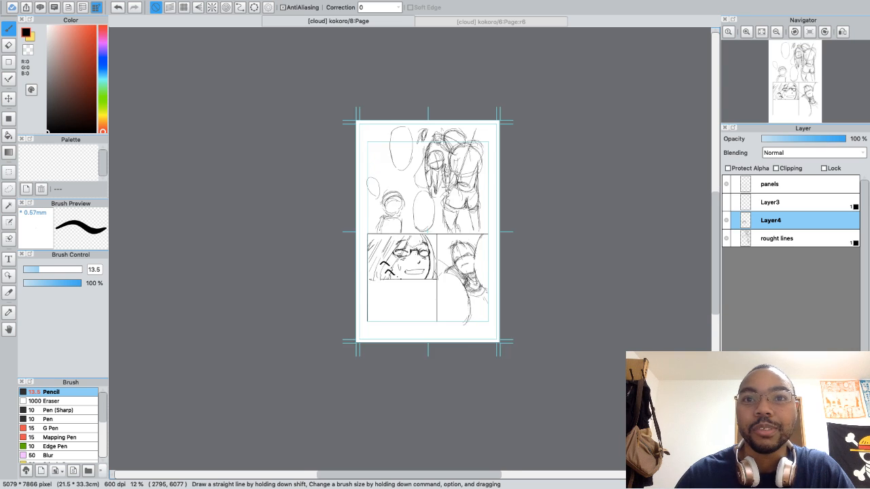
pyautogui.press('super+plus')
pyautogui.press('super+plus')
pyautogui.press('super+plus')
pyautogui.press('super+plus')
pyautogui.press('super+plus')
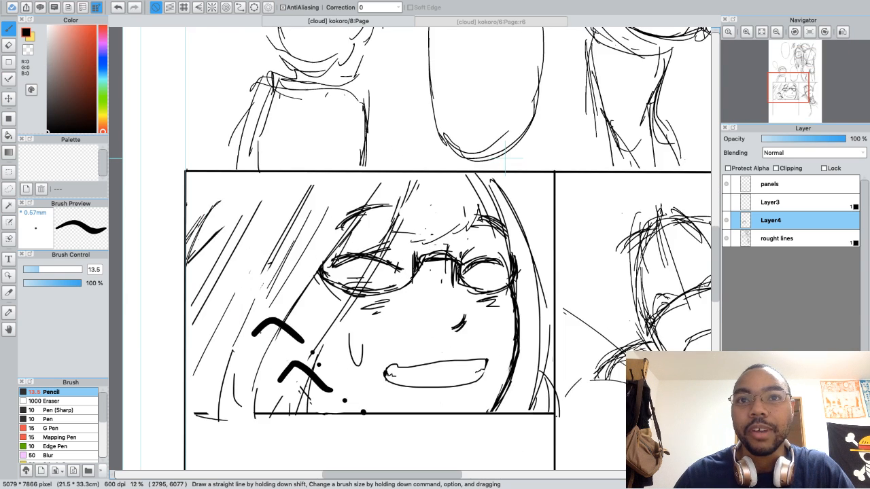
pyautogui.scroll(-1, 410, 249)
pyautogui.scroll(-10, 410, 249)
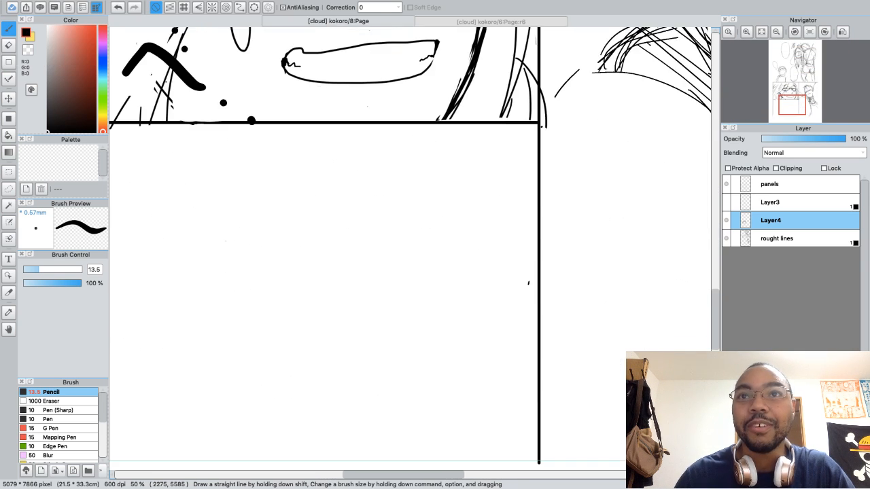
pyautogui.scroll(1, 410, 249)
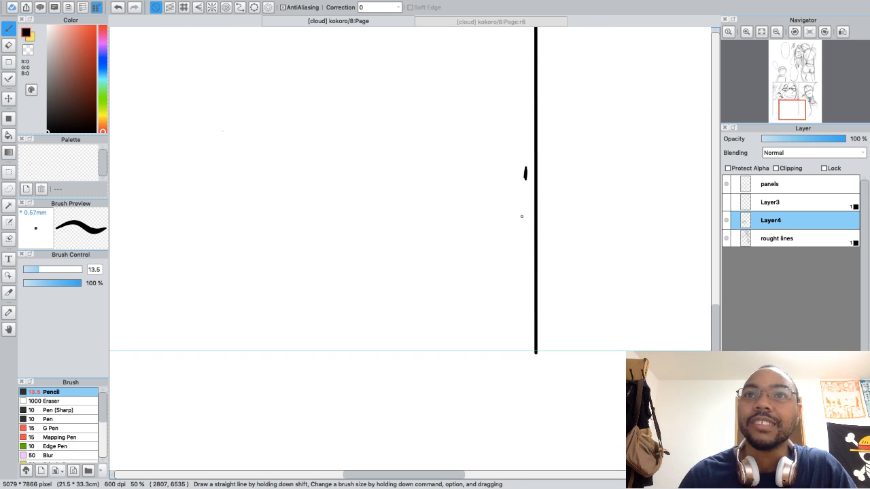
pyautogui.hotkey('ctrl', 'z')
pyautogui.press('e')
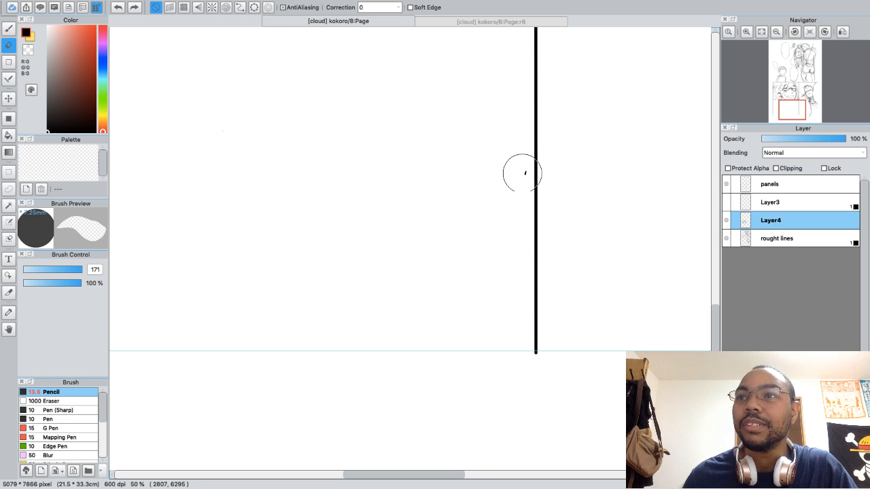
pyautogui.press('b')
pyautogui.click(778, 239)
pyautogui.press('e')
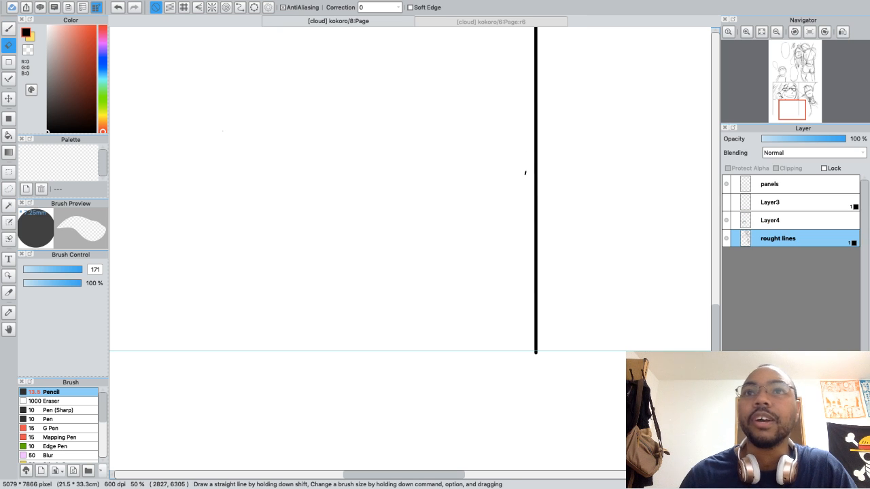
pyautogui.click(524, 168)
pyautogui.press('b')
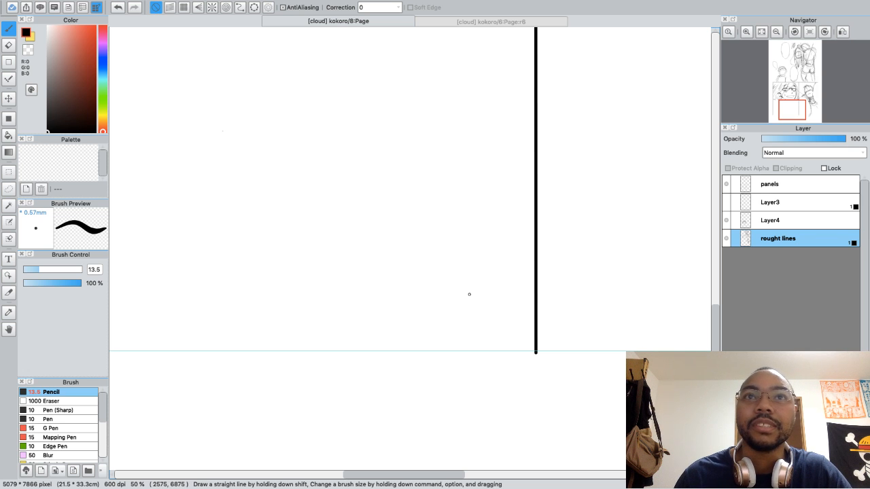
# Touch up the eyes of the half-covered face in the bottom-right panel, erasing and resketching on the rought lines layer
pyautogui.scroll(-2, 469, 294)
pyautogui.moveTo(469, 295); pyautogui.dragTo(415, 484)
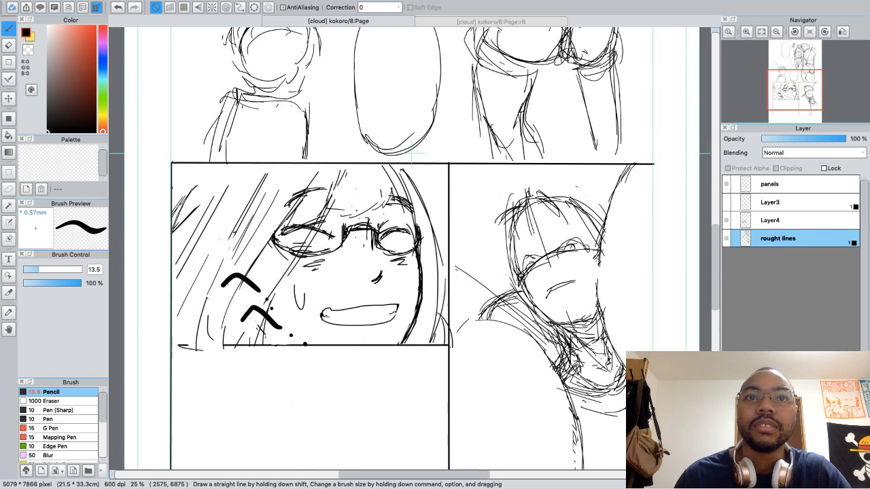
pyautogui.moveTo(412, 154); pyautogui.dragTo(320, 165)
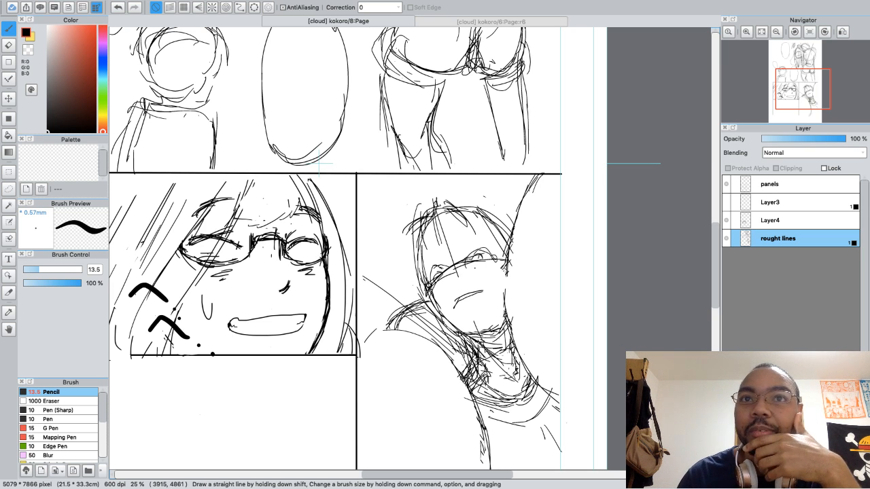
pyautogui.press('e')
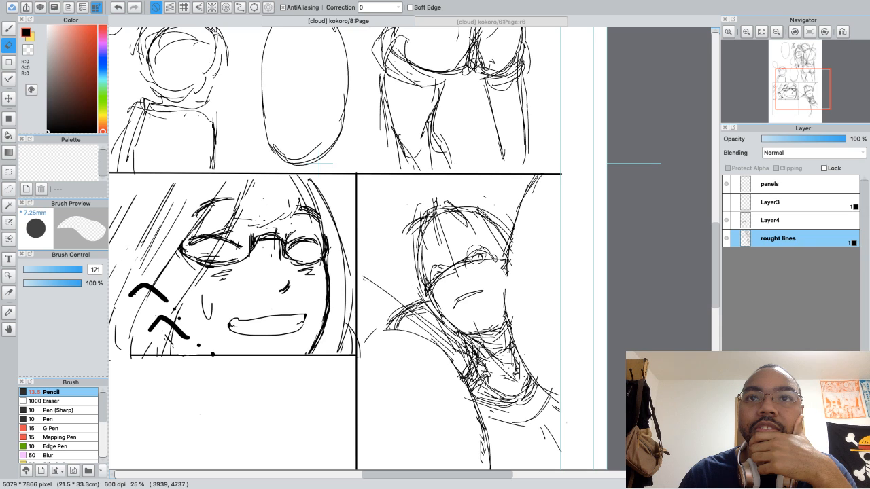
pyautogui.press('b')
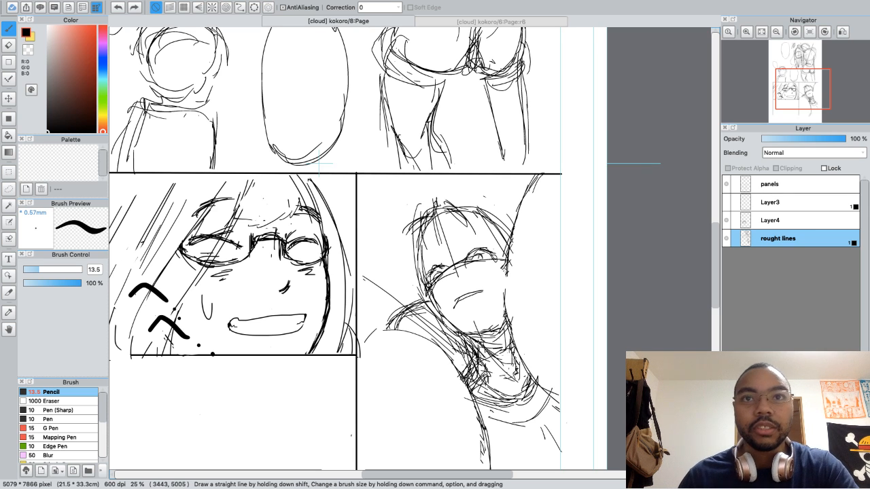
# Review the sketched panels and compare them with the other open comic page before returning to this one
pyautogui.press('super+plus')
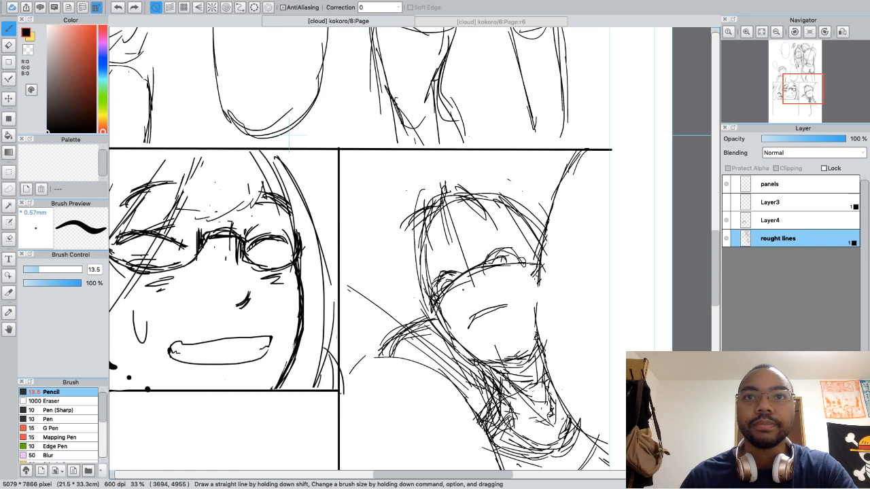
pyautogui.press('super+minus')
pyautogui.press('super+minus')
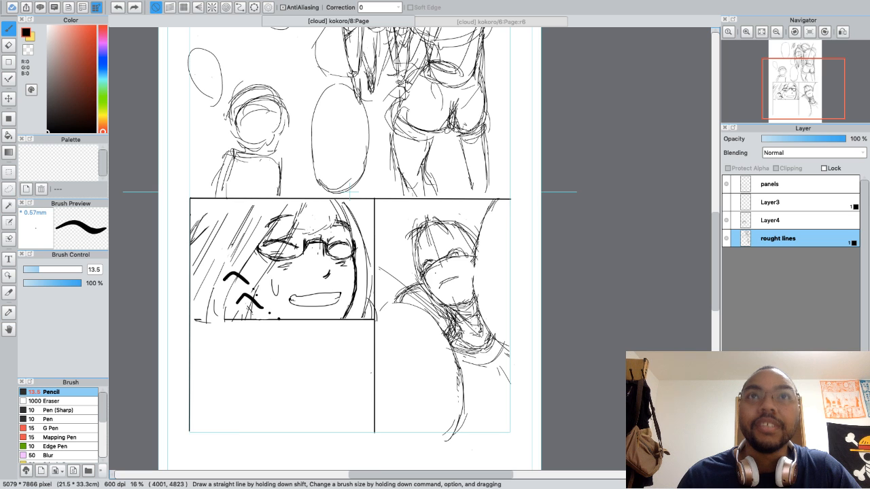
pyautogui.scroll(2, 460, 255)
pyautogui.hscroll(2, 460, 256)
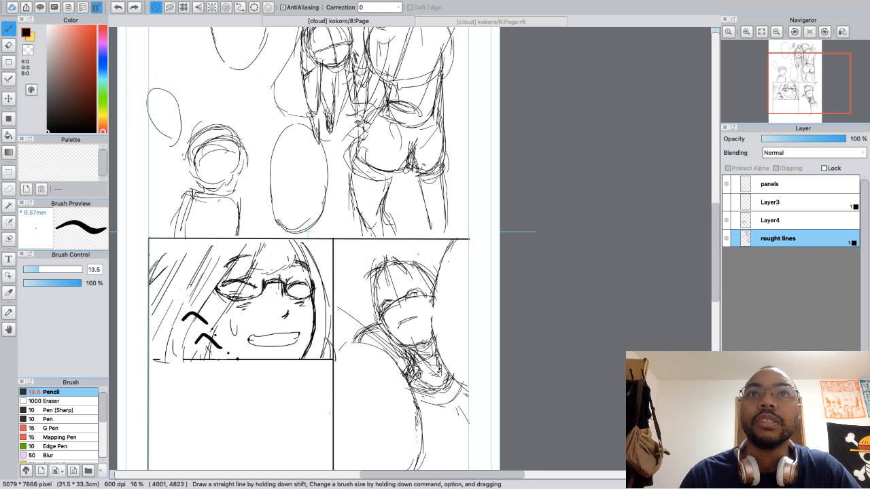
pyautogui.click(491, 22)
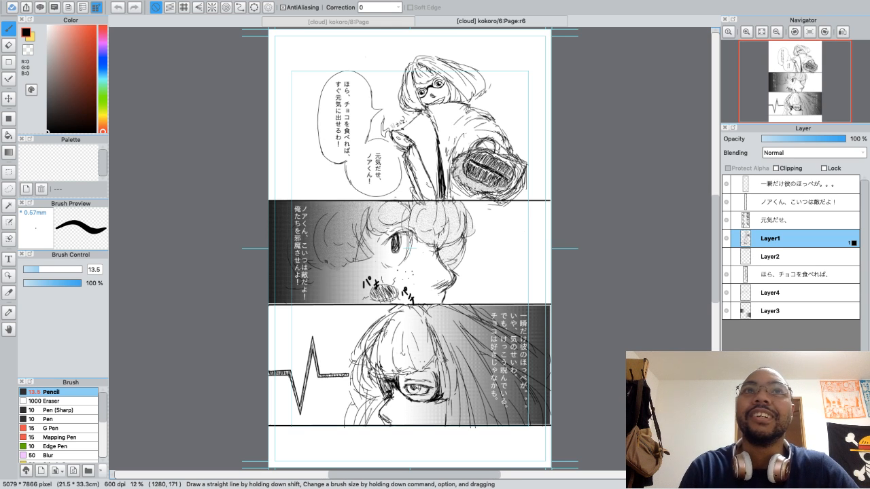
pyautogui.click(358, 22)
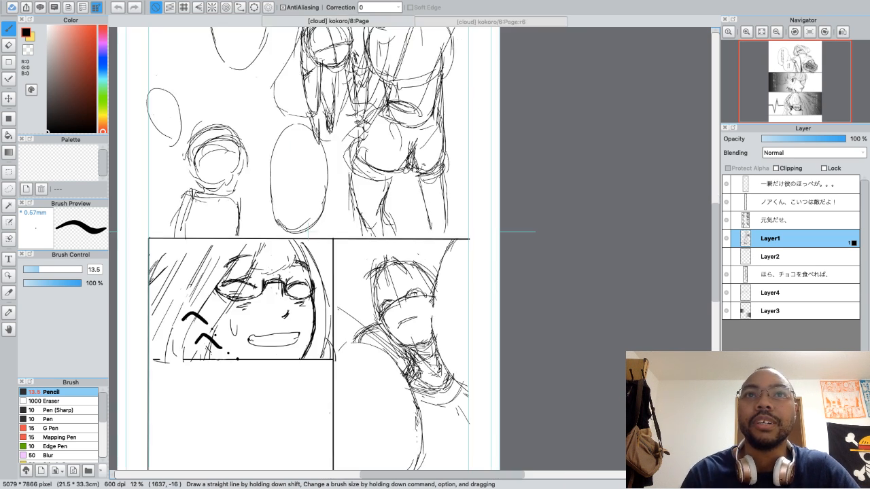
pyautogui.scroll(2, 372, 56)
pyautogui.scroll(4, 312, 245)
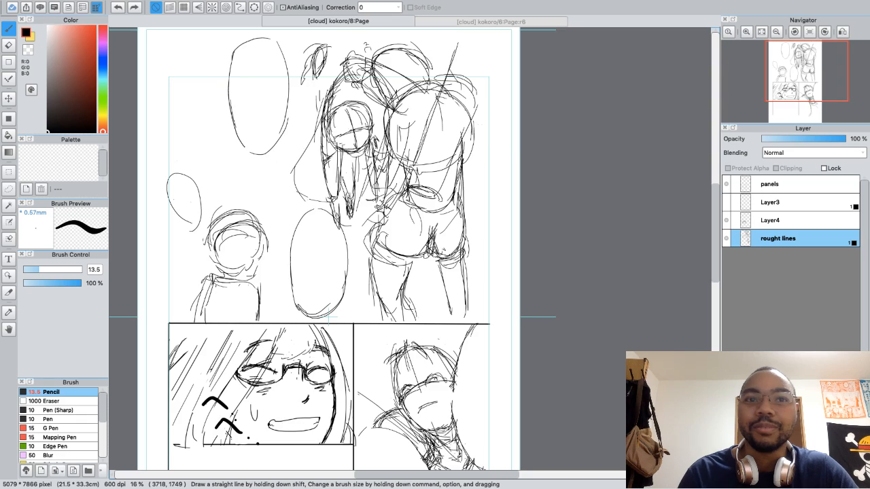
pyautogui.moveTo(418, 152); pyautogui.dragTo(453, 138)
pyautogui.moveTo(418, 214); pyautogui.dragTo(365, 114)
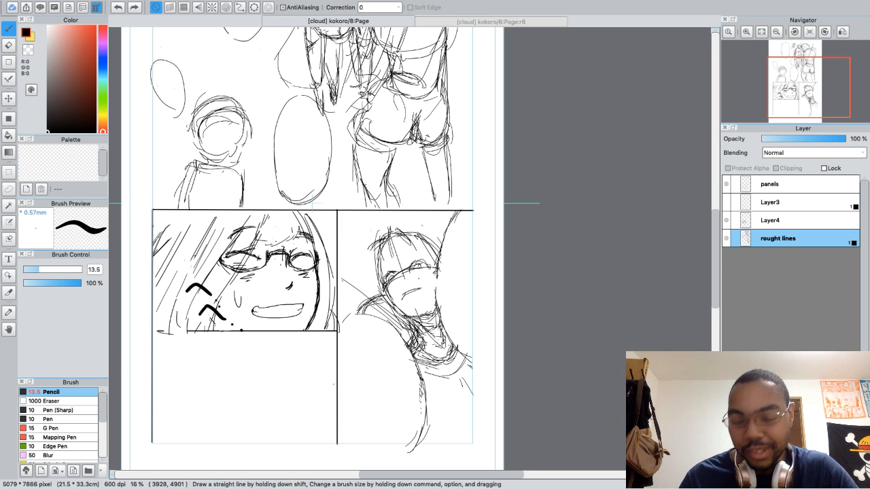
# Replace the mouth of the face in the bottom-right panel with a short upward-curving pencil line
pyautogui.press('super+minus')
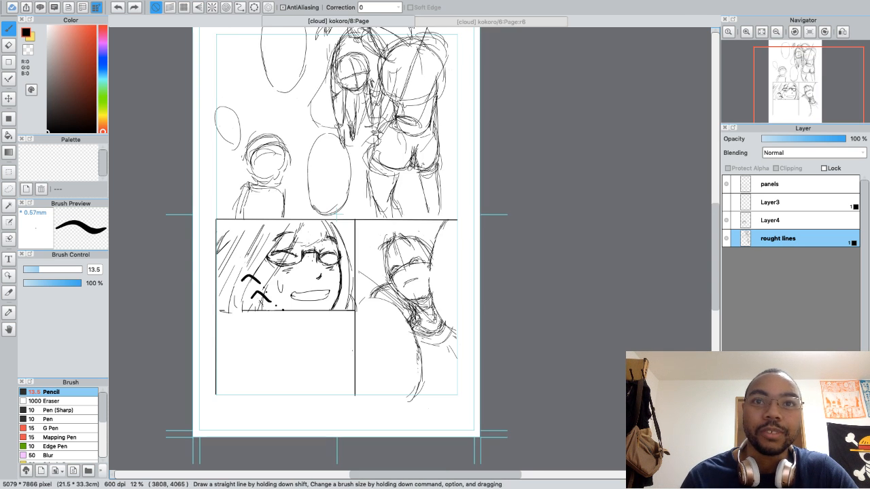
pyautogui.press('super+plus')
pyautogui.press('super+plus')
pyautogui.moveTo(408, 213); pyautogui.dragTo(391, 208)
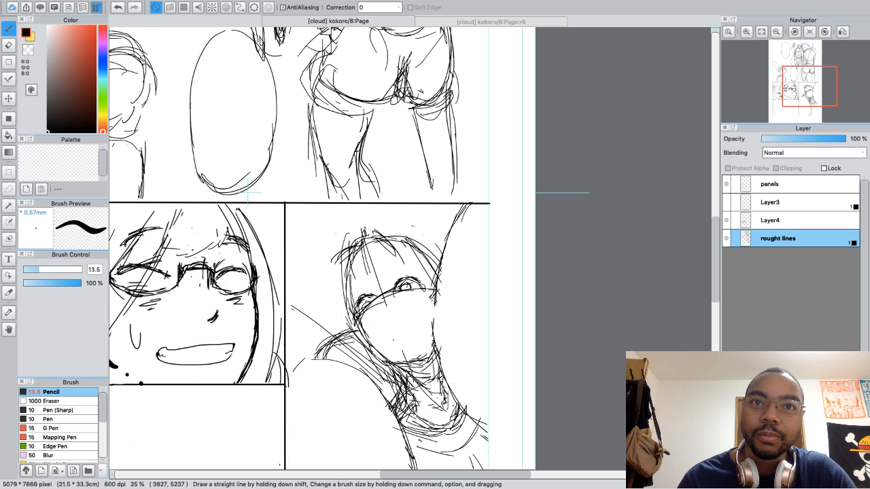
pyautogui.moveTo(400, 327)
pyautogui.mouseDown()
pyautogui.moveTo(395, 342)
pyautogui.moveTo(405, 325)
pyautogui.mouseUp()
pyautogui.press('e')
pyautogui.press('b')
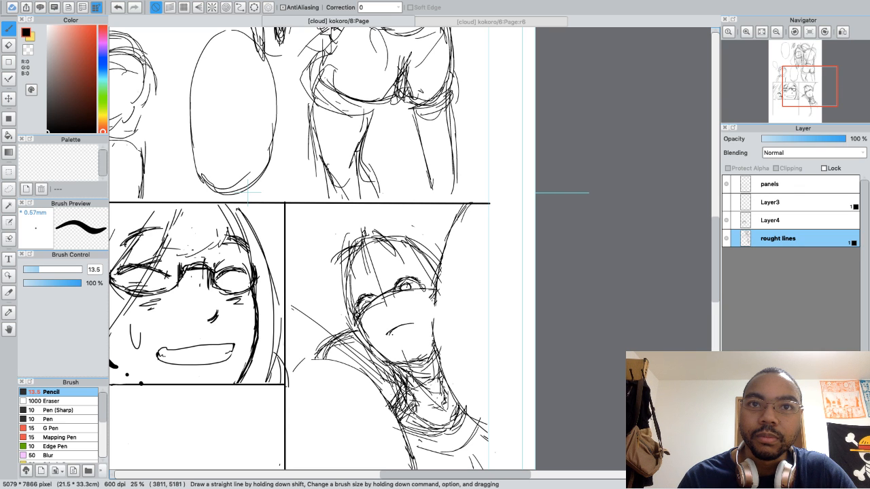
# Erase the mouth line from the face in the bottom-right panel
pyautogui.moveTo(392, 337)
pyautogui.mouseDown()
pyautogui.moveTo(414, 333)
pyautogui.moveTo(394, 341)
pyautogui.mouseUp()
pyautogui.press('e')
pyautogui.press('b')
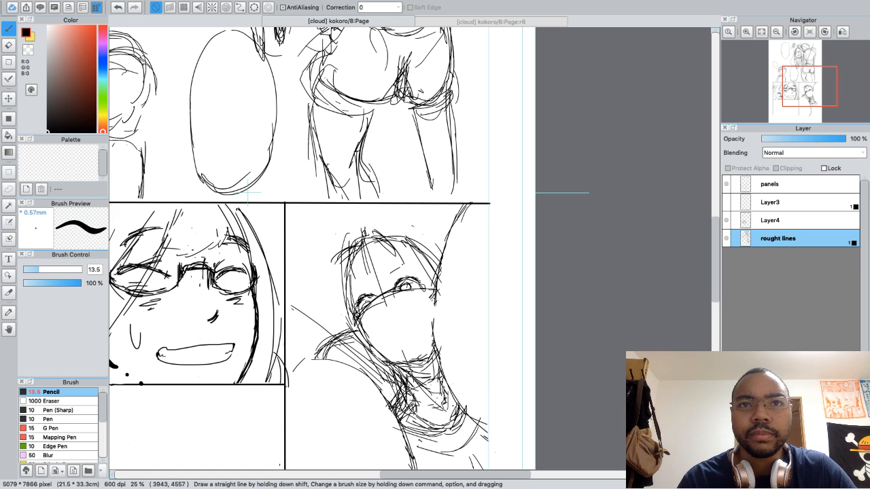
# Try an eyebrow stroke above the eye of the face in the bottom-right panel, and undo it
pyautogui.press('e')
pyautogui.press('b')
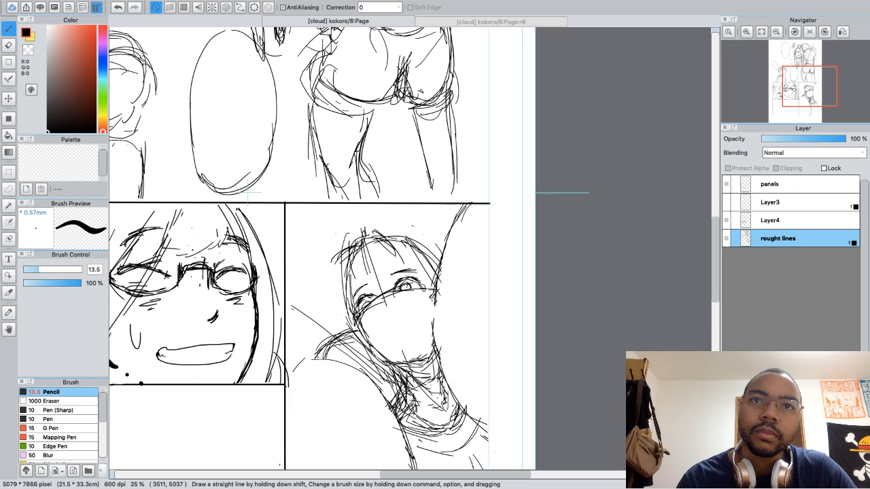
pyautogui.press('super+z')
pyautogui.press('super+z')
pyautogui.press('super+z')
pyautogui.press('super+z')
pyautogui.press('super+z')
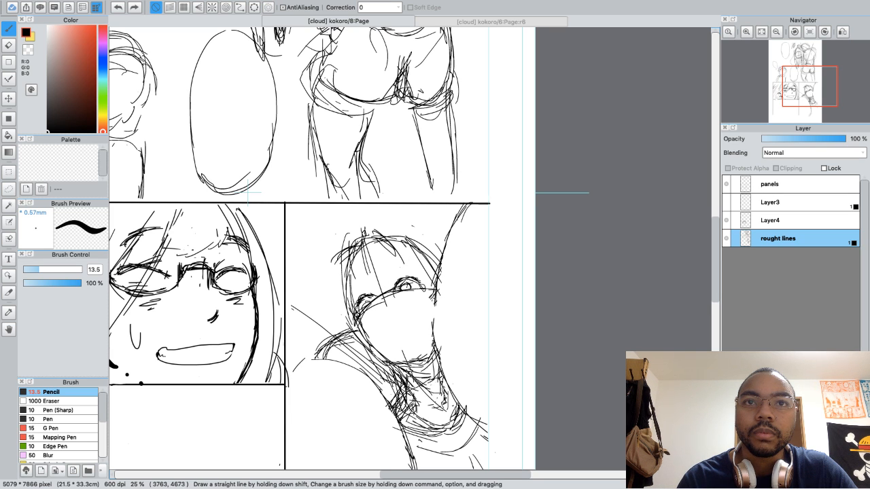
# Draw a slanted eyebrow above the more visible eye of the face in the bottom-right panel
pyautogui.moveTo(395, 280); pyautogui.dragTo(412, 275)
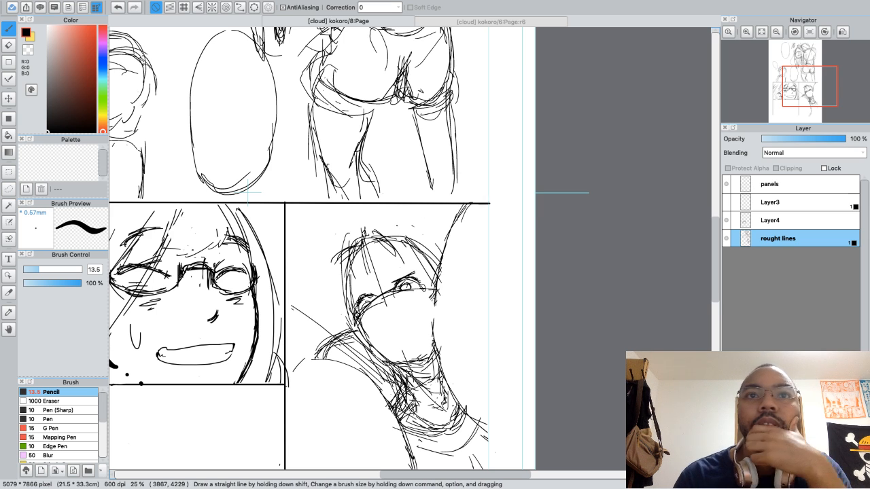
# Undo the eyebrow strokes and erase both eyes along with the curved line beneath them on the face in the bottom-right panel
pyautogui.press('super+z')
pyautogui.press('super+z')
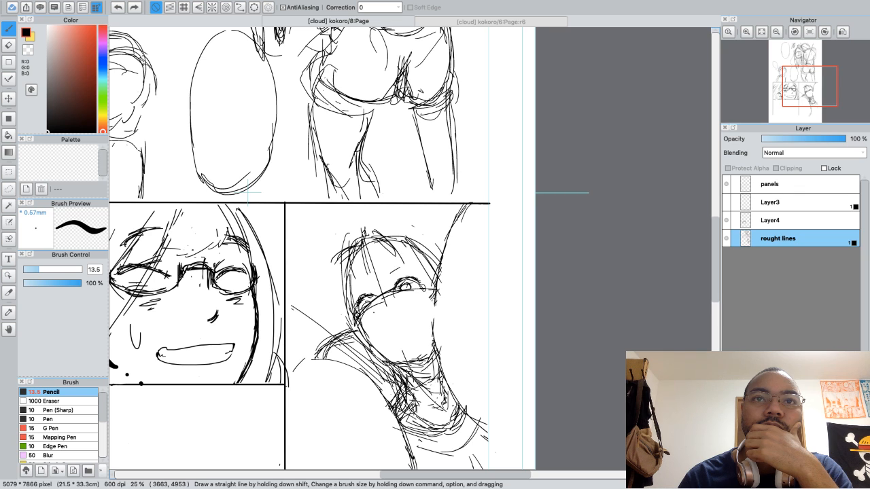
pyautogui.press('e')
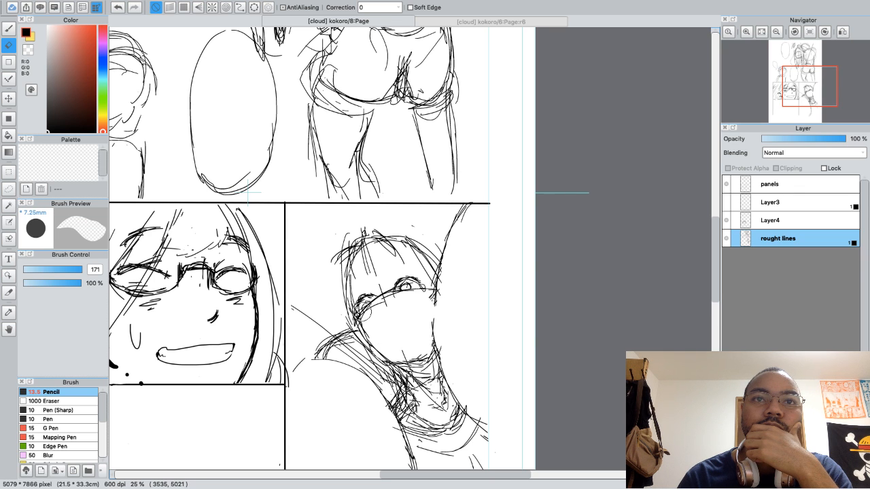
pyautogui.moveTo(362, 317)
pyautogui.mouseDown()
pyautogui.moveTo(367, 304)
pyautogui.moveTo(409, 286)
pyautogui.mouseUp()
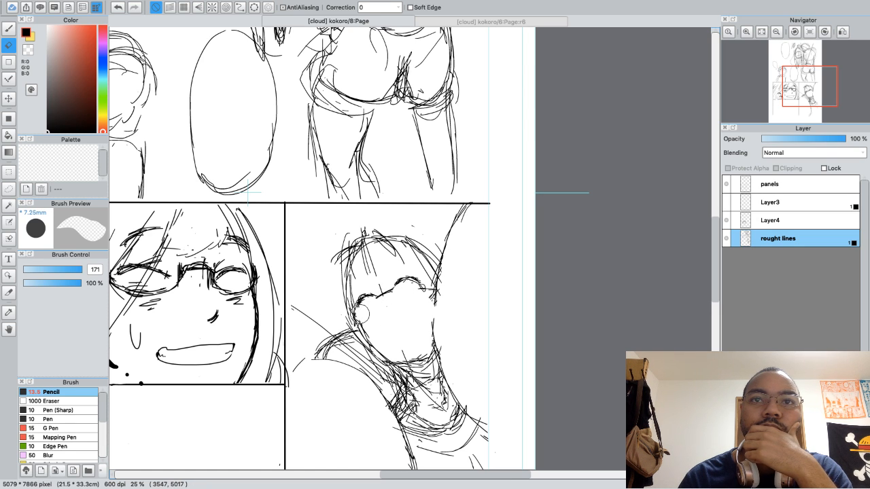
# Sketch short slanted pencil dashes in the empty area beside the head in the bottom-right panel
pyautogui.press('b')
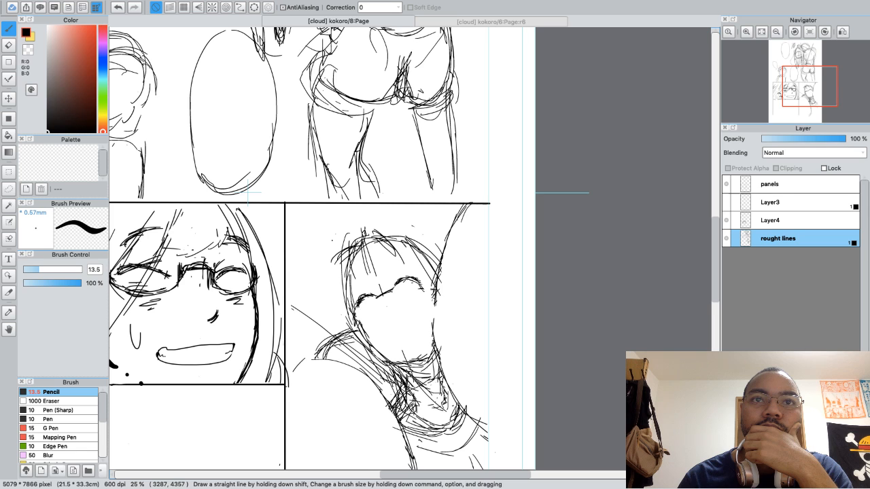
pyautogui.press('e')
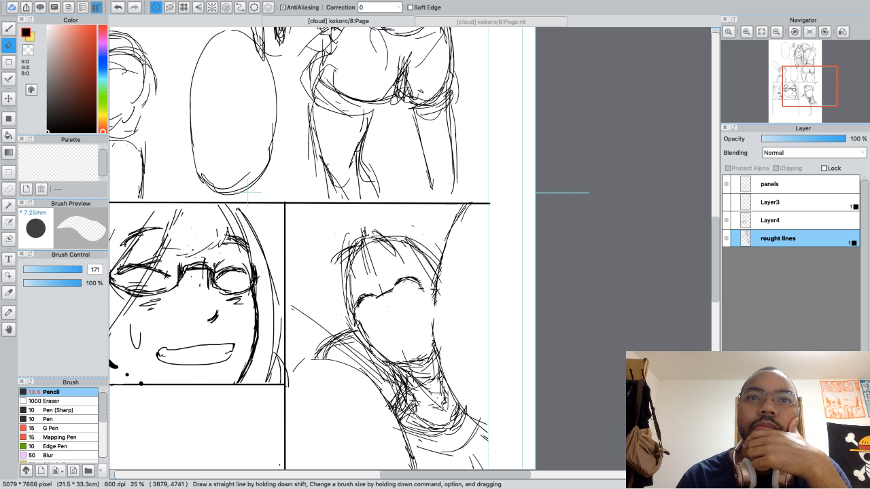
pyautogui.press('b')
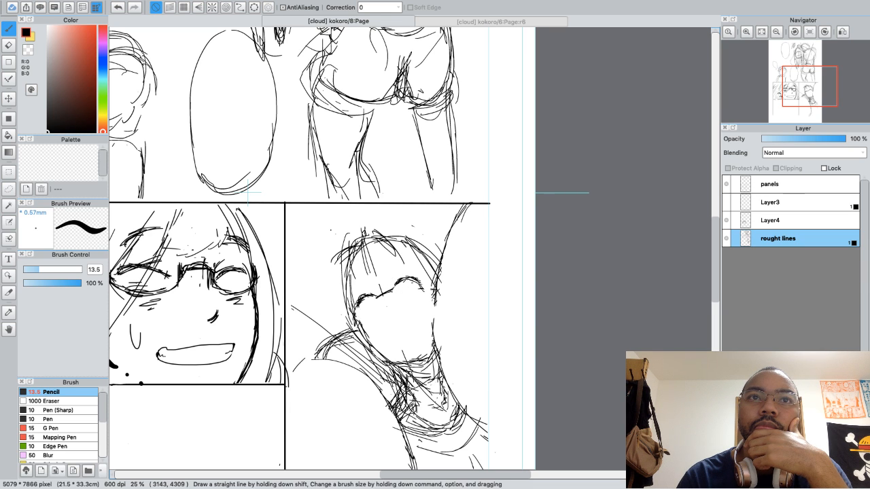
pyautogui.moveTo(325, 225); pyautogui.dragTo(341, 219)
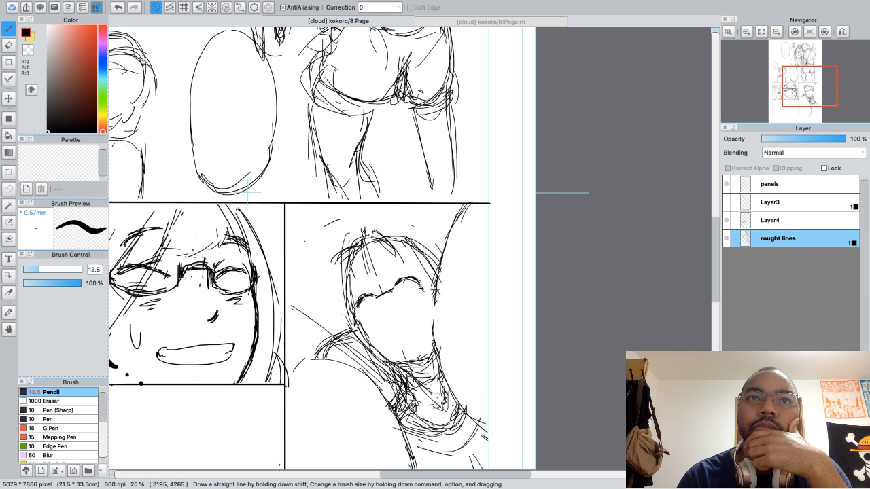
pyautogui.moveTo(297, 242); pyautogui.dragTo(339, 223)
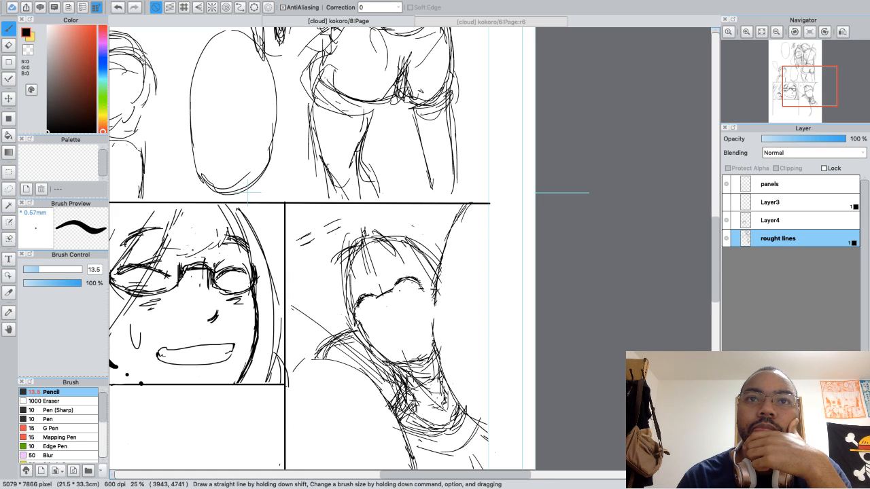
# Redraw the curved eye line across the face in the bottom-right panel, and replace the rounded eyelid arcs with a flatter brow stroke
pyautogui.moveTo(397, 294); pyautogui.dragTo(421, 286)
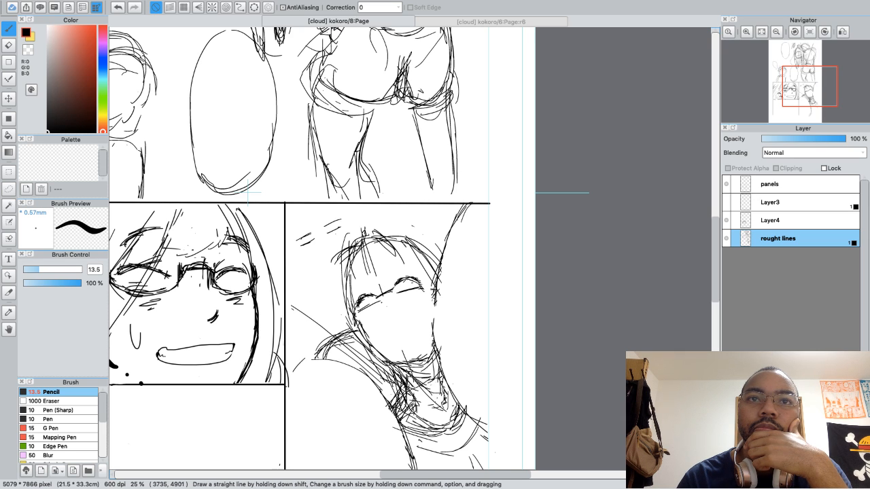
pyautogui.press('e')
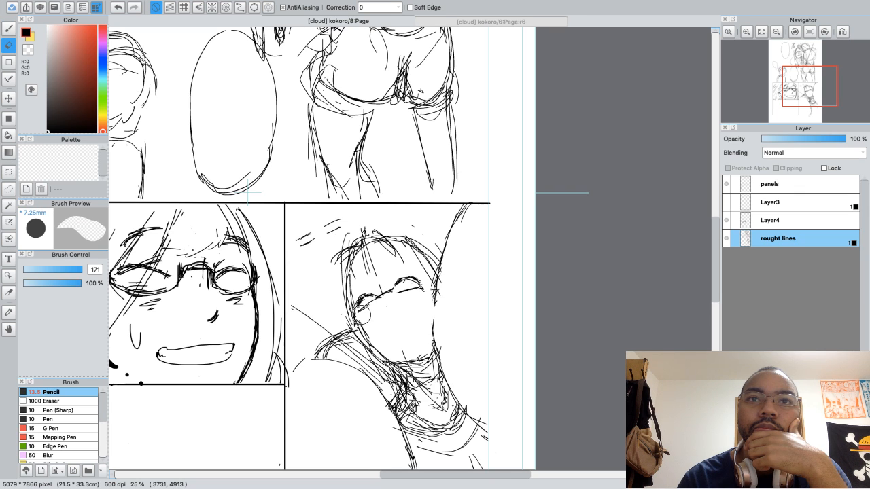
pyautogui.press('b')
pyautogui.press('e')
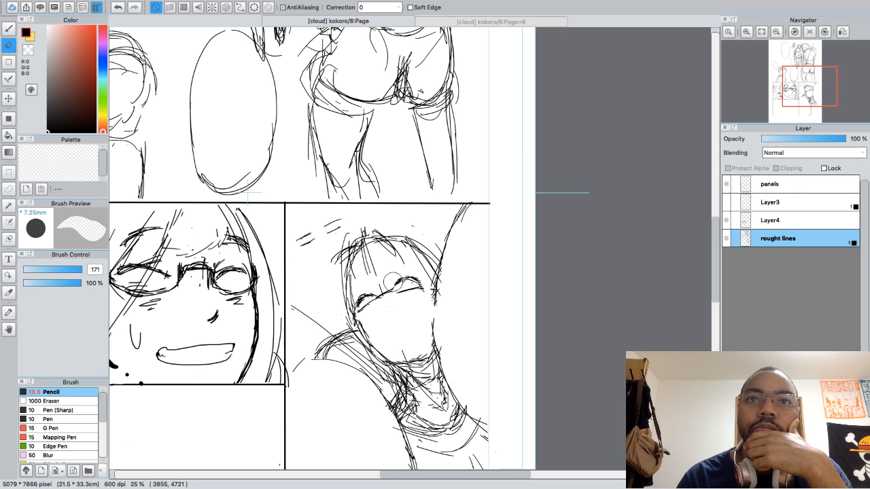
pyautogui.press('b')
pyautogui.press('e')
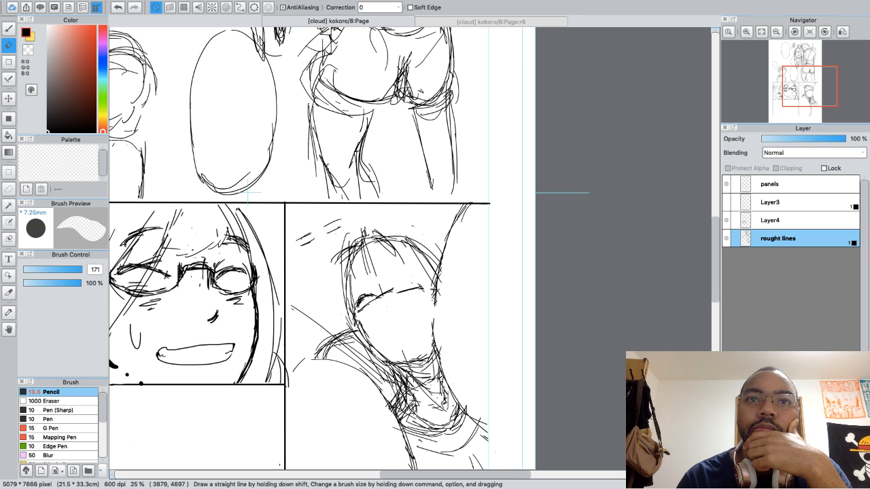
pyautogui.moveTo(373, 293)
pyautogui.mouseDown()
pyautogui.moveTo(357, 299)
pyautogui.moveTo(416, 278)
pyautogui.mouseUp()
pyautogui.press('b')
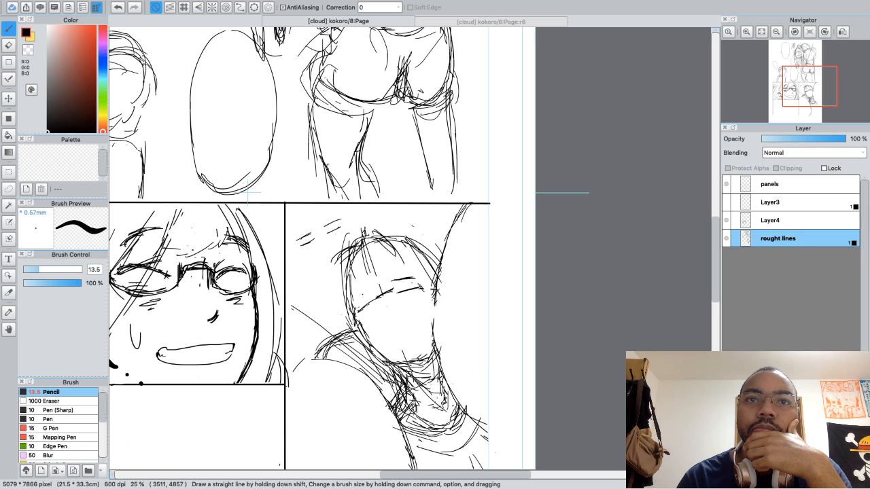
# Add the other brow stroke and a small nose to the face in the bottom-right panel, and try a mouth line, undoing it
pyautogui.moveTo(367, 292); pyautogui.dragTo(363, 303)
pyautogui.press('super+z')
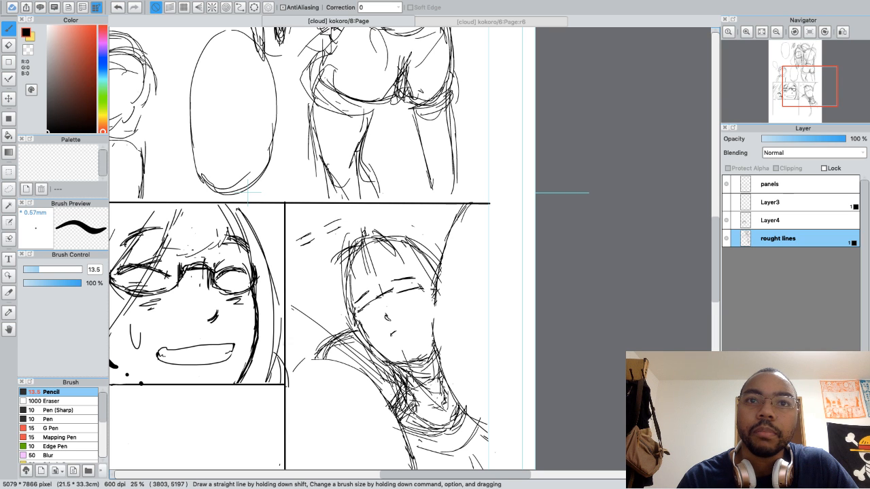
pyautogui.moveTo(392, 330); pyautogui.dragTo(411, 329)
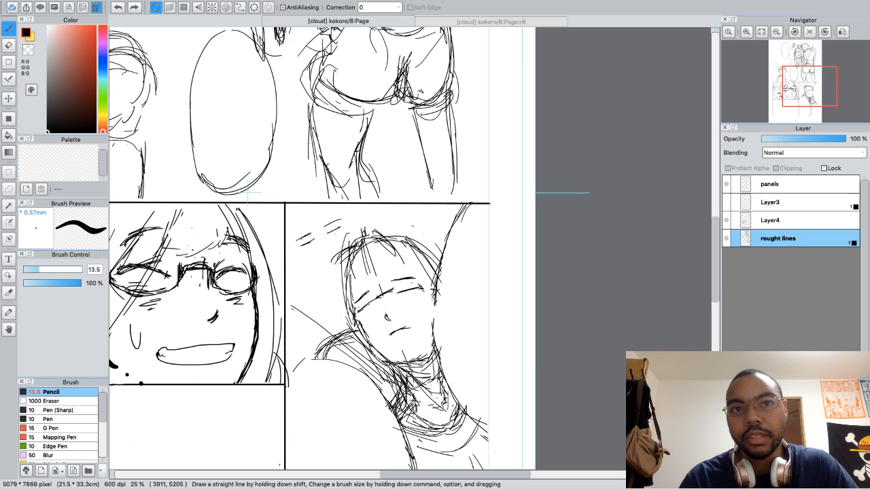
pyautogui.press('super+z')
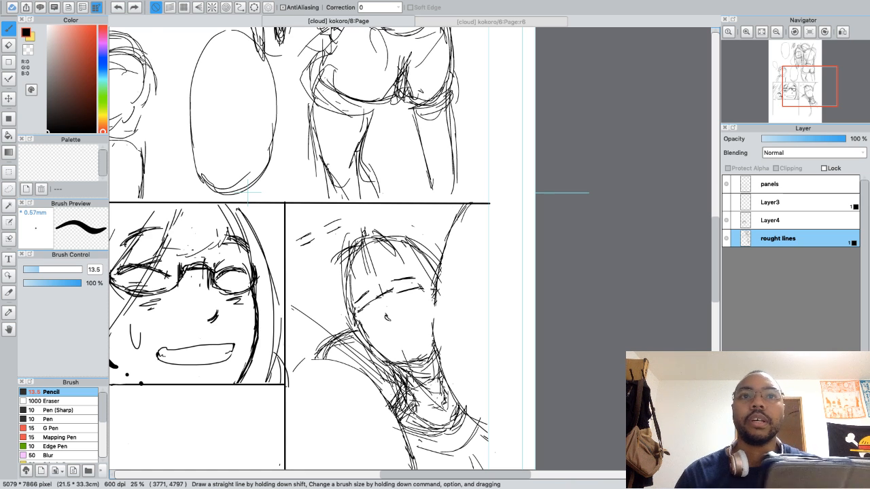
# Erase the slanted dashes from the empty area beside the head in the bottom-right panel
pyautogui.press('e')
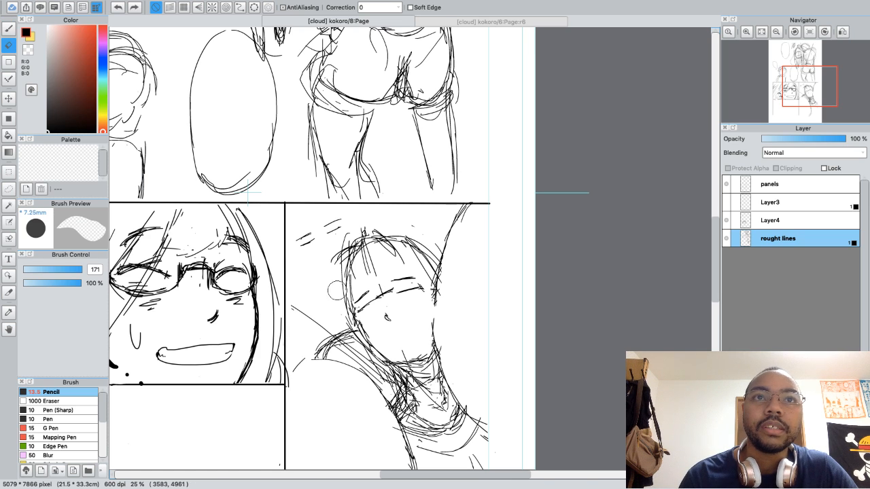
pyautogui.moveTo(312, 240); pyautogui.dragTo(303, 239)
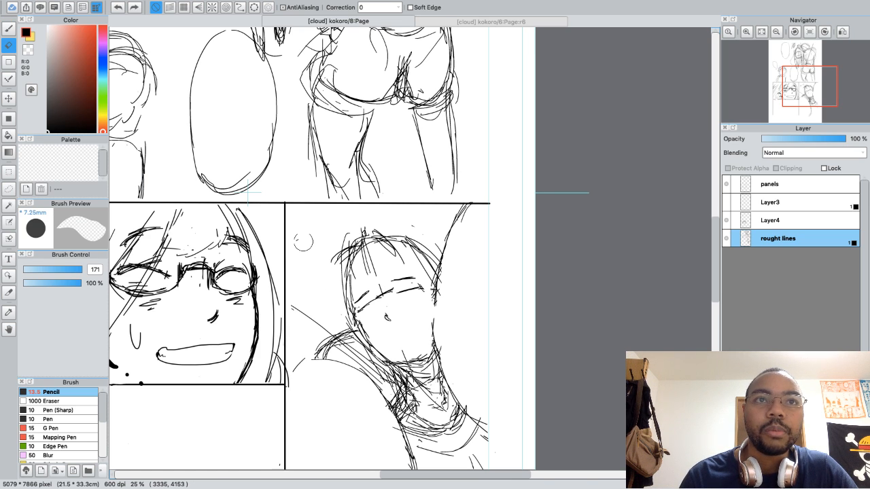
pyautogui.press('b')
pyautogui.press('e')
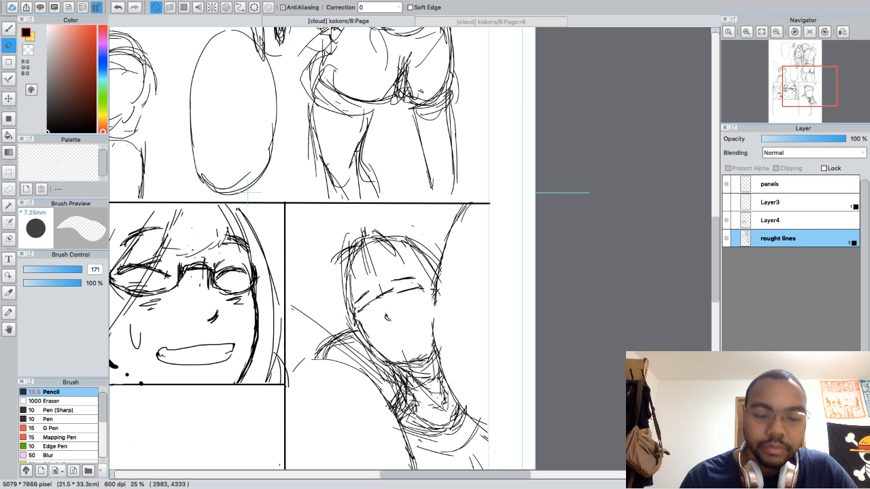
pyautogui.press('b')
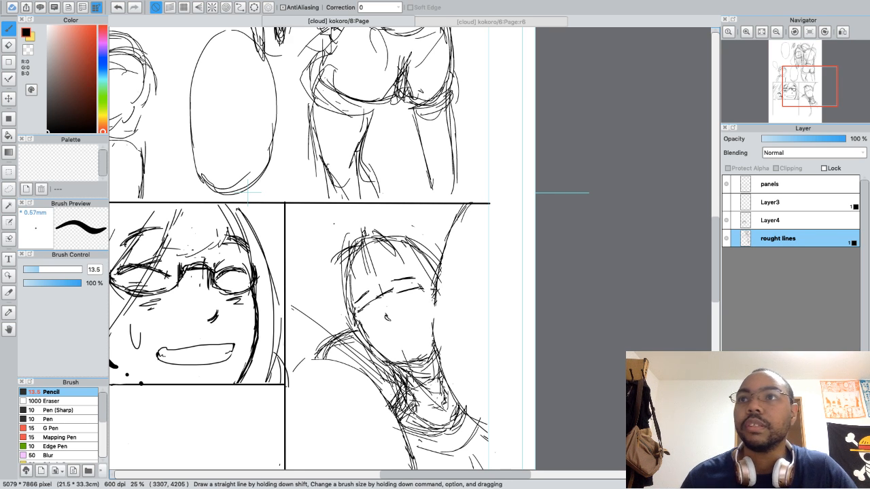
# On Layer3, sketch a small pair of angled eyes in the empty area beside the head in the bottom-right panel
pyautogui.click(774, 201)
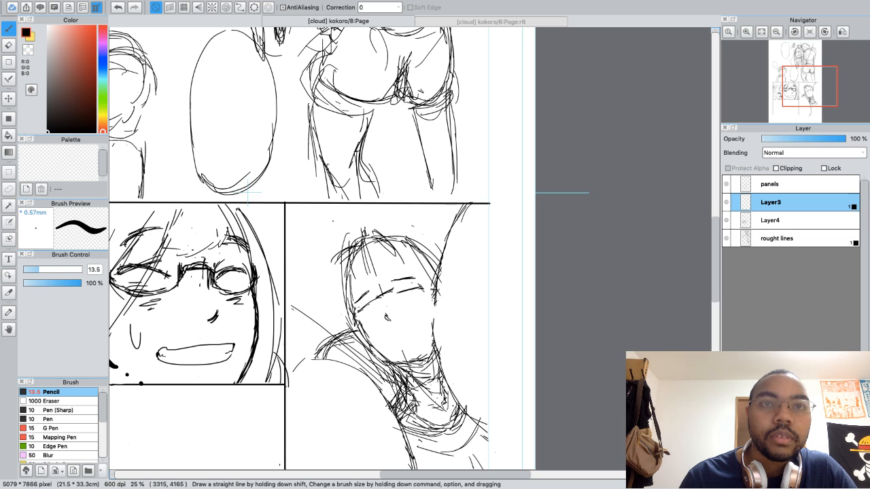
pyautogui.moveTo(315, 230); pyautogui.dragTo(330, 222)
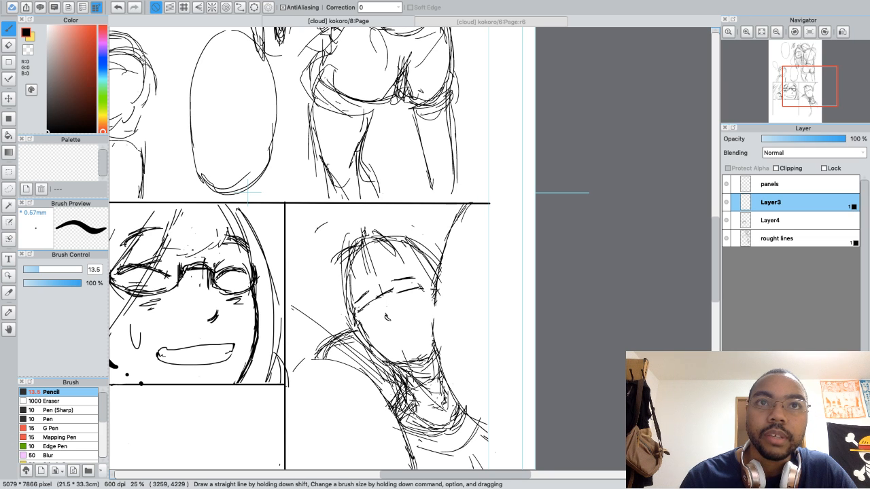
pyautogui.moveTo(322, 227); pyautogui.dragTo(340, 221)
pyautogui.moveTo(295, 242); pyautogui.dragTo(290, 254)
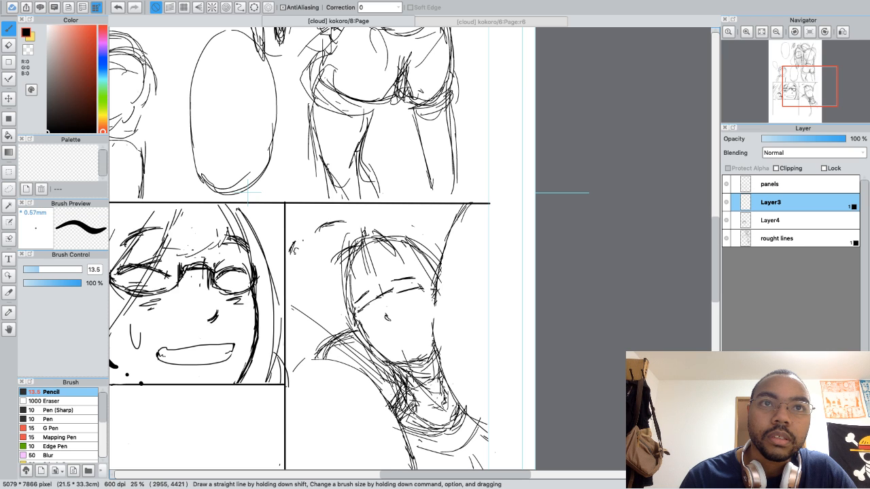
pyautogui.moveTo(298, 249); pyautogui.dragTo(292, 254)
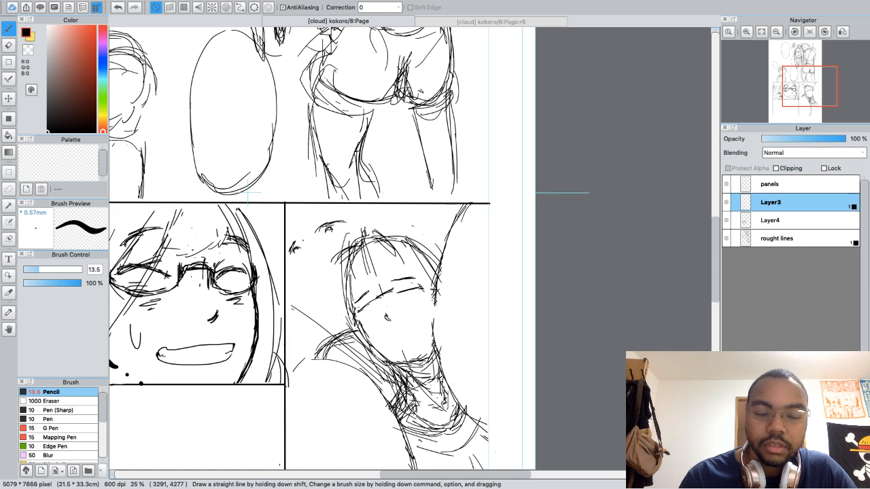
pyautogui.moveTo(332, 230)
pyautogui.mouseDown()
pyautogui.moveTo(320, 230)
pyautogui.moveTo(340, 224)
pyautogui.moveTo(288, 250)
pyautogui.moveTo(324, 217)
pyautogui.moveTo(310, 224)
pyautogui.mouseUp()
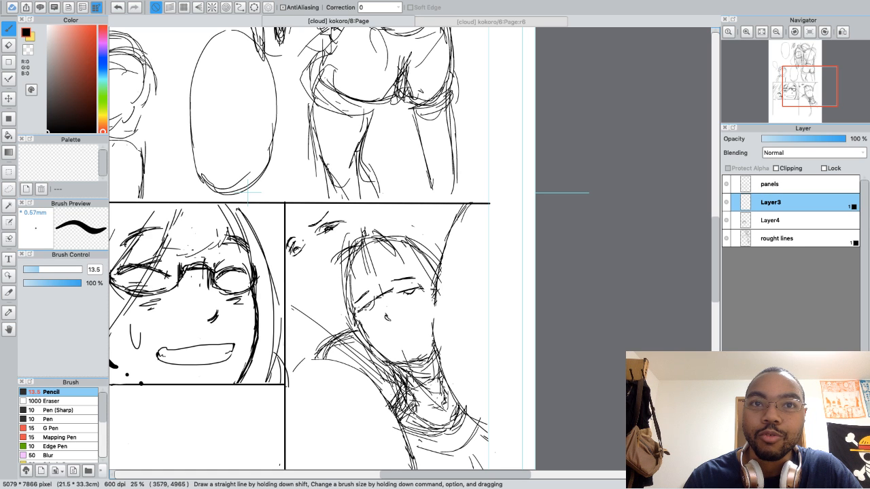
# Undo the last eye strokes added to the face in the bottom-right panel
pyautogui.press('e')
pyautogui.press('b')
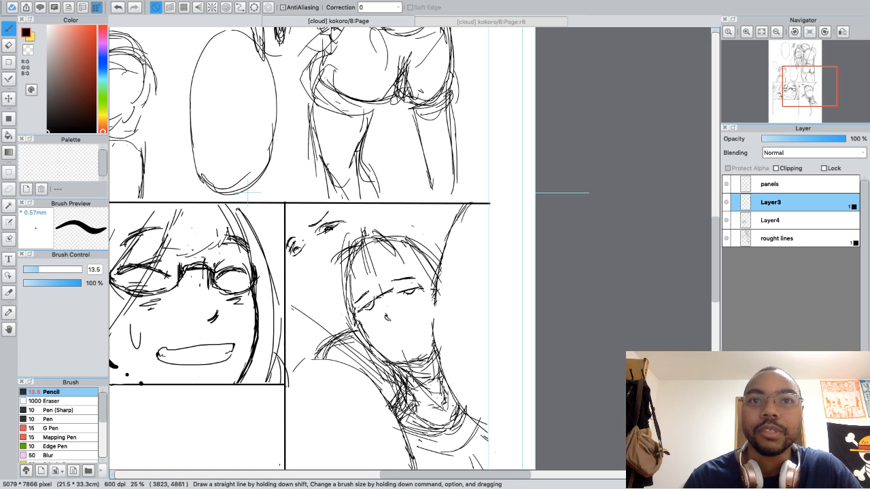
pyautogui.press('super+z')
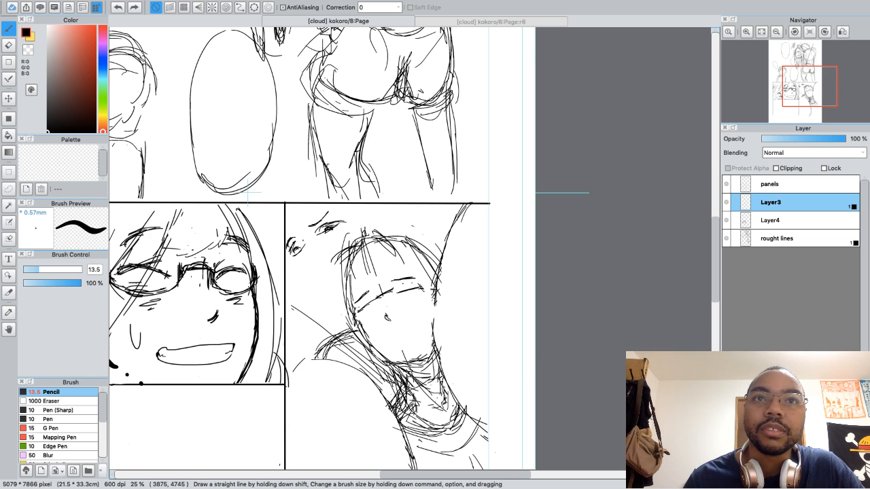
# Try to erase the brow strokes on Layer3, and toggle the visibility of the rought lines layer off and back on
pyautogui.press('e')
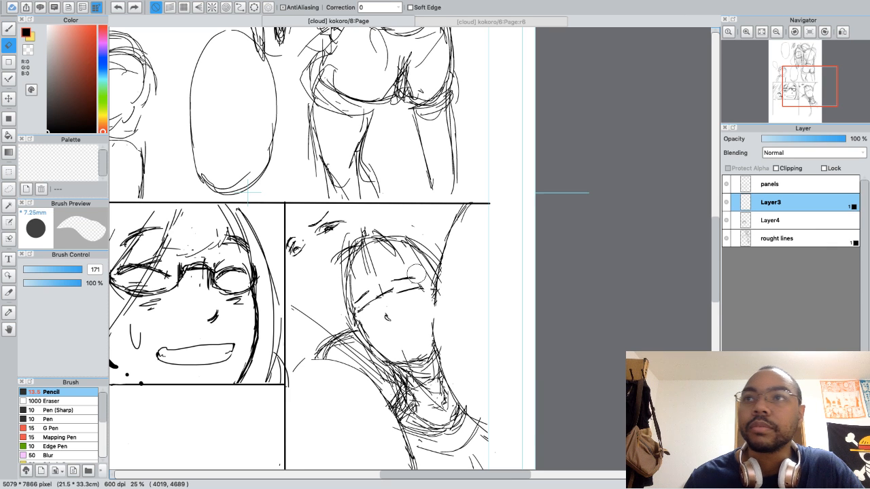
pyautogui.press('b')
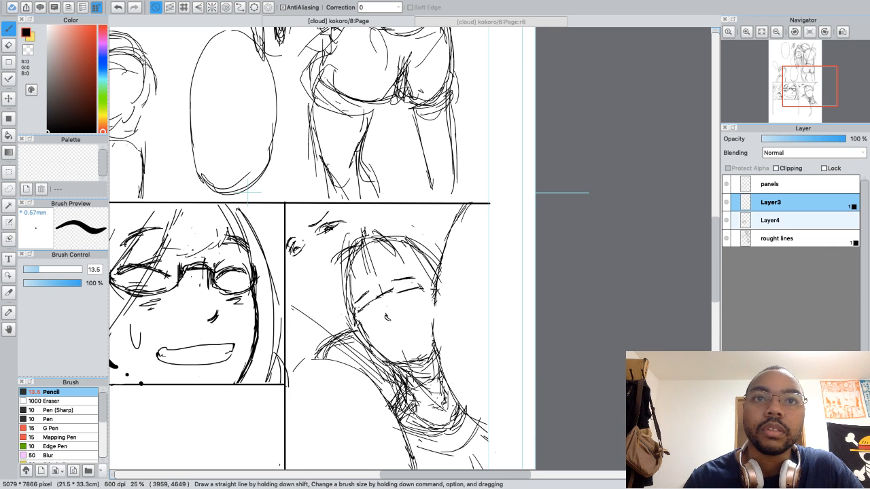
pyautogui.press('e')
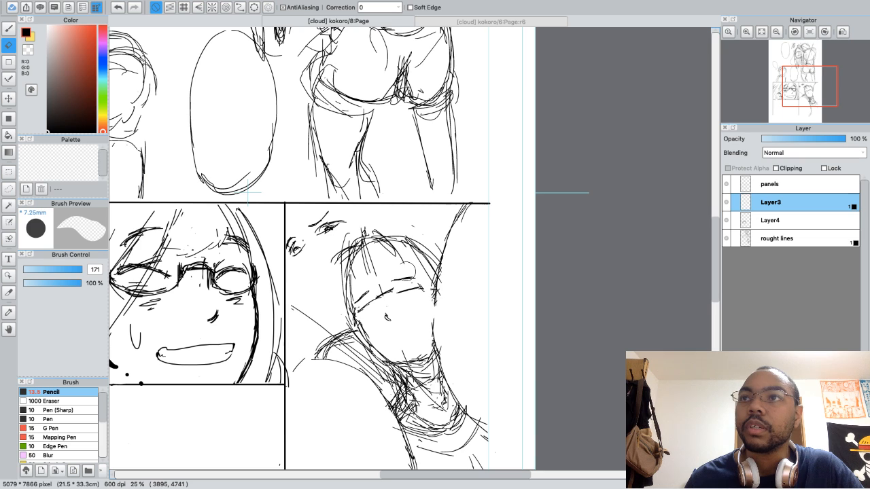
pyautogui.press('b')
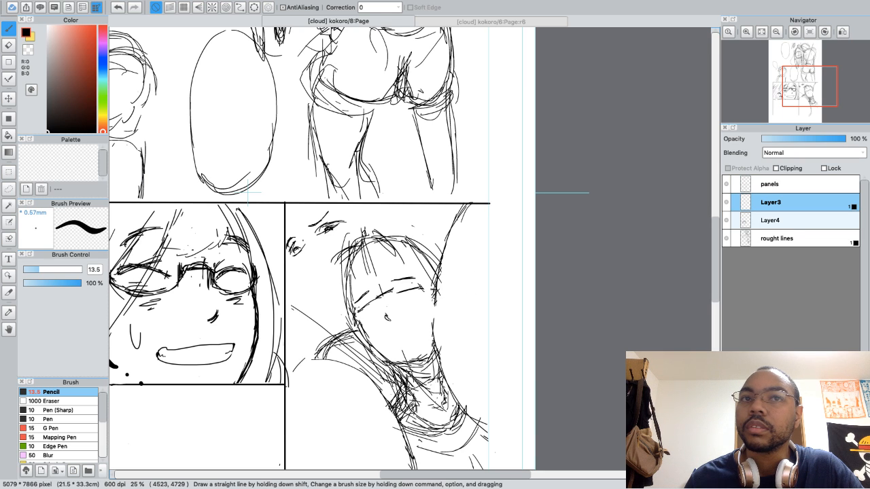
pyautogui.click(726, 239)
pyautogui.click(726, 239)
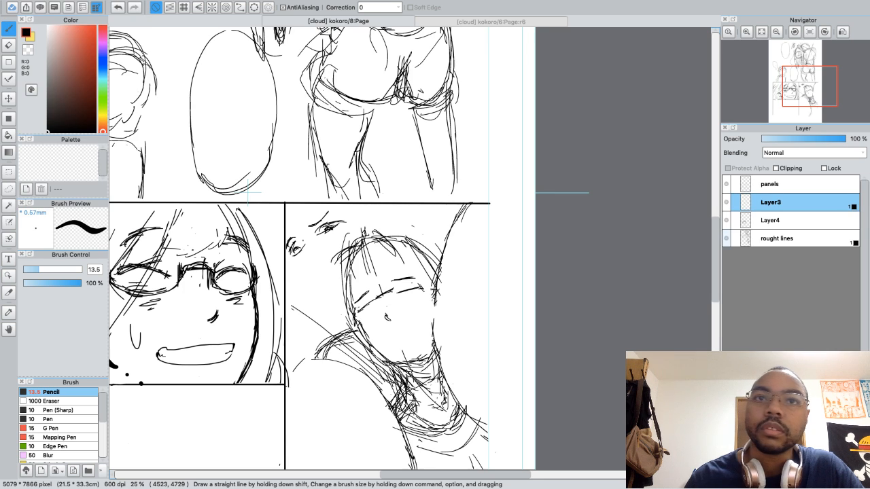
# On the rought lines layer, erase the brow strokes of the face in the bottom-right panel and draw a curved upper eyelid
pyautogui.click(777, 238)
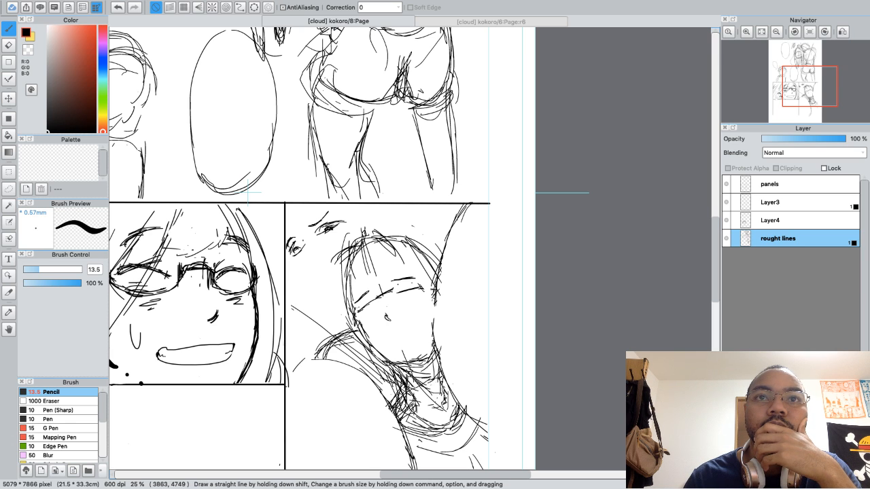
pyautogui.press('e')
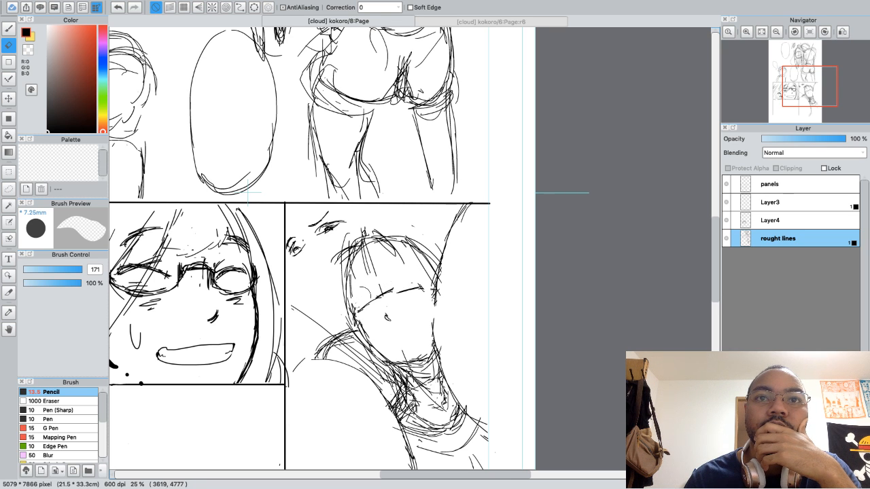
pyautogui.press('b')
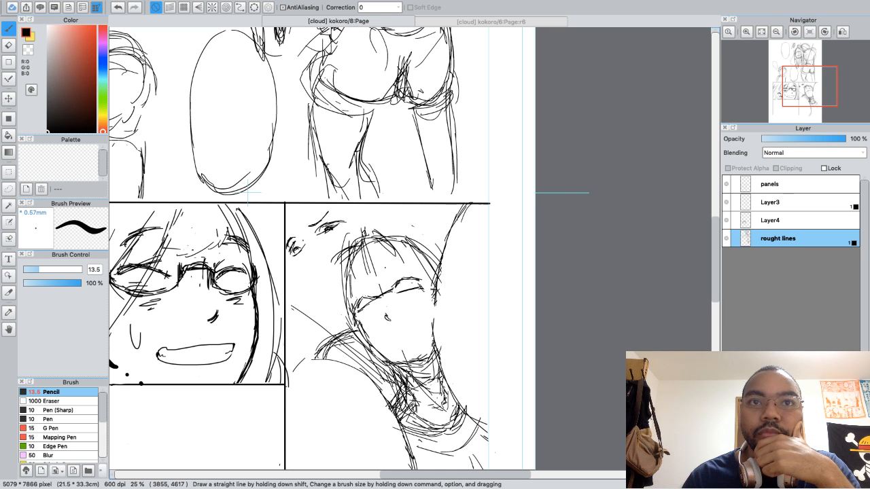
# Erase the stray line under the right-hand eyelid of the face in the bottom-right panel and strengthen the upper eyelid lines
pyautogui.press('e')
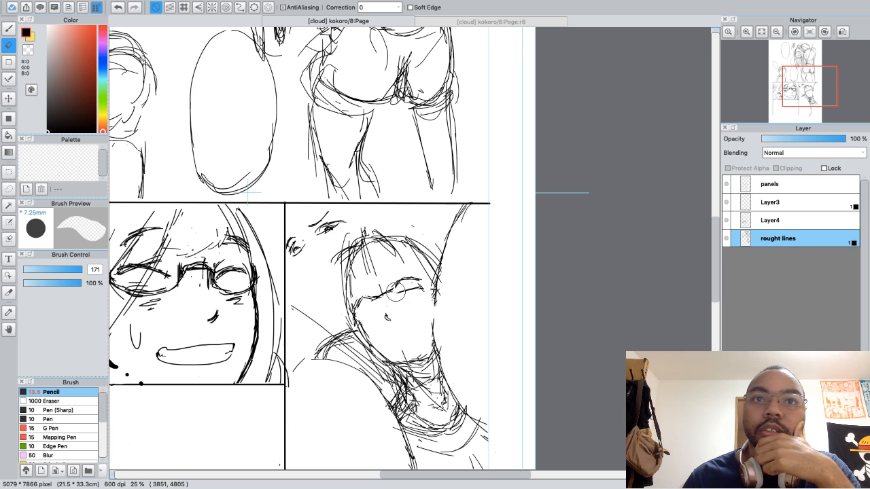
pyautogui.moveTo(396, 292); pyautogui.dragTo(427, 285)
pyautogui.press('b')
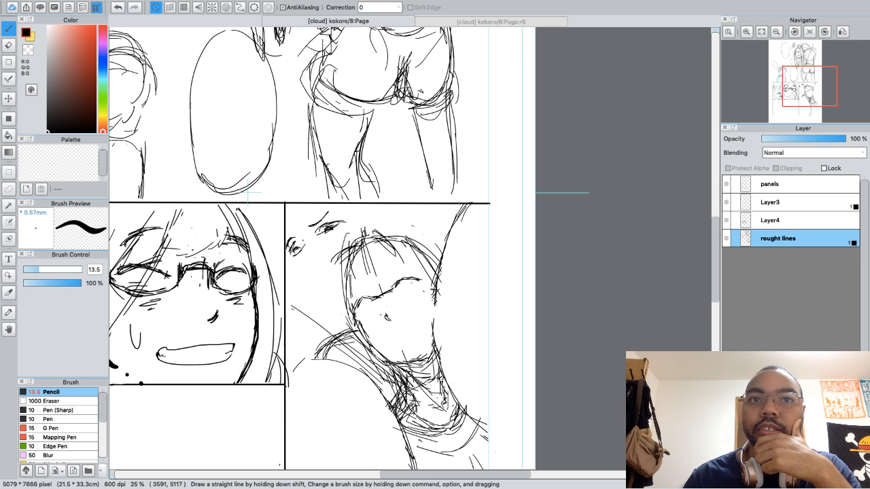
pyautogui.moveTo(363, 318)
pyautogui.mouseDown()
pyautogui.moveTo(399, 295)
pyautogui.moveTo(365, 317)
pyautogui.mouseUp()
pyautogui.press('e')
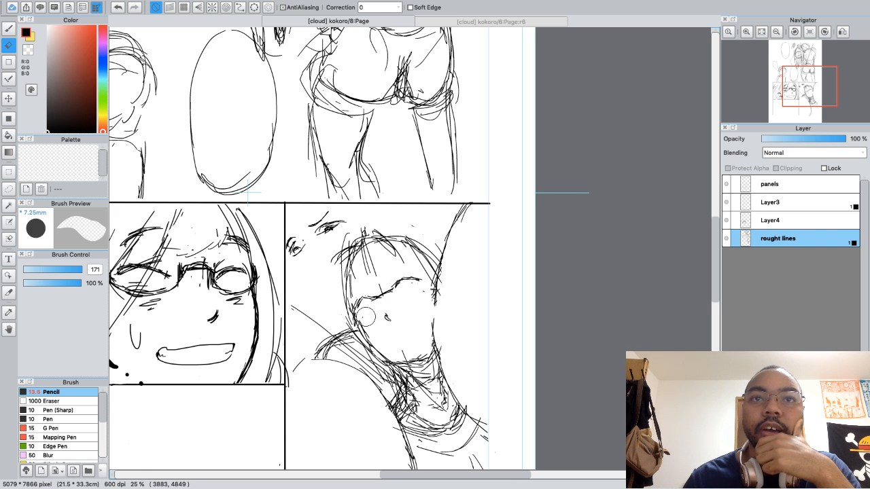
pyautogui.press('b')
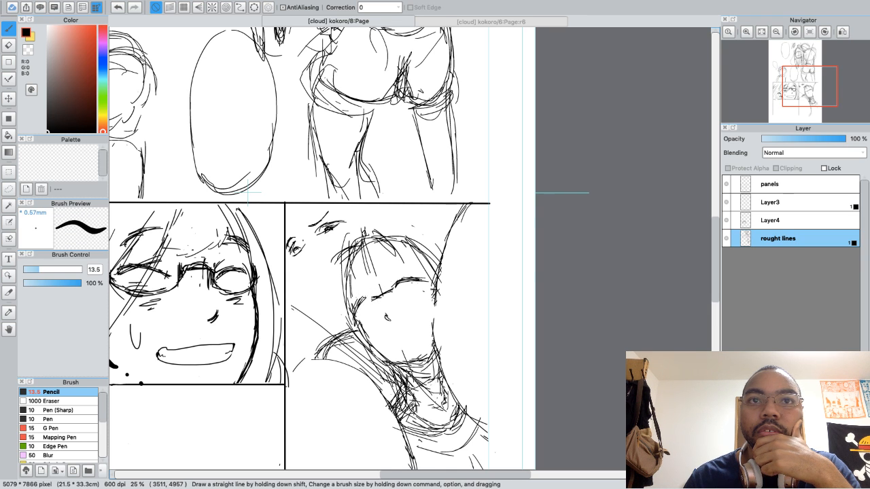
# Clean up the left-hand eyelid and draw small irises beneath both upper eyelids of the bottom-right face
pyautogui.press('e')
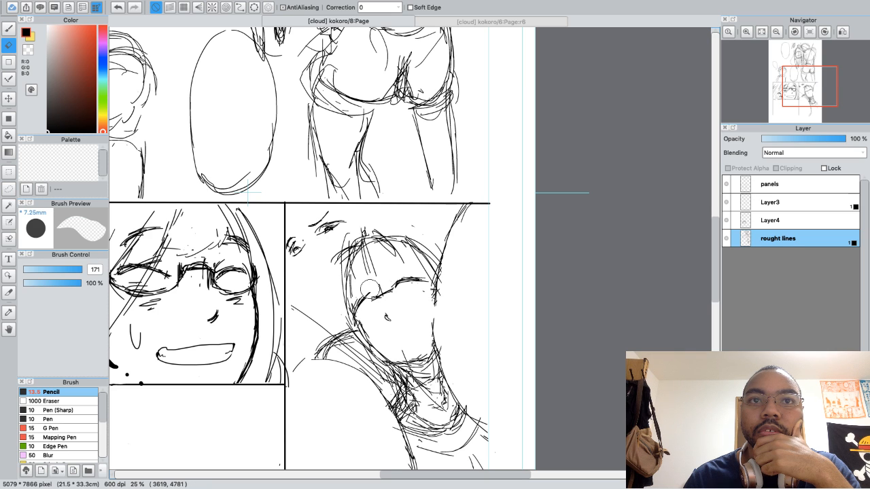
pyautogui.press('b')
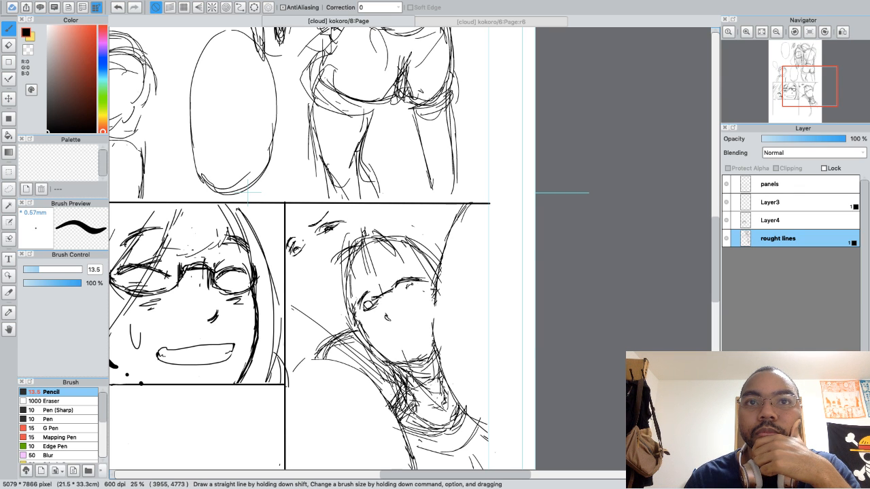
pyautogui.moveTo(409, 287); pyautogui.dragTo(417, 289)
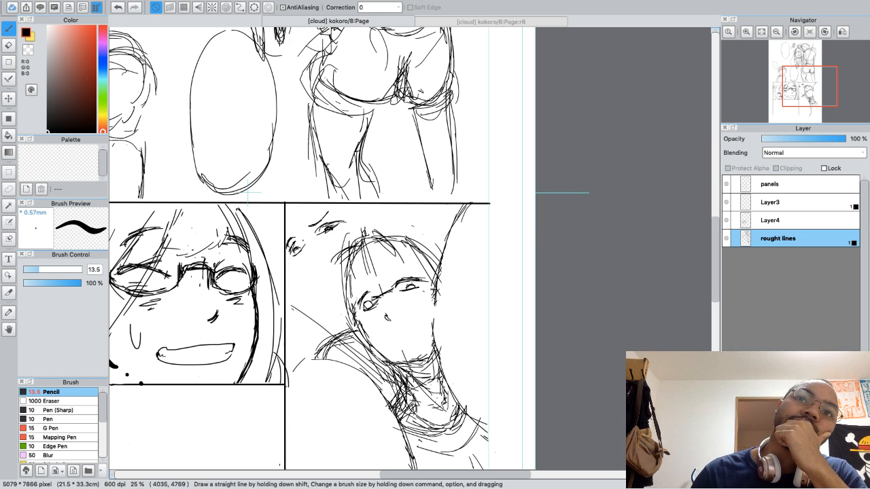
# Erase the left-hand eye of the bottom-right face and redraw it with a higher eyelid and larger iris
pyautogui.press('e')
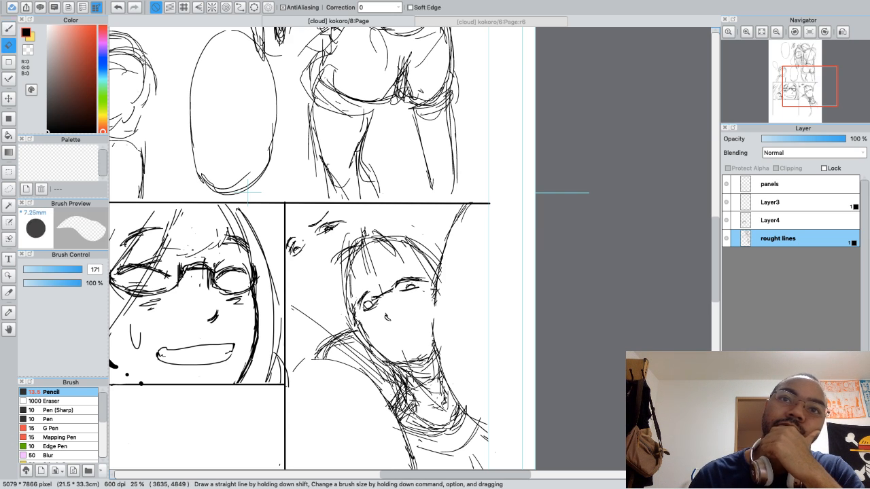
pyautogui.moveTo(368, 301); pyautogui.dragTo(378, 301)
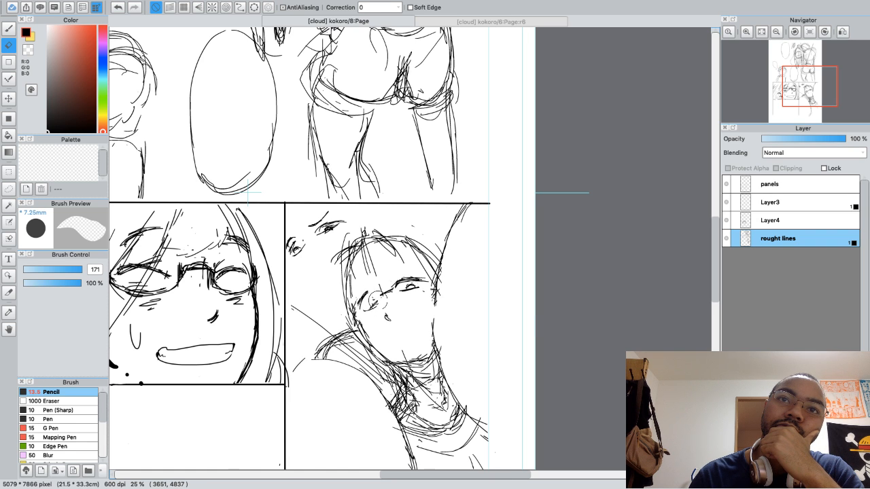
pyautogui.press('b')
pyautogui.press('e')
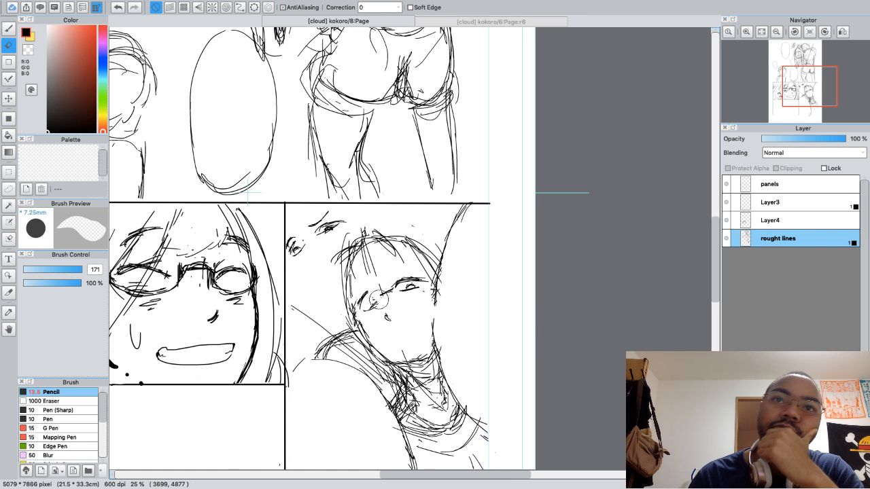
pyautogui.press('b')
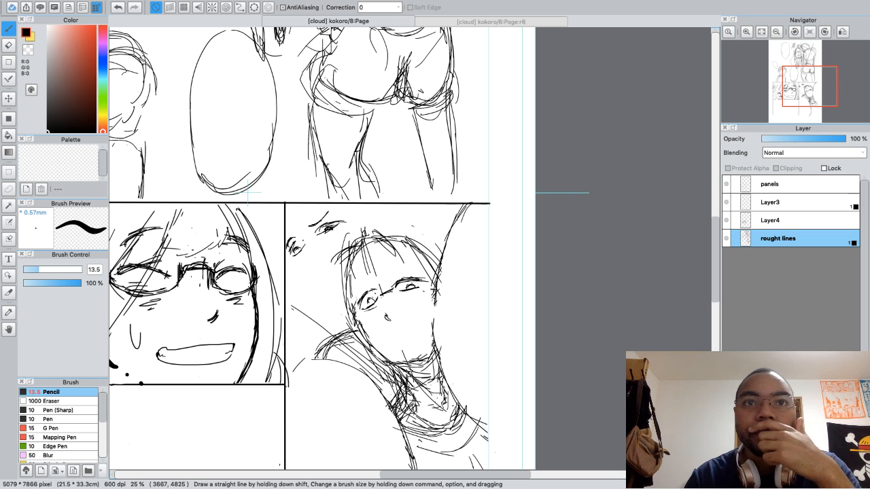
# Erase the large left-hand iris, trim the eyelid above it, and redraw a smaller, narrower eye
pyautogui.press('e')
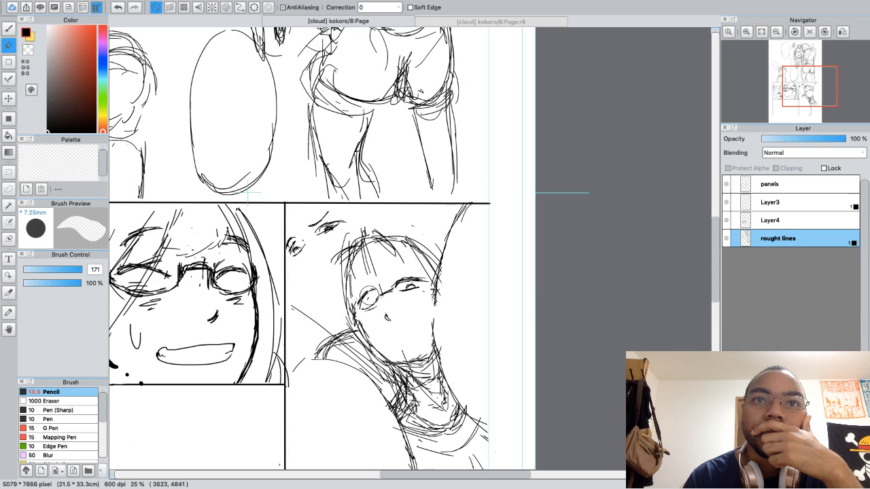
pyautogui.press('b')
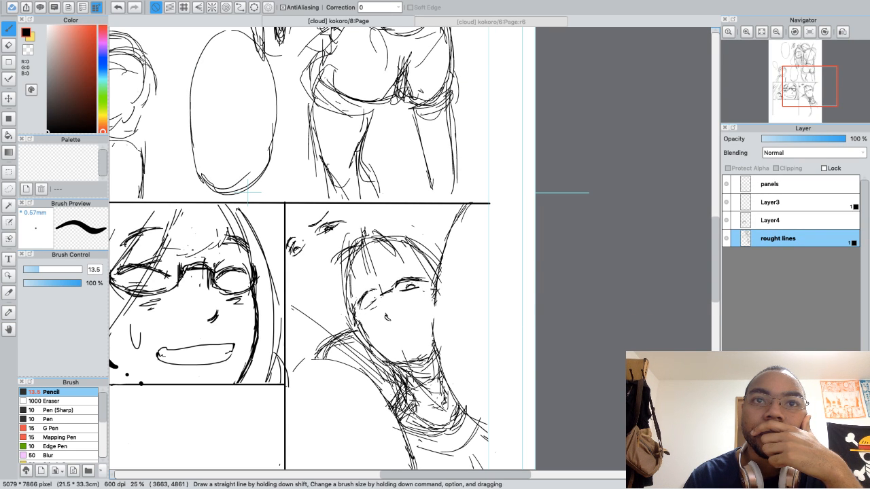
pyautogui.press('e')
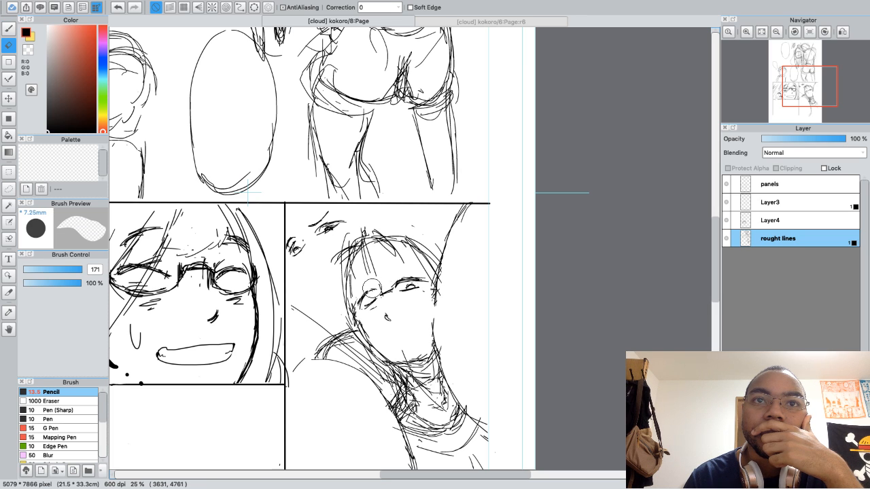
pyautogui.moveTo(371, 289)
pyautogui.mouseDown()
pyautogui.moveTo(357, 305)
pyautogui.moveTo(374, 290)
pyautogui.mouseUp()
pyautogui.press('b')
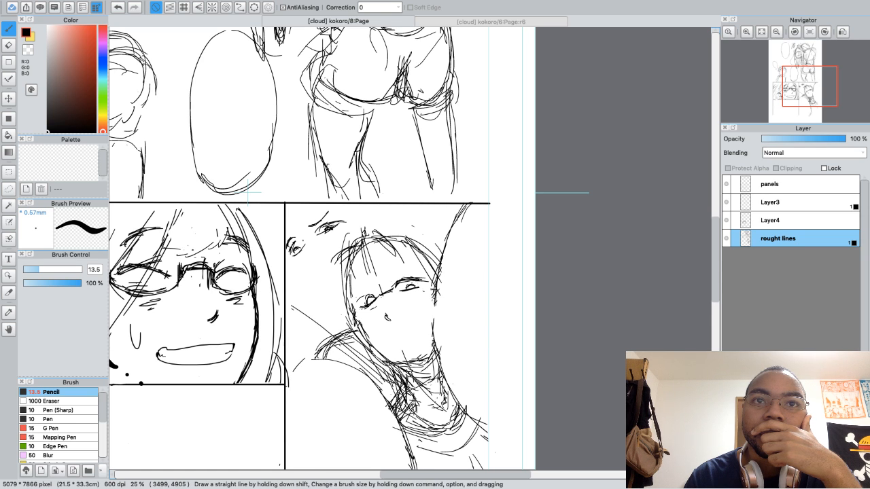
# Thicken the left-hand upper eyelid and draw an arched left brow and a slanted right brow above the eyes
pyautogui.moveTo(363, 297)
pyautogui.mouseDown()
pyautogui.moveTo(359, 304)
pyautogui.moveTo(379, 291)
pyautogui.mouseUp()
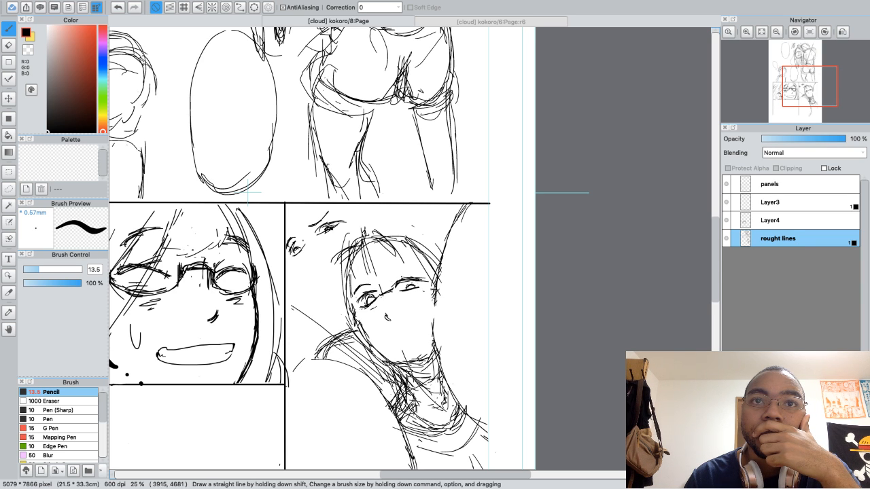
pyautogui.moveTo(392, 274); pyautogui.dragTo(411, 277)
pyautogui.press('super+z')
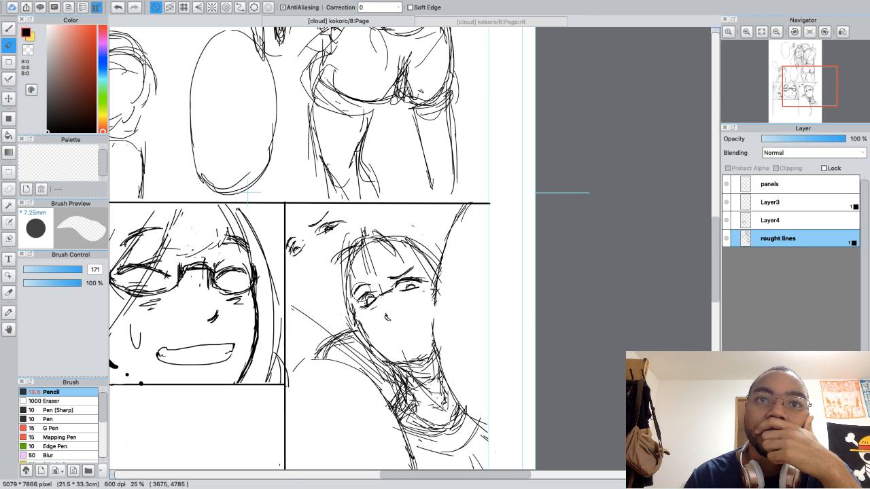
# Refine the left-hand eye with pencil and eraser, cleaning its outline and darkening the iris
pyautogui.click(359, 301)
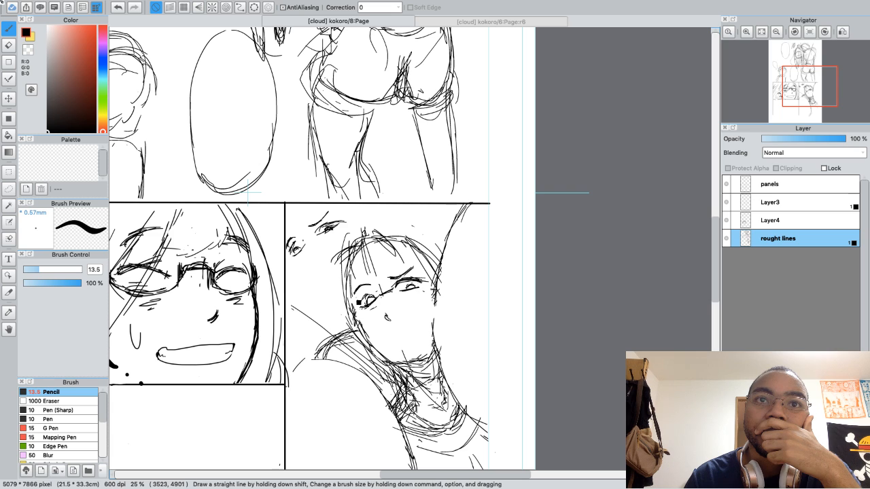
pyautogui.press('super+z')
pyautogui.moveTo(360, 303); pyautogui.dragTo(371, 290)
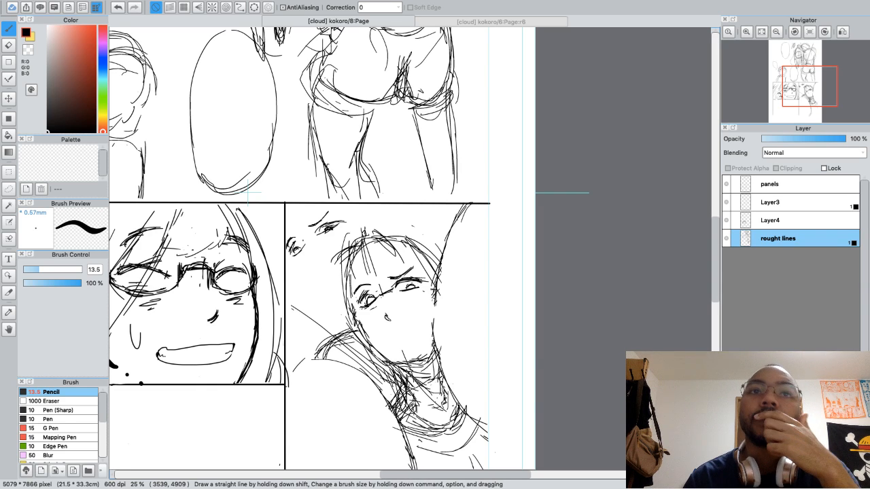
pyautogui.press('e')
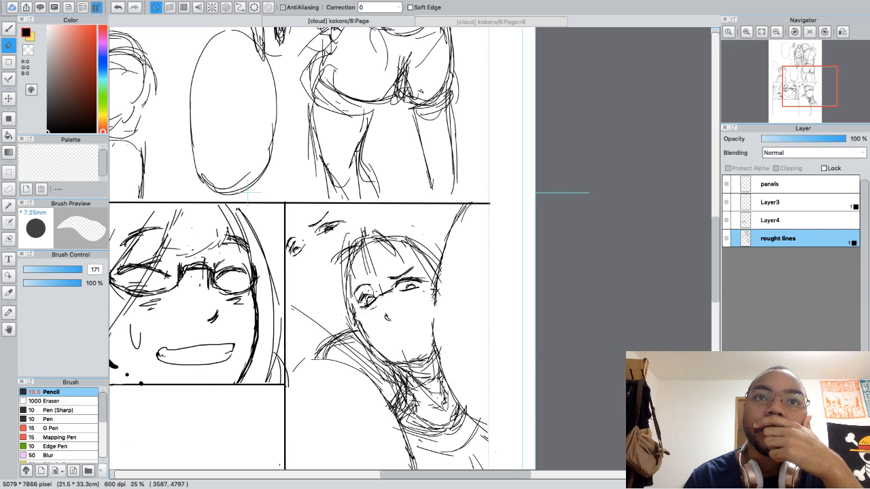
pyautogui.press('b')
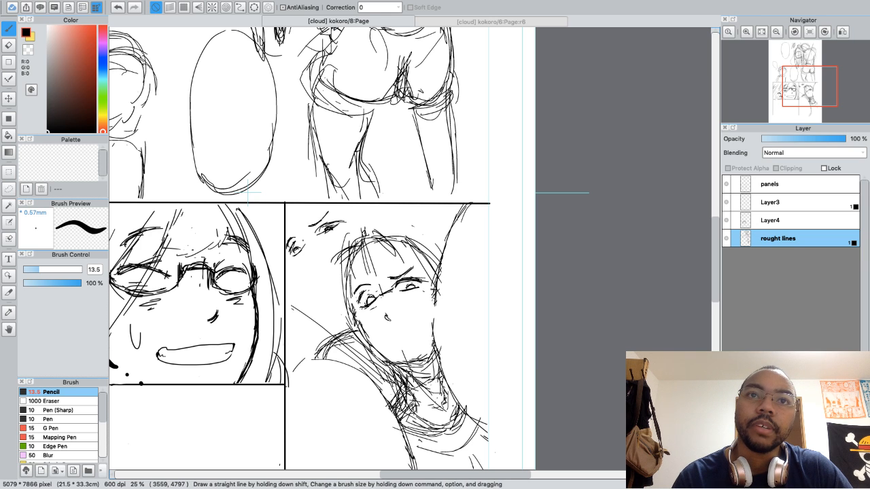
pyautogui.press('e')
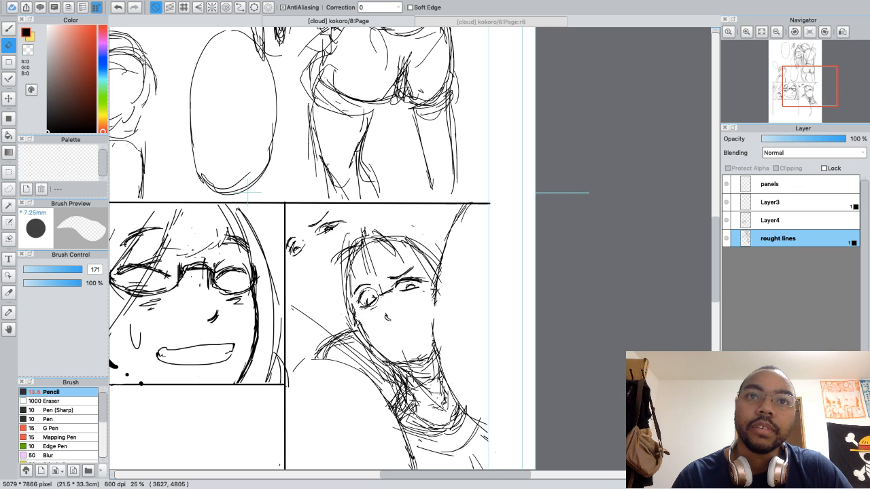
pyautogui.press('b')
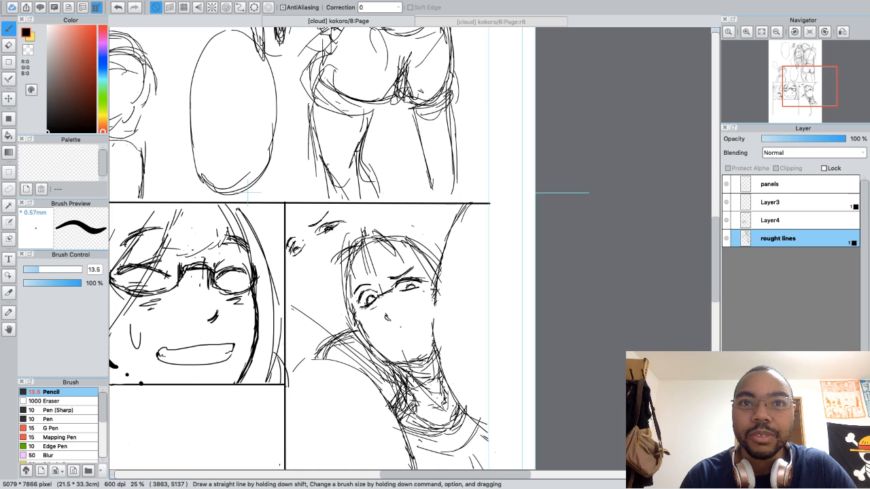
# Draw a slanted, closed mouth line below the nose of the bottom-right face and check it at different magnifications
pyautogui.moveTo(390, 336); pyautogui.dragTo(415, 321)
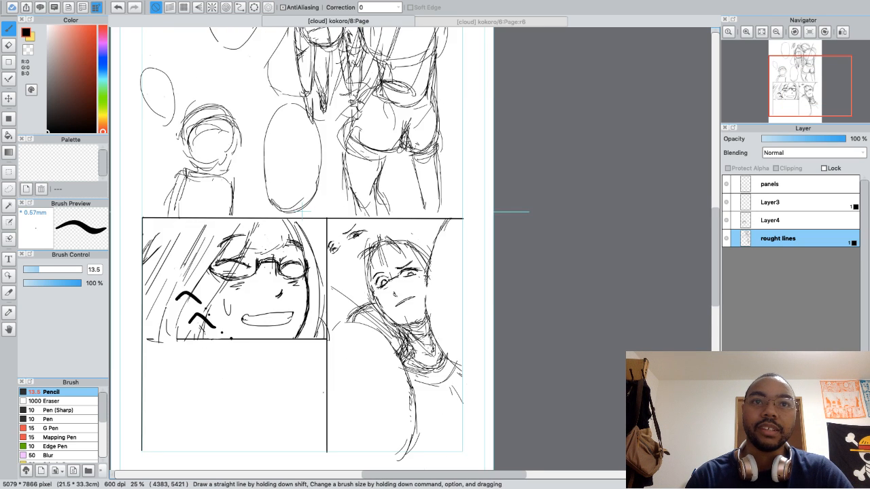
pyautogui.press('super+minus')
pyautogui.press('super+plus')
pyautogui.press('super+plus')
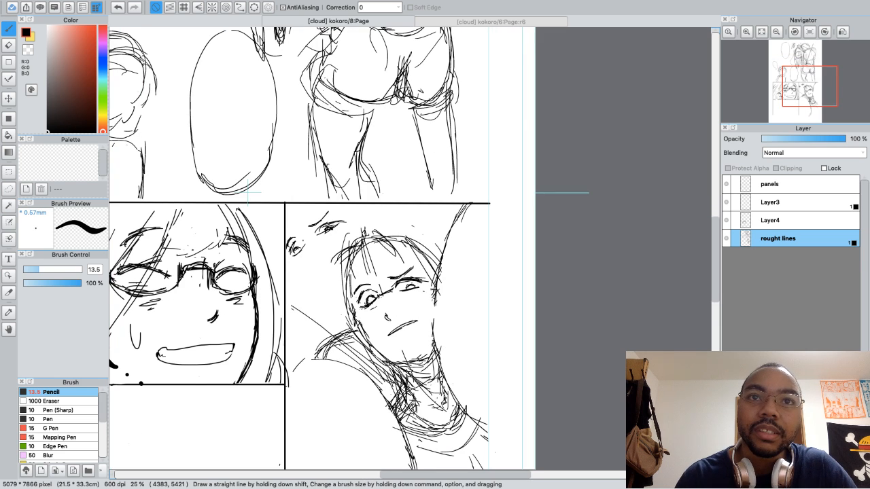
pyautogui.press('super+plus')
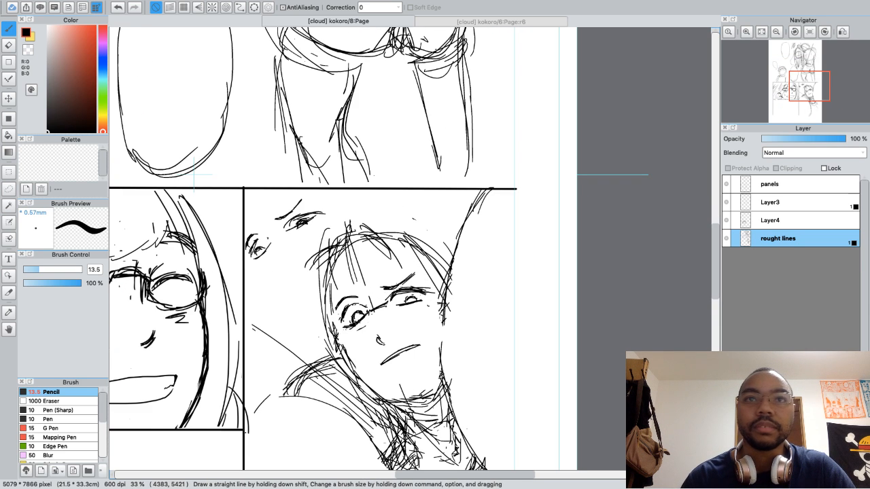
# Erase the practice eyes beside the head on Layer3, and hide that layer
pyautogui.press('super+minus')
pyautogui.press('super+minus')
pyautogui.press('super+minus')
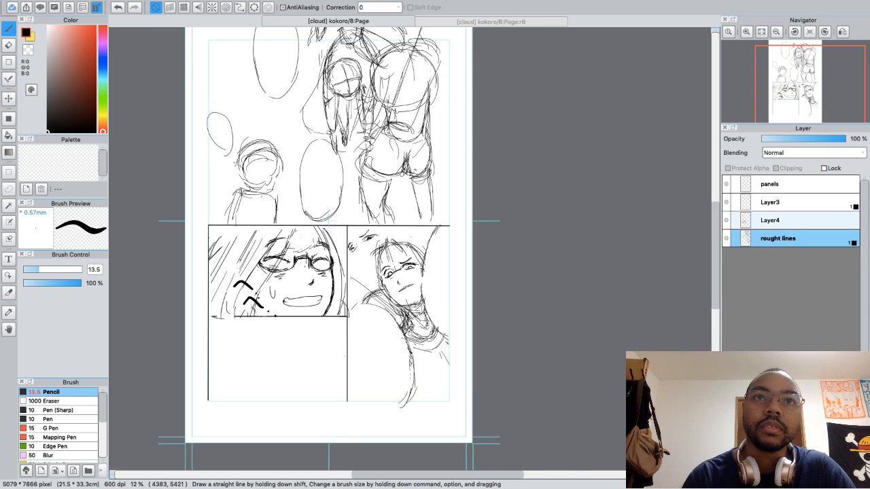
pyautogui.click(771, 202)
pyautogui.press('e')
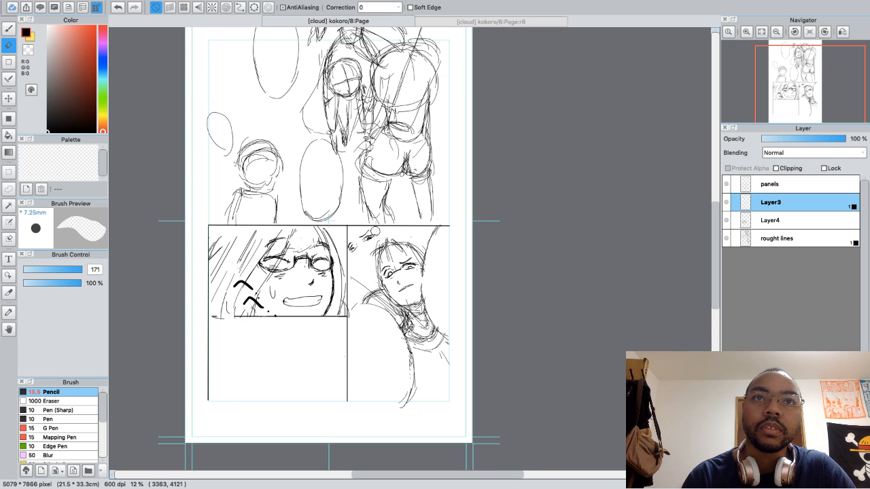
pyautogui.press('b')
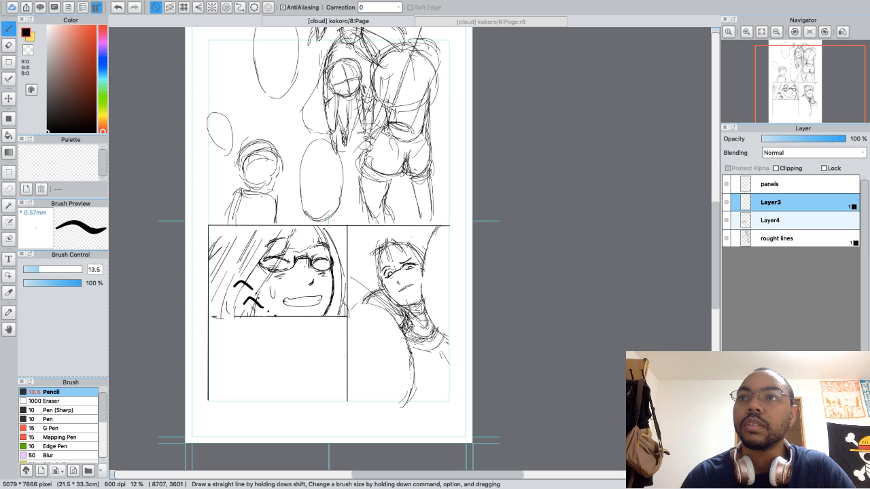
pyautogui.click(726, 203)
# Toggle the visibility of Layer4 off and on to check which strokes it holds compared with the rought lines layer
pyautogui.click(771, 220)
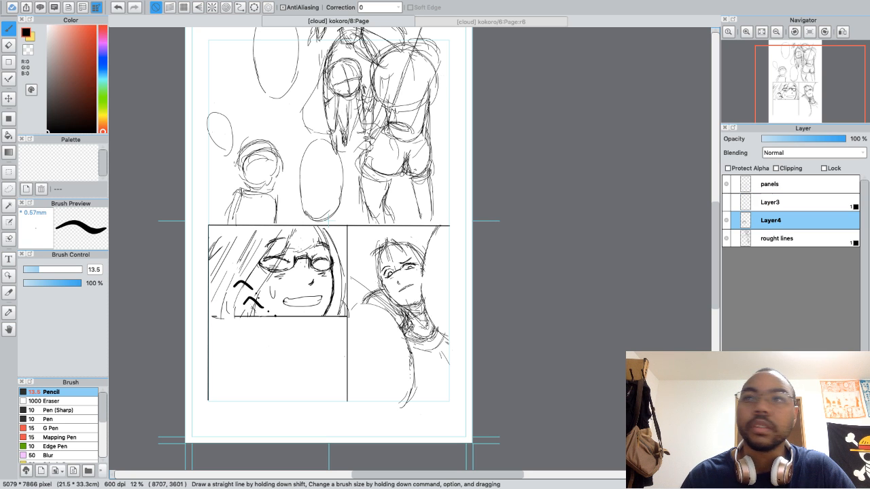
pyautogui.click(727, 221)
pyautogui.click(726, 220)
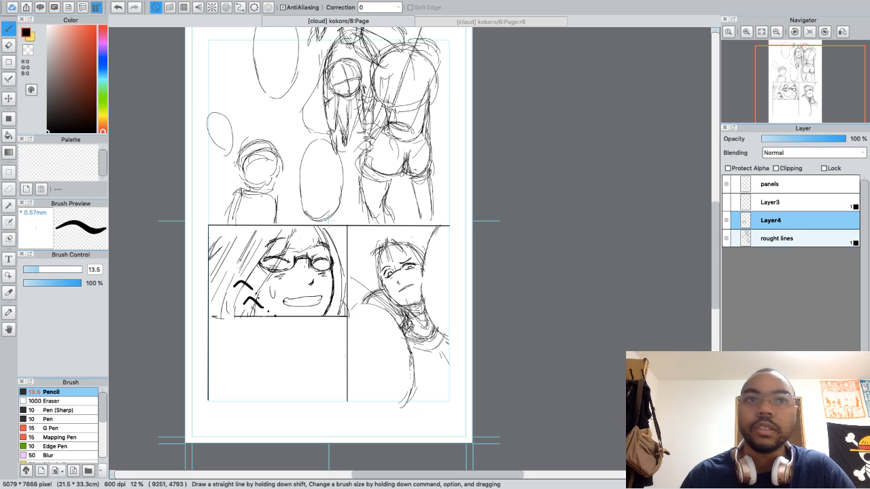
pyautogui.click(778, 238)
pyautogui.click(726, 220)
pyautogui.click(727, 220)
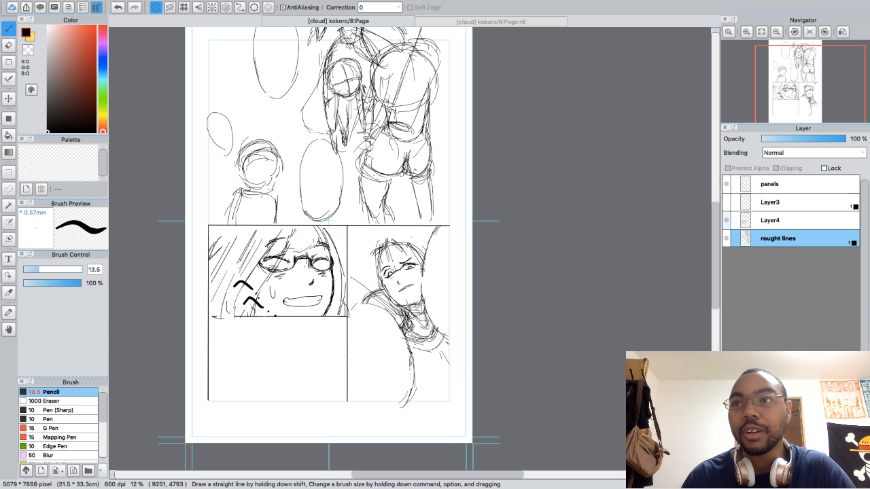
pyautogui.click(727, 220)
pyautogui.click(727, 220)
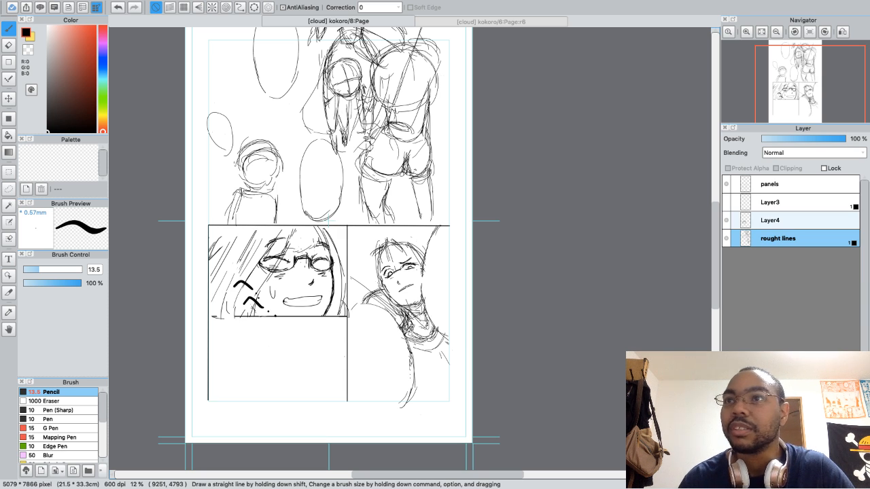
# Make Layer4 the active layer
pyautogui.click(778, 220)
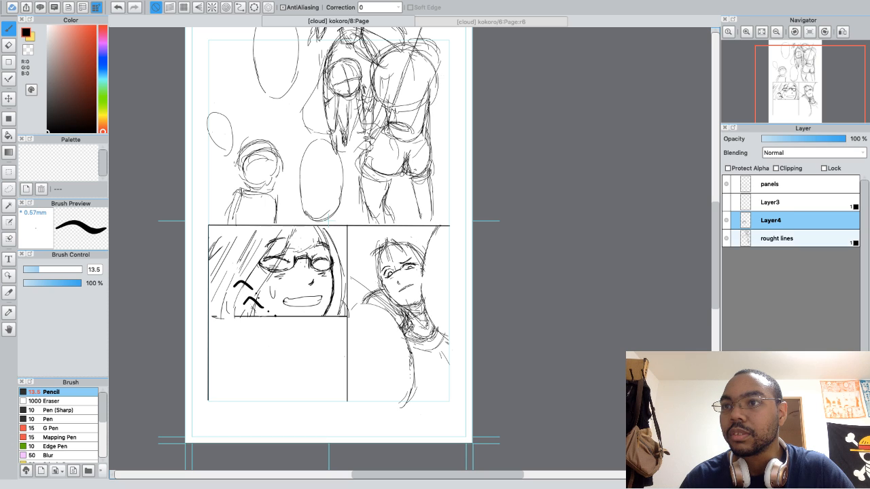
pyautogui.click(778, 239)
pyautogui.click(778, 220)
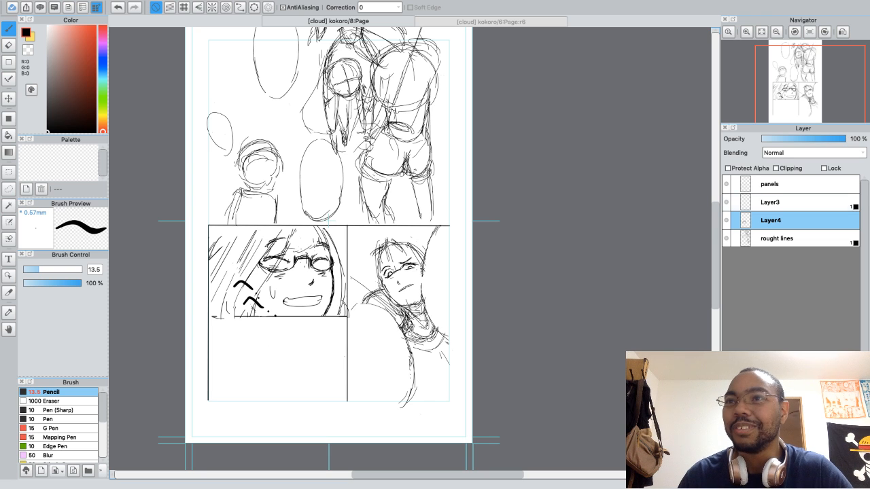
# Hide Layer3 and merge the rought lines layer with Layer4 into one layer named Rough Lines
pyautogui.click(726, 203)
pyautogui.moveTo(782, 221); pyautogui.dragTo(781, 245)
pyautogui.click(778, 221)
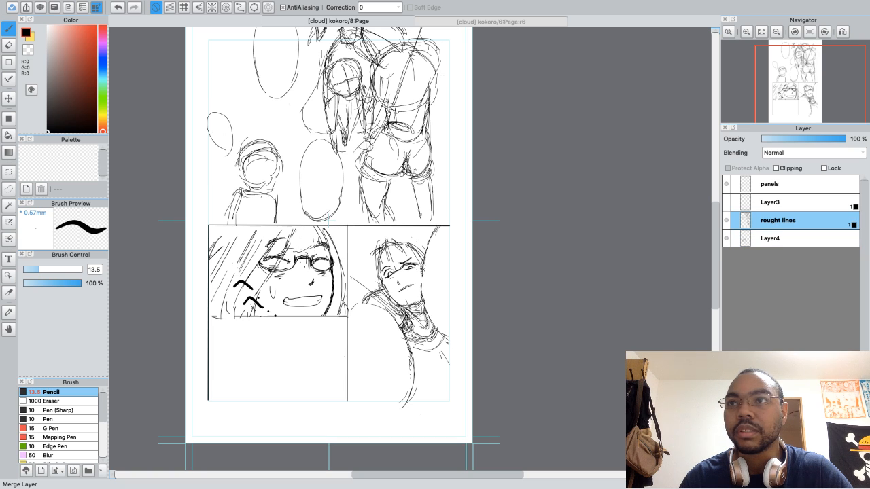
pyautogui.click(823, 471)
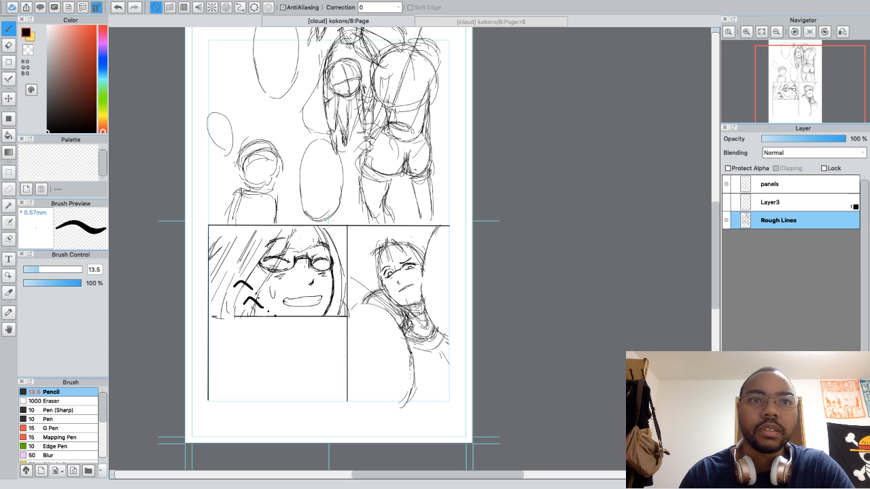
# Try two curved strokes in the empty bottom-left panel at different magnifications, and undo them
pyautogui.moveTo(302, 347); pyautogui.dragTo(313, 366)
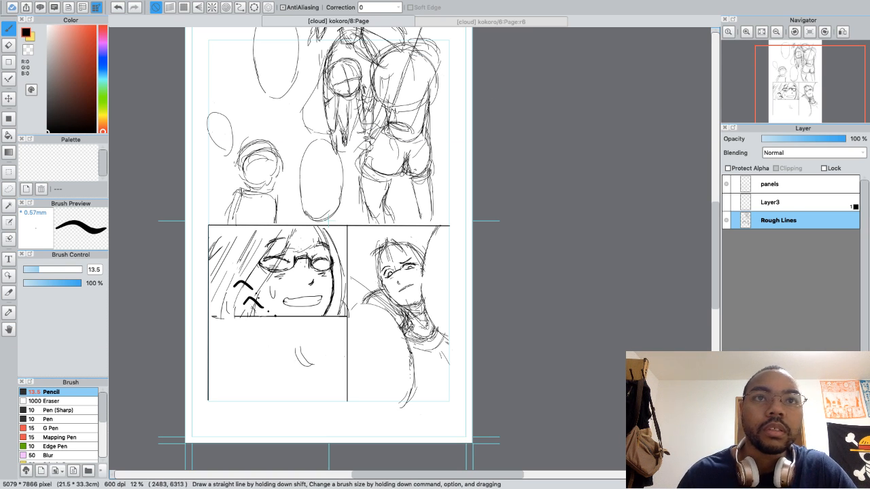
pyautogui.press('super+minus')
pyautogui.press('super+minus')
pyautogui.press('super+minus')
pyautogui.press('super+plus')
pyautogui.press('super+plus')
pyautogui.press('super+plus')
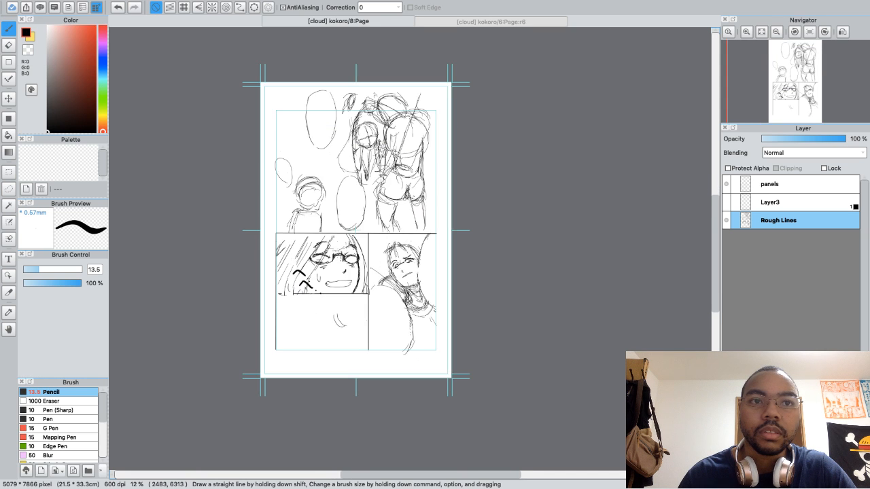
pyautogui.press('super+plus')
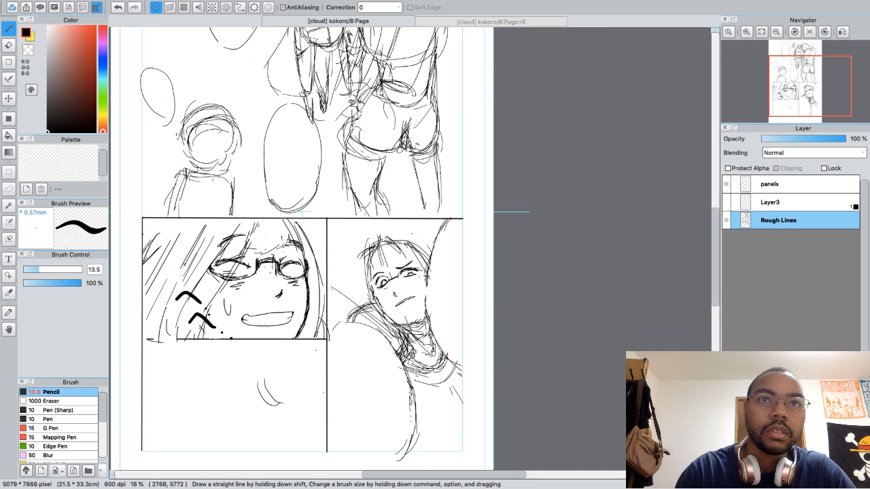
pyautogui.press('super+plus')
pyautogui.press('super+plus')
pyautogui.press('super+plus')
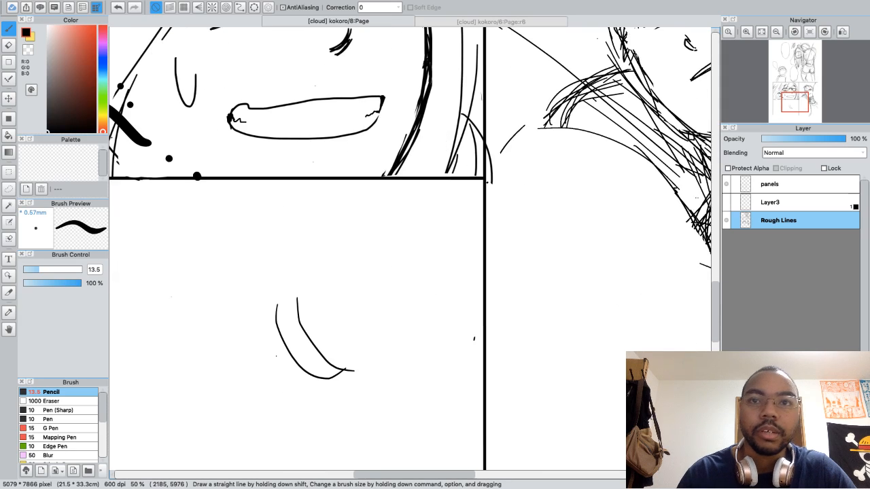
pyautogui.moveTo(329, 267); pyautogui.dragTo(335, 263)
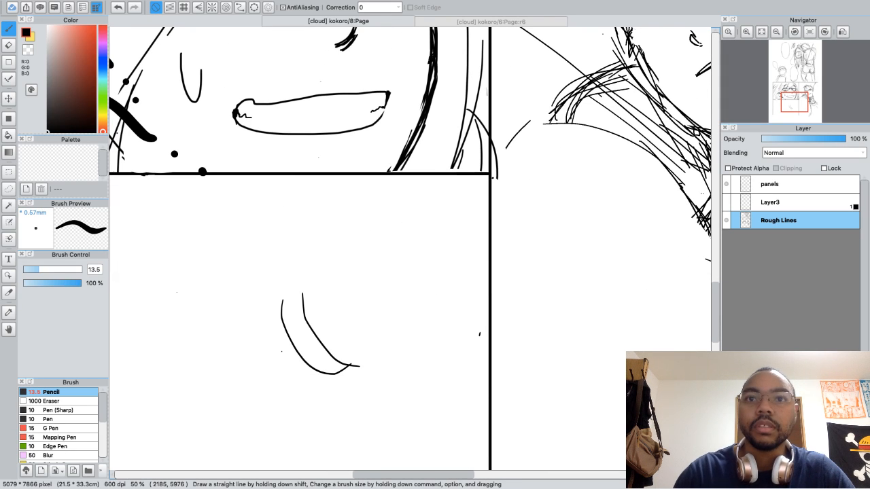
pyautogui.press('super+z')
pyautogui.press('super+z')
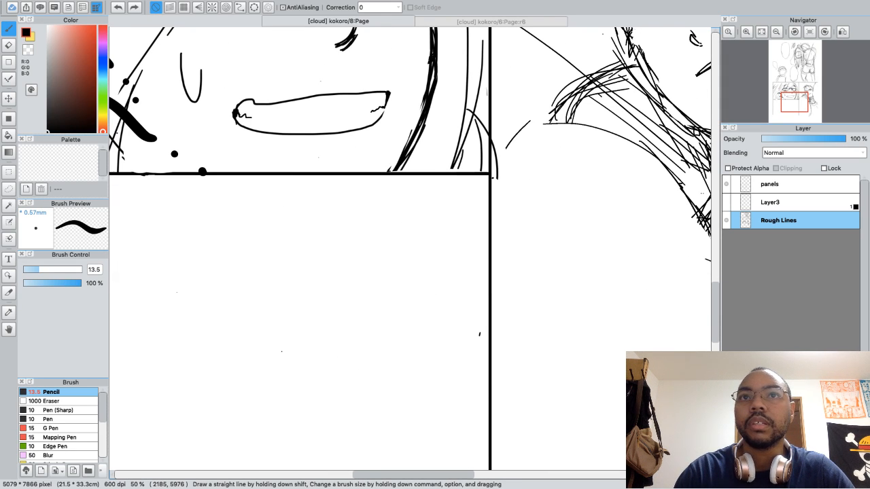
# Erase the long hair strands crossing the forehead of the bottom-right character
pyautogui.moveTo(503, 184)
pyautogui.mouseDown()
pyautogui.moveTo(285, 376)
pyautogui.moveTo(235, 395)
pyautogui.moveTo(207, 369)
pyautogui.mouseUp()
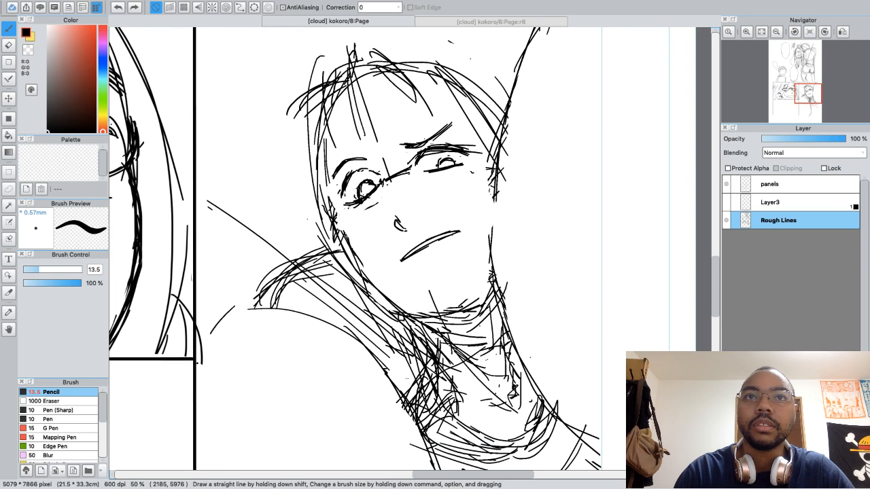
pyautogui.moveTo(265, 372); pyautogui.dragTo(239, 421)
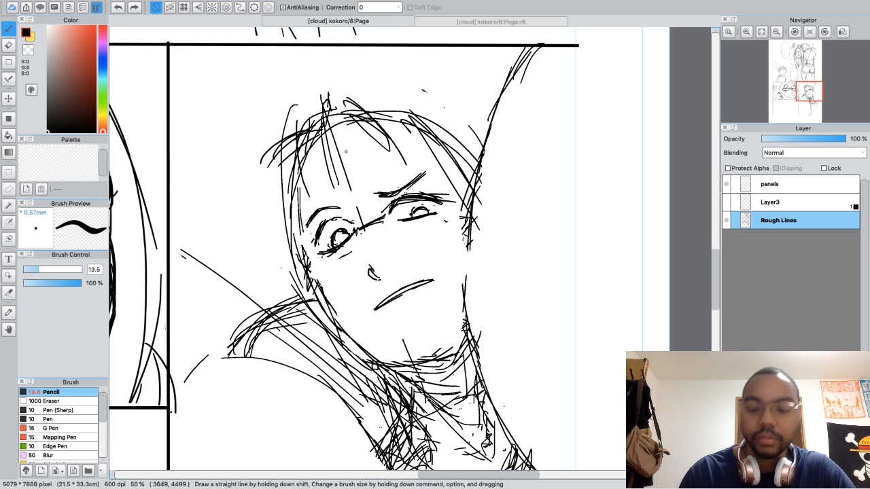
pyautogui.press('e')
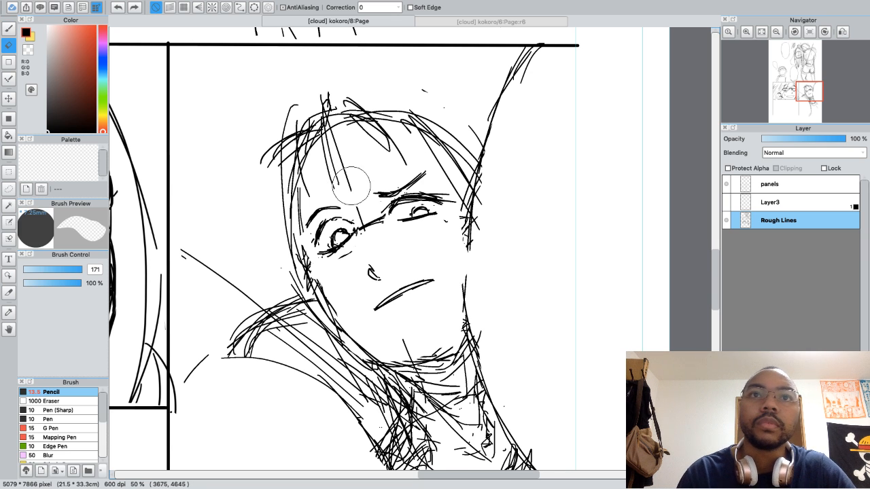
pyautogui.press('super+minus')
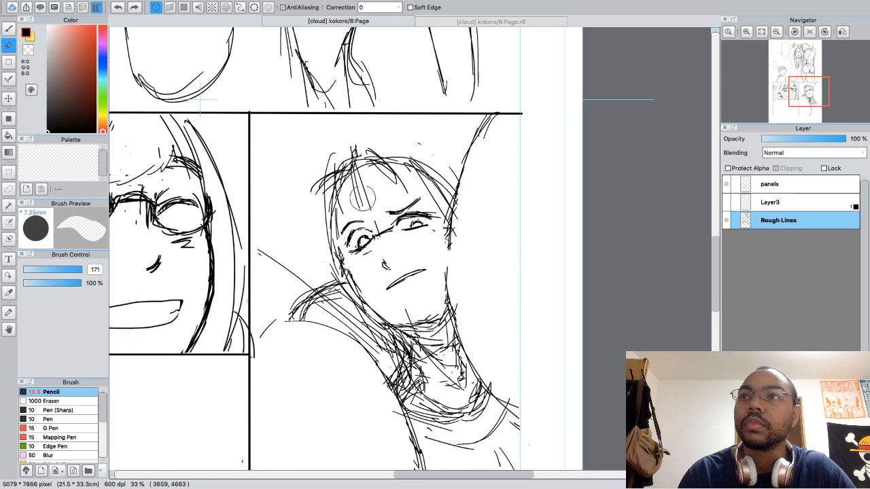
pyautogui.press('super+minus')
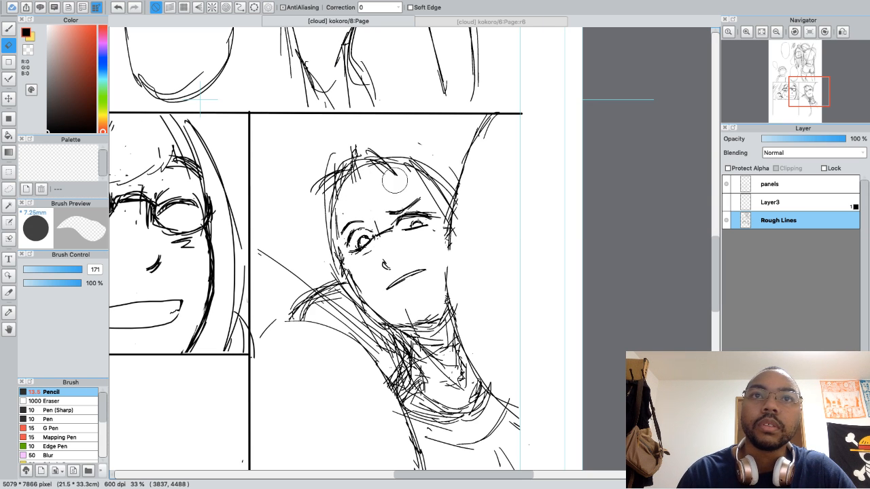
# Draw a single forehead strand and replace the loose outer hair lines on the head's left side with a closer contour
pyautogui.press('b')
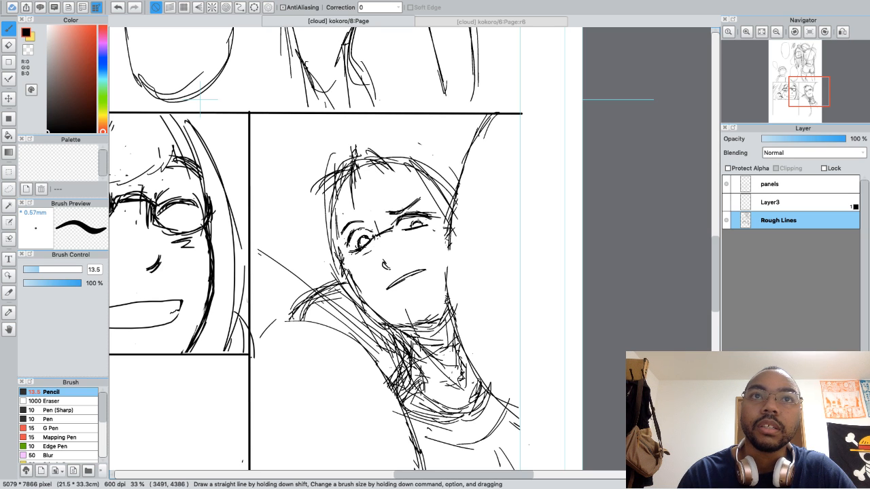
pyautogui.press('e')
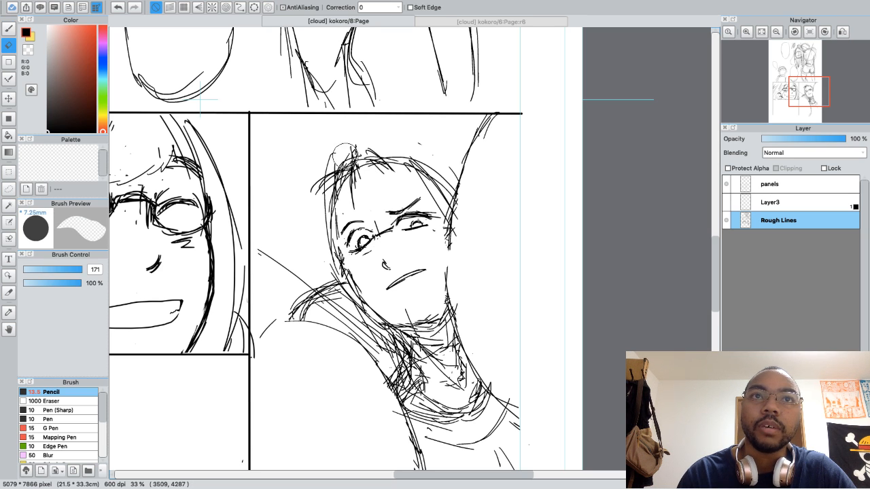
pyautogui.moveTo(336, 163)
pyautogui.mouseDown()
pyautogui.moveTo(323, 174)
pyautogui.moveTo(330, 145)
pyautogui.moveTo(320, 194)
pyautogui.moveTo(328, 229)
pyautogui.mouseUp()
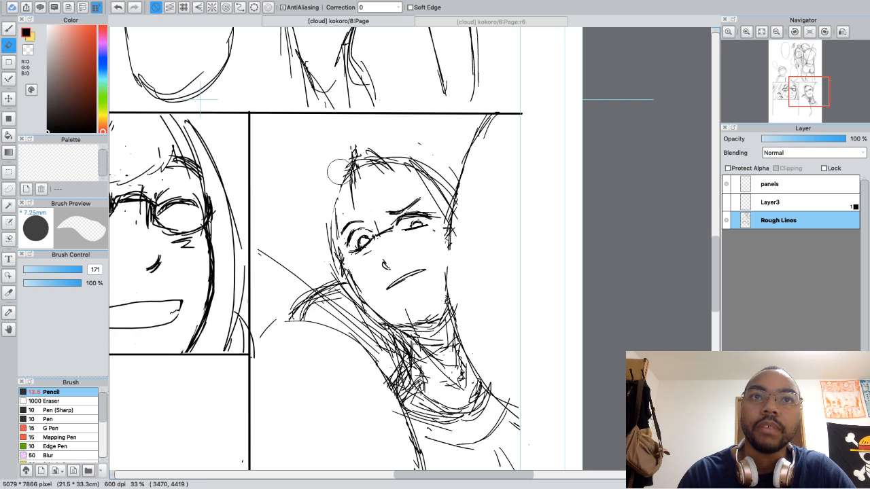
pyautogui.press('b')
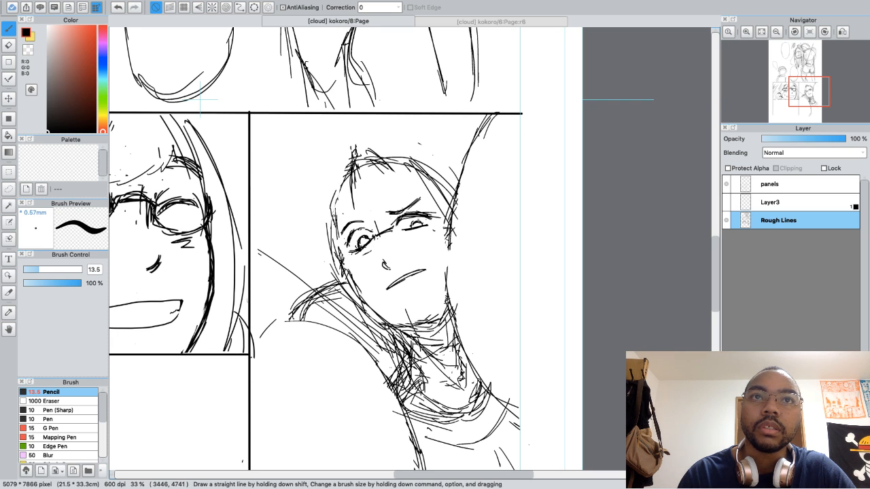
pyautogui.moveTo(333, 219)
pyautogui.mouseDown()
pyautogui.moveTo(335, 191)
pyautogui.moveTo(337, 236)
pyautogui.moveTo(362, 287)
pyautogui.mouseUp()
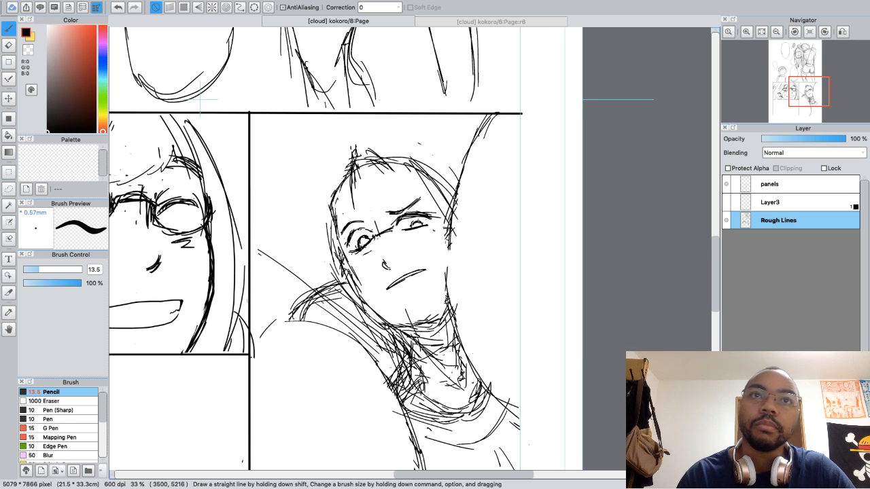
# Undo the latest contour strokes and reduce the doubled lines beside the left temple and cheek to a cleaner edge
pyautogui.press('super+z')
pyautogui.press('super+z')
pyautogui.press('super+z')
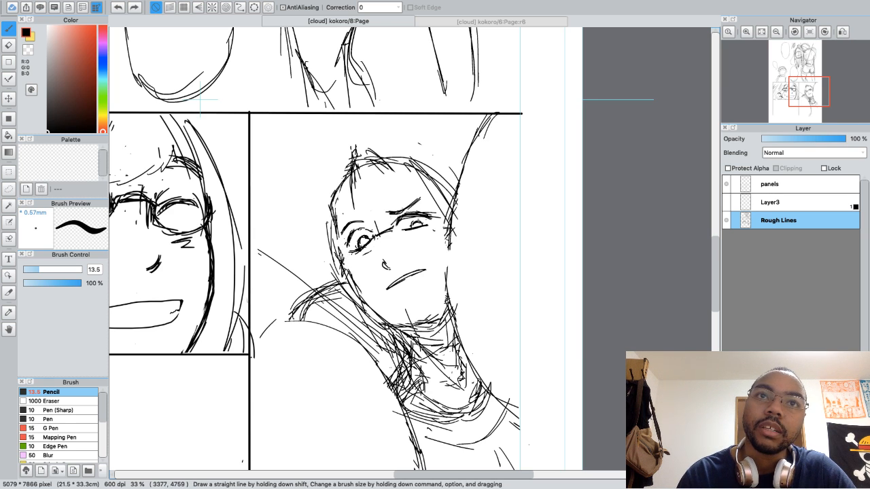
pyautogui.press('e')
pyautogui.press('b')
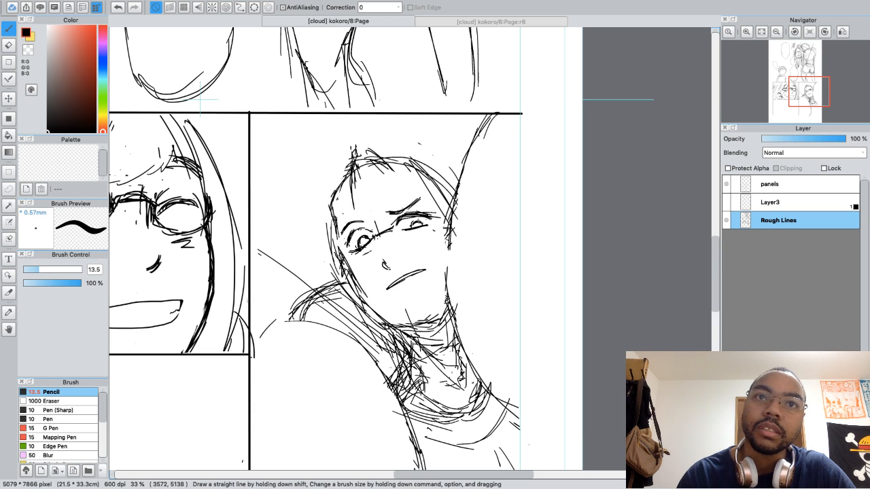
pyautogui.press('e')
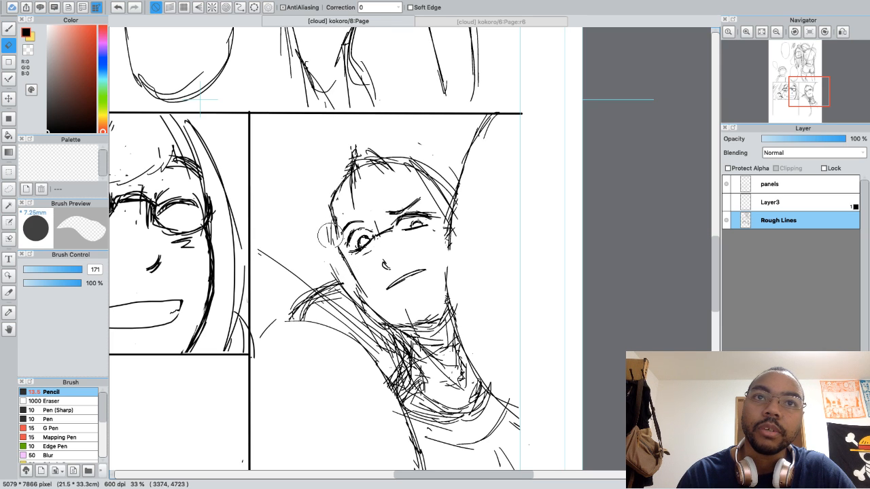
pyautogui.press('b')
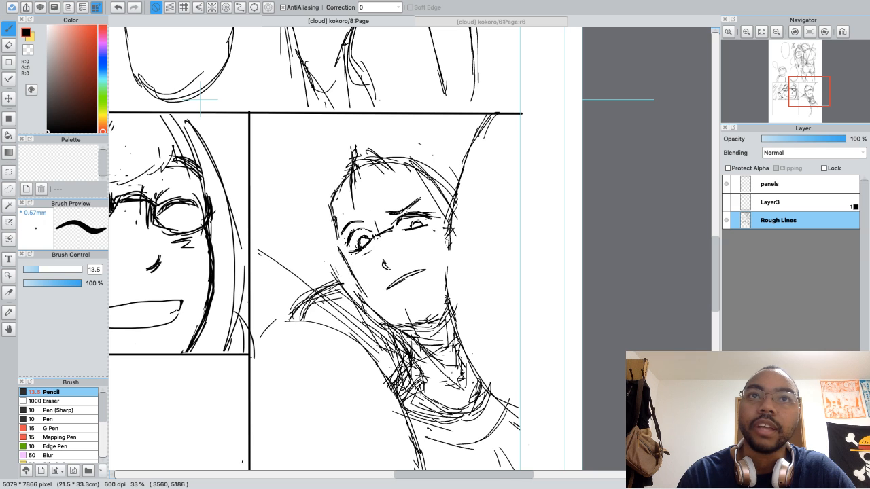
# Clean up the hair's upper-left edge and draw a pointed strand falling from the hairline onto the forehead
pyautogui.press('e')
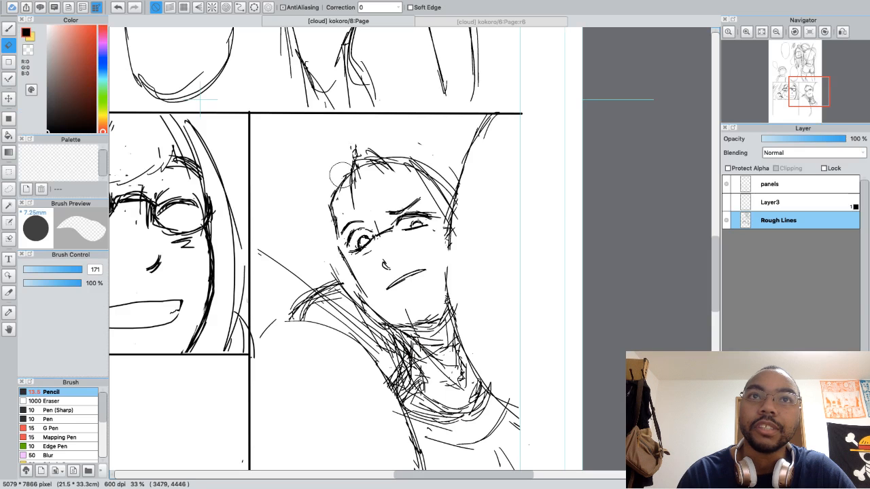
pyautogui.press('b')
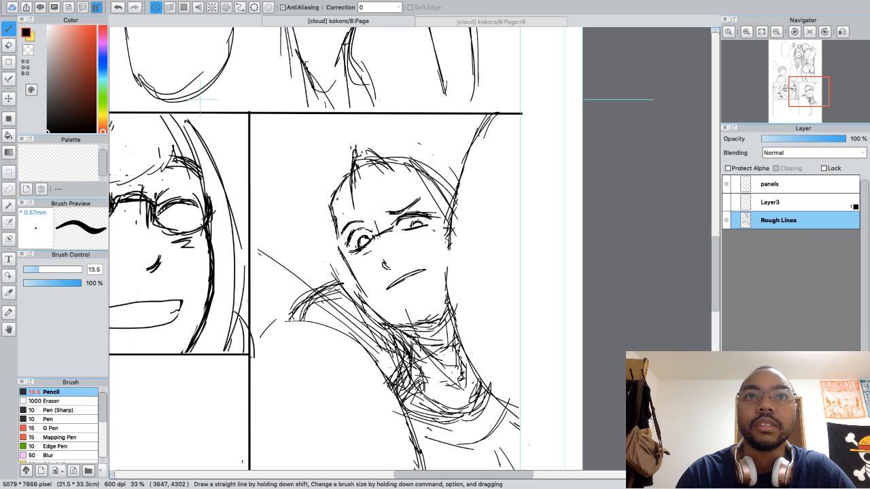
pyautogui.moveTo(363, 155); pyautogui.dragTo(392, 178)
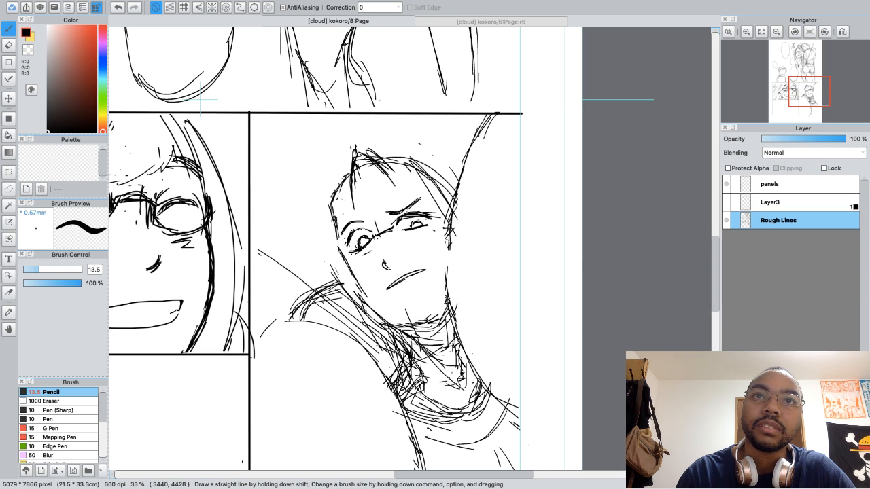
# Try two vertical hair strands at the left side of the hairline, and undo them
pyautogui.moveTo(340, 171); pyautogui.dragTo(341, 205)
pyautogui.moveTo(338, 163); pyautogui.dragTo(340, 204)
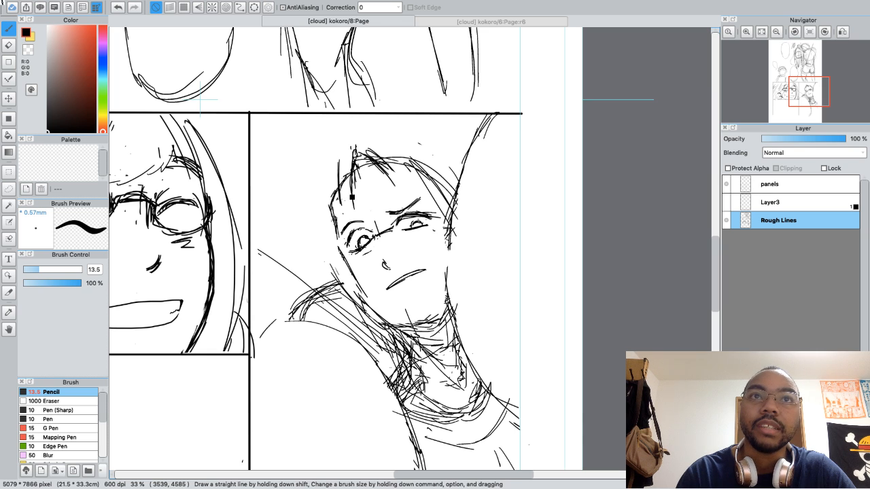
pyautogui.press('super+z')
pyautogui.press('super+z')
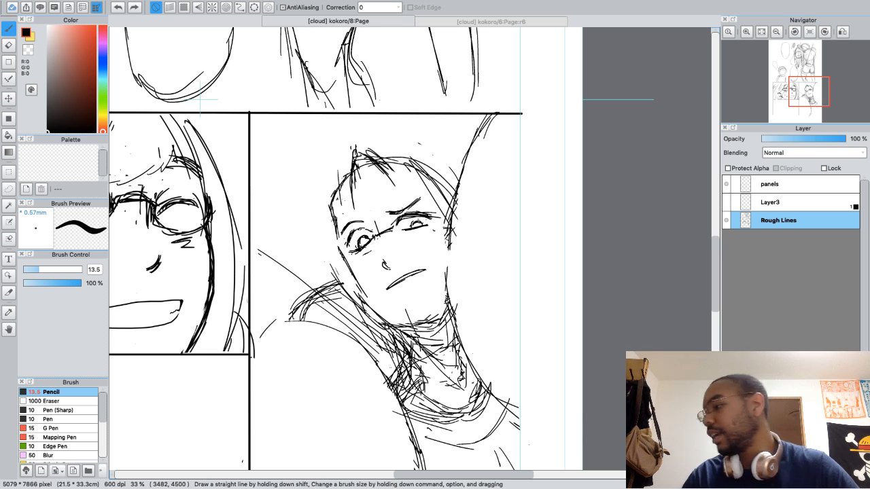
pyautogui.press('super+z')
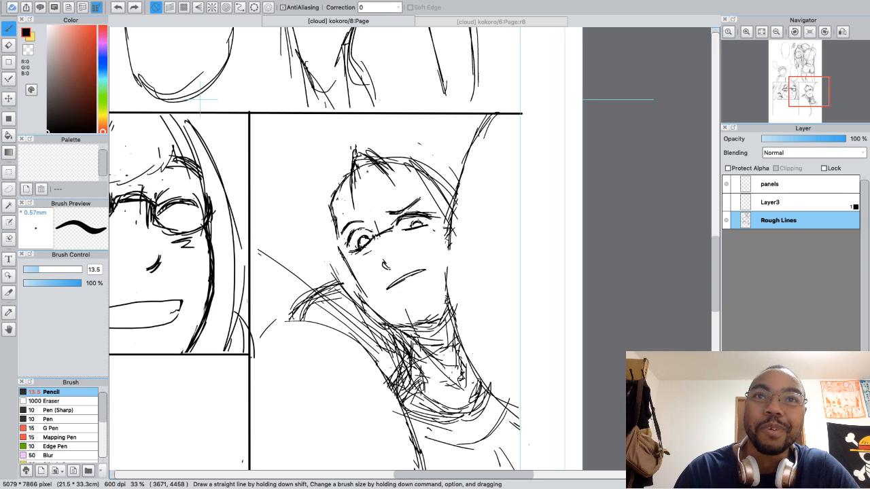
# Thin out and redraw the doubled hair lines along the crown, and erase the stray line between the eyes
pyautogui.press('e')
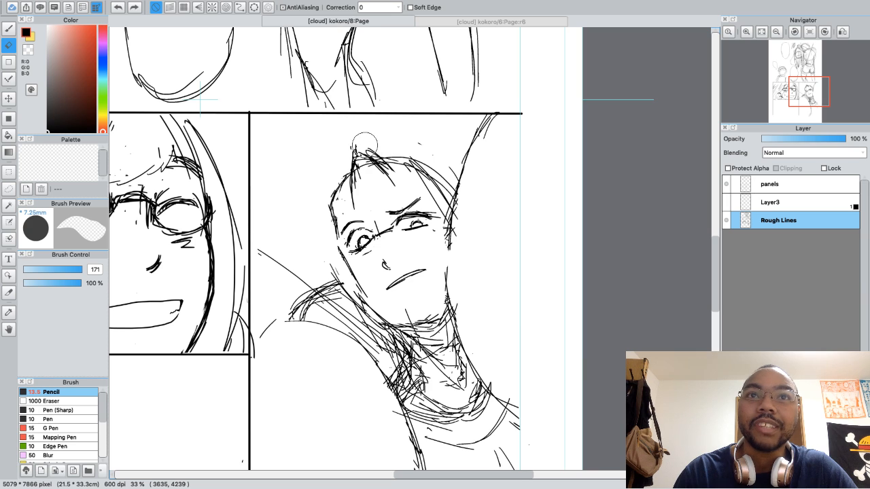
pyautogui.press('b')
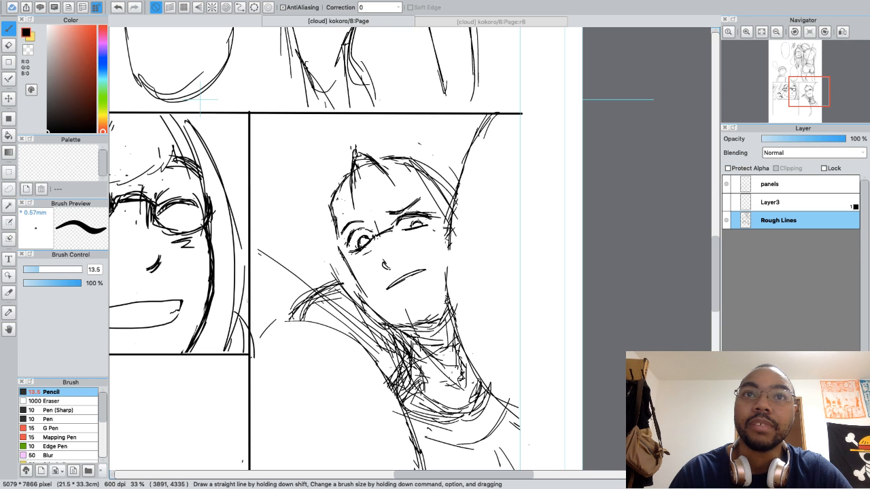
pyautogui.press('e')
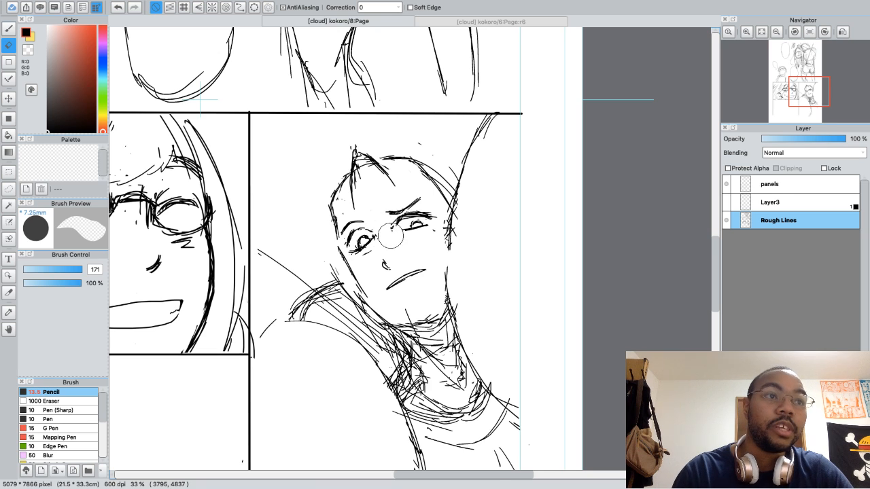
pyautogui.press('b')
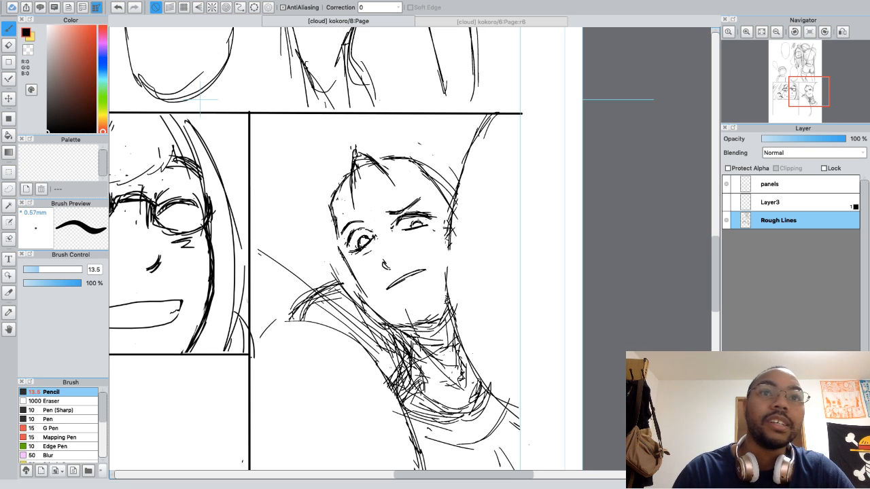
# Select the bottom-right character's nose with a freehand selection and move it straight up, closer to the eyes
pyautogui.click(9, 189)
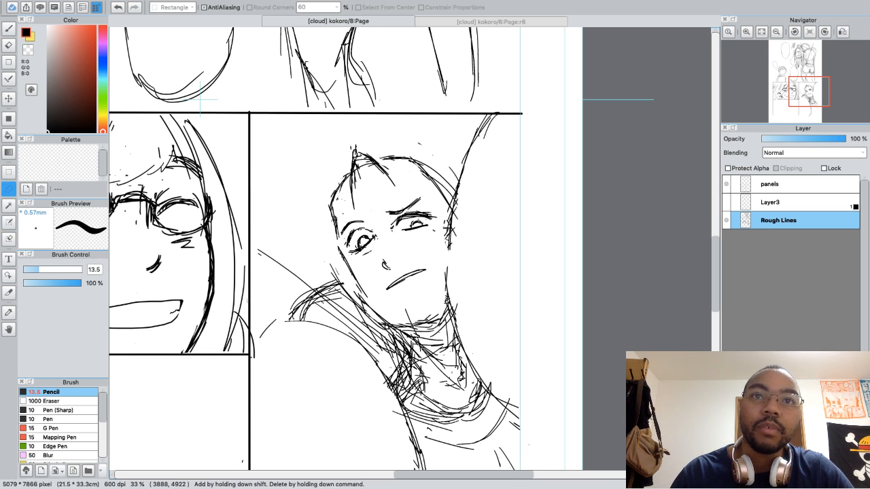
pyautogui.moveTo(376, 256)
pyautogui.mouseDown()
pyautogui.moveTo(396, 257)
pyautogui.moveTo(378, 256)
pyautogui.mouseUp()
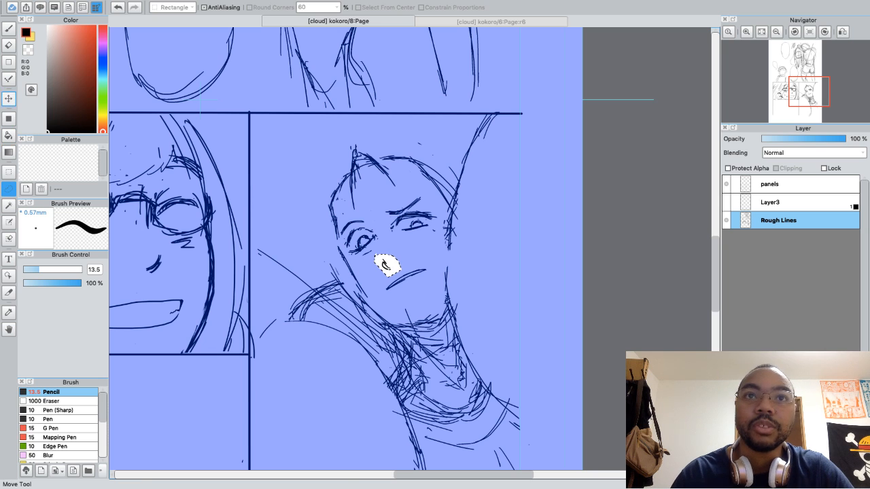
pyautogui.click(8, 99)
pyautogui.moveTo(385, 265); pyautogui.dragTo(385, 249)
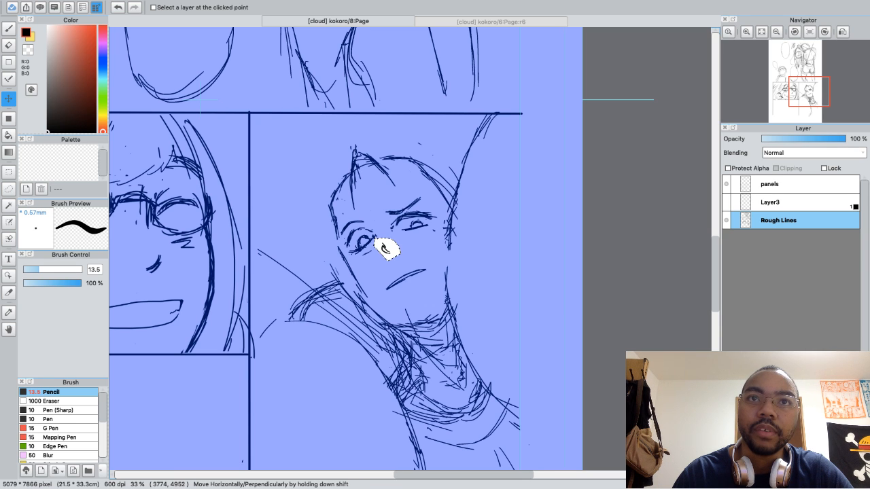
# Nudge the selected nose slightly down and to the right, and clear the selection
pyautogui.moveTo(386, 249)
pyautogui.mouseDown()
pyautogui.moveTo(385, 266)
pyautogui.moveTo(387, 254)
pyautogui.mouseUp()
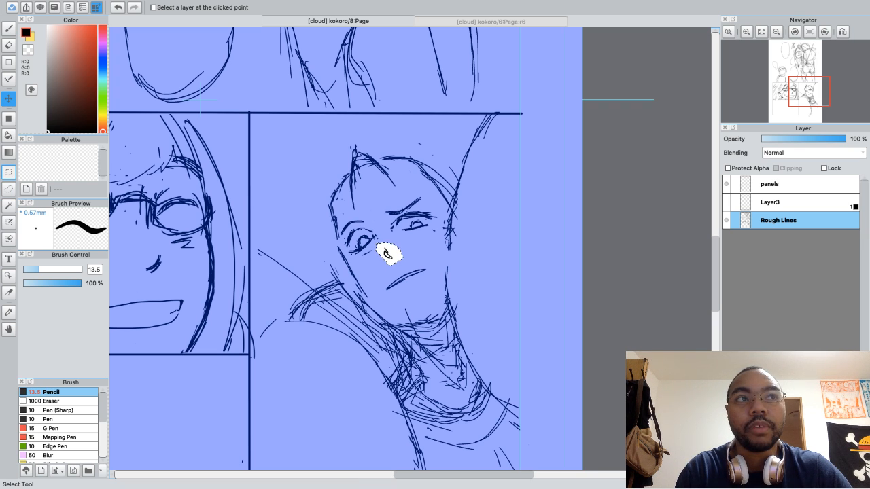
pyautogui.click(8, 188)
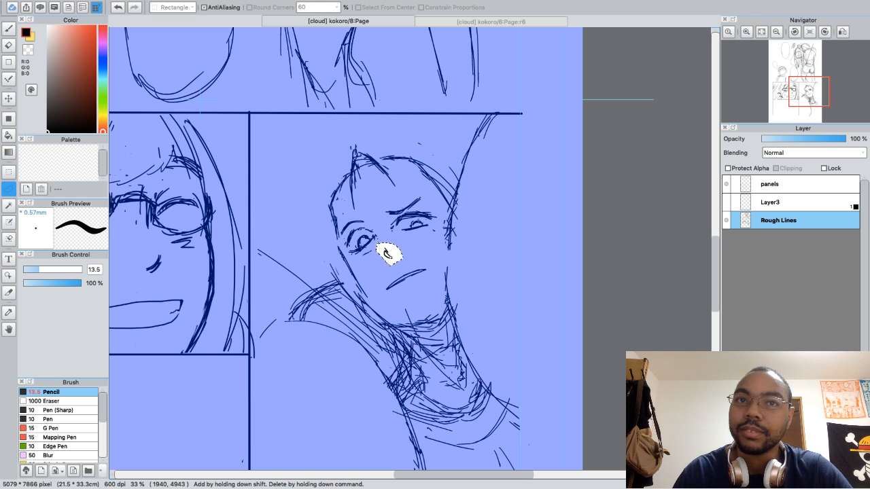
pyautogui.click(416, 266)
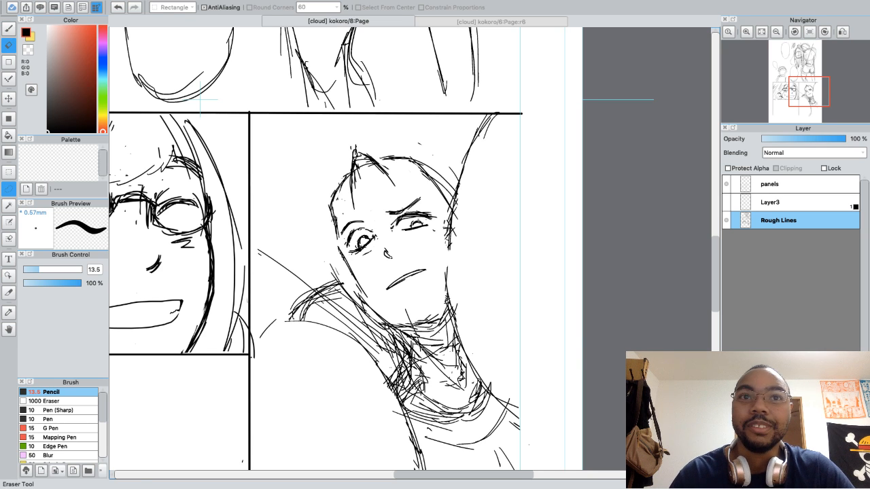
# Redraw the bottom-right character's chin and lower jaw line, and erase the rough lines along the right side of the face
pyautogui.click(8, 27)
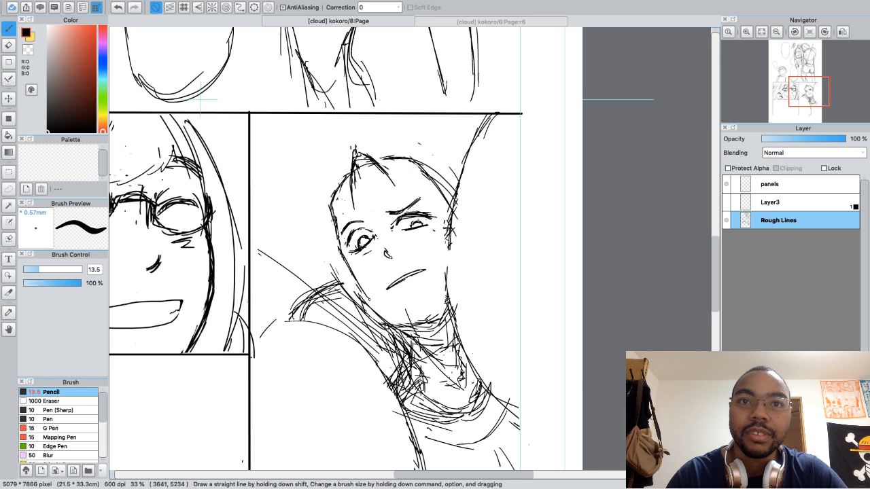
pyautogui.moveTo(369, 299)
pyautogui.mouseDown()
pyautogui.moveTo(402, 324)
pyautogui.moveTo(397, 314)
pyautogui.moveTo(412, 312)
pyautogui.moveTo(399, 300)
pyautogui.moveTo(417, 292)
pyautogui.mouseUp()
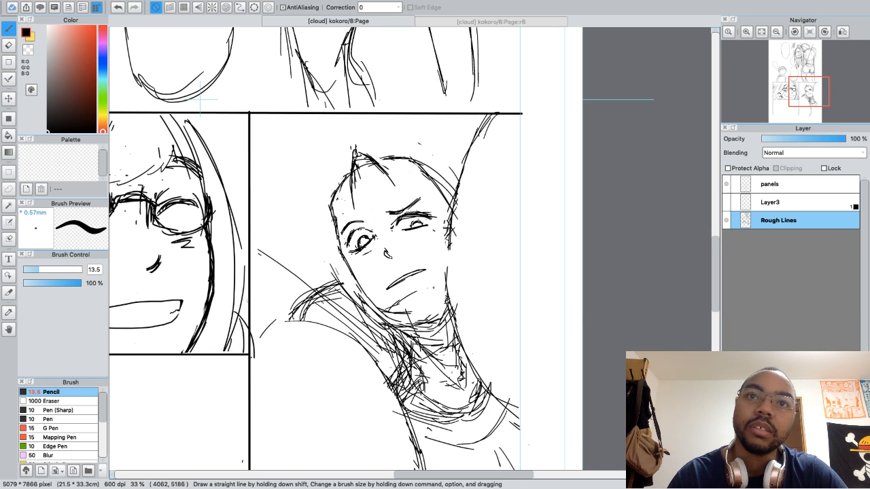
pyautogui.press('super+z')
pyautogui.press('super+z')
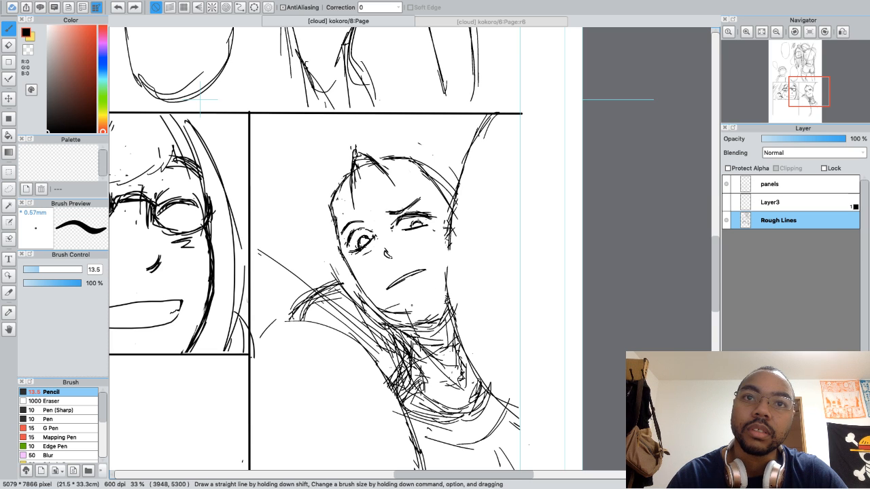
pyautogui.moveTo(397, 314)
pyautogui.mouseDown()
pyautogui.moveTo(440, 298)
pyautogui.moveTo(430, 302)
pyautogui.mouseUp()
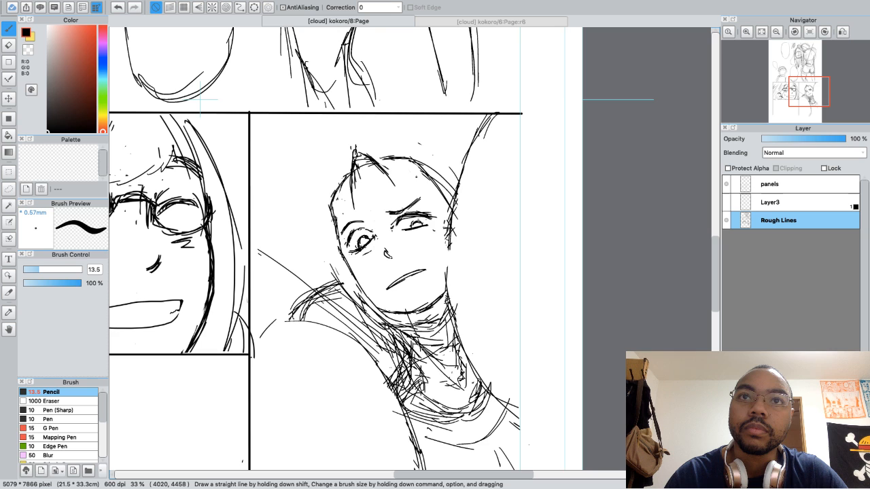
pyautogui.moveTo(452, 228); pyautogui.dragTo(448, 259)
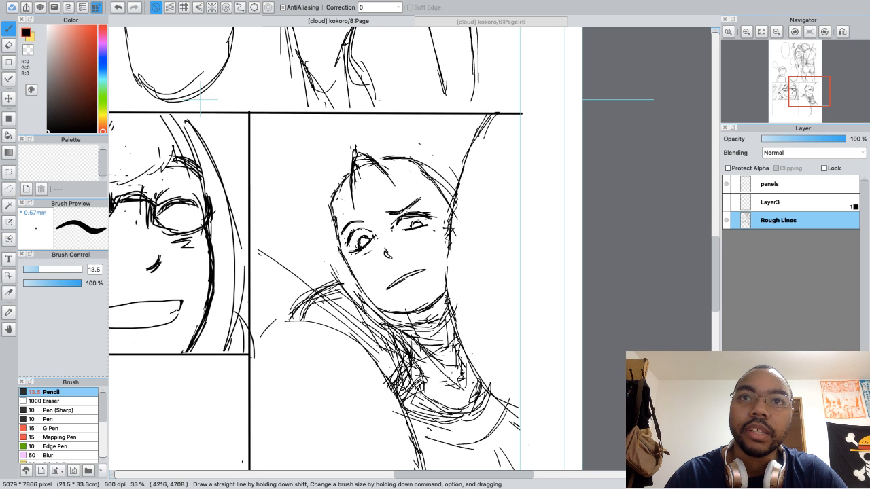
pyautogui.press('e')
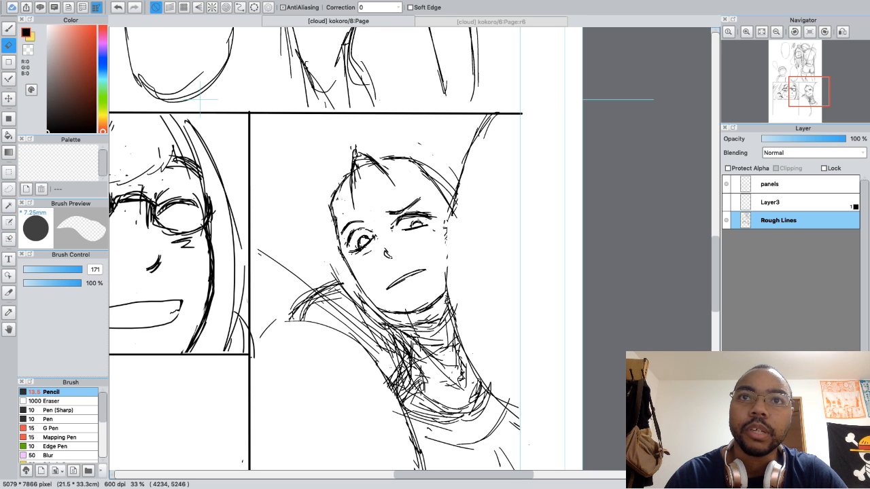
# Try several strokes for the right side of the face, including some with stroke correction 4, and undo them
pyautogui.press('b')
pyautogui.moveTo(452, 215)
pyautogui.mouseDown()
pyautogui.moveTo(446, 261)
pyautogui.moveTo(452, 212)
pyautogui.mouseUp()
pyautogui.moveTo(451, 227); pyautogui.dragTo(448, 281)
pyautogui.press('super+z')
pyautogui.press('super+z')
pyautogui.press('super+z')
pyautogui.press('super+z')
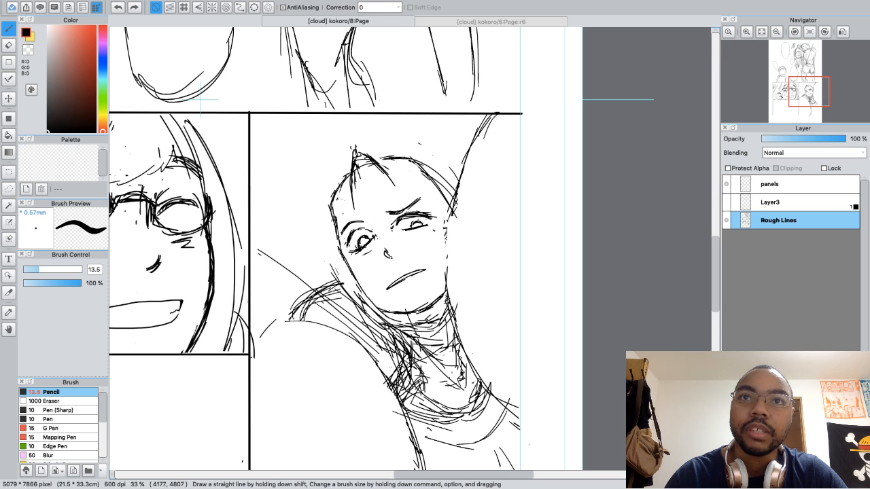
pyautogui.moveTo(454, 215); pyautogui.dragTo(449, 283)
pyautogui.press('super+z')
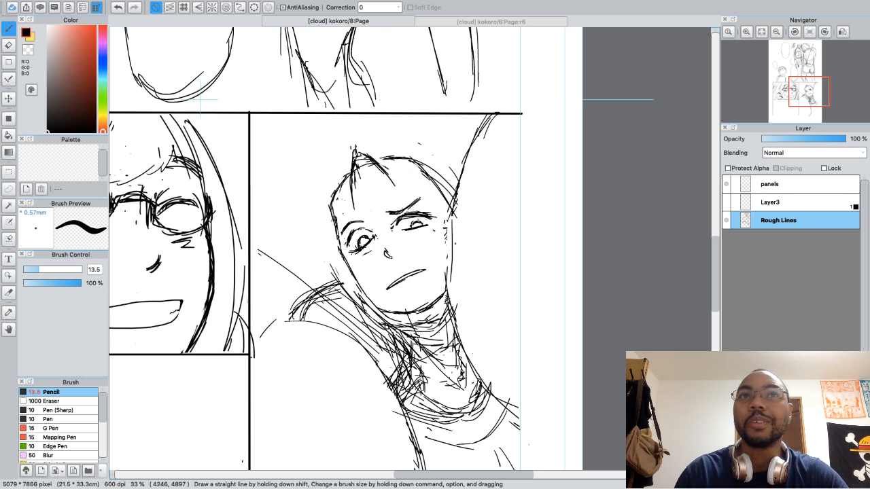
pyautogui.press('super+z')
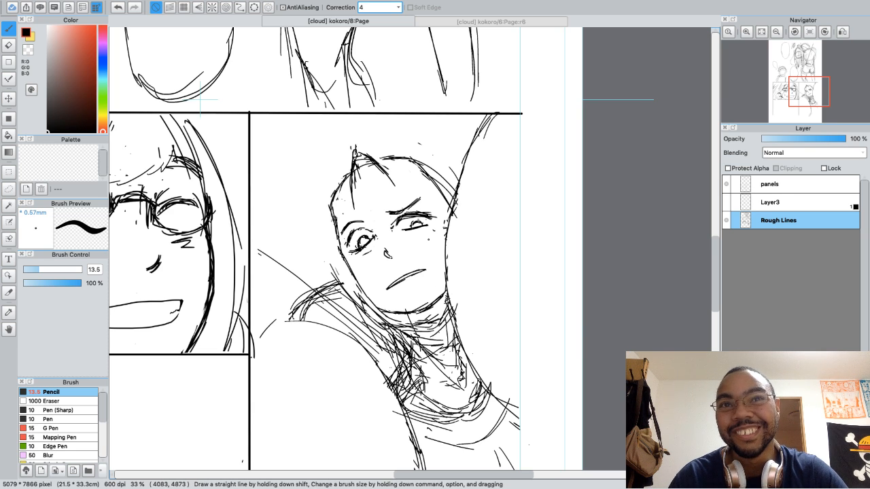
pyautogui.press('super+z')
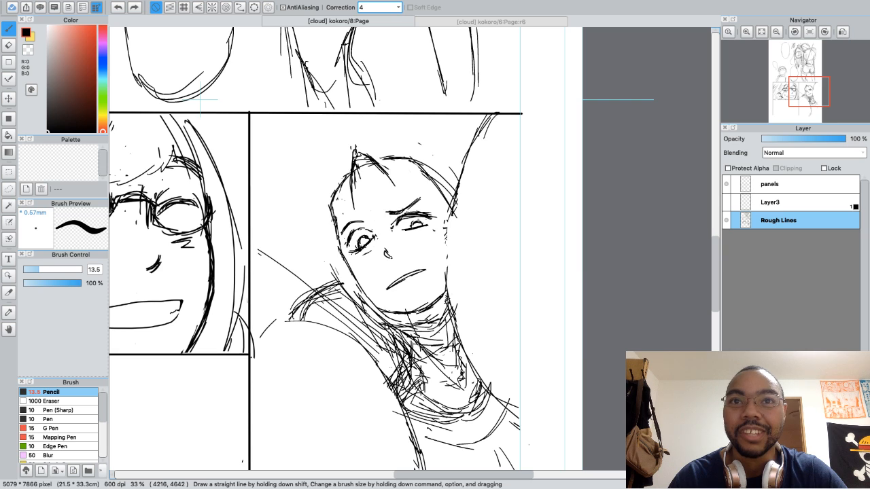
pyautogui.moveTo(450, 209); pyautogui.dragTo(449, 294)
pyautogui.press('super+z')
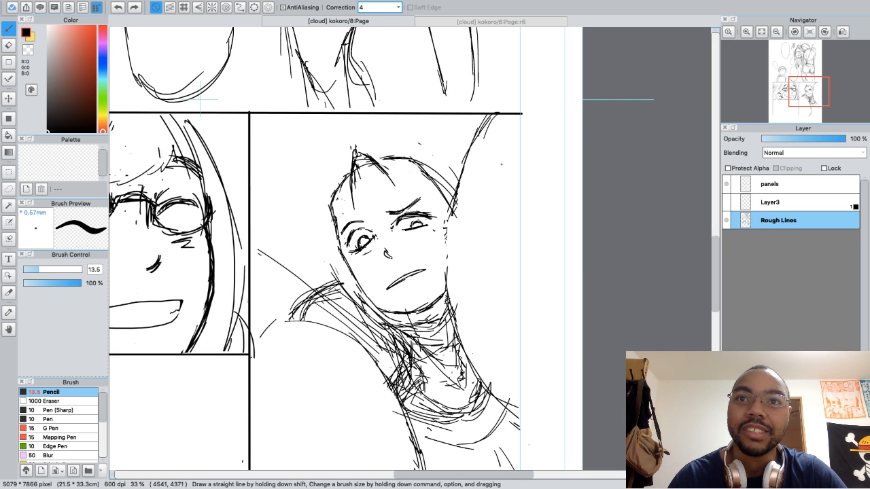
# Test long curved strokes in the empty area beside the head, undo them, and set the stroke correction back to 0
pyautogui.moveTo(495, 178); pyautogui.dragTo(481, 310)
pyautogui.moveTo(501, 196)
pyautogui.mouseDown()
pyautogui.moveTo(484, 299)
pyautogui.moveTo(525, 180)
pyautogui.moveTo(508, 270)
pyautogui.mouseUp()
pyautogui.press('super+z')
pyautogui.press('super+z')
pyautogui.press('super+z')
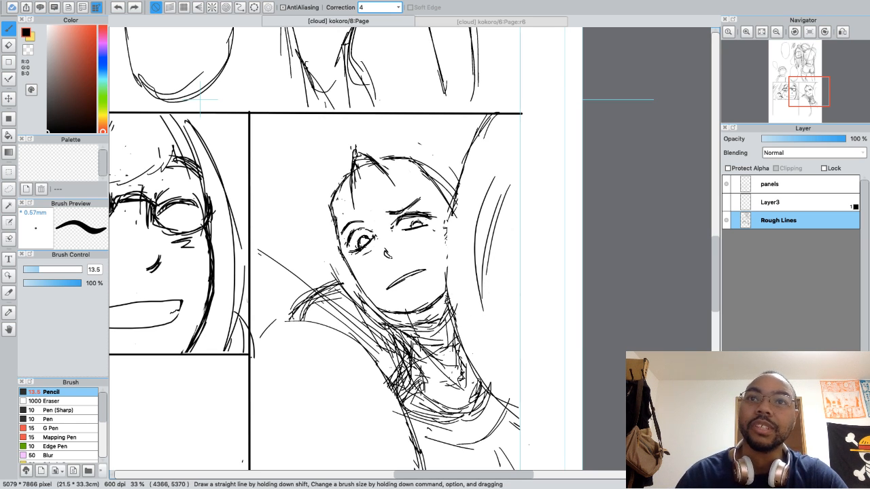
pyautogui.press('super+z')
pyautogui.press('super+z')
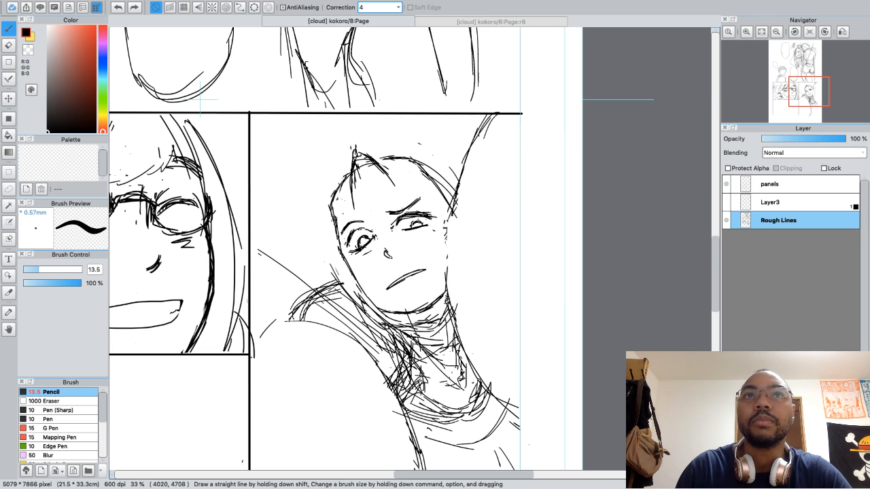
pyautogui.click(373, 12)
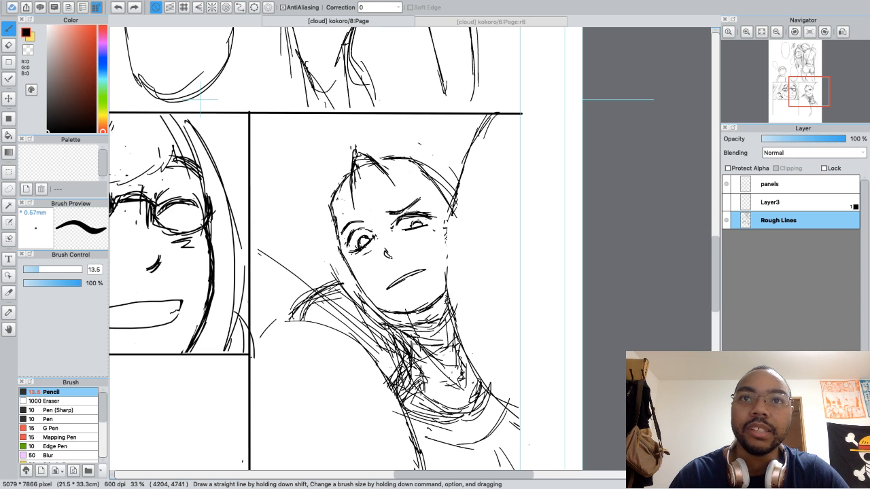
# Try two uncorrected strokes down the right side of the face, and undo them
pyautogui.moveTo(448, 212); pyautogui.dragTo(452, 273)
pyautogui.press('super+z')
pyautogui.moveTo(450, 214); pyautogui.dragTo(453, 309)
pyautogui.press('super+z')
# Draw the right contour of the face, and erase and redraw the long curve running from the panel's top edge to the head
pyautogui.press('super+plus')
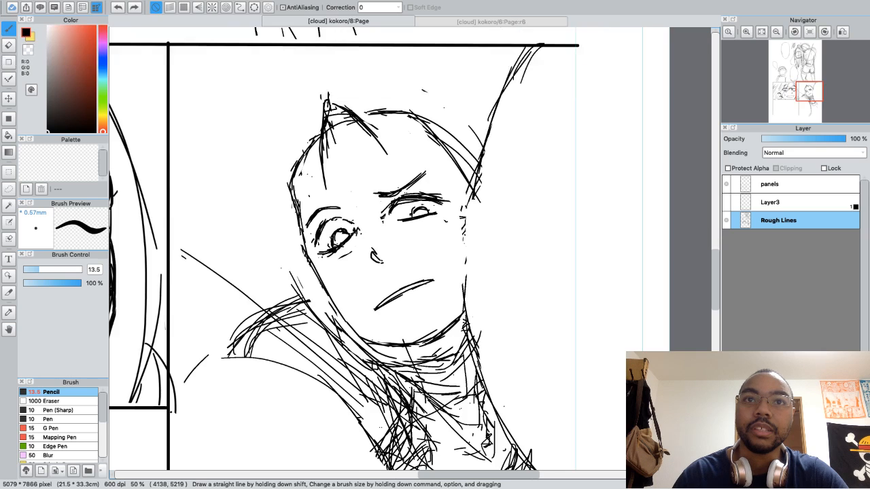
pyautogui.press('super+minus')
pyautogui.press('super+minus')
pyautogui.press('super+minus')
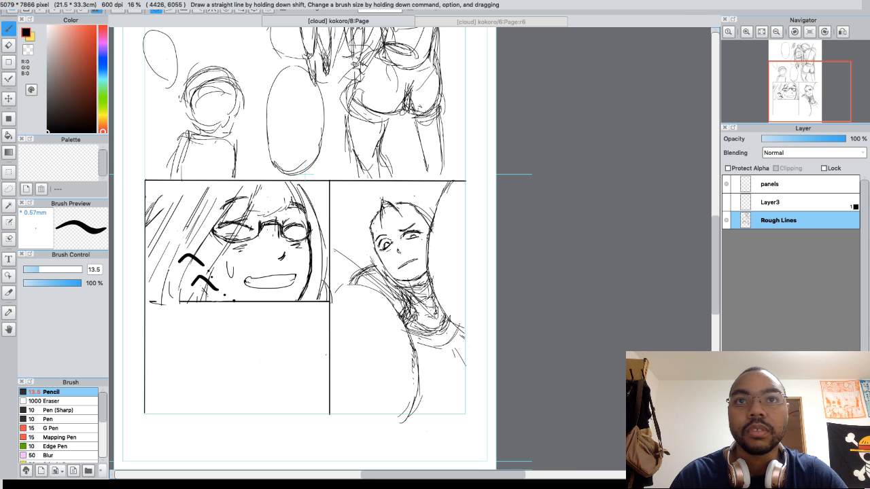
pyautogui.press('e')
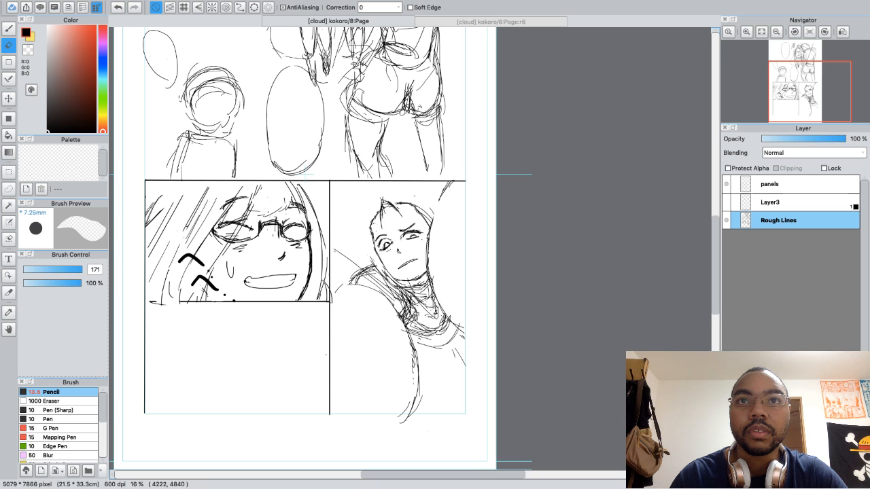
pyautogui.press('b')
pyautogui.moveTo(446, 181); pyautogui.dragTo(426, 237)
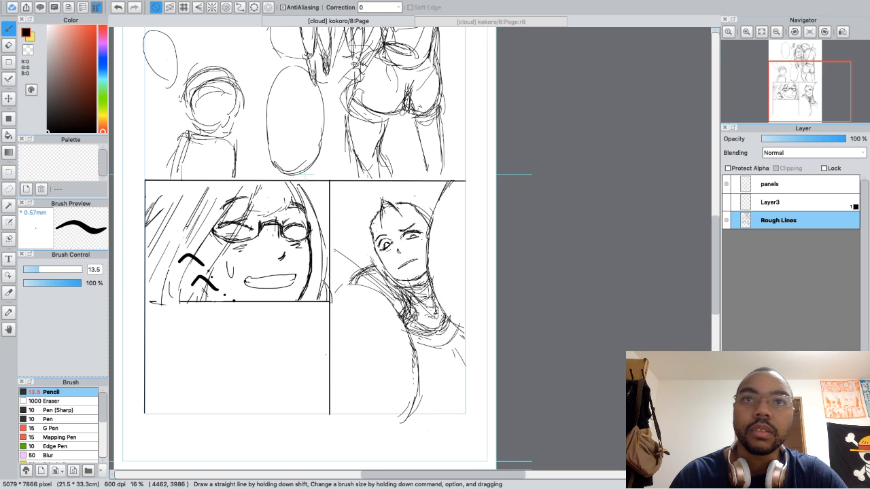
# Draw the ear on the left side of the head, and erase rough lines beneath the jaw and on the neck
pyautogui.press('e')
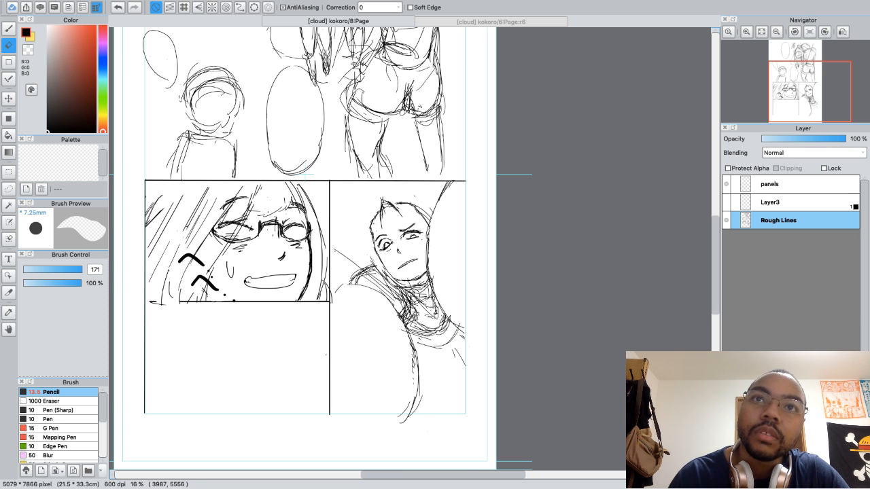
pyautogui.press('b')
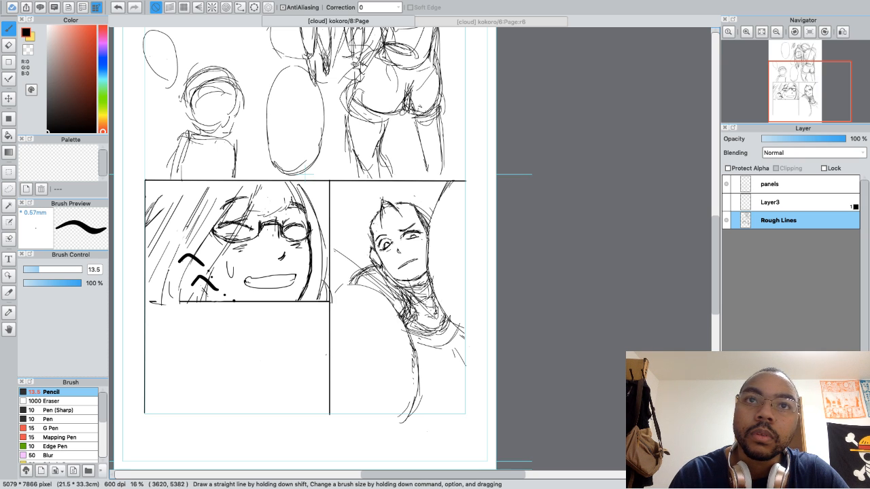
pyautogui.press('e')
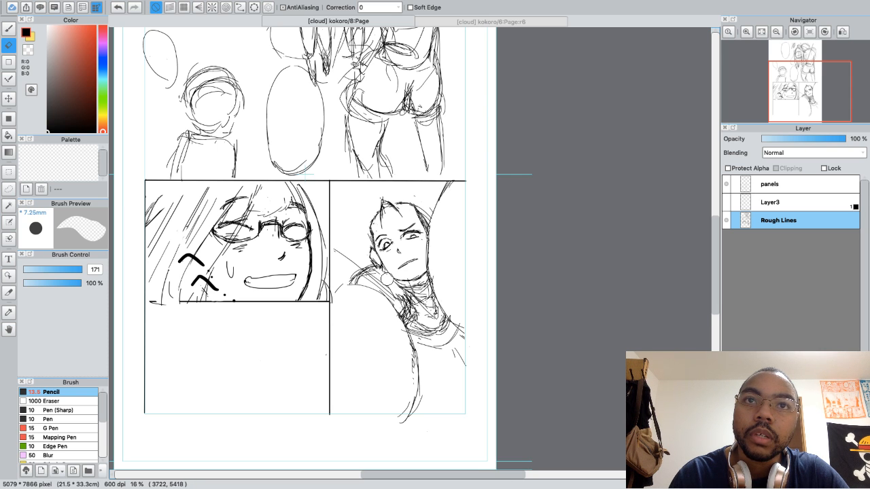
pyautogui.press('b')
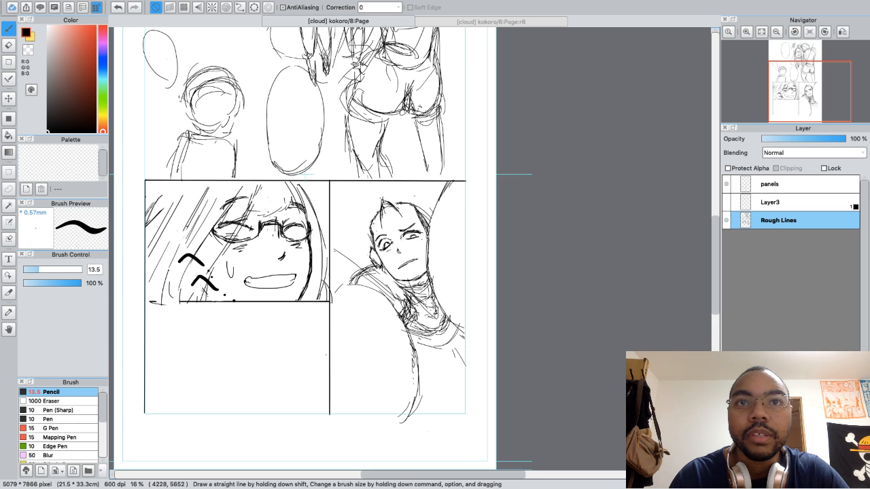
pyautogui.press('e')
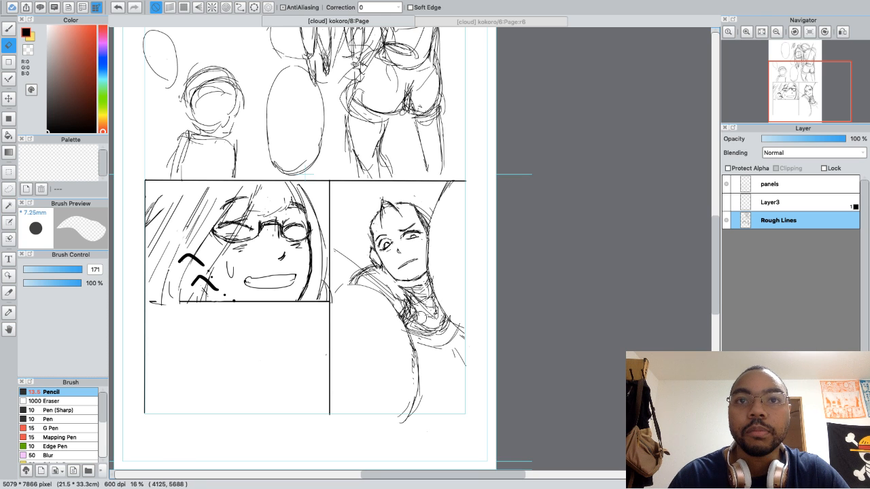
pyautogui.press('b')
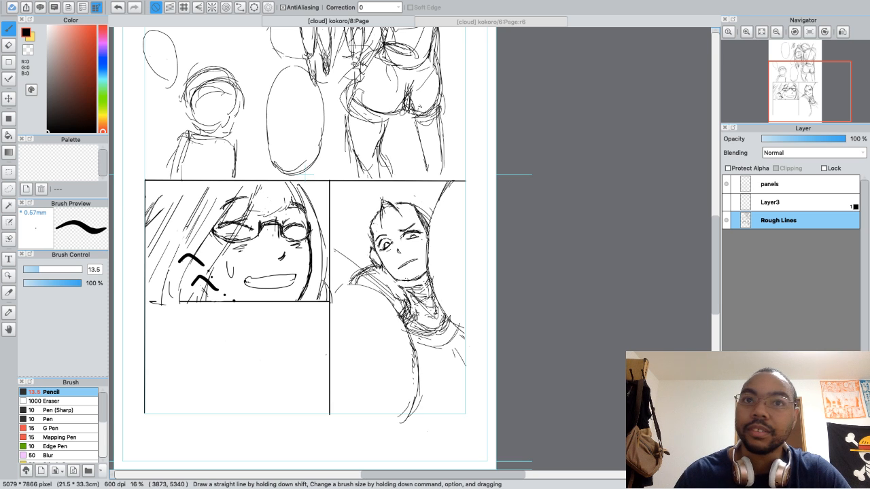
# Erase the bottom-right character's sketched neck, collar and upper torso with the size 1000 Eraser
pyautogui.press('super+minus')
pyautogui.press('super+plus')
pyautogui.press('super+plus')
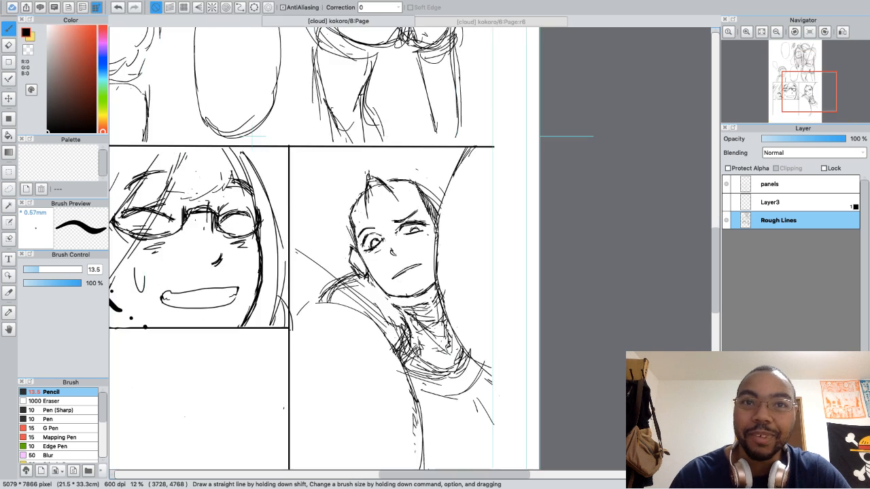
pyautogui.moveTo(411, 248); pyautogui.dragTo(395, 267)
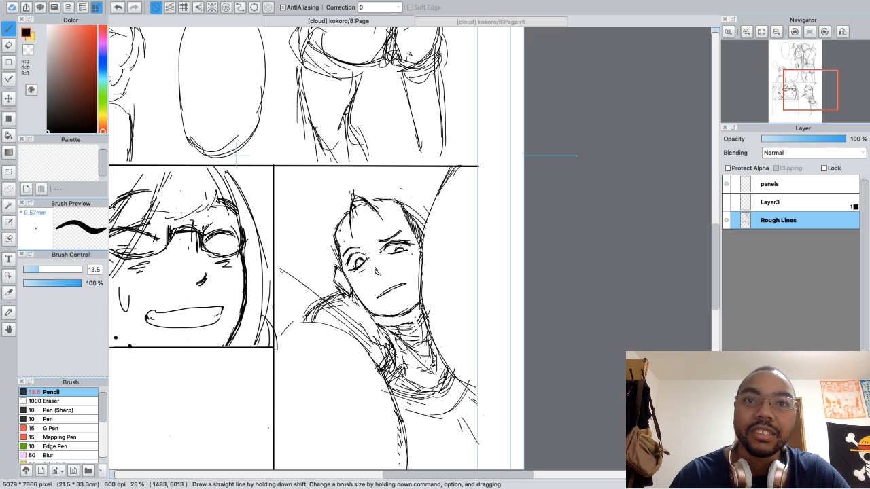
pyautogui.press('e')
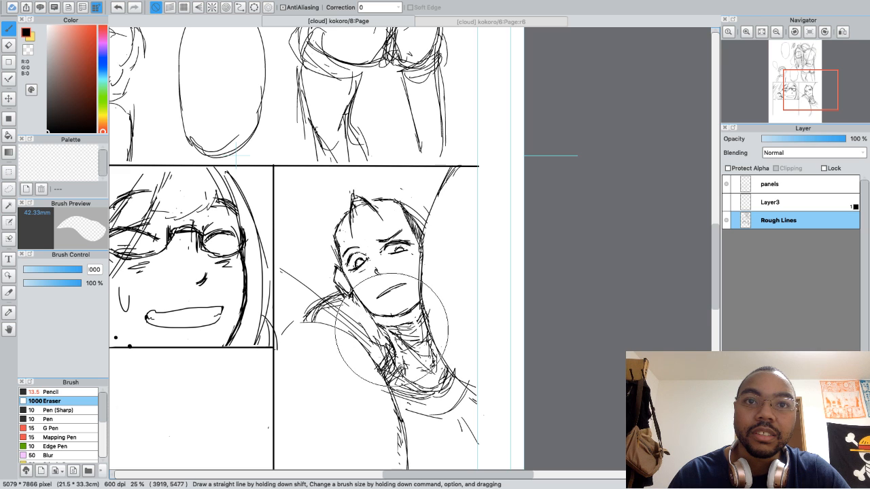
pyautogui.moveTo(391, 329)
pyautogui.mouseDown()
pyautogui.moveTo(379, 330)
pyautogui.moveTo(391, 367)
pyautogui.moveTo(407, 375)
pyautogui.moveTo(370, 380)
pyautogui.moveTo(401, 398)
pyautogui.moveTo(395, 407)
pyautogui.moveTo(469, 438)
pyautogui.moveTo(442, 408)
pyautogui.moveTo(443, 388)
pyautogui.moveTo(422, 377)
pyautogui.moveTo(442, 380)
pyautogui.mouseUp()
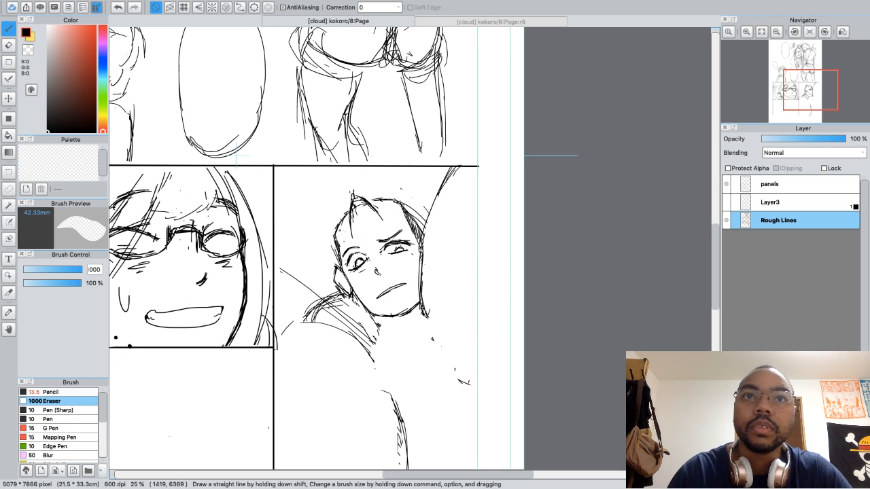
# Draw the hair edge at the upper left of the head with the 13.5 Pencil, and trim its stray upper end
pyautogui.click(57, 392)
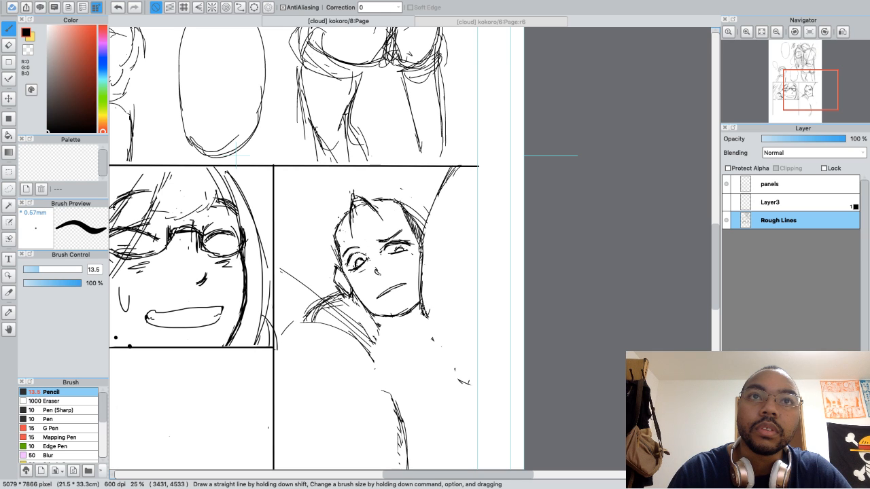
pyautogui.moveTo(338, 236); pyautogui.dragTo(346, 199)
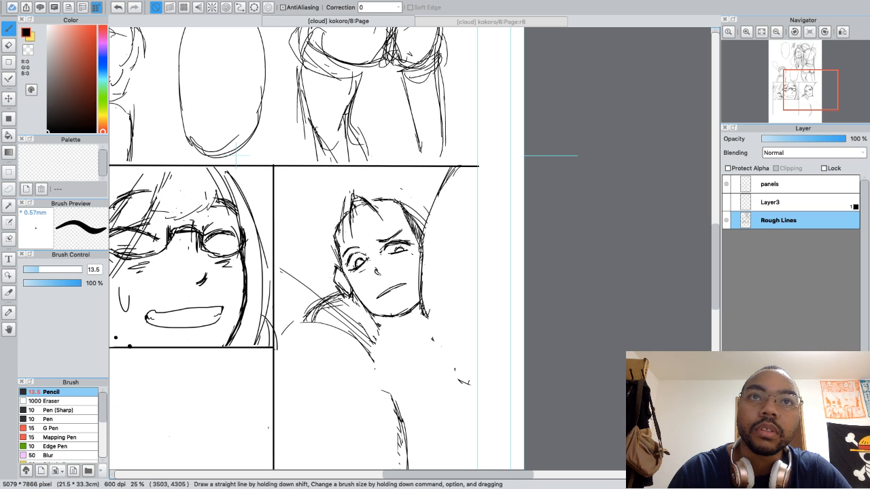
pyautogui.press('e')
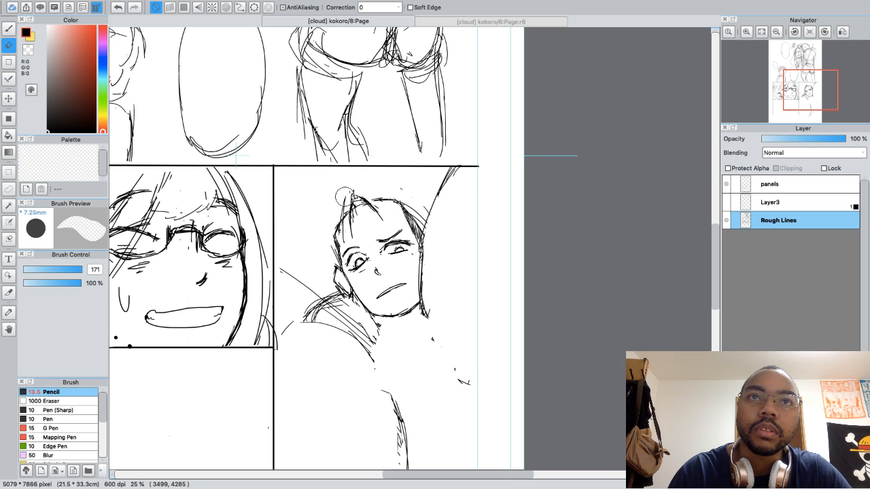
pyautogui.press('b')
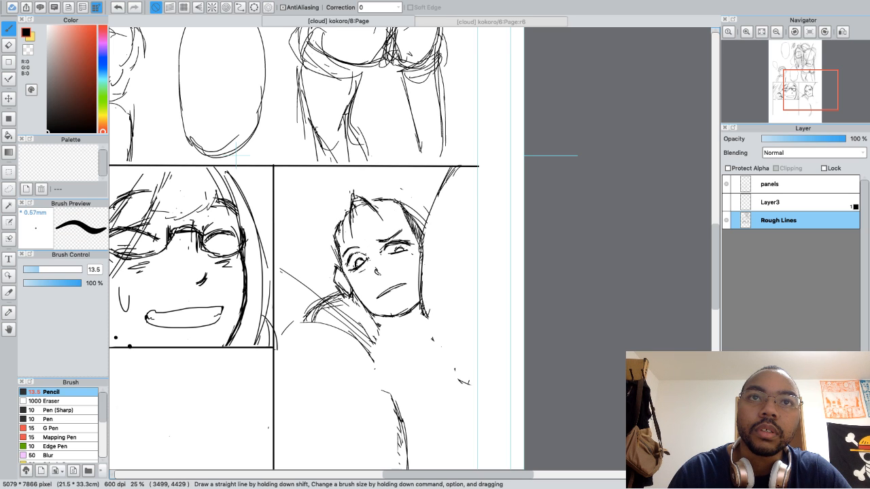
# Erase the spiky hair on the bottom-right character's crown, and draw short hair tufts along the top of the head with the Pencil
pyautogui.moveTo(347, 204); pyautogui.dragTo(344, 245)
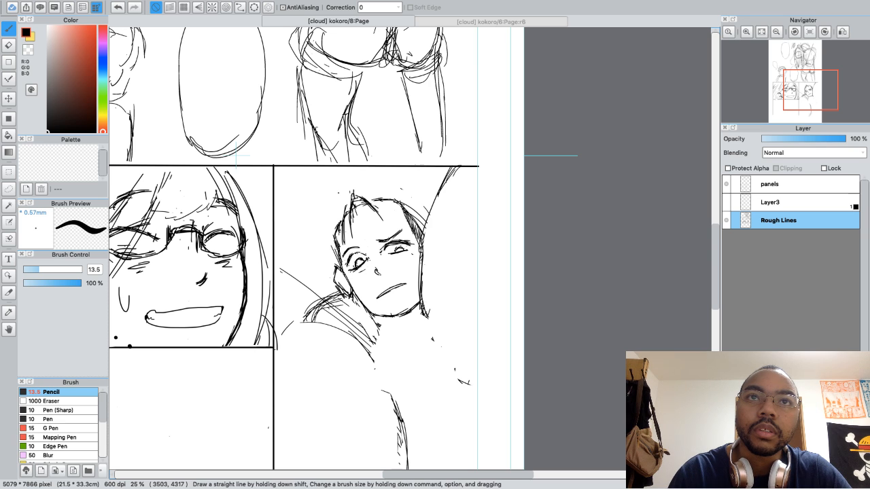
pyautogui.press('e')
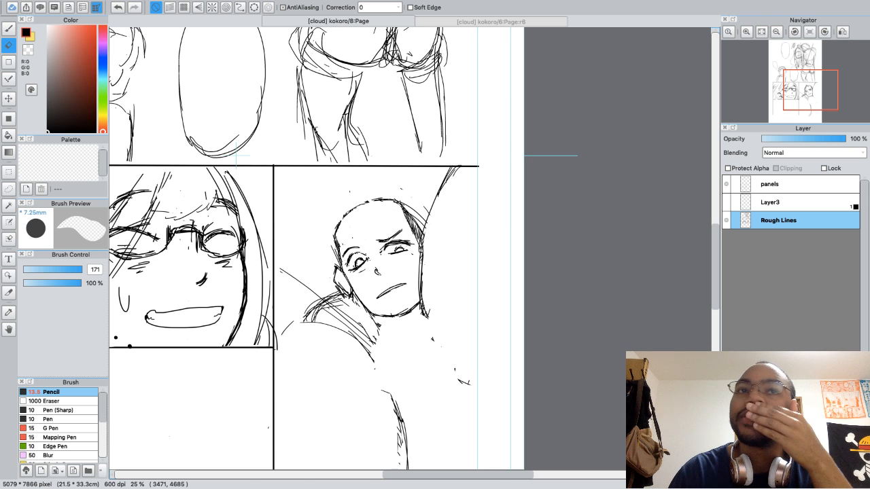
pyautogui.press('b')
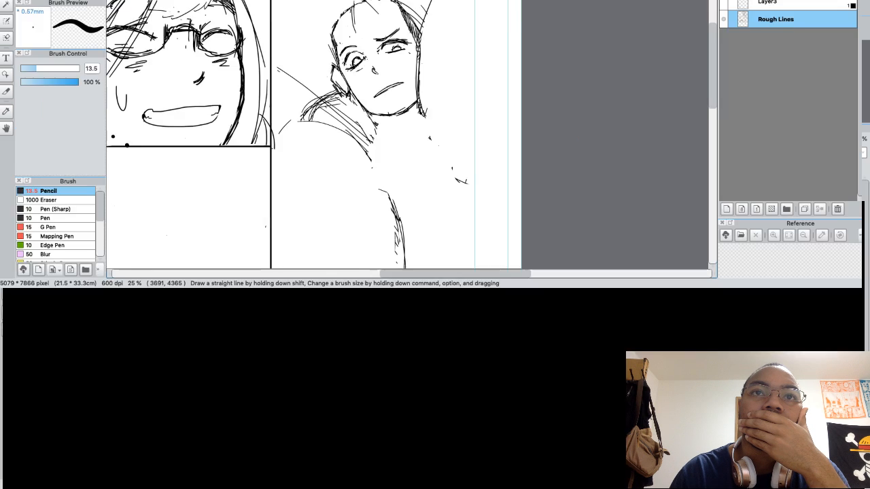
pyautogui.moveTo(368, 200); pyautogui.dragTo(381, 216)
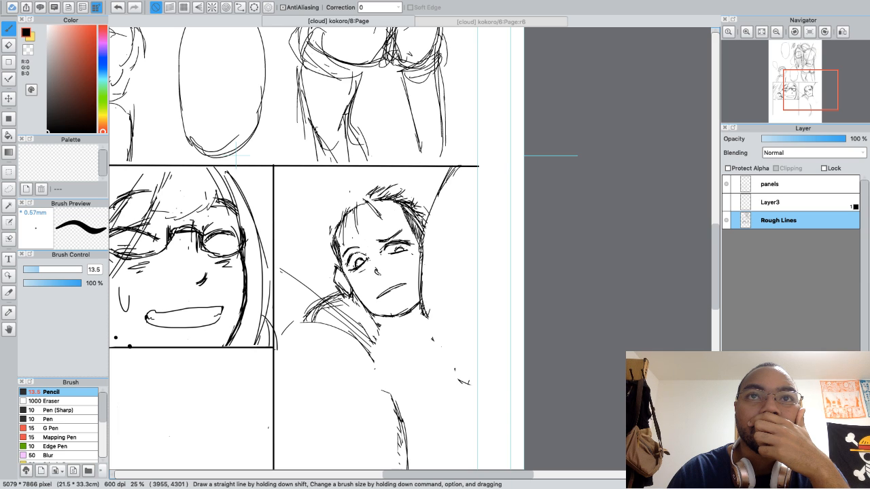
pyautogui.moveTo(396, 193); pyautogui.dragTo(414, 184)
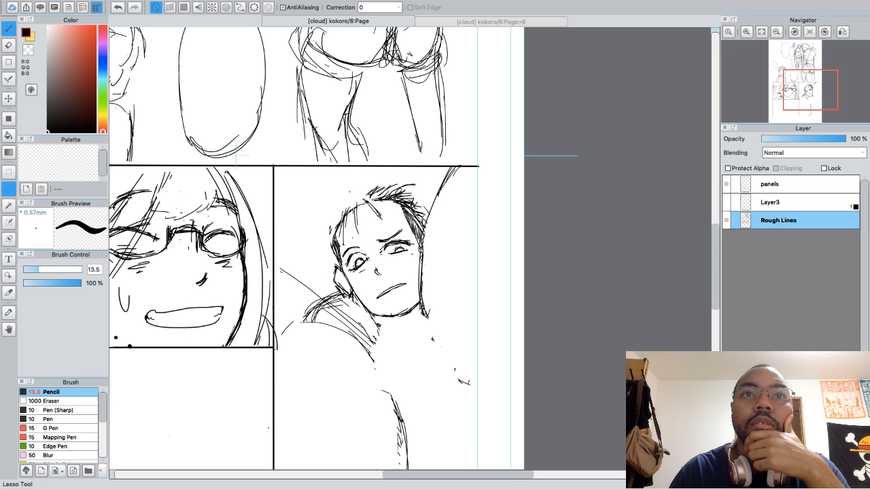
# Lasso the crown and hair of the bottom-right character, move it slightly down to lower the head's height, and clear the selection
pyautogui.click(8, 188)
pyautogui.moveTo(317, 235); pyautogui.dragTo(374, 225)
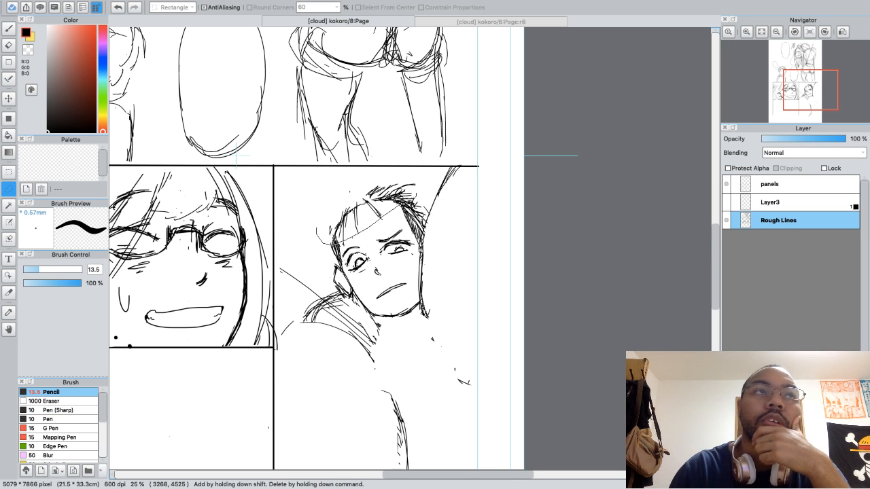
pyautogui.moveTo(413, 197)
pyautogui.mouseDown()
pyautogui.moveTo(354, 199)
pyautogui.moveTo(318, 228)
pyautogui.mouseUp()
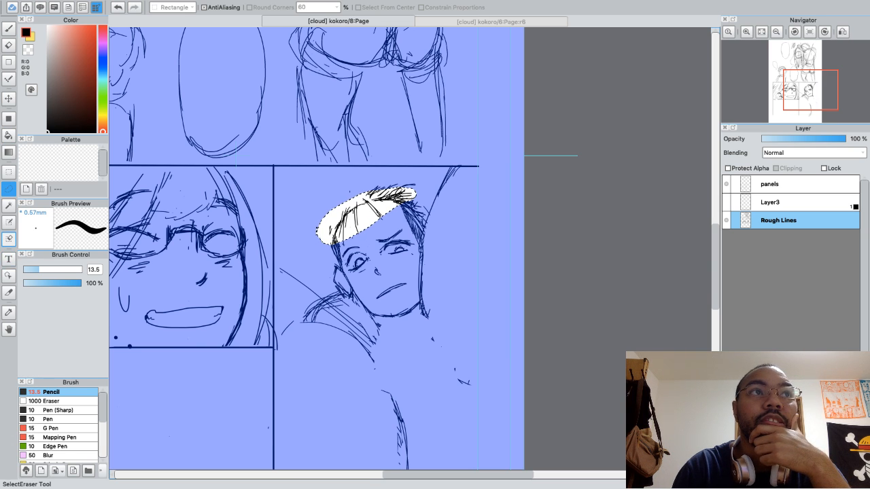
pyautogui.click(8, 99)
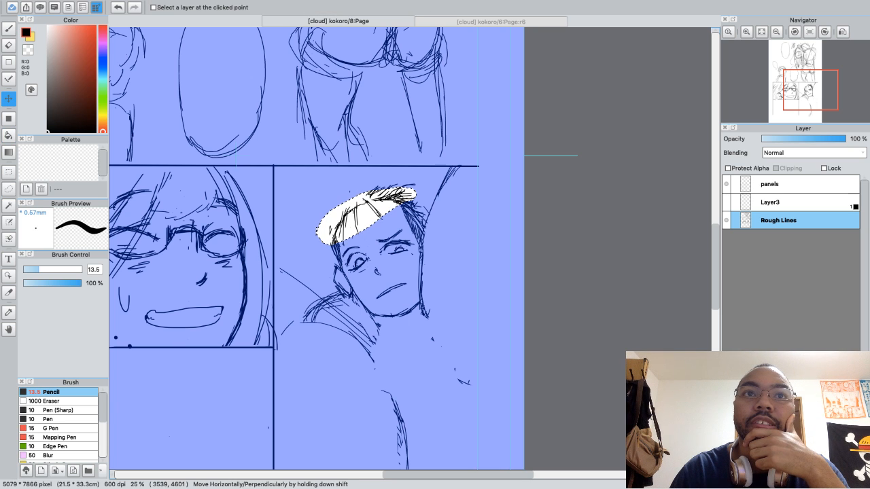
pyautogui.moveTo(368, 197); pyautogui.dragTo(370, 207)
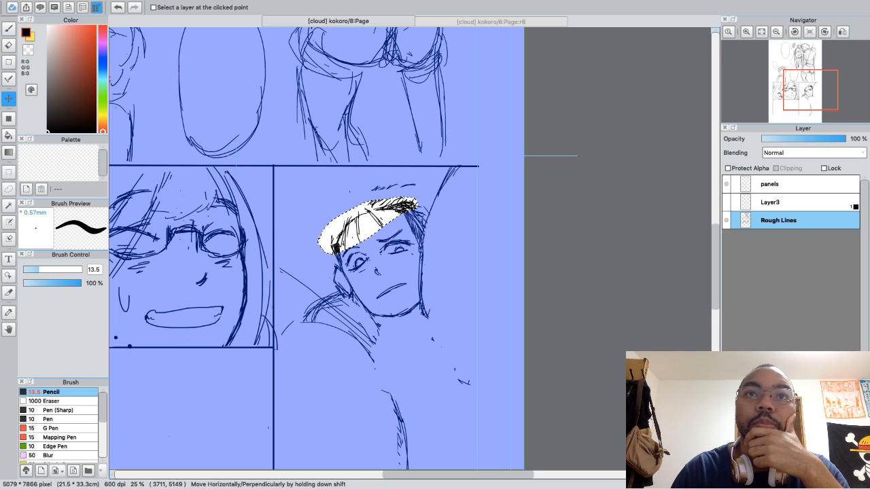
pyautogui.moveTo(398, 208); pyautogui.dragTo(398, 208)
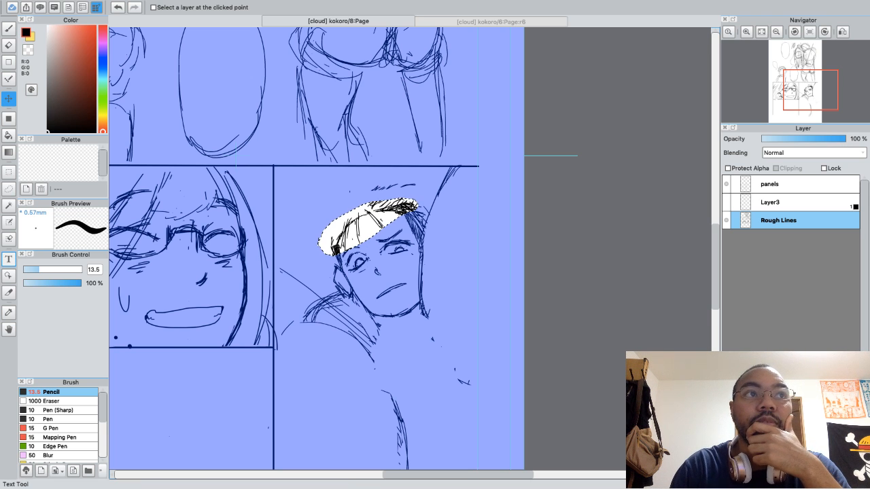
pyautogui.click(8, 172)
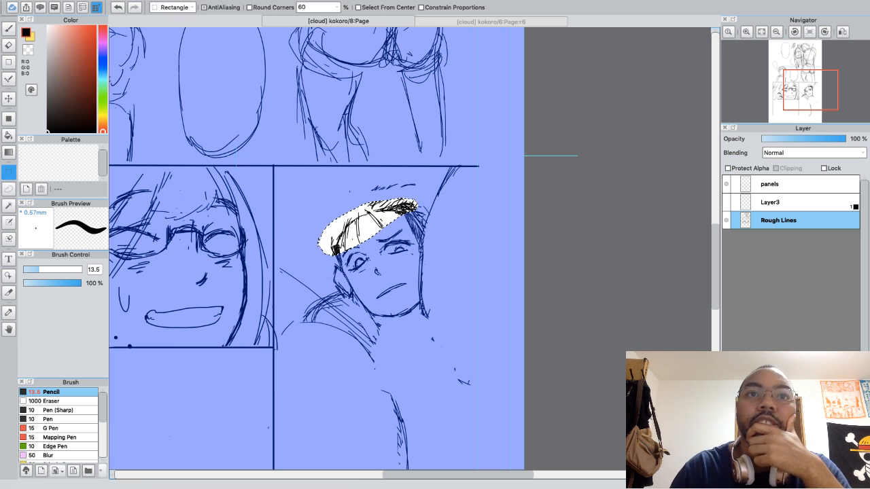
pyautogui.click(310, 217)
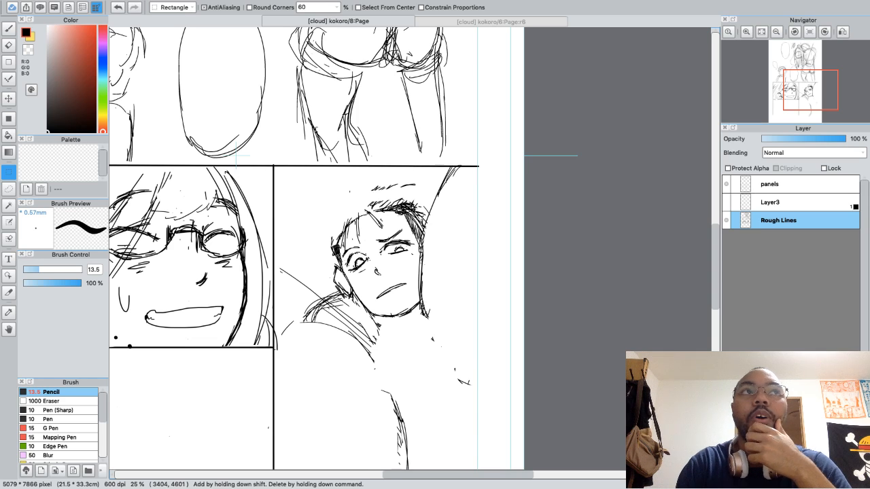
# Erase stray strokes above the lowered crown, and draw spiky hair along the top and left side of the head with the 13.5 Pencil
pyautogui.press('b')
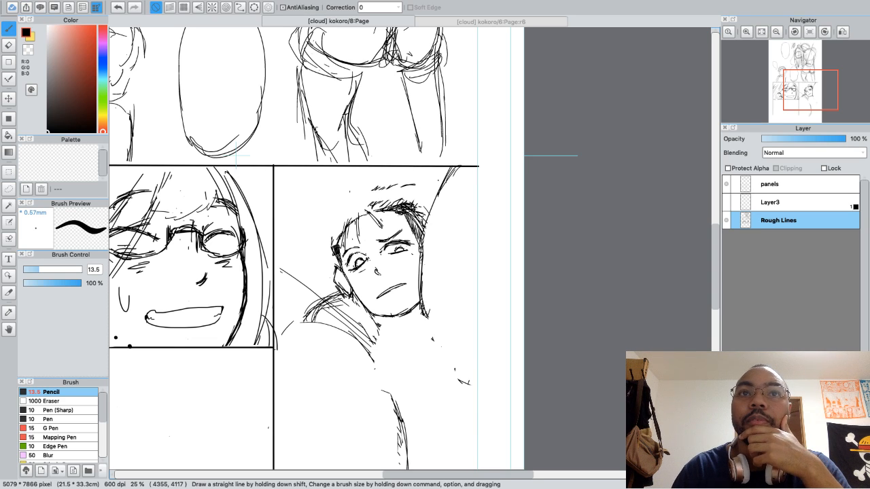
pyautogui.press('e')
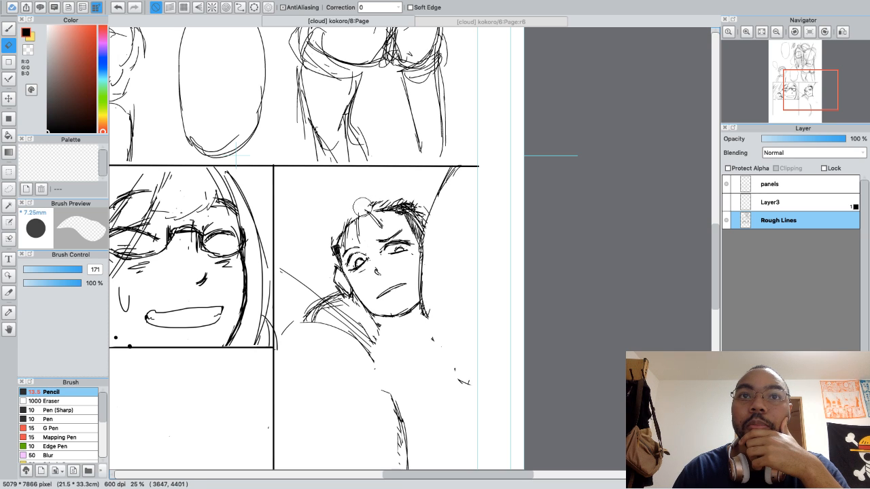
pyautogui.press('b')
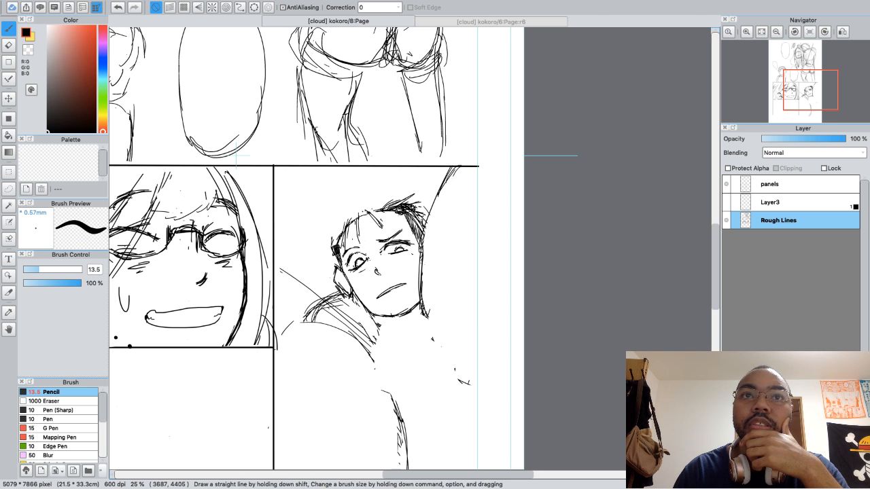
pyautogui.moveTo(368, 210)
pyautogui.mouseDown()
pyautogui.moveTo(389, 191)
pyautogui.moveTo(406, 193)
pyautogui.mouseUp()
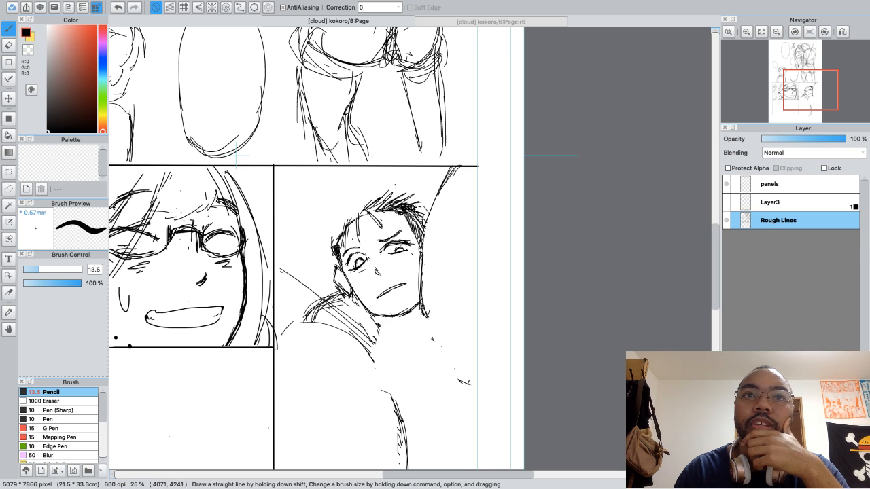
pyautogui.moveTo(360, 215); pyautogui.dragTo(374, 198)
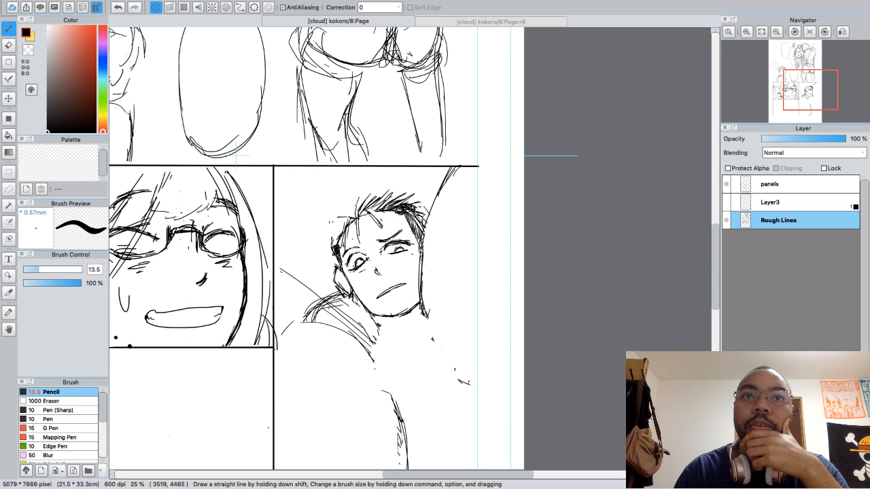
pyautogui.moveTo(351, 222)
pyautogui.mouseDown()
pyautogui.moveTo(326, 231)
pyautogui.moveTo(329, 265)
pyautogui.mouseUp()
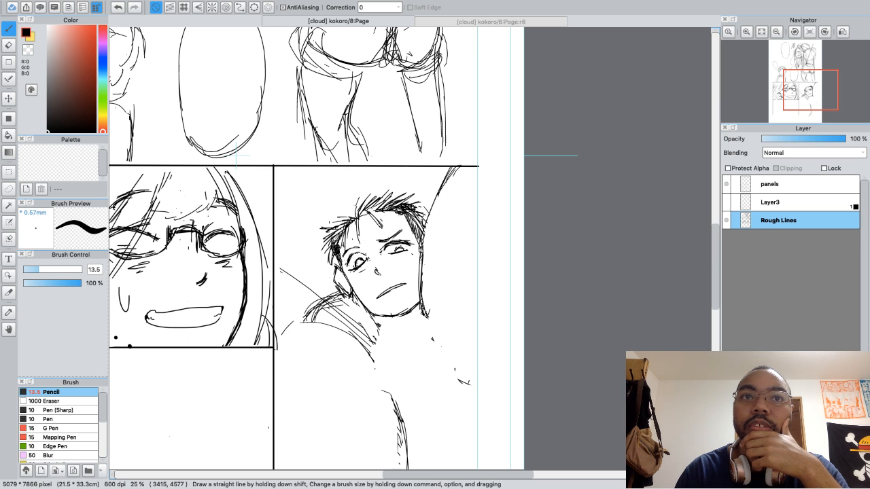
pyautogui.moveTo(326, 233); pyautogui.dragTo(321, 246)
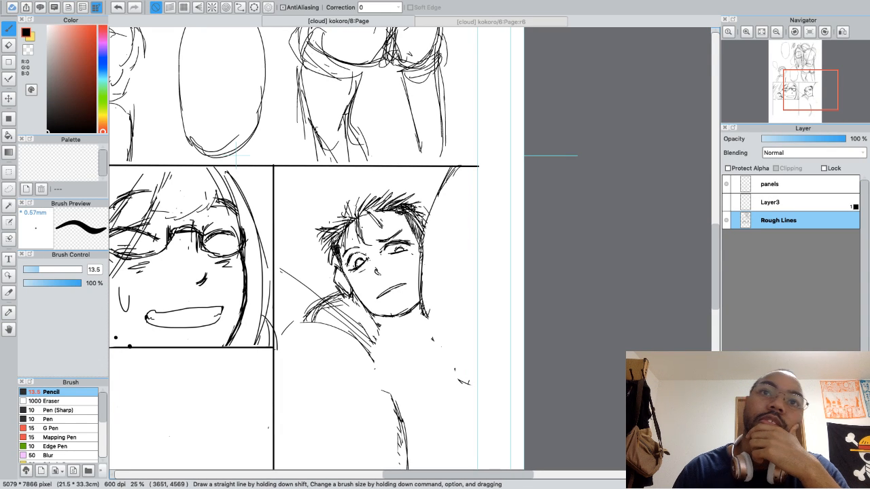
# Erase the leftover strokes on the forehead with the size 171 eraser, and fill out the tufts along the top of the hair
pyautogui.press('e')
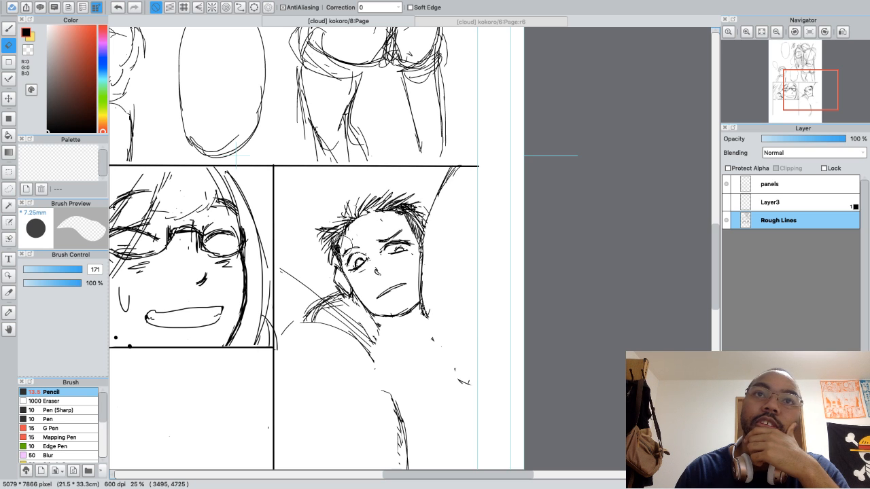
pyautogui.press('b')
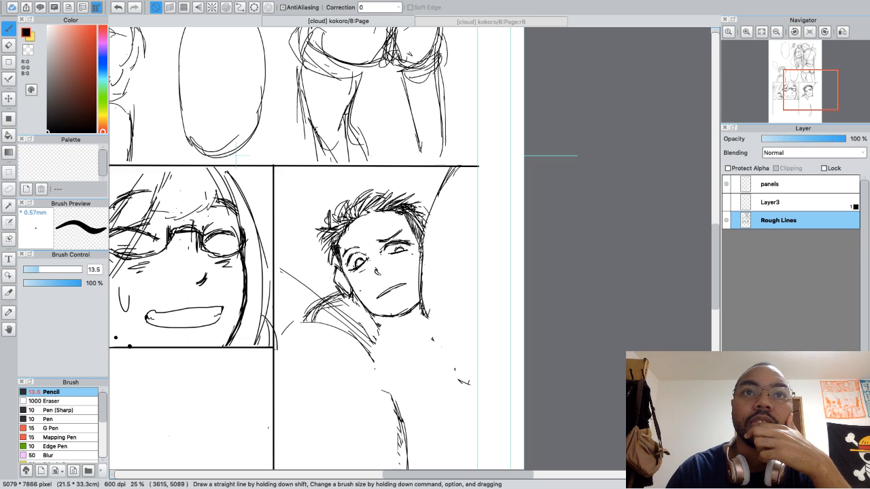
pyautogui.moveTo(343, 212)
pyautogui.mouseDown()
pyautogui.moveTo(332, 196)
pyautogui.moveTo(323, 216)
pyautogui.moveTo(400, 195)
pyautogui.moveTo(427, 207)
pyautogui.mouseUp()
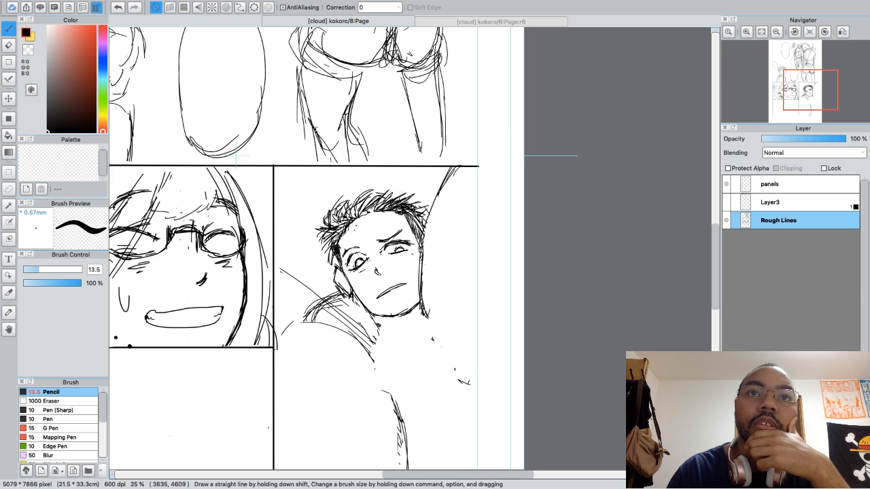
pyautogui.moveTo(353, 243); pyautogui.dragTo(364, 222)
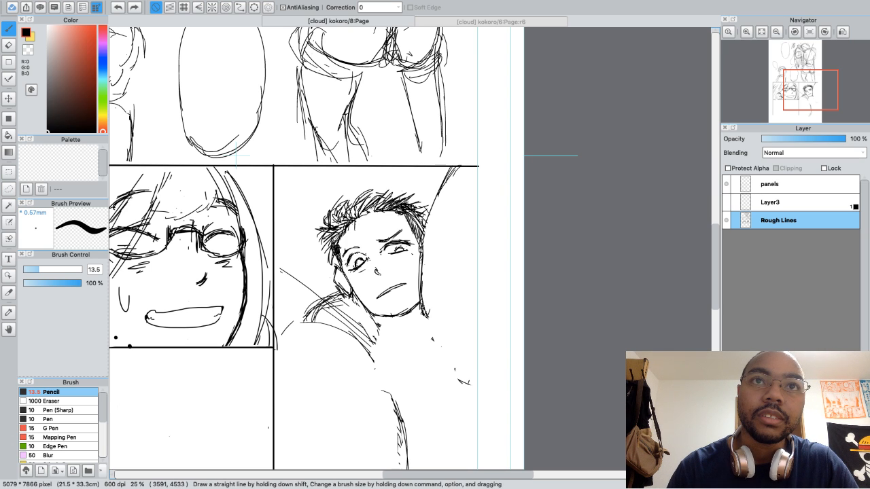
pyautogui.press('super+z')
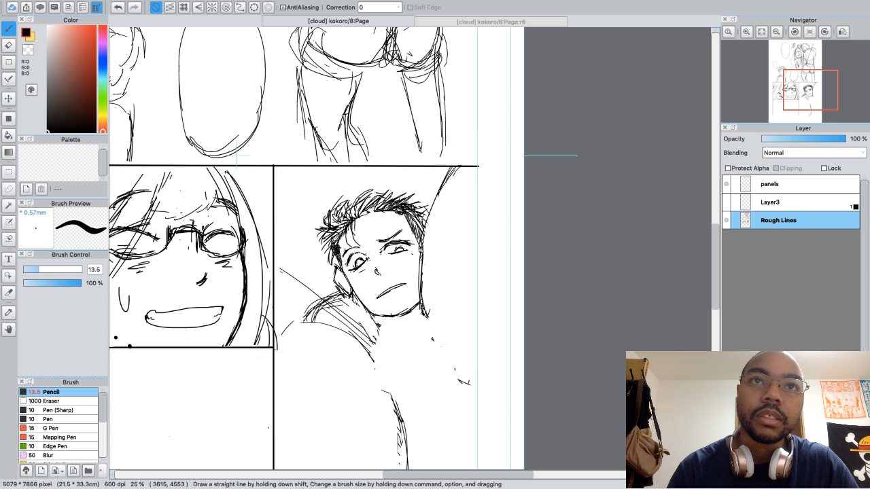
pyautogui.press('super+z')
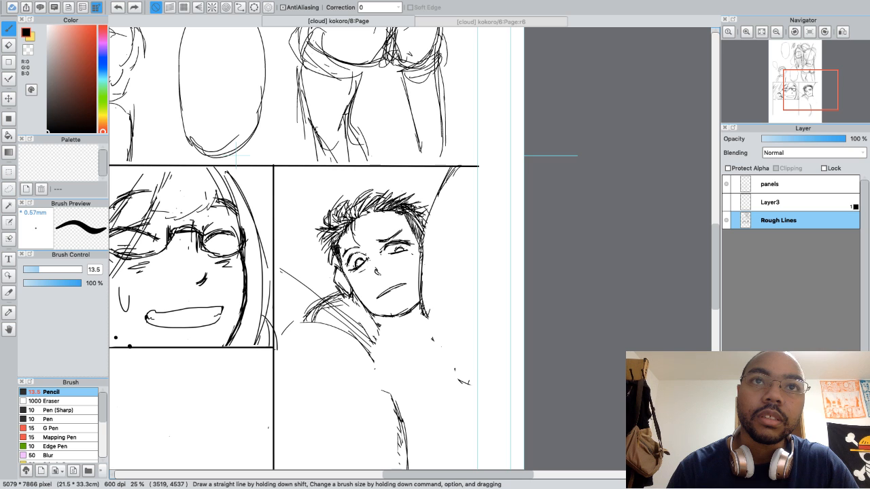
pyautogui.press('super+shift+z')
pyautogui.moveTo(348, 229); pyautogui.dragTo(348, 246)
pyautogui.press('super+z')
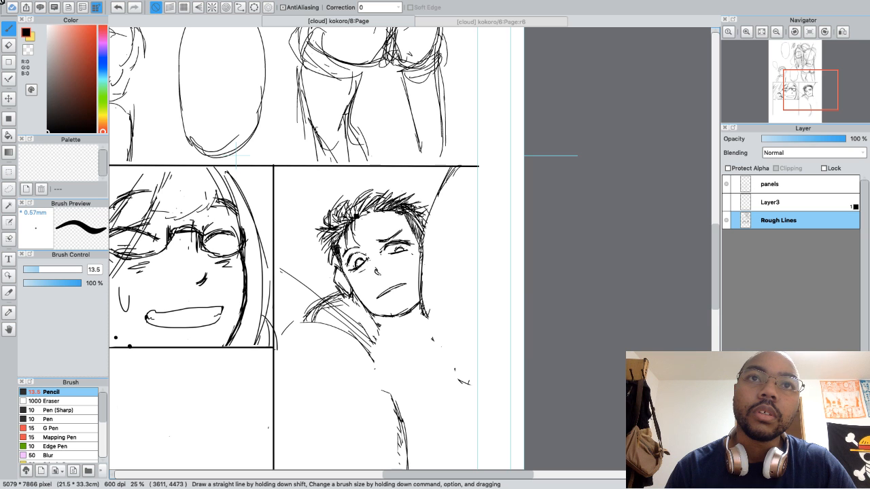
# Draw curved strands falling over the forehead, and thicken the spiky hair on the head's left and upper-left sides
pyautogui.moveTo(354, 223)
pyautogui.mouseDown()
pyautogui.moveTo(357, 243)
pyautogui.moveTo(381, 227)
pyautogui.mouseUp()
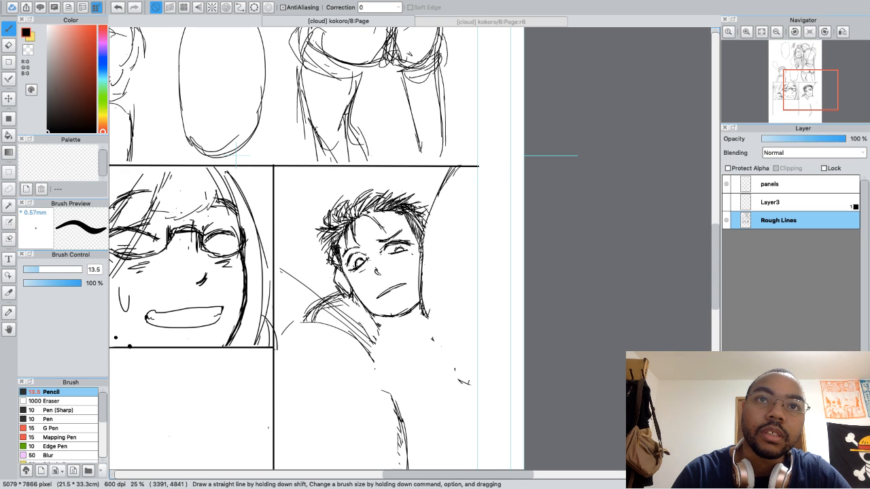
pyautogui.moveTo(327, 238)
pyautogui.mouseDown()
pyautogui.moveTo(316, 249)
pyautogui.moveTo(327, 219)
pyautogui.moveTo(322, 231)
pyautogui.moveTo(337, 213)
pyautogui.moveTo(341, 228)
pyautogui.mouseUp()
pyautogui.moveTo(353, 196); pyautogui.dragTo(348, 204)
pyautogui.moveTo(350, 213)
pyautogui.mouseDown()
pyautogui.moveTo(347, 219)
pyautogui.moveTo(349, 212)
pyautogui.mouseUp()
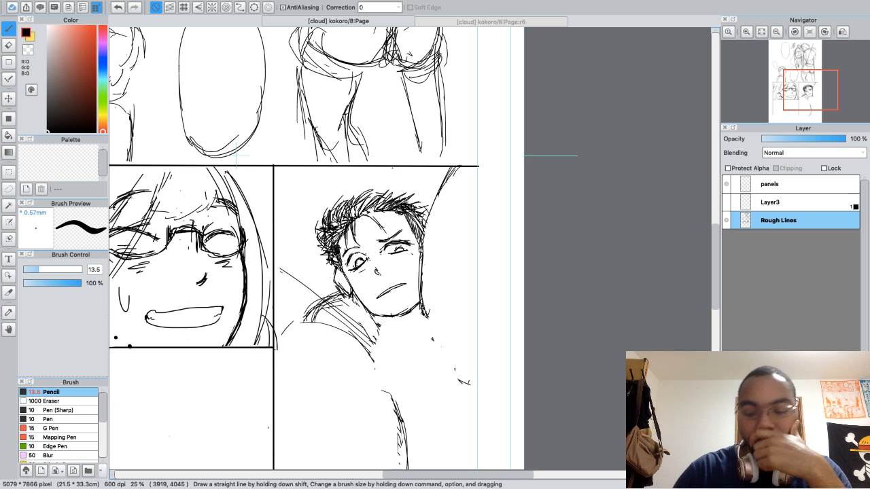
# Examine how the redrawn head reads against the neighbouring panel and the whole page at several magnifications
pyautogui.press('super+minus')
pyautogui.press('super+minus')
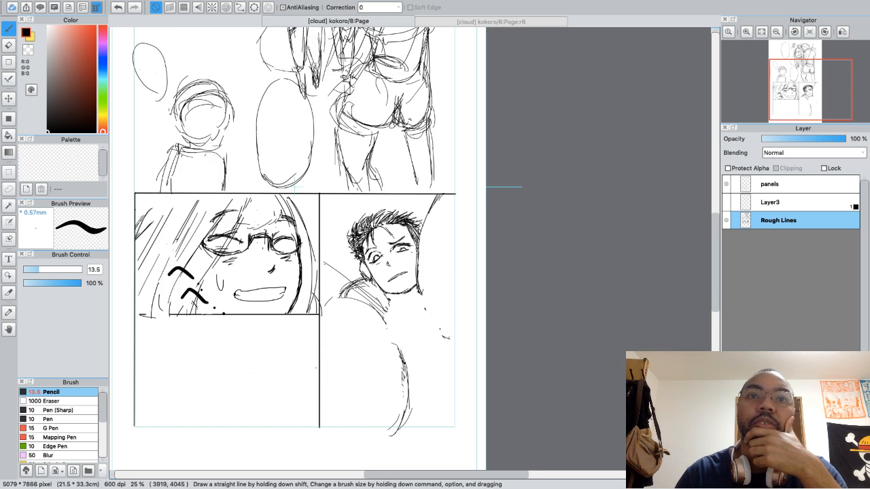
pyautogui.press('super+minus')
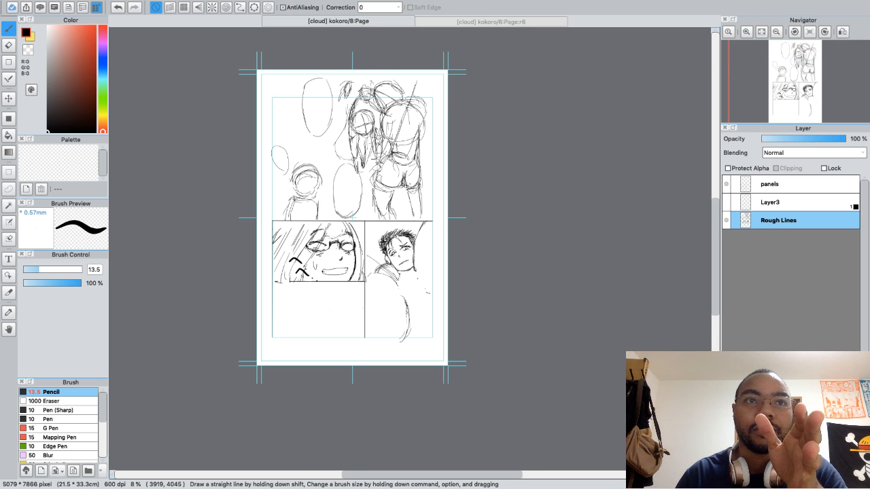
pyautogui.press('super+plus')
pyautogui.press('super+plus')
pyautogui.press('super+plus')
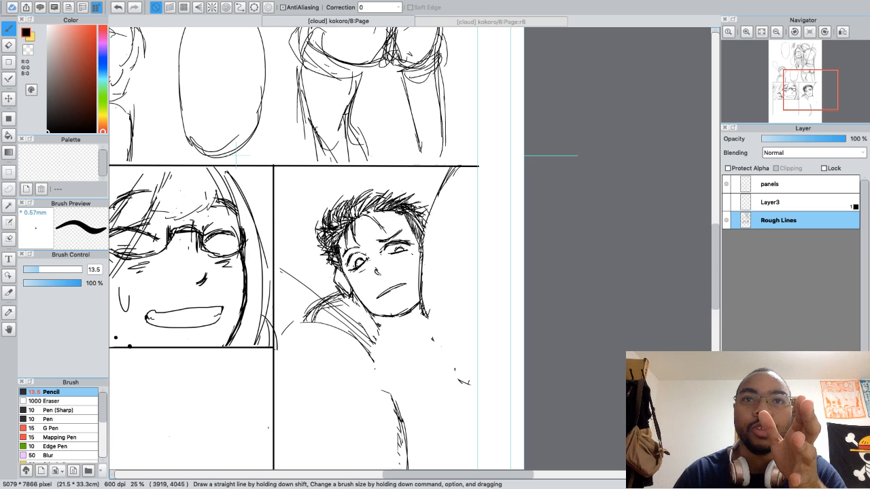
pyautogui.press('super+minus')
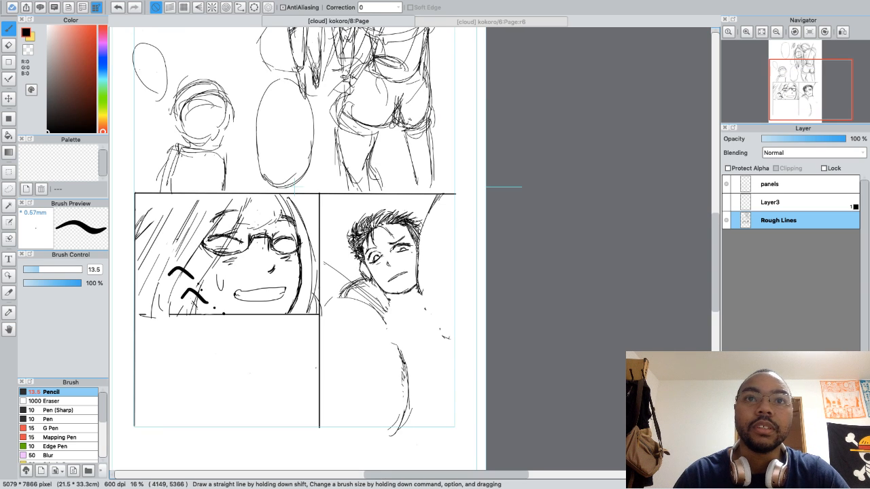
pyautogui.press('super+minus')
pyautogui.press('super+plus')
pyautogui.press('super+plus')
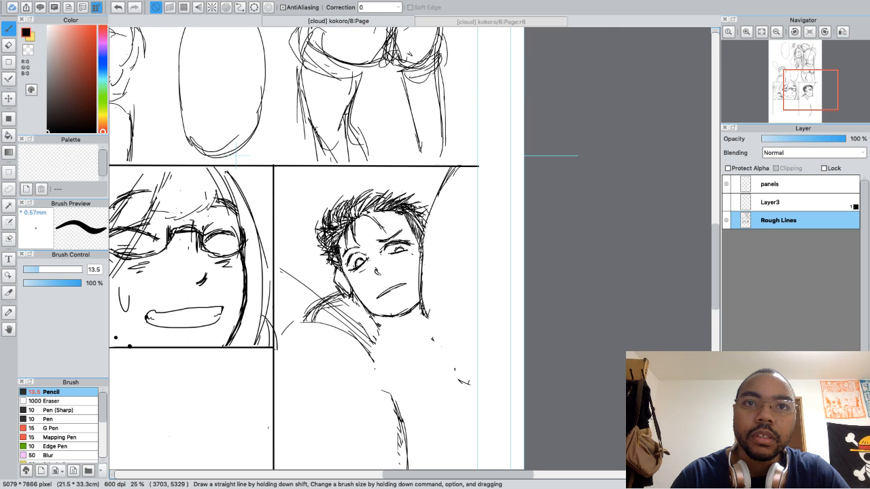
# Draw both sides of the bottom-right character's neck and a curved neckline beneath the jaw with the 13.5 Pencil
pyautogui.moveTo(362, 281)
pyautogui.mouseDown()
pyautogui.moveTo(388, 359)
pyautogui.moveTo(402, 367)
pyautogui.moveTo(435, 340)
pyautogui.moveTo(435, 329)
pyautogui.mouseUp()
pyautogui.moveTo(378, 335)
pyautogui.mouseDown()
pyautogui.moveTo(378, 356)
pyautogui.moveTo(411, 368)
pyautogui.moveTo(434, 339)
pyautogui.mouseUp()
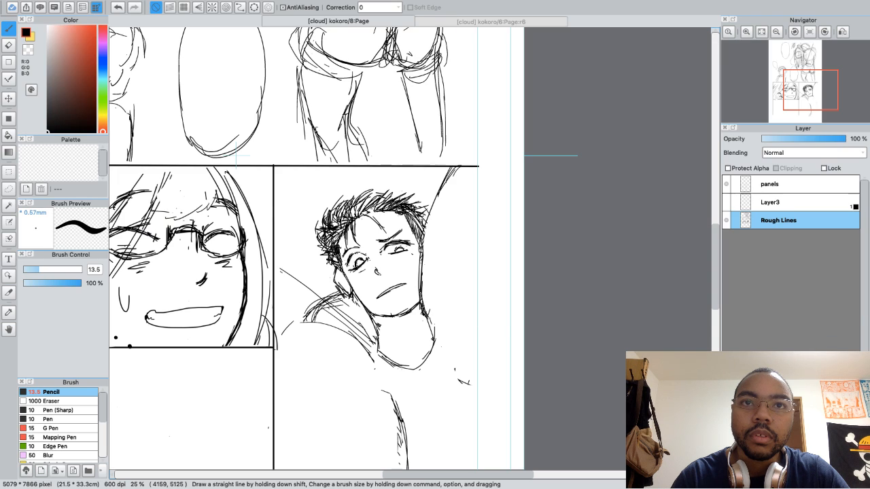
pyautogui.moveTo(421, 297); pyautogui.dragTo(430, 358)
pyautogui.press('e')
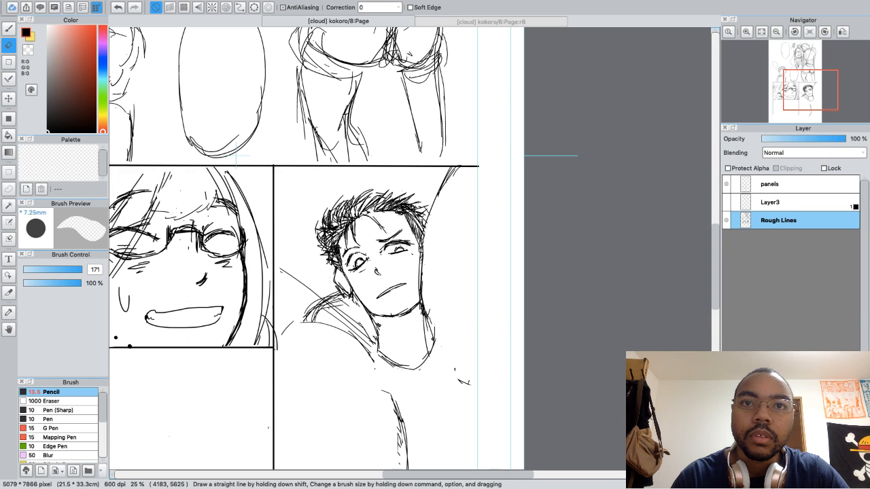
# Touch up the neckline with the eraser, and draw the neck's tendon lines and hatching on the near collar edge with the 13.5 Pencil
pyautogui.moveTo(423, 354)
pyautogui.mouseDown()
pyautogui.moveTo(422, 314)
pyautogui.moveTo(424, 353)
pyautogui.mouseUp()
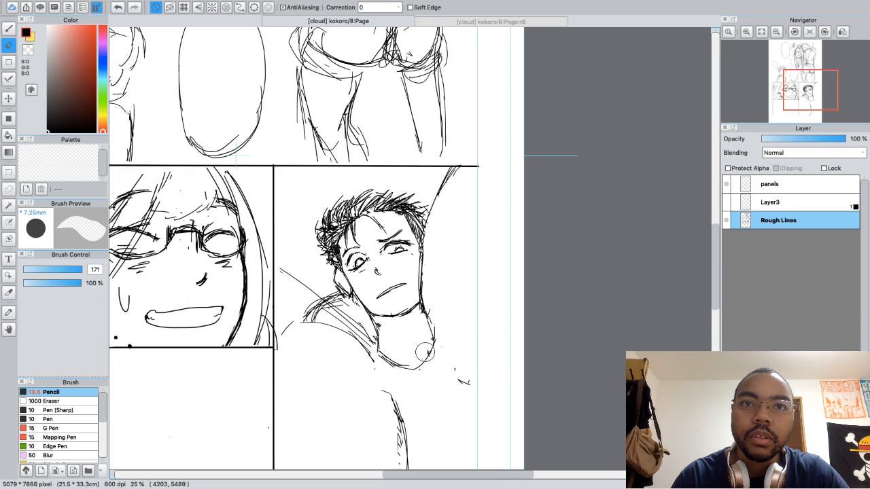
pyautogui.press('b')
pyautogui.moveTo(383, 322); pyautogui.dragTo(407, 358)
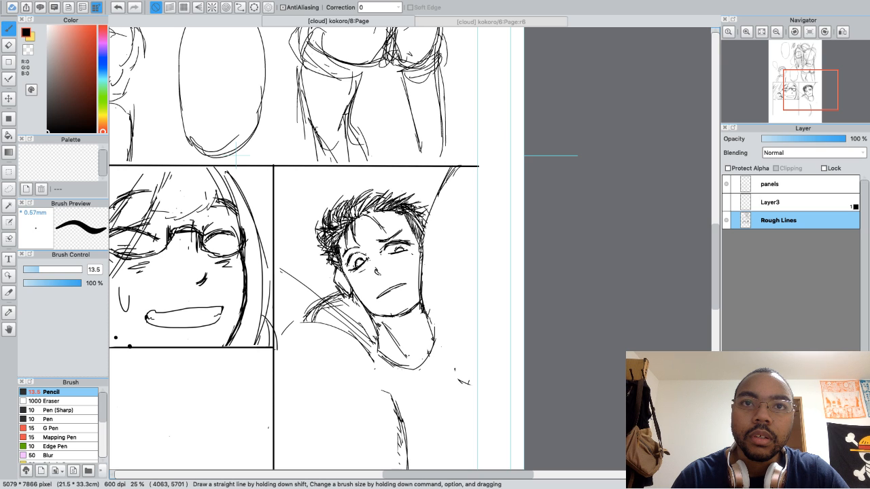
pyautogui.moveTo(426, 315); pyautogui.dragTo(424, 330)
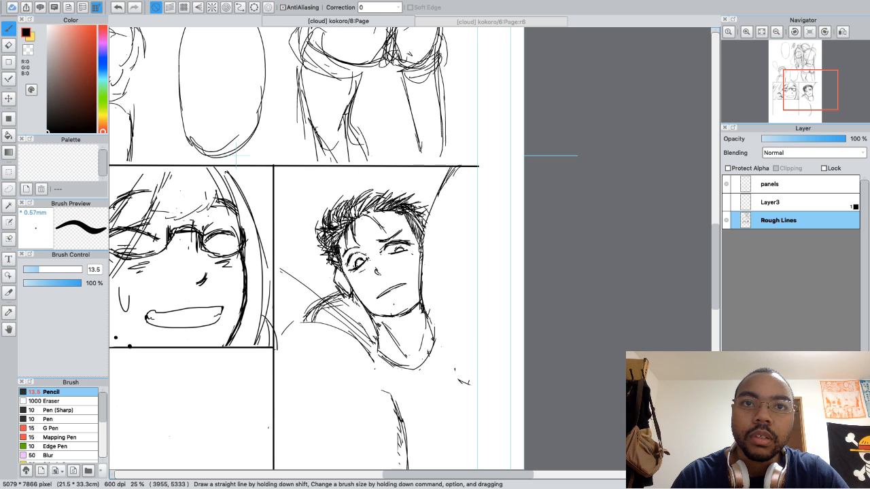
pyautogui.moveTo(374, 315)
pyautogui.mouseDown()
pyautogui.moveTo(370, 350)
pyautogui.moveTo(375, 336)
pyautogui.mouseUp()
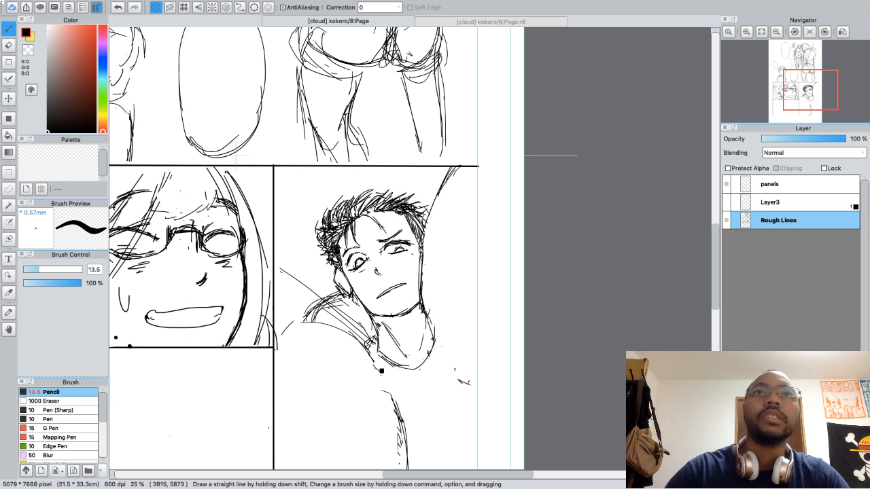
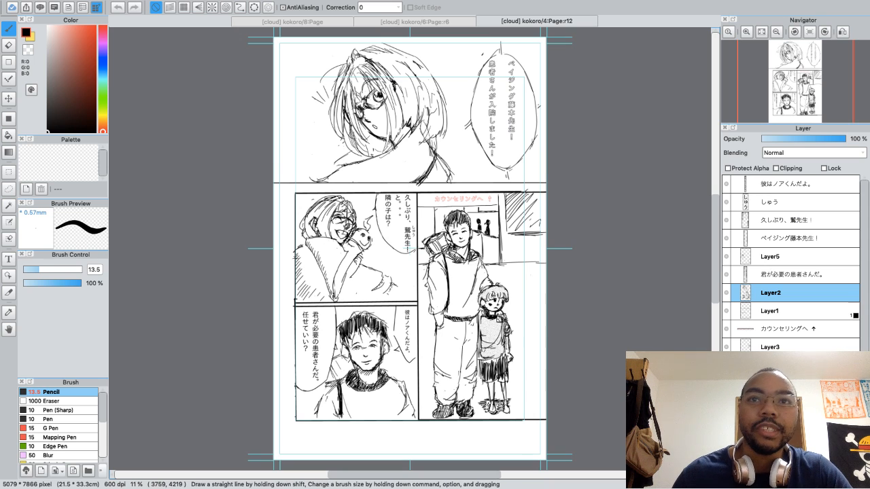
# Examine the man's collar and clothing on the kokoro/4 page as reference, and return to the kokoro/8 page
pyautogui.scroll(-2, 475, 264)
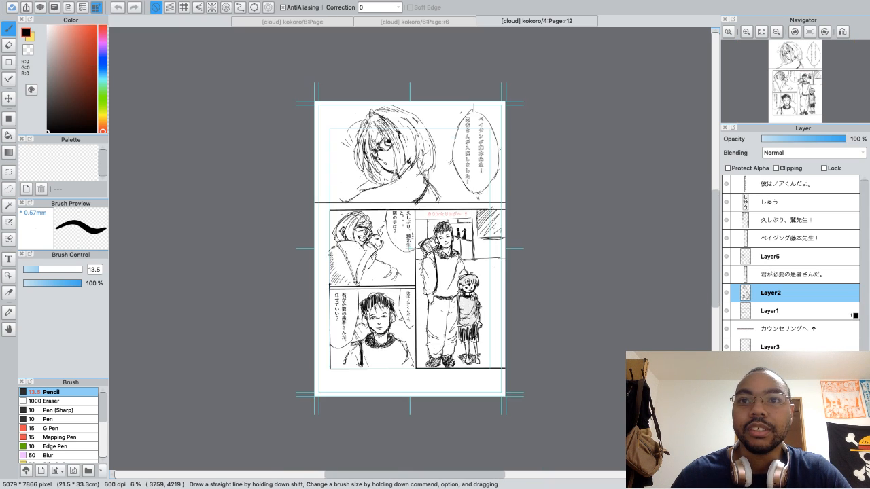
pyautogui.scroll(5, 476, 264)
pyautogui.hscroll(1, 476, 264)
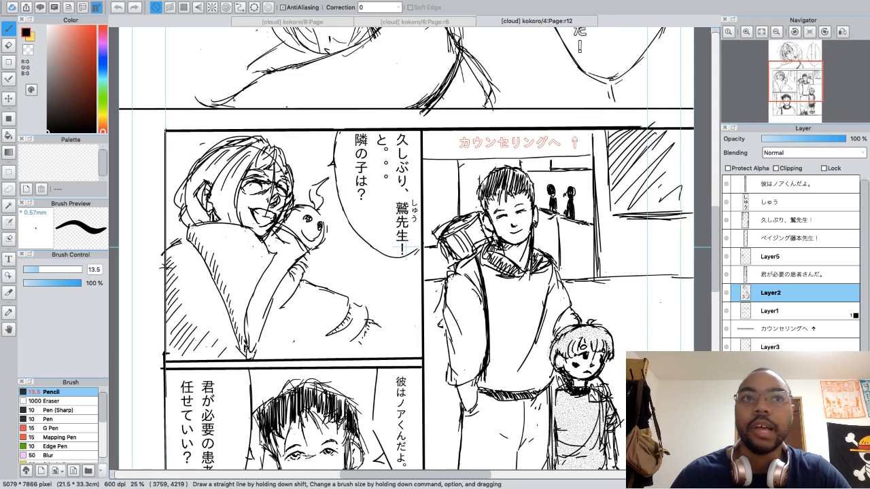
pyautogui.scroll(1, 475, 264)
pyautogui.scroll(-3, 476, 265)
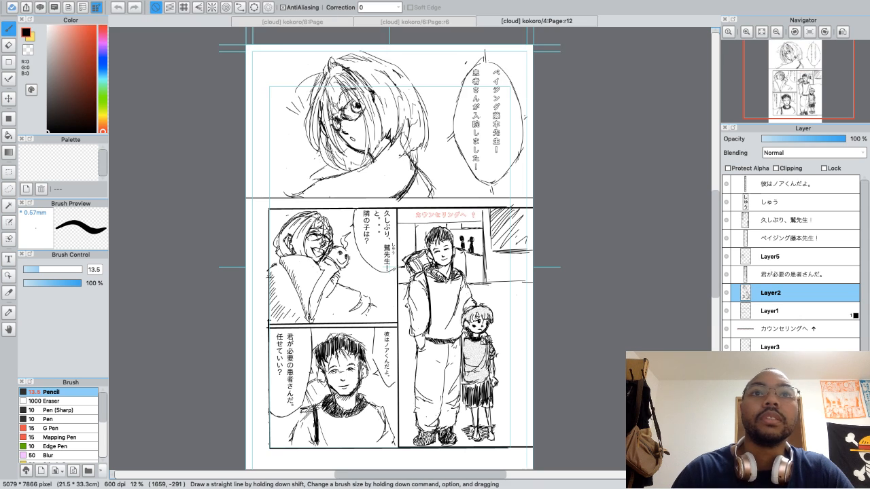
pyautogui.click(319, 21)
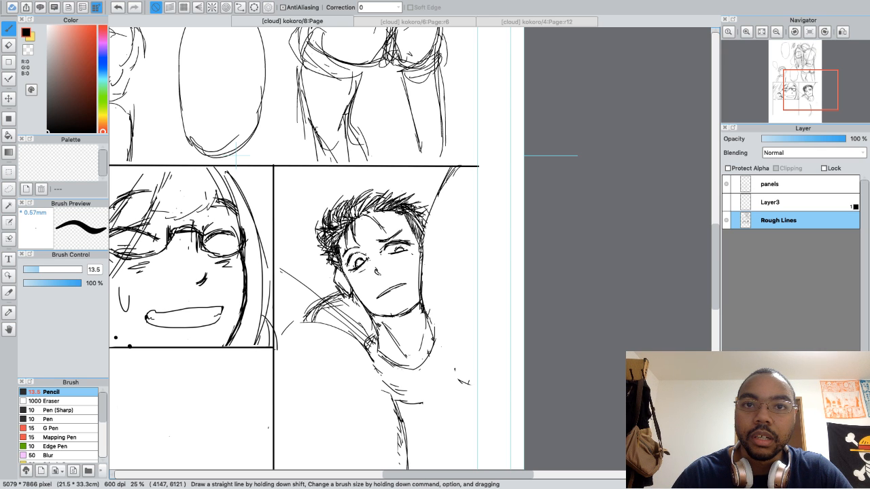
# Draw the collar's wide outer curve and fold strokes around the neck, and sketch a higher inner neckline
pyautogui.moveTo(450, 381); pyautogui.dragTo(427, 401)
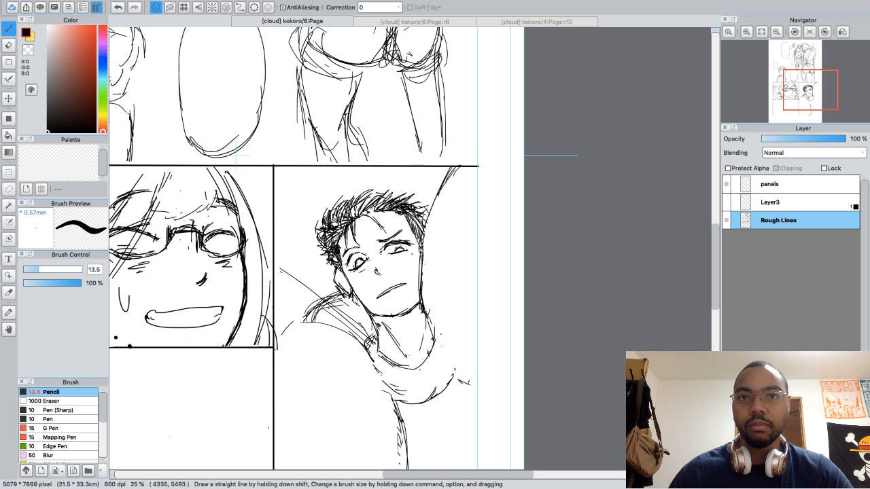
pyautogui.moveTo(442, 338); pyautogui.dragTo(431, 378)
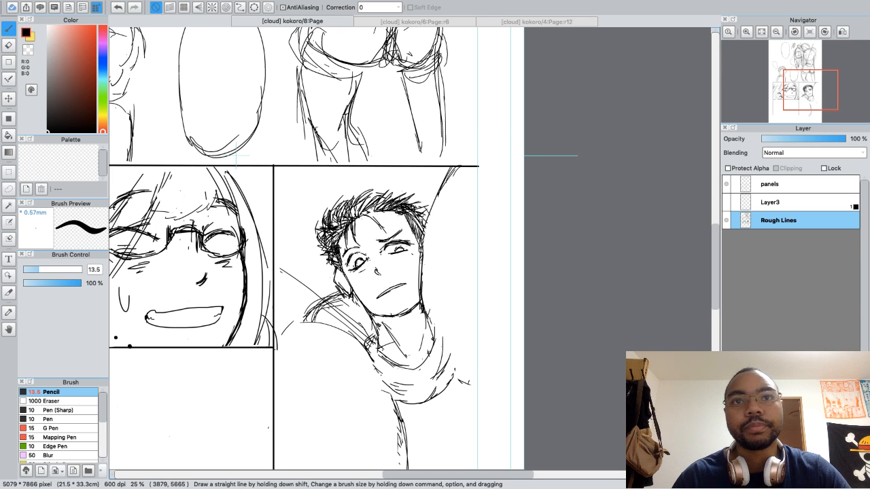
pyautogui.moveTo(381, 351); pyautogui.dragTo(397, 342)
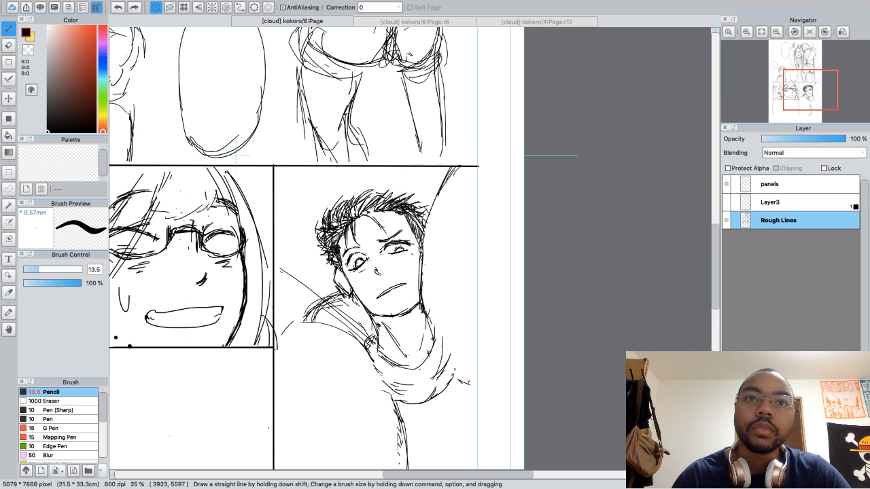
pyautogui.moveTo(421, 352)
pyautogui.mouseDown()
pyautogui.moveTo(383, 346)
pyautogui.moveTo(433, 328)
pyautogui.mouseUp()
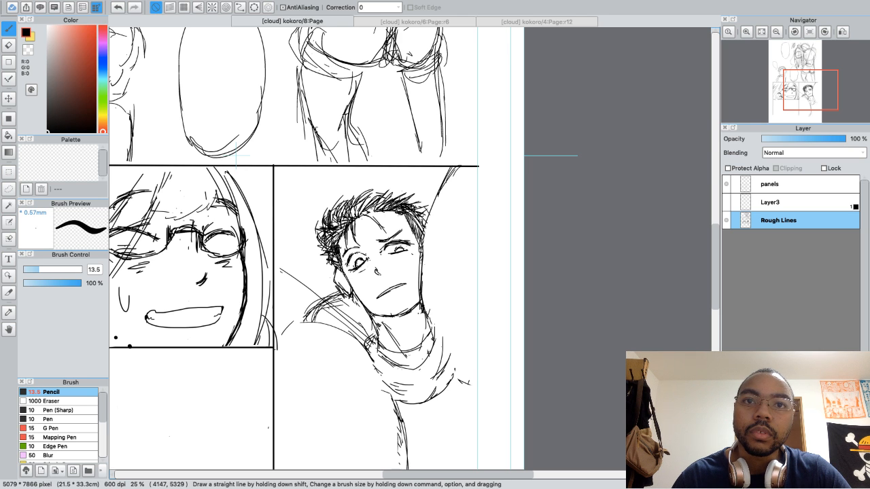
# Erase the old neckline strokes inside the collar with the size 171 eraser, and hatch shading on the neck beneath the jaw
pyautogui.press('e')
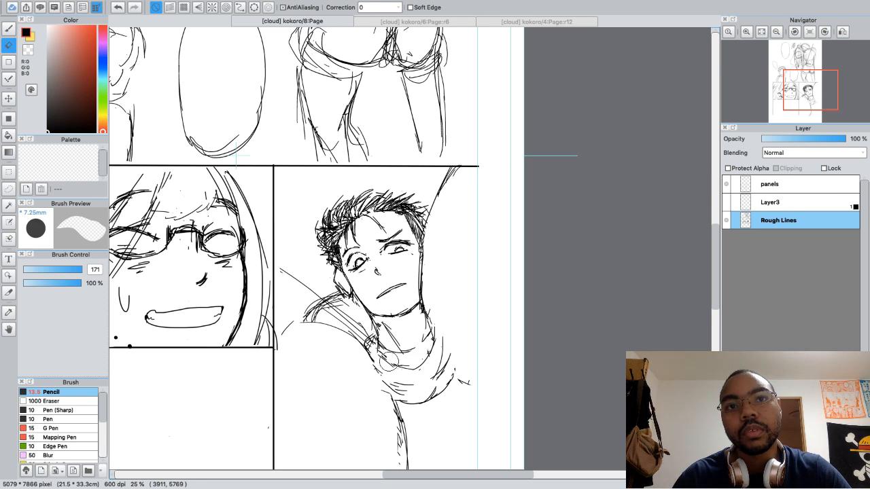
pyautogui.moveTo(388, 361); pyautogui.dragTo(421, 363)
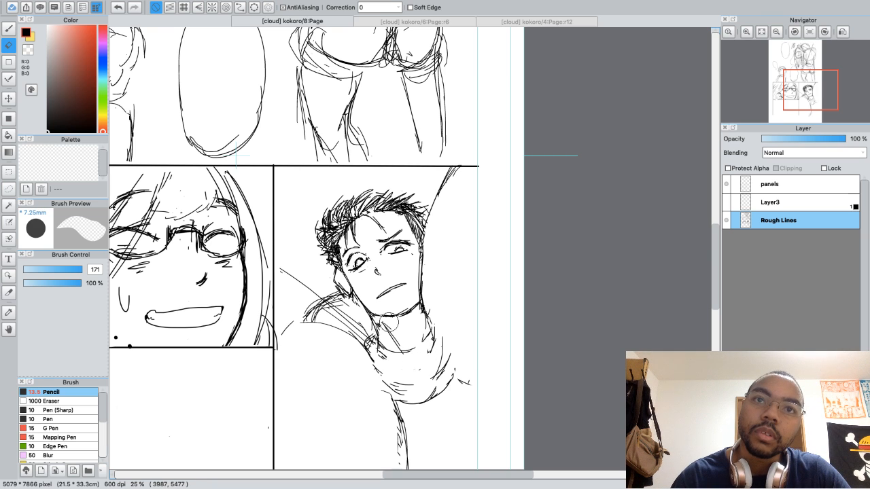
pyautogui.press('b')
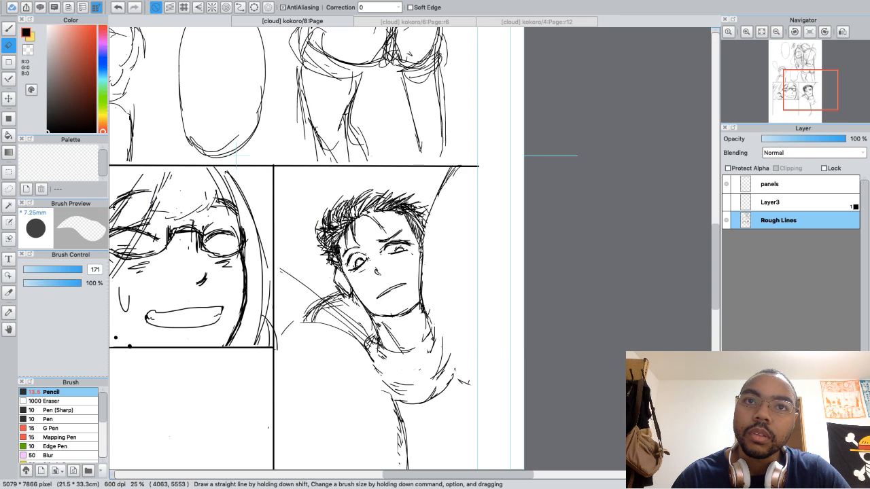
pyautogui.press('e')
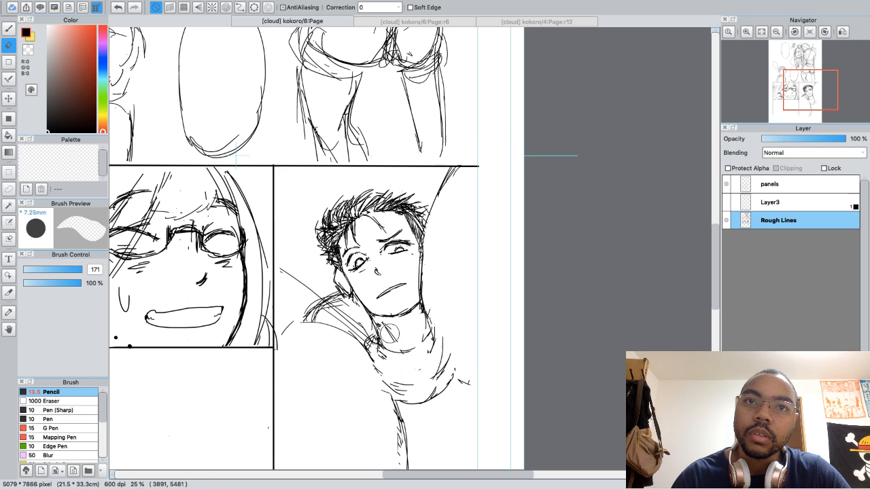
pyautogui.moveTo(385, 327); pyautogui.dragTo(389, 331)
pyautogui.press('b')
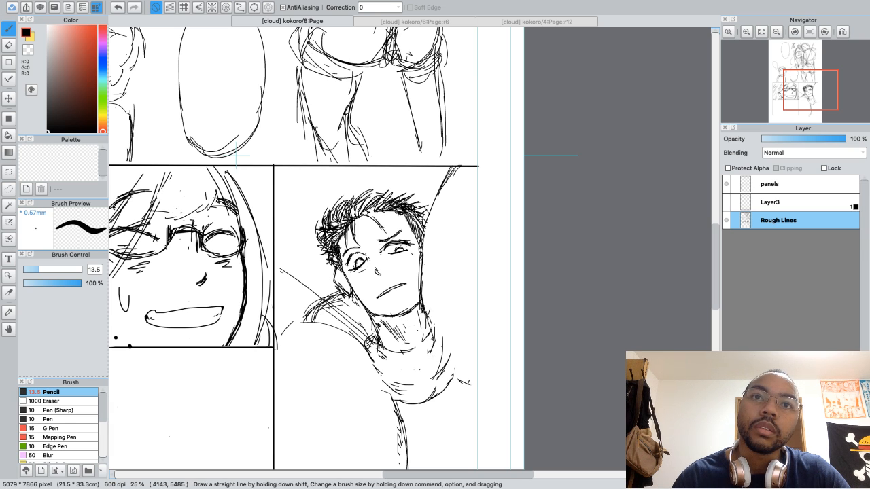
# Clean up the neck's right side, and draw a sloping line from beside the jaw down to the collar
pyautogui.press('e')
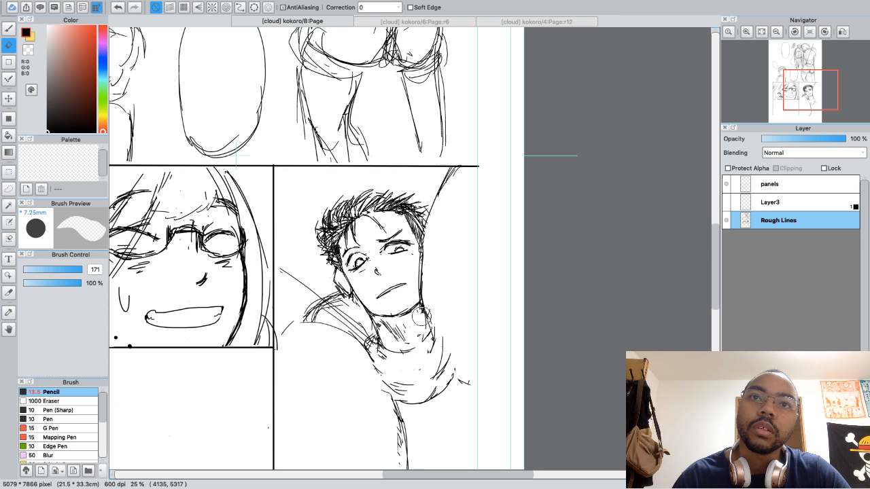
pyautogui.press('b')
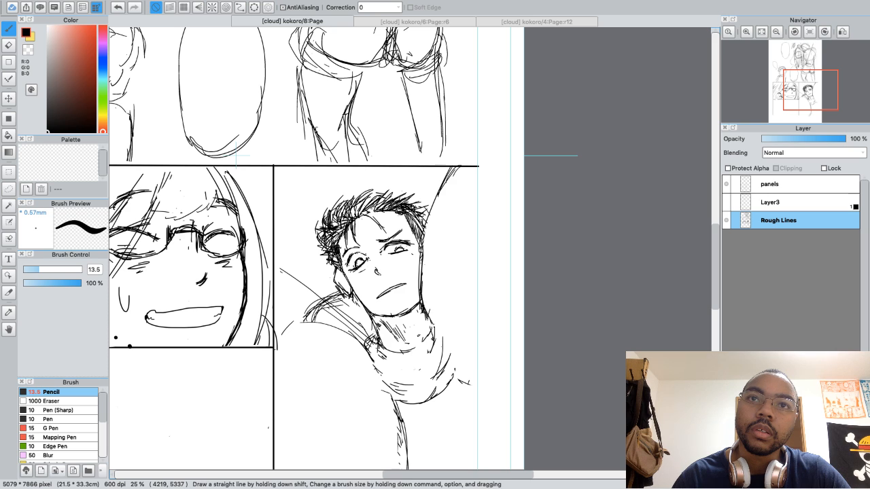
pyautogui.moveTo(428, 269); pyautogui.dragTo(433, 307)
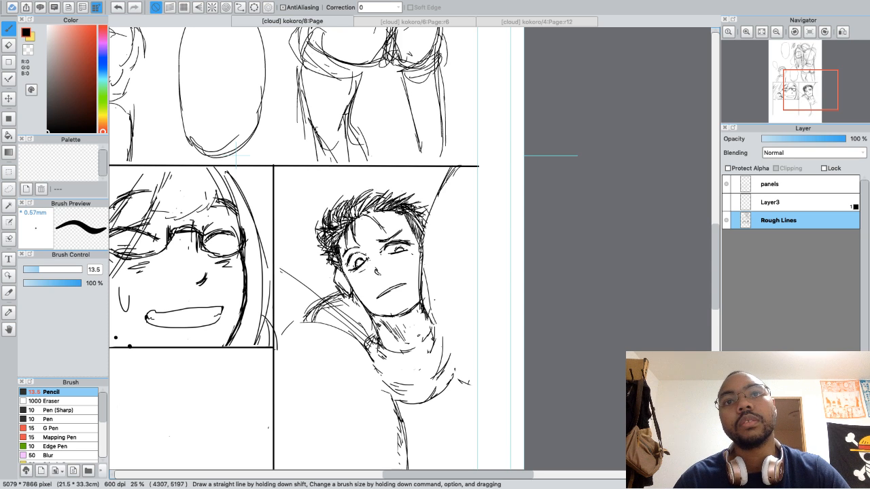
pyautogui.moveTo(430, 291)
pyautogui.mouseDown()
pyautogui.moveTo(449, 334)
pyautogui.moveTo(437, 302)
pyautogui.mouseUp()
pyautogui.press('e')
pyautogui.press('b')
pyautogui.scroll(-5, 296, 244)
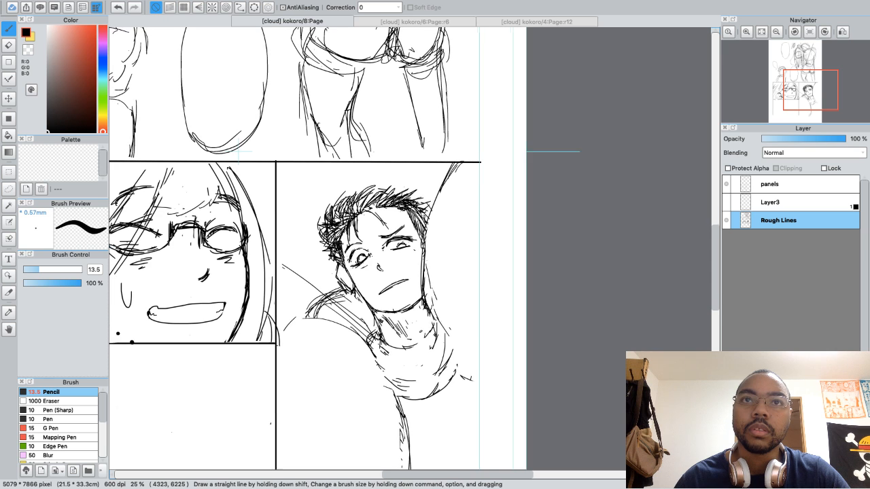
pyautogui.moveTo(443, 328); pyautogui.dragTo(438, 323)
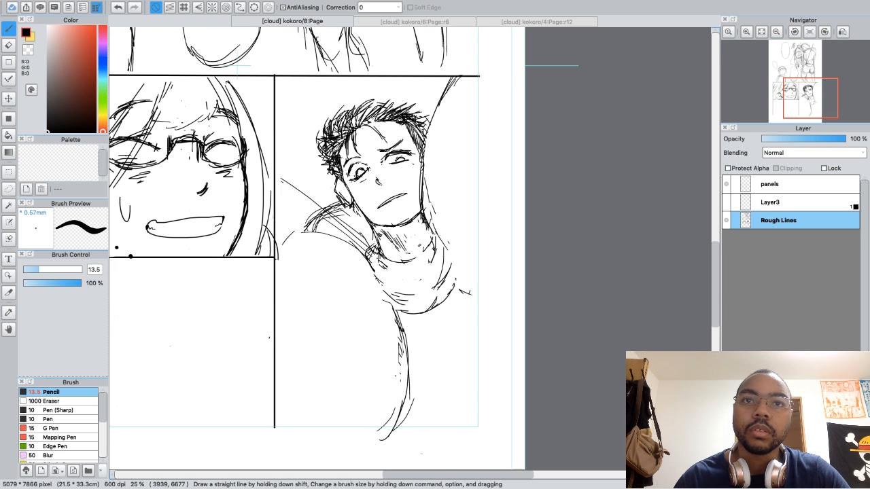
# Erase the collar's low outer curve with the size 171 eraser, and redraw it higher and closer to the neckline with the 13.5 Pencil
pyautogui.press('e')
pyautogui.press('b')
pyautogui.press('e')
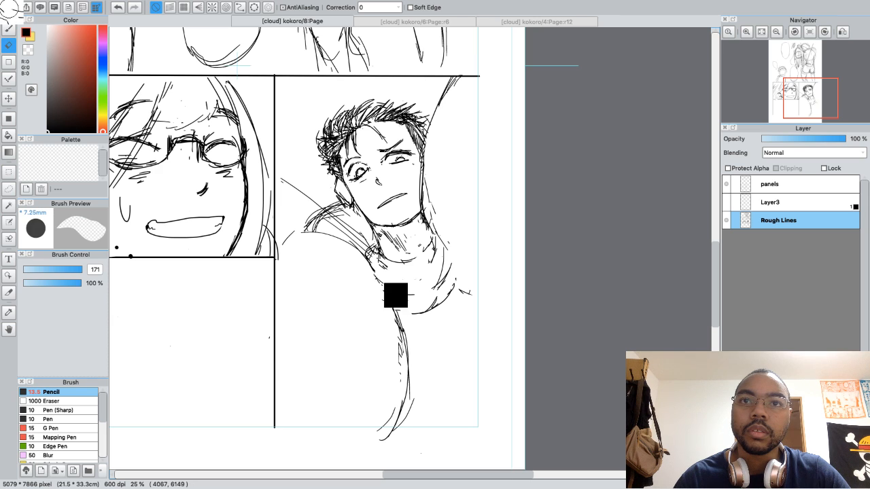
pyautogui.moveTo(394, 296)
pyautogui.mouseDown()
pyautogui.moveTo(445, 289)
pyautogui.moveTo(435, 312)
pyautogui.moveTo(455, 286)
pyautogui.moveTo(435, 274)
pyautogui.mouseUp()
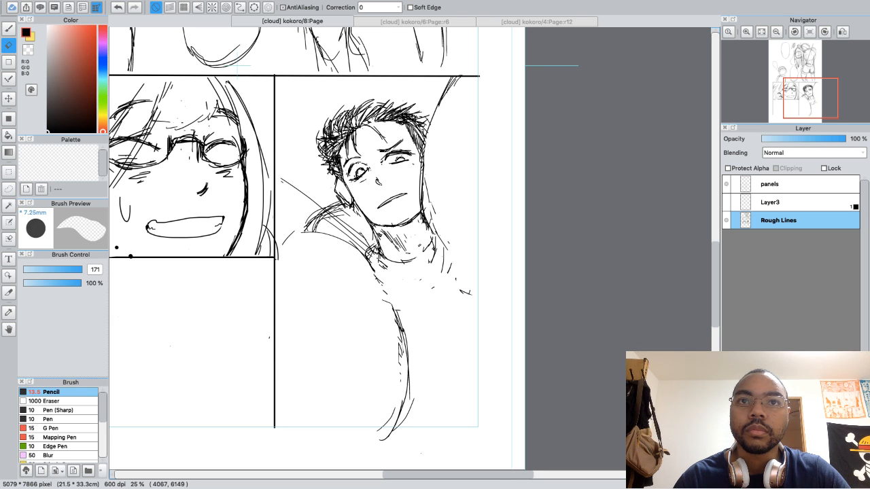
pyautogui.press('b')
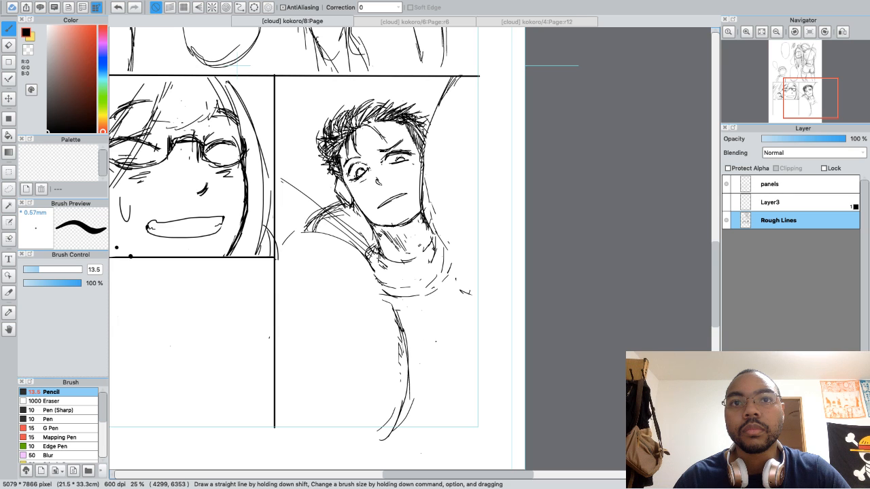
# Draw diagonal torso lines from the sleeve edge to the panel's bottom-right corner, and erase the stray diagonal across the sleeve
pyautogui.moveTo(415, 360)
pyautogui.mouseDown()
pyautogui.moveTo(464, 403)
pyautogui.moveTo(413, 358)
pyautogui.mouseUp()
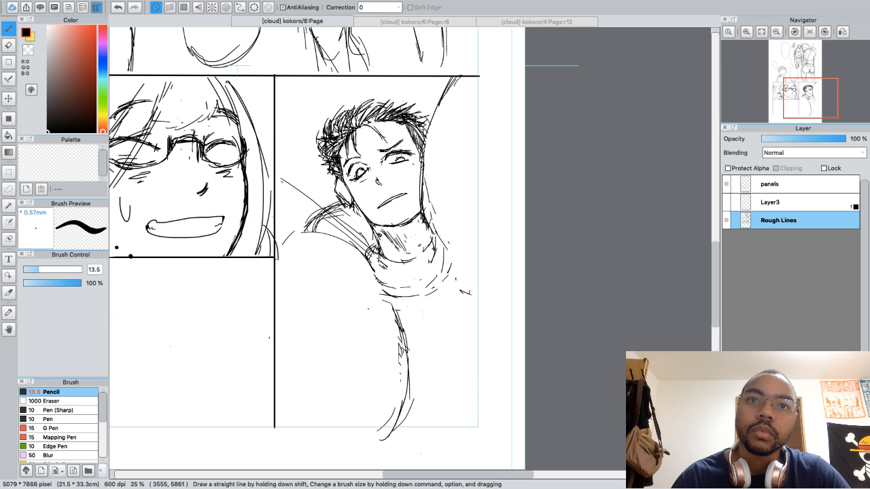
pyautogui.moveTo(354, 275); pyautogui.dragTo(461, 431)
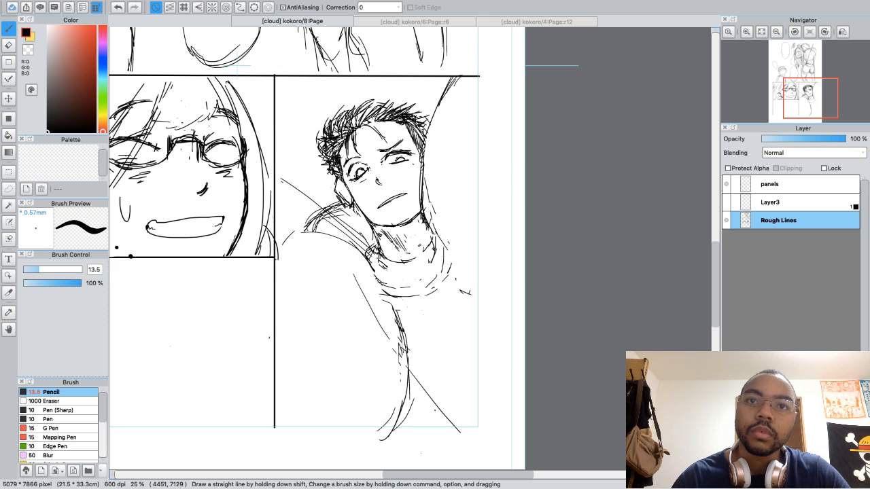
pyautogui.moveTo(408, 361); pyautogui.dragTo(452, 421)
pyautogui.press('e')
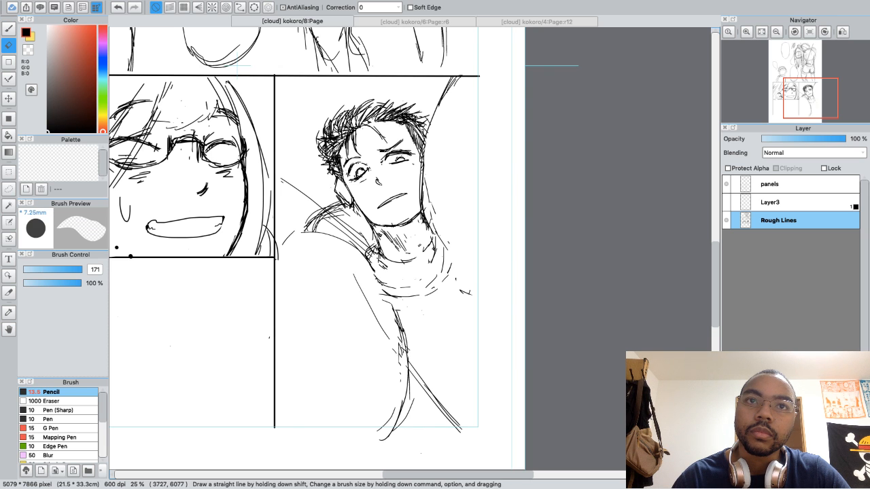
pyautogui.moveTo(370, 307); pyautogui.dragTo(388, 354)
pyautogui.moveTo(351, 269); pyautogui.dragTo(369, 291)
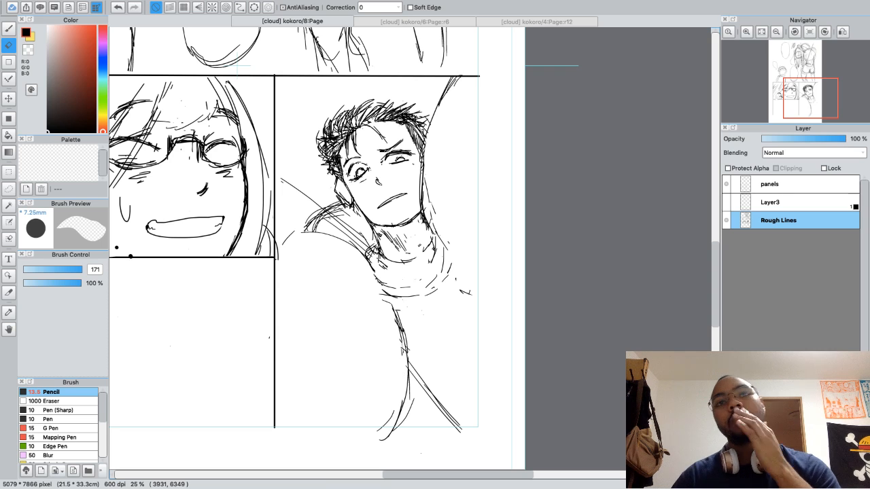
# Add a parallel diagonal line beside the torso lines, and erase the stroke ends that extend below the panel's bottom edge
pyautogui.press('b')
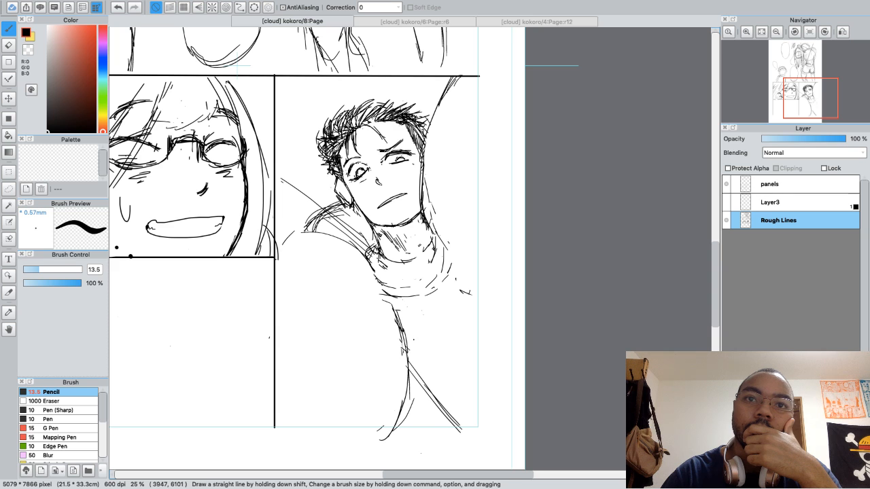
pyautogui.moveTo(409, 353); pyautogui.dragTo(471, 425)
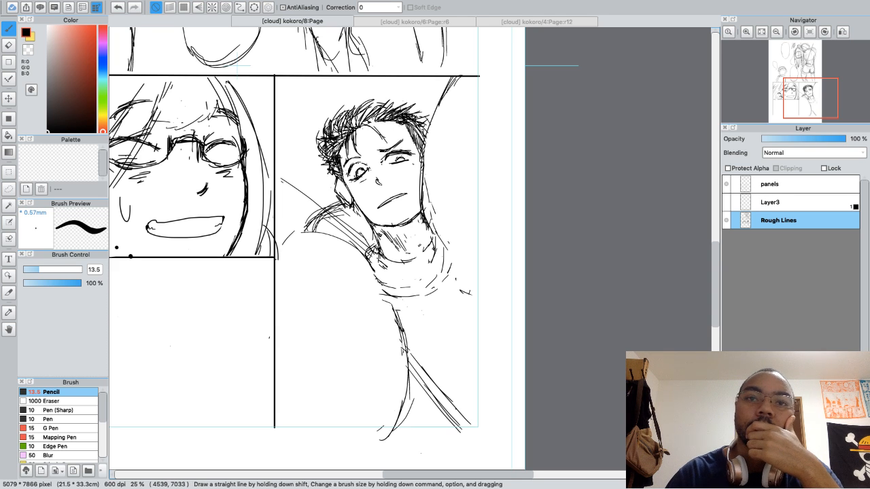
pyautogui.press('e')
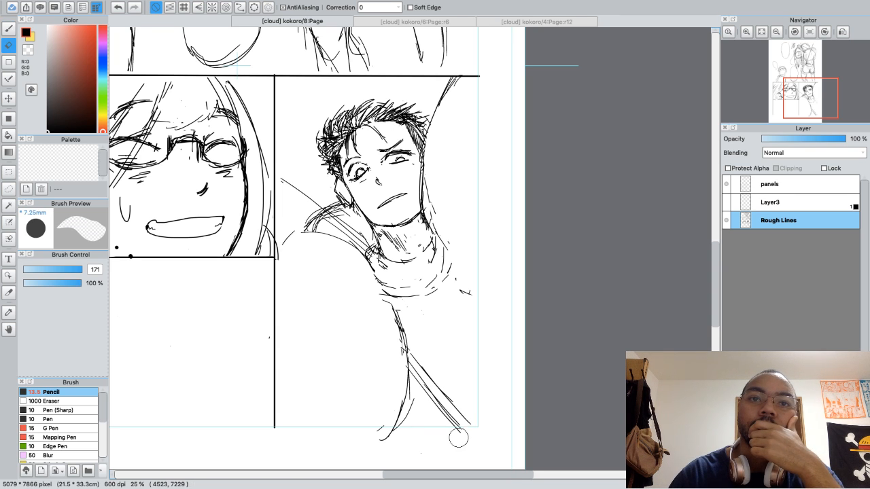
pyautogui.moveTo(378, 446)
pyautogui.mouseDown()
pyautogui.moveTo(399, 436)
pyautogui.moveTo(375, 434)
pyautogui.mouseUp()
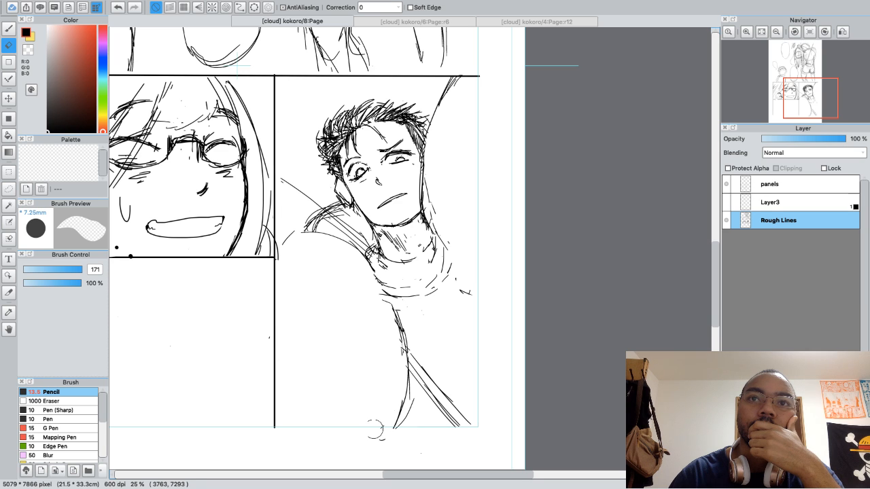
pyautogui.press('n')
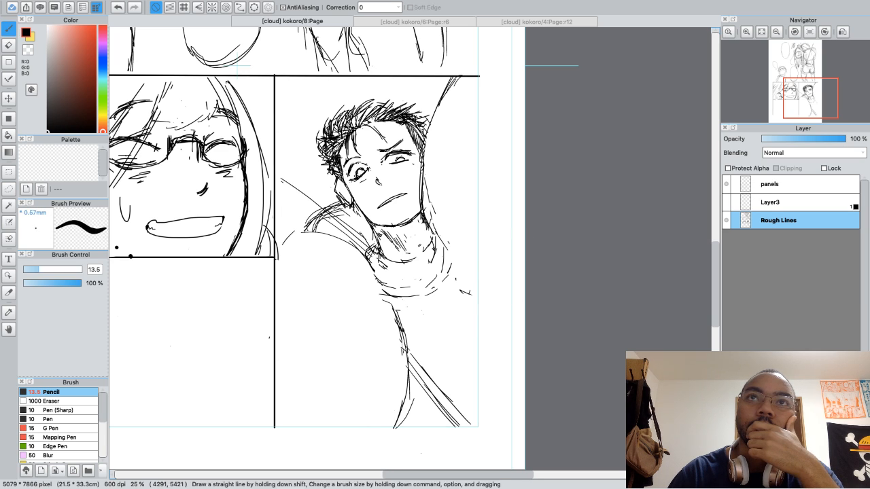
# Draw a shoulder line sloping from the neck past the panel's right edge, and erase the old lines beside the jaw
pyautogui.moveTo(423, 144)
pyautogui.mouseDown()
pyautogui.moveTo(418, 208)
pyautogui.moveTo(489, 293)
pyautogui.mouseUp()
pyautogui.press('e')
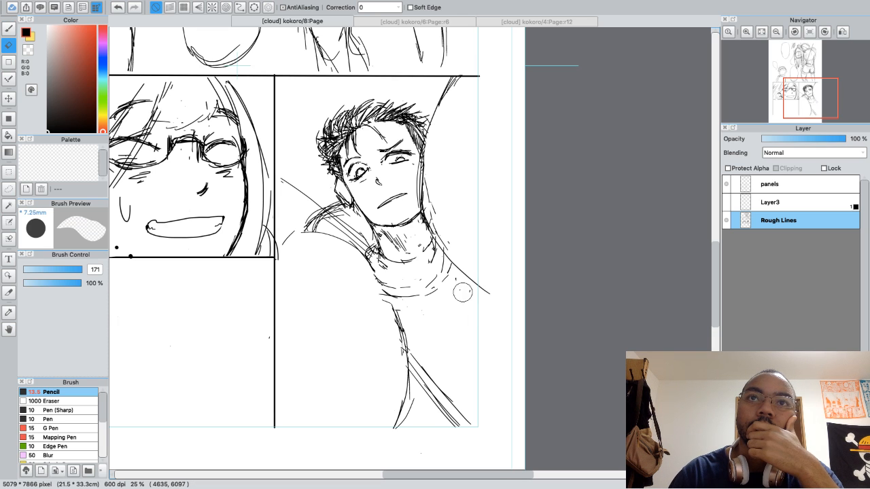
pyautogui.moveTo(427, 183); pyautogui.dragTo(453, 245)
pyautogui.moveTo(433, 212); pyautogui.dragTo(434, 225)
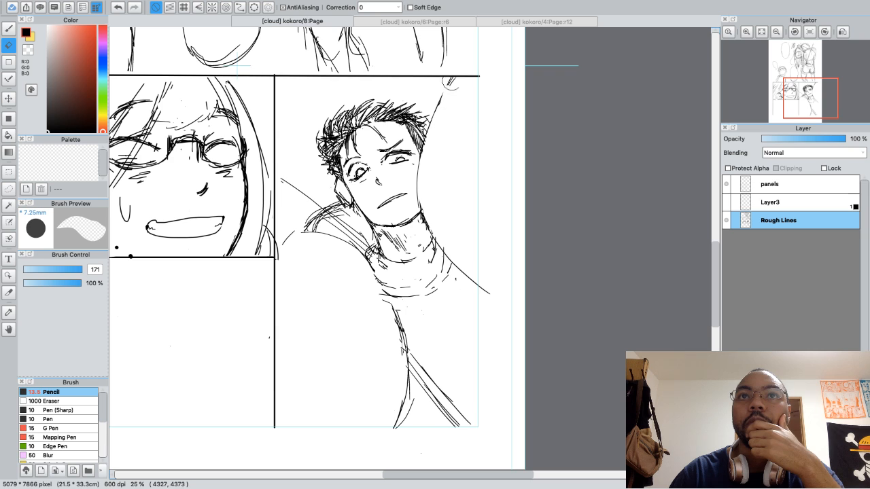
# Redraw the upper end of the curve beside the head up to the panel's top border, and erase the overshoot above it
pyautogui.press('b')
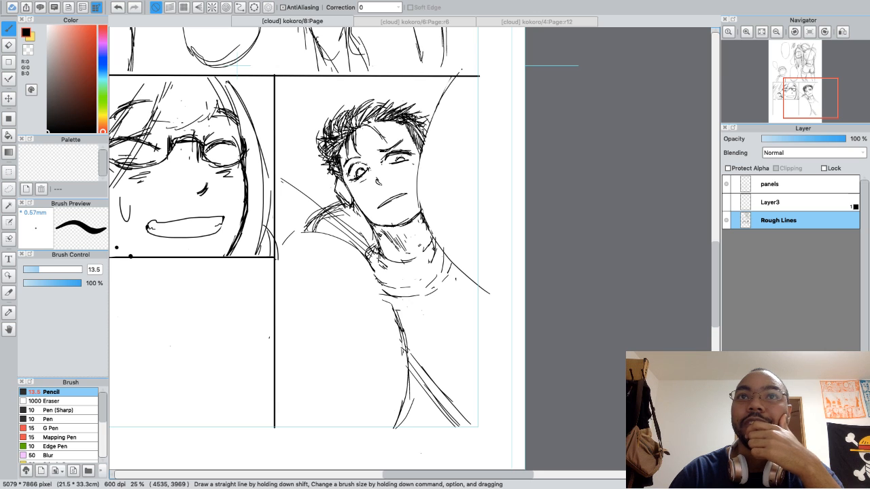
pyautogui.press('e')
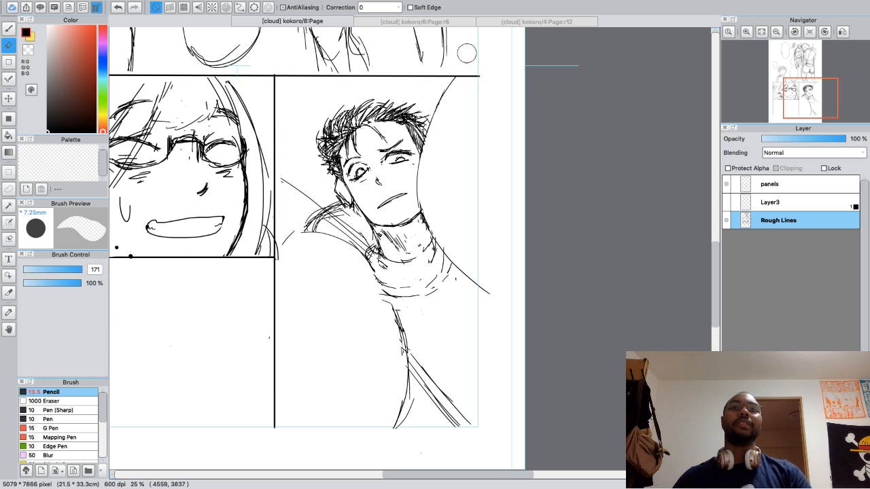
pyautogui.press('b')
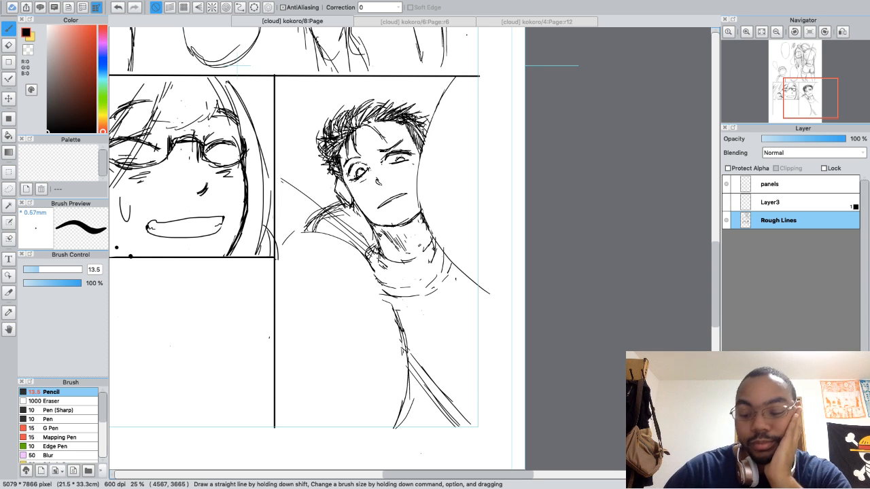
# Review the bottom-right character's pose up close and against the whole page layout
pyautogui.press('super+plus')
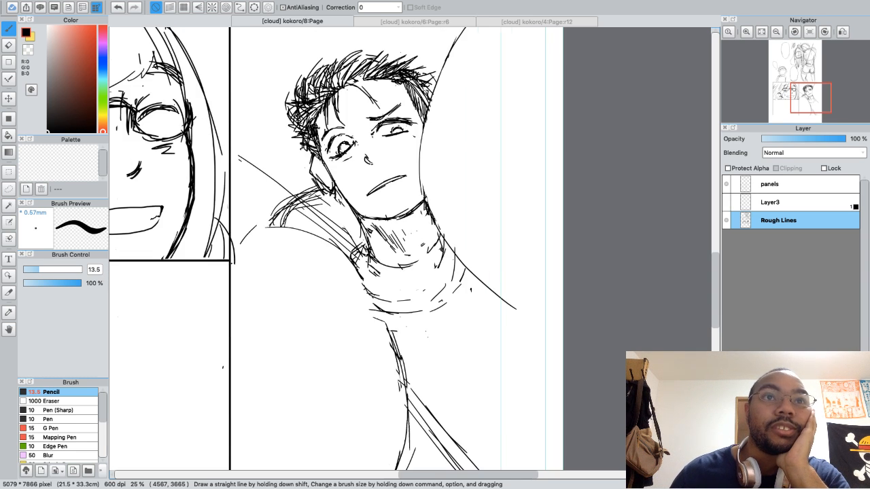
pyautogui.press('super+minus')
pyautogui.press('super+minus')
pyautogui.press('super+minus')
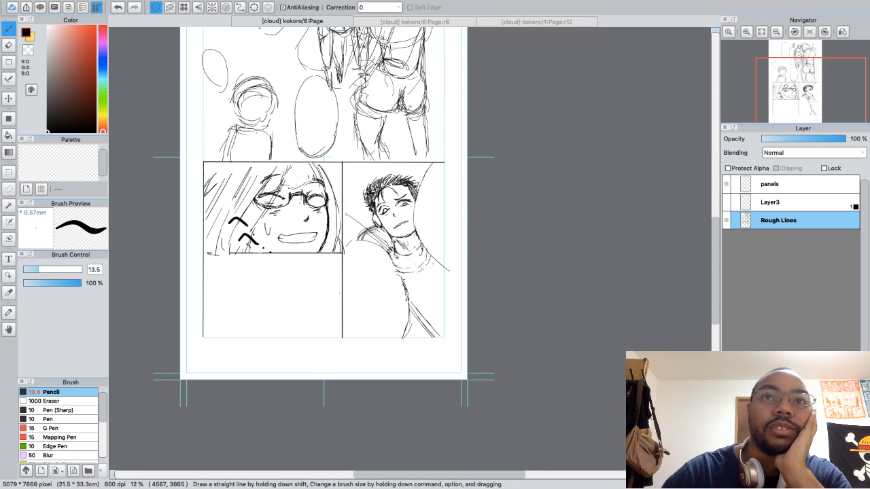
pyautogui.scroll(1, 328, 220)
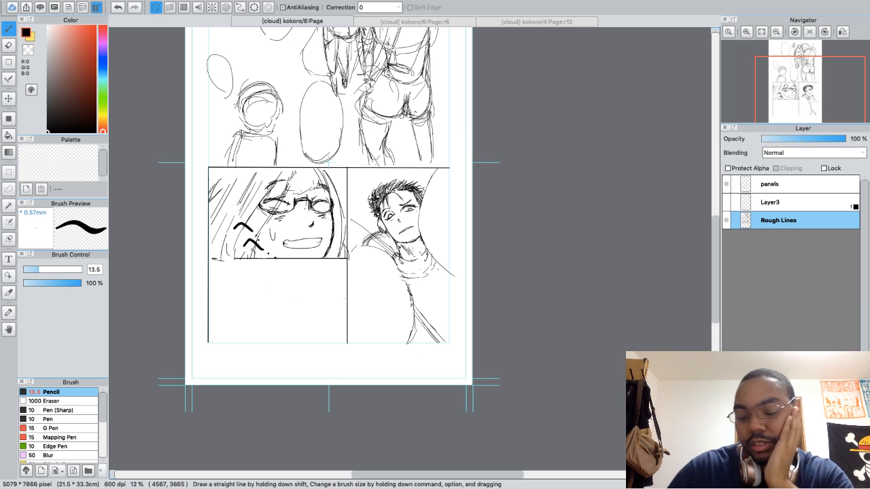
pyautogui.press('super+minus')
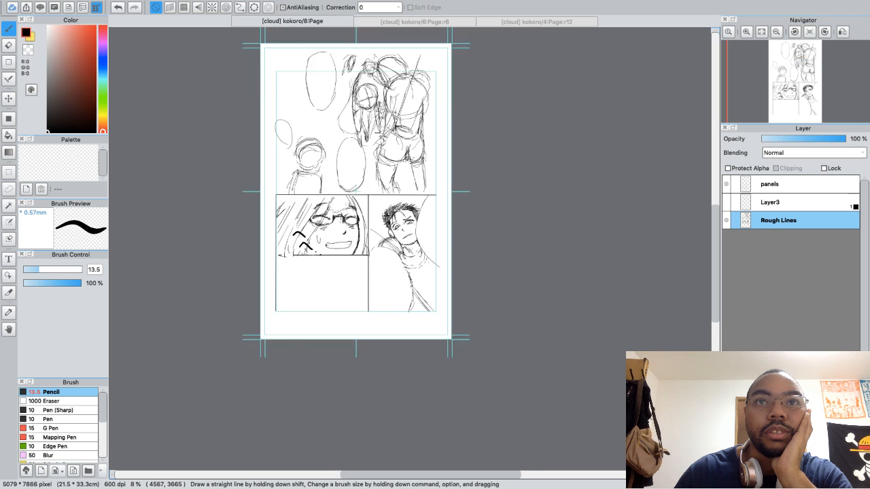
pyautogui.press('super+plus')
pyautogui.press('super+plus')
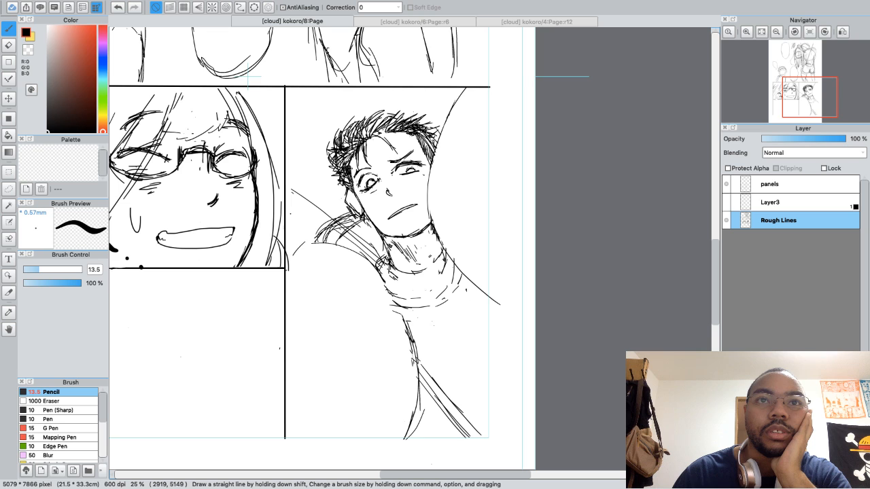
# Erase the stray sloping line and rough strokes on the far shoulder behind the neck, and redraw the shoulder's outline up to the ear
pyautogui.press('e')
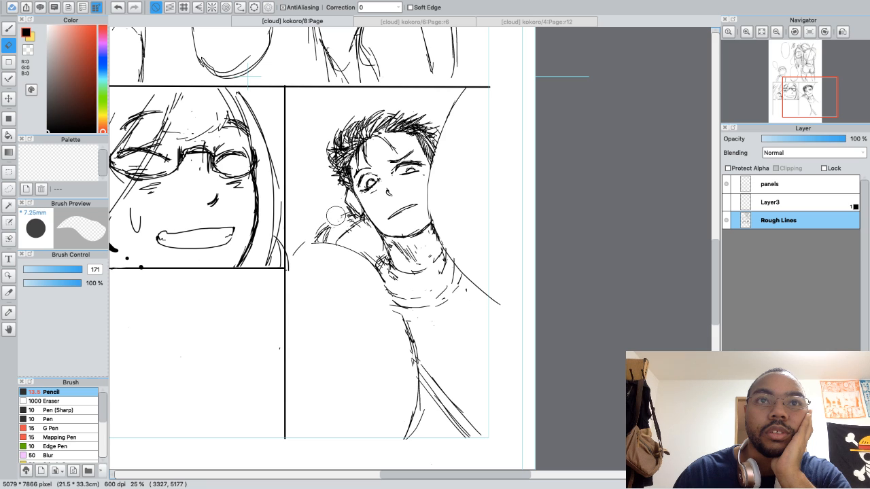
pyautogui.press('b')
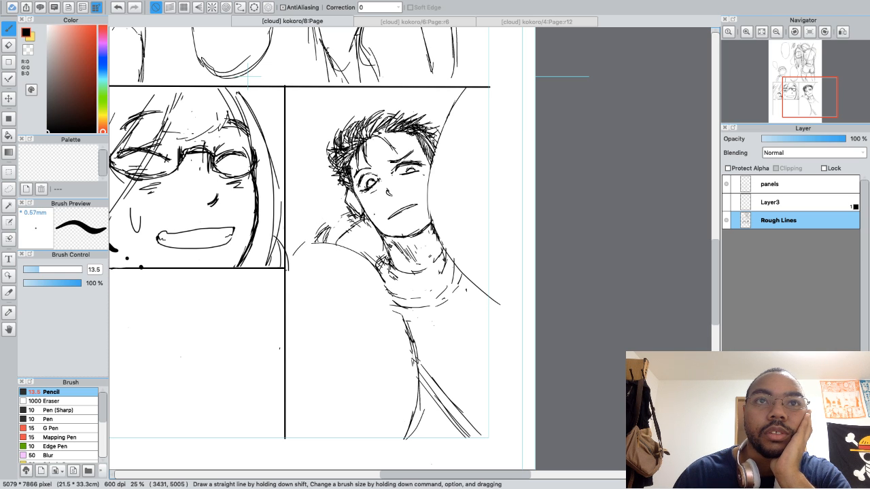
pyautogui.moveTo(324, 239); pyautogui.dragTo(348, 212)
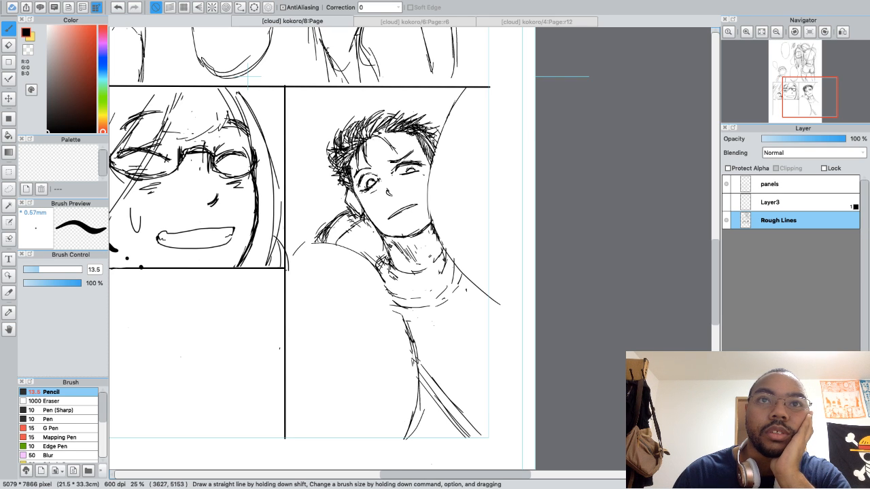
pyautogui.press('e')
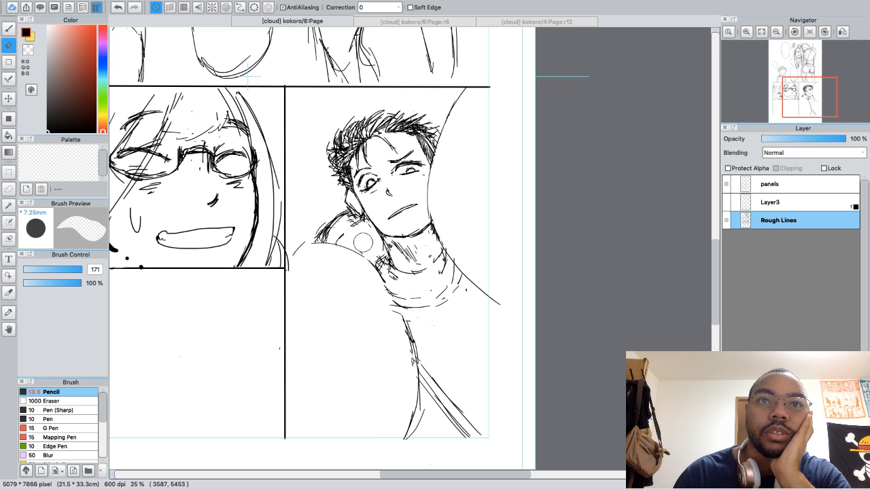
# Extend the near sleeve's top curve to the panel's left border, and draw crossing lines over the far shoulder with the 13.5 Pencil
pyautogui.press('b')
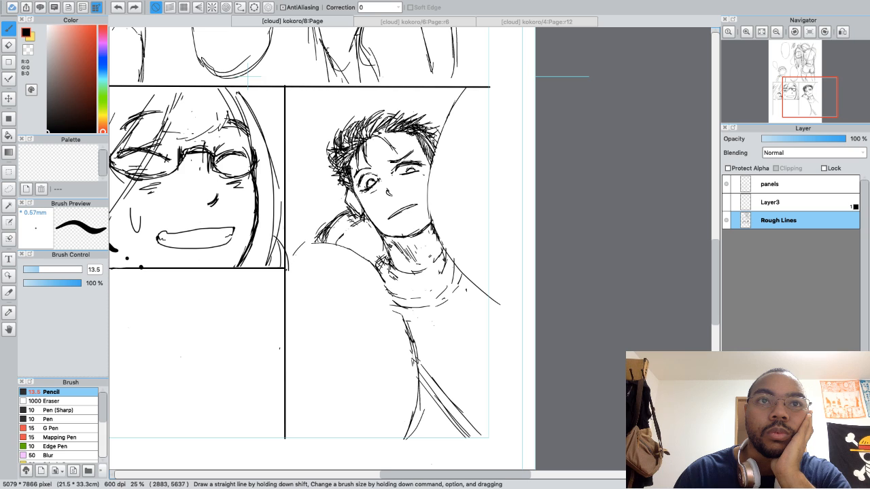
pyautogui.moveTo(286, 267); pyautogui.dragTo(311, 243)
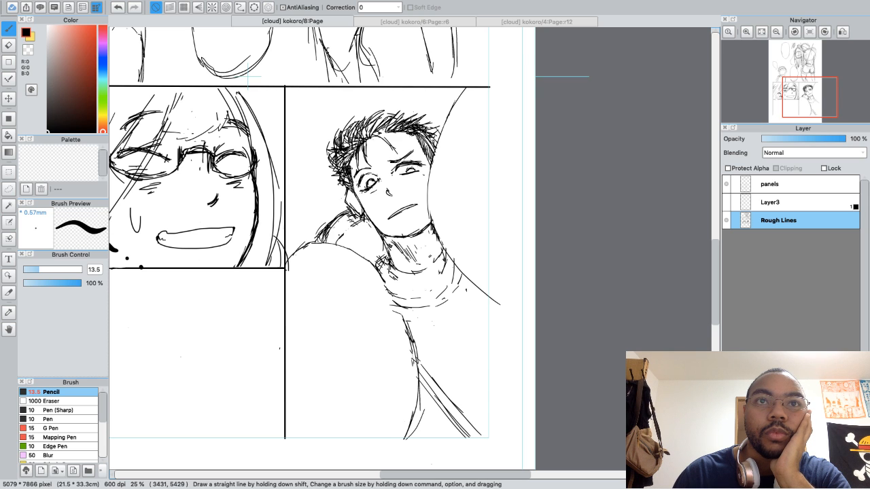
pyautogui.moveTo(347, 222)
pyautogui.mouseDown()
pyautogui.moveTo(335, 233)
pyautogui.moveTo(346, 228)
pyautogui.moveTo(347, 254)
pyautogui.mouseUp()
pyautogui.moveTo(353, 225); pyautogui.dragTo(385, 253)
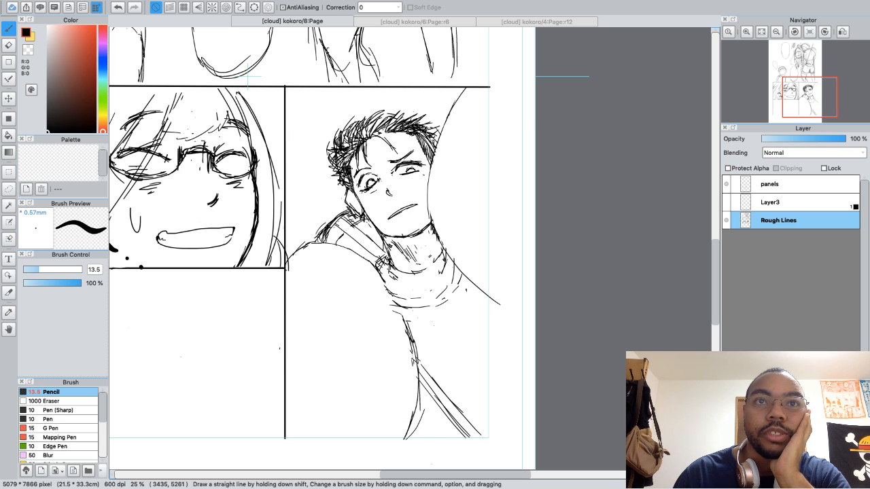
pyautogui.moveTo(342, 222); pyautogui.dragTo(354, 234)
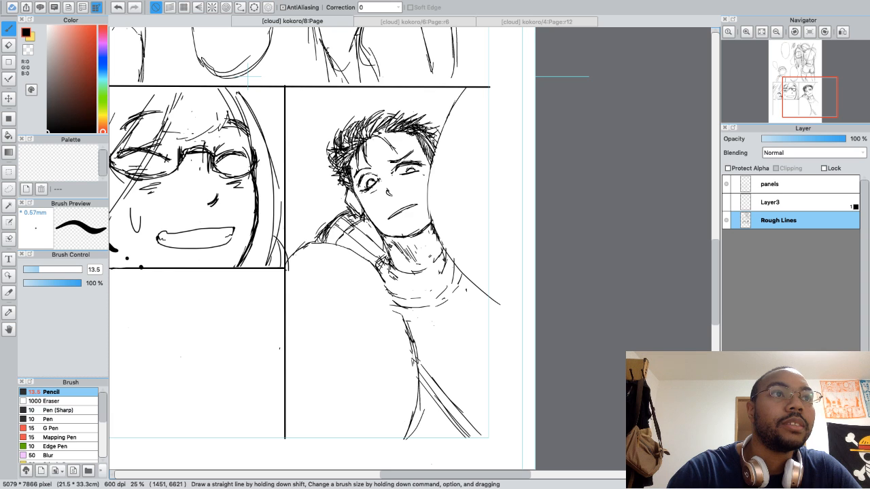
# Lasso the bottom-right character's eye nearest the visible ear, and shrink it slightly with a transform
pyautogui.click(8, 189)
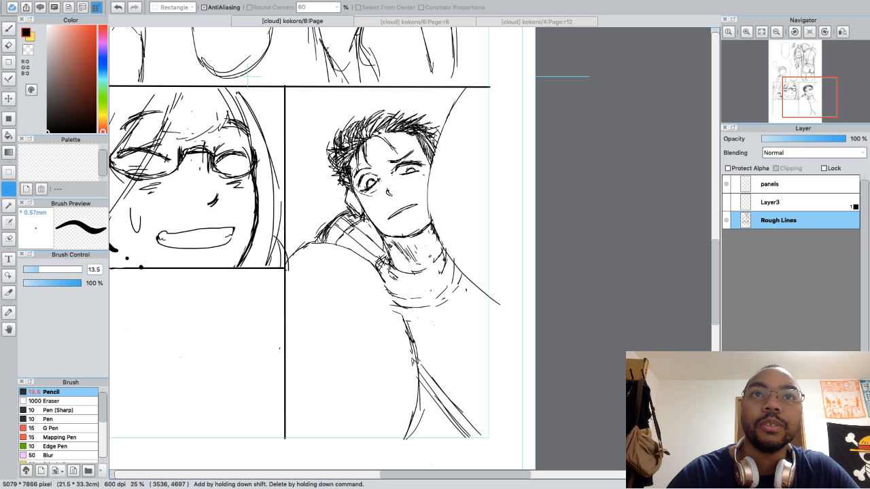
pyautogui.moveTo(372, 197)
pyautogui.mouseDown()
pyautogui.moveTo(387, 178)
pyautogui.moveTo(372, 166)
pyautogui.moveTo(369, 178)
pyautogui.mouseUp()
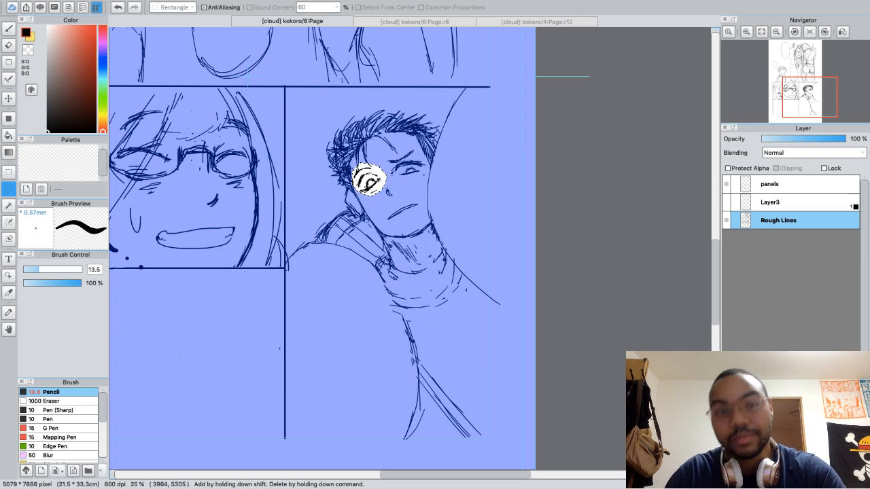
pyautogui.press('super+t')
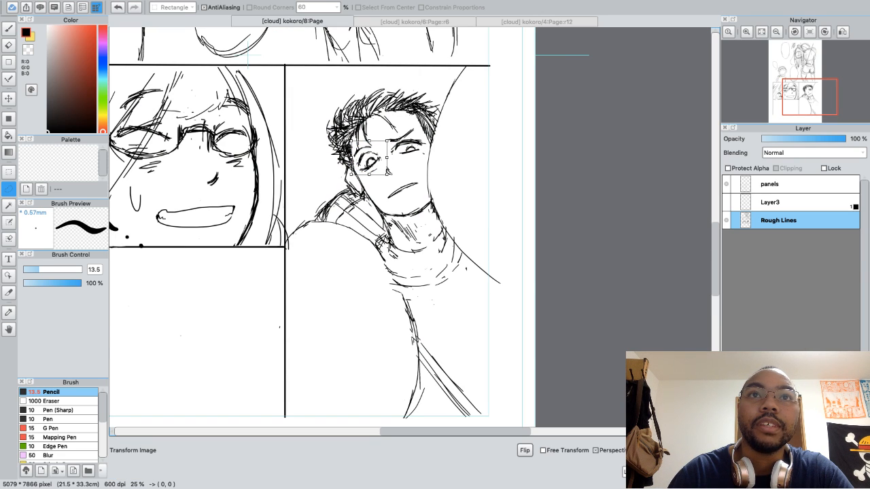
pyautogui.moveTo(387, 175); pyautogui.dragTo(371, 161)
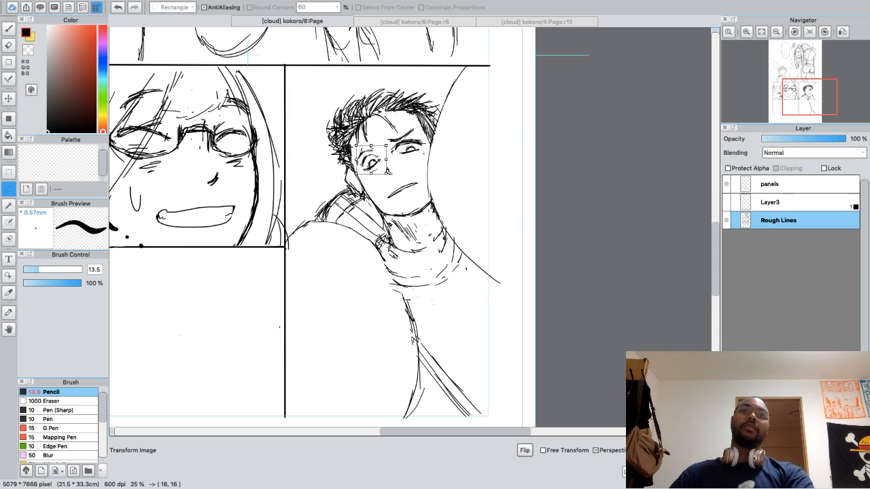
pyautogui.press('Return')
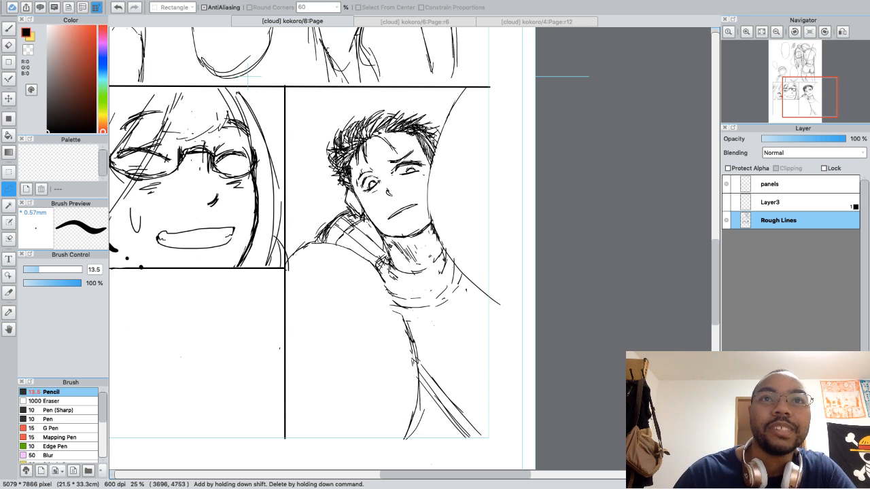
# Try to shrink, tilt and shift the same character's other eye and eyebrow toward the nose with a lasso selection and transform
pyautogui.press('e')
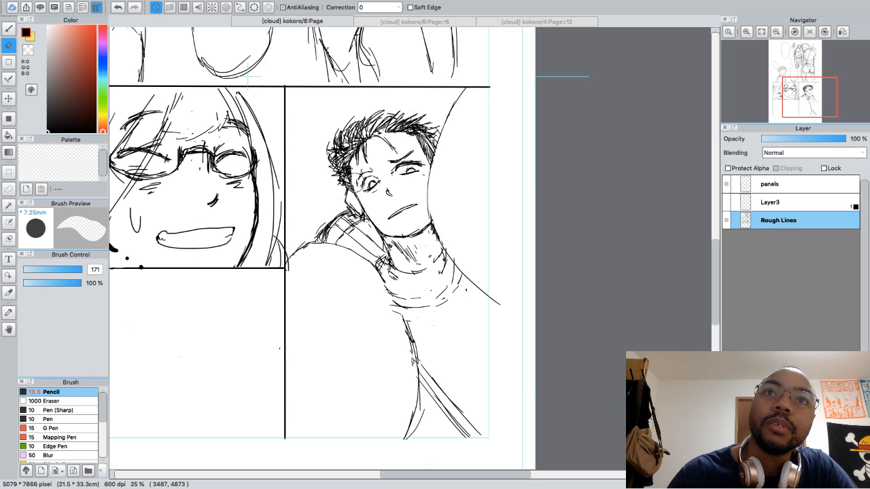
pyautogui.press('m')
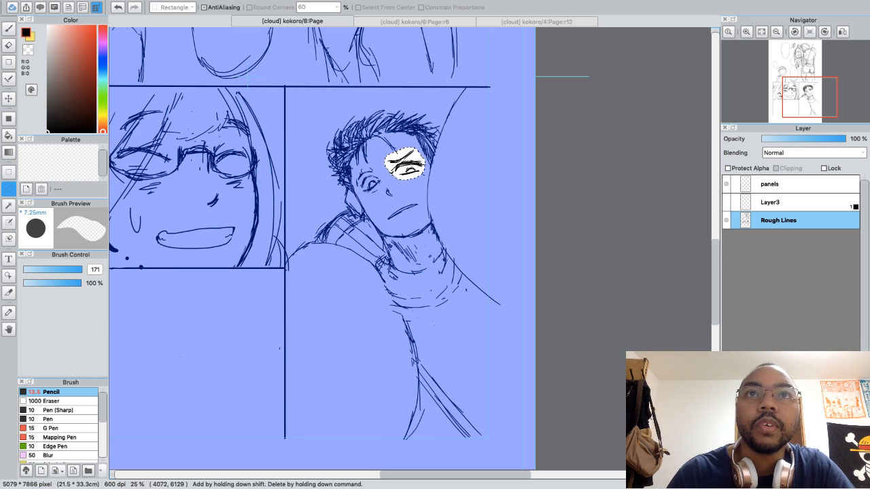
pyautogui.press('super+t')
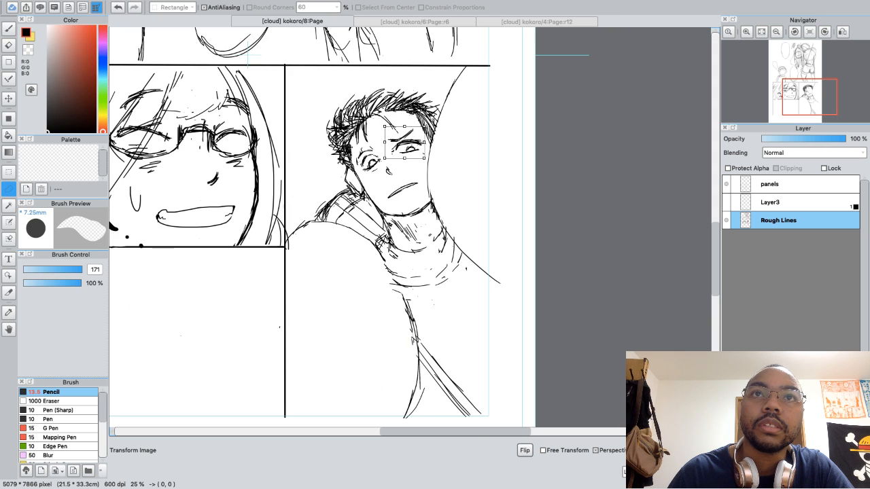
pyautogui.moveTo(426, 159); pyautogui.dragTo(403, 143)
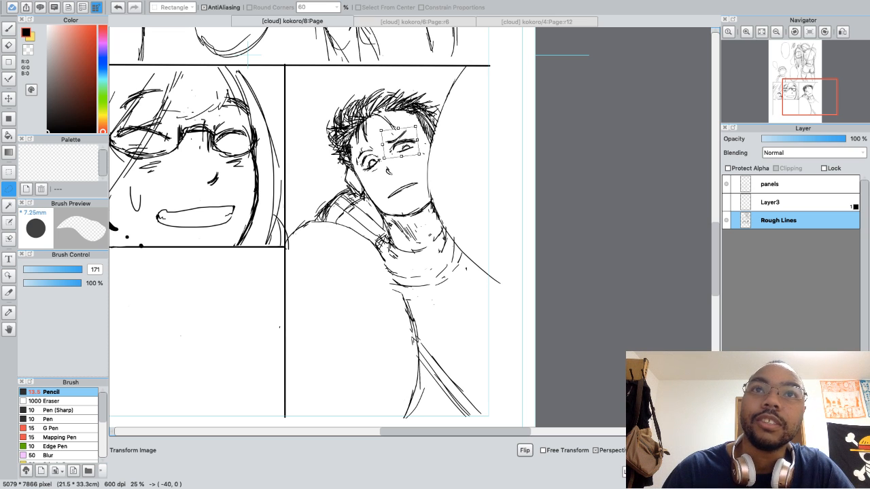
pyautogui.press('Up')
pyautogui.press('Up')
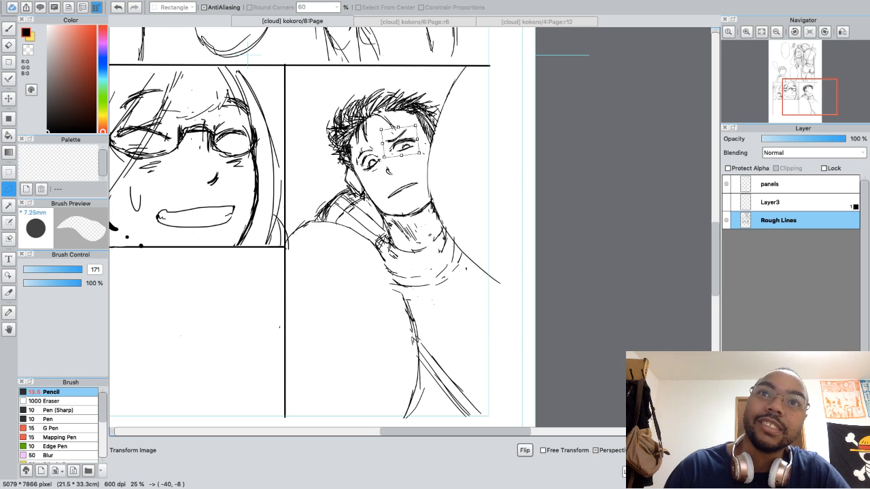
pyautogui.moveTo(401, 142); pyautogui.dragTo(400, 142)
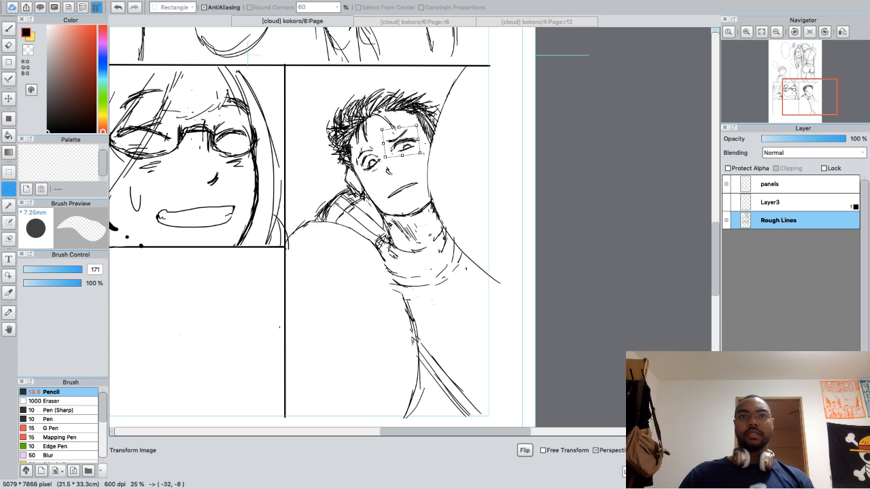
pyautogui.hotkey('ctrl', '-')
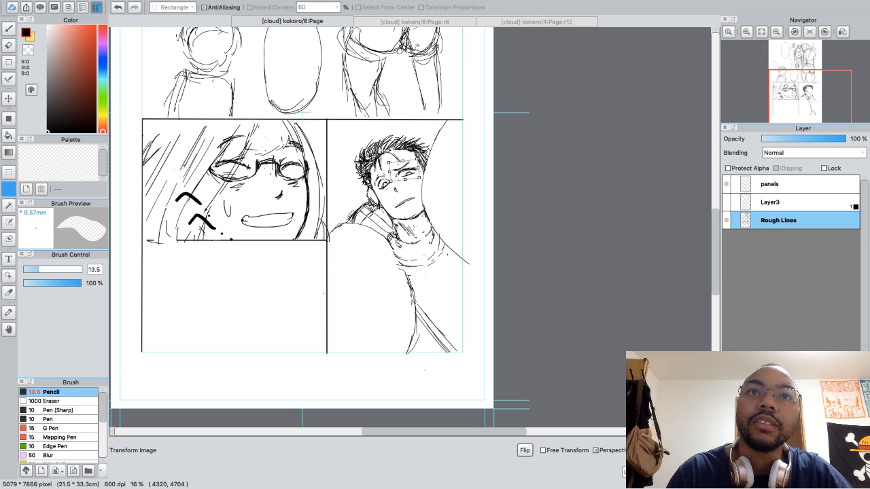
pyautogui.press('Return')
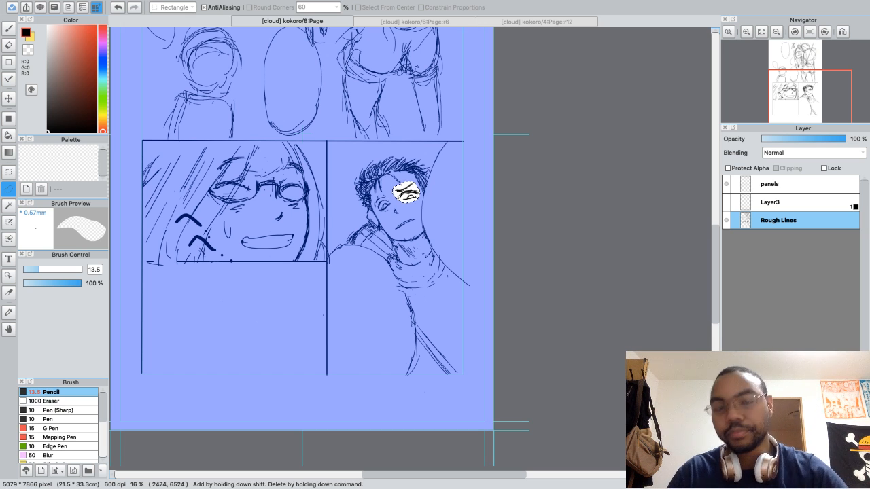
# Transform the selected eye and eyebrow farther from the bottom-right character's visible ear, shrinking them slightly
pyautogui.press('super+t')
pyautogui.press('super+equal')
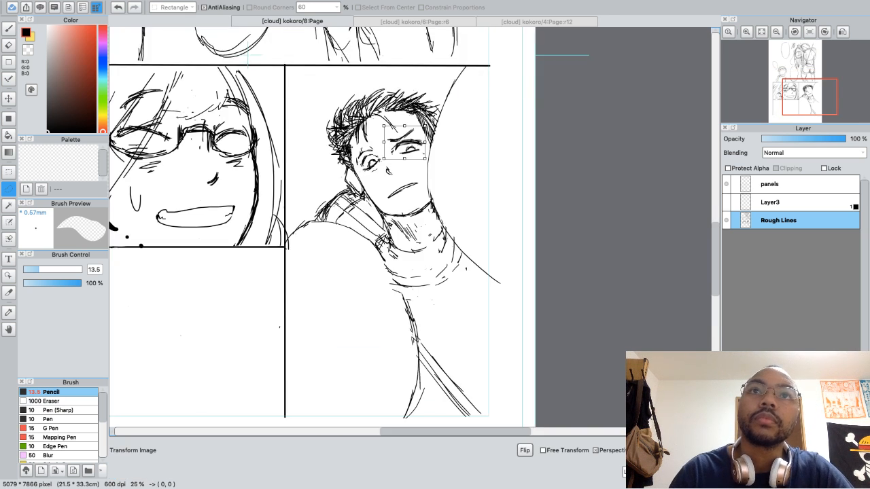
pyautogui.click(673, 471)
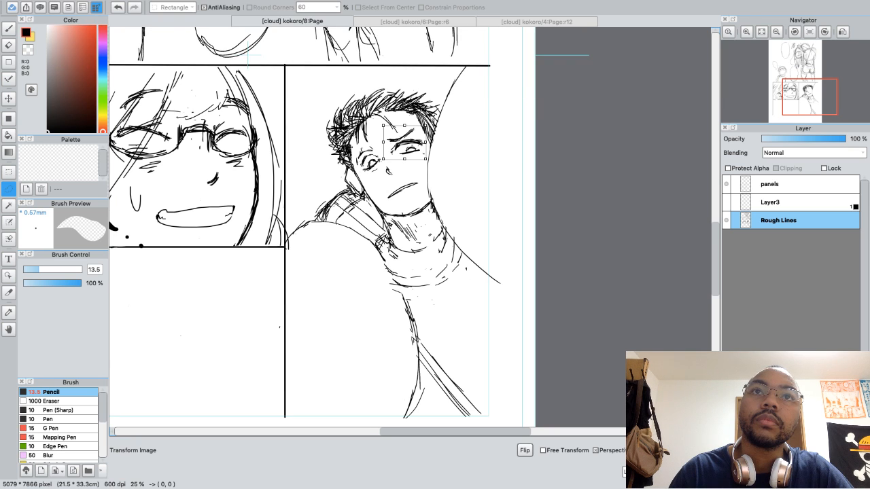
pyautogui.click(673, 471)
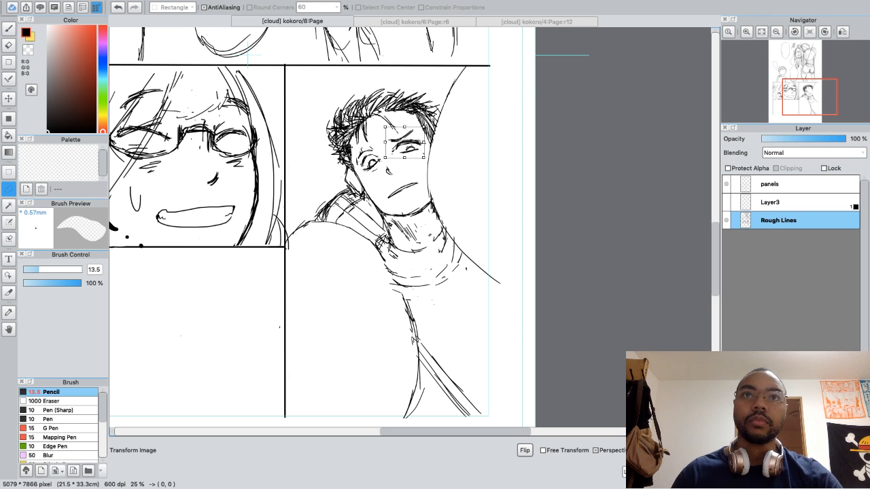
# Shift that eye and eyebrow toward the nose, tilt them counter-clockwise to raise the outer end, apply the transform and deselect
pyautogui.press('Right')
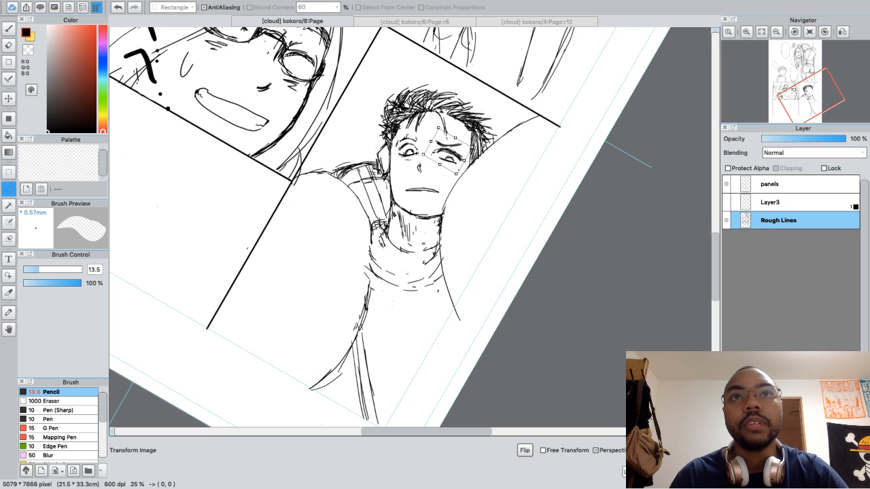
pyautogui.moveTo(479, 146); pyautogui.dragTo(442, 150)
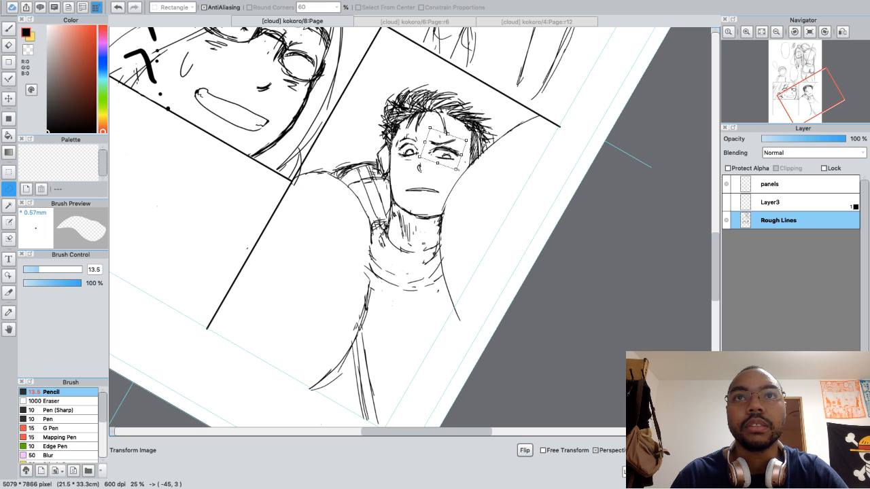
pyautogui.moveTo(456, 169); pyautogui.dragTo(443, 146)
pyautogui.press('Down')
pyautogui.press('Down')
pyautogui.press('Down')
pyautogui.press('Down')
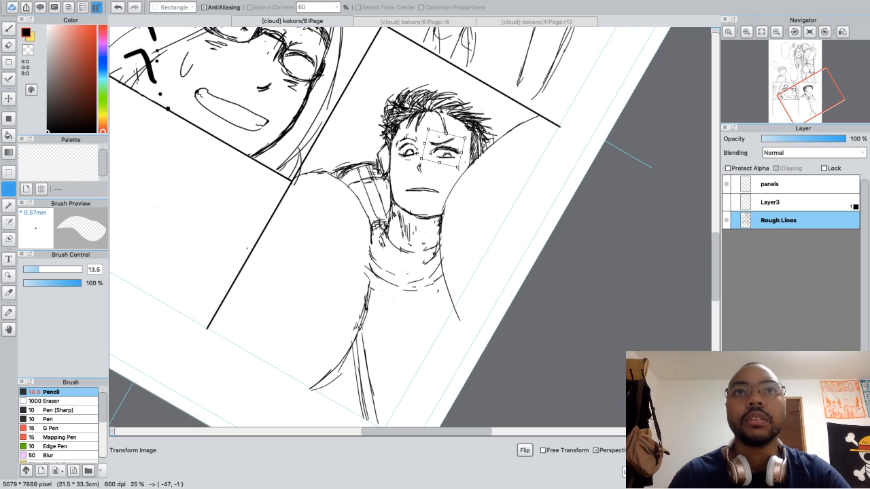
pyautogui.press('Up')
pyautogui.press('Right')
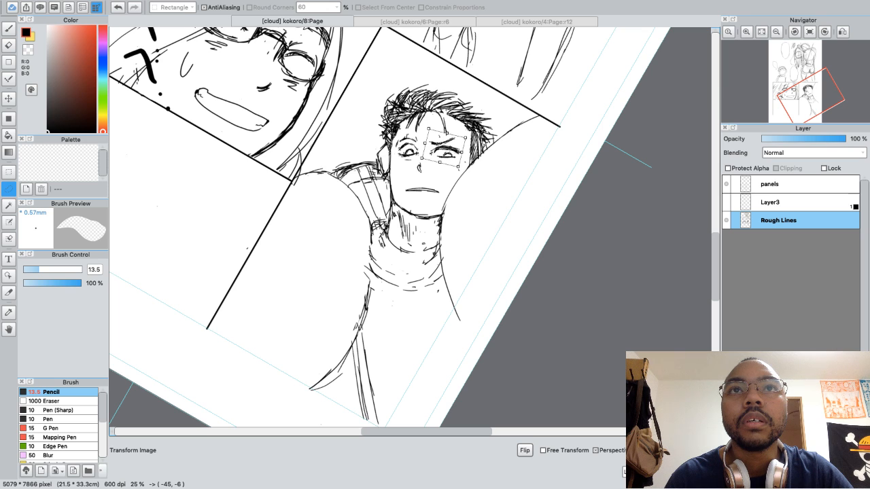
pyautogui.moveTo(444, 147); pyautogui.dragTo(445, 149)
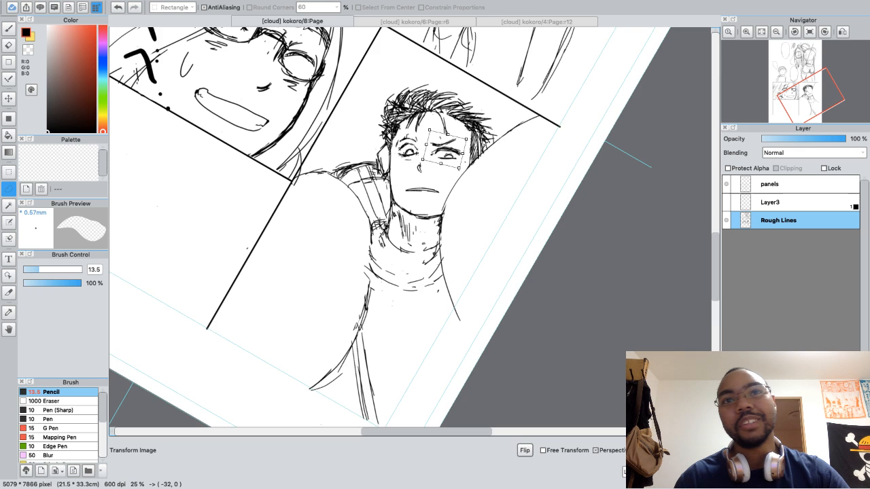
pyautogui.press('Return')
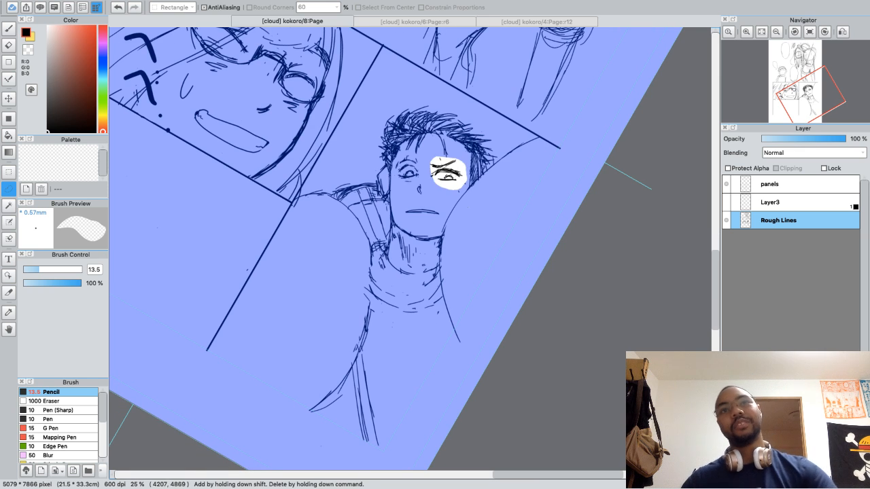
pyautogui.press('super+d')
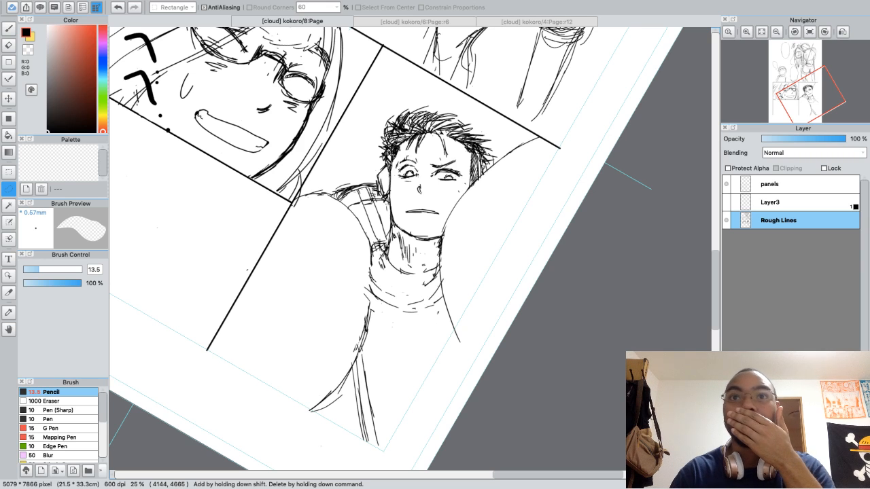
# Examine the adjusted eyes against the tilted head and the whole page at different zoom levels and rotations
pyautogui.press('Right')
pyautogui.press('Left')
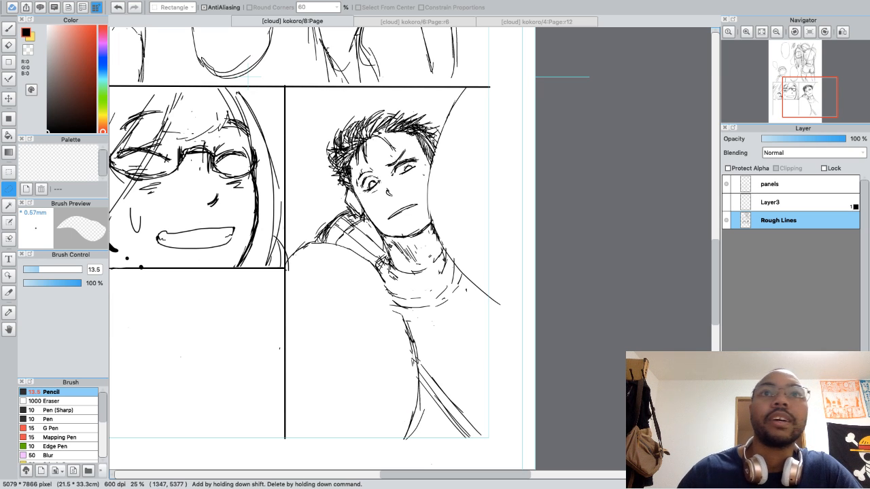
pyautogui.press('b')
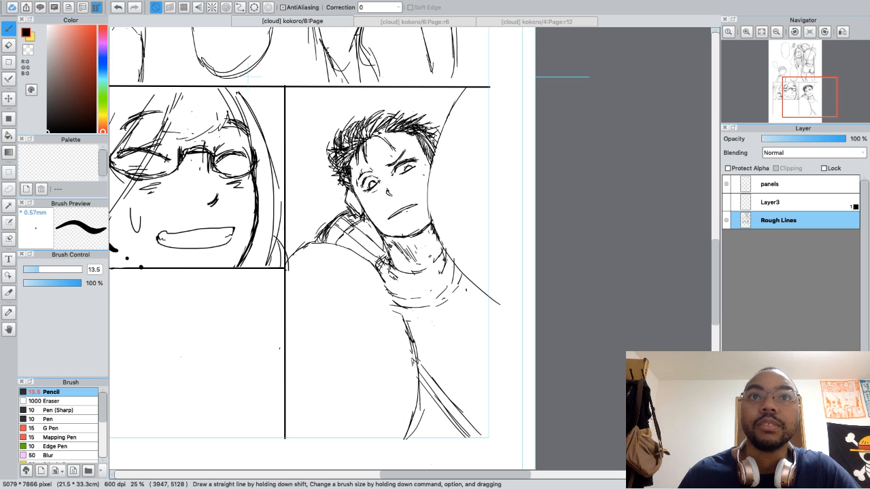
pyautogui.press('super+minus')
pyautogui.press('super+plus')
pyautogui.press('super+plus')
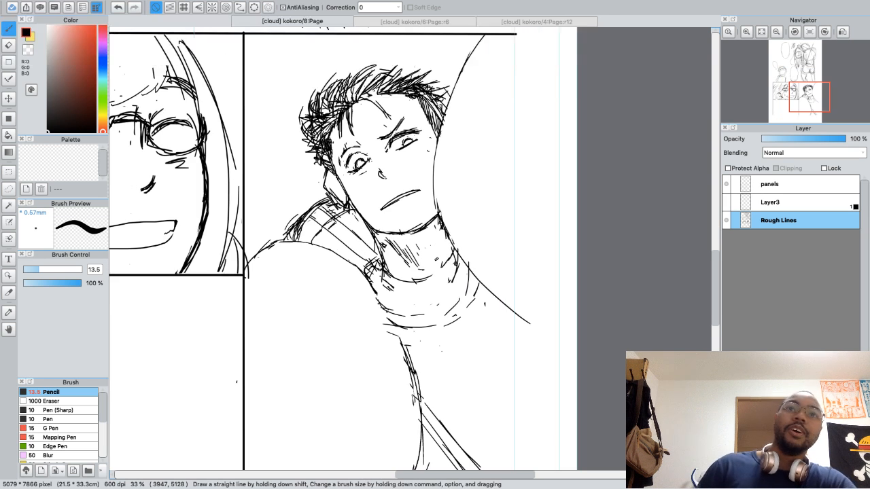
pyautogui.press('super+minus')
pyautogui.press('super+minus')
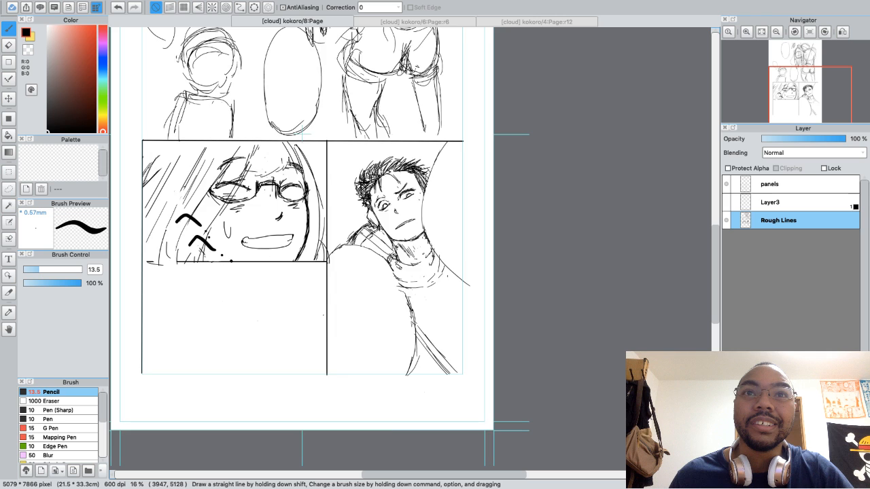
# Undo the latest edits to the man's face and clear the selection around his eye beside the curved line
pyautogui.press('super+z')
pyautogui.press('super+z')
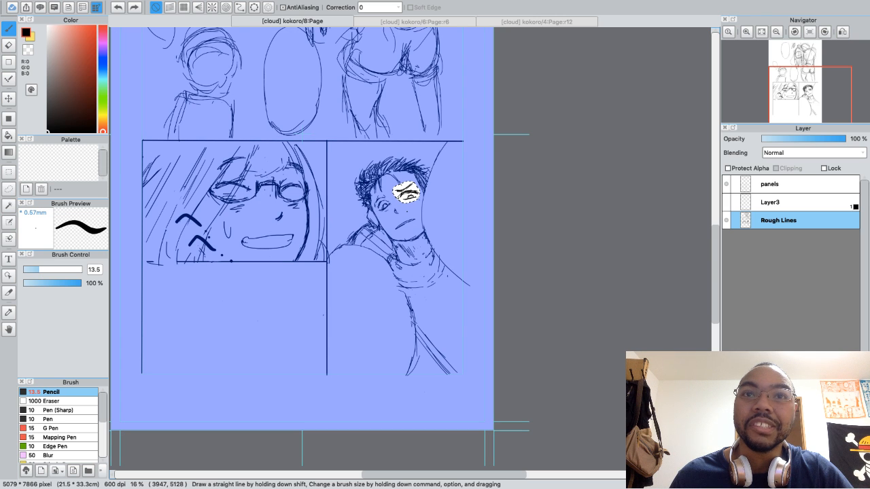
pyautogui.press('super+z')
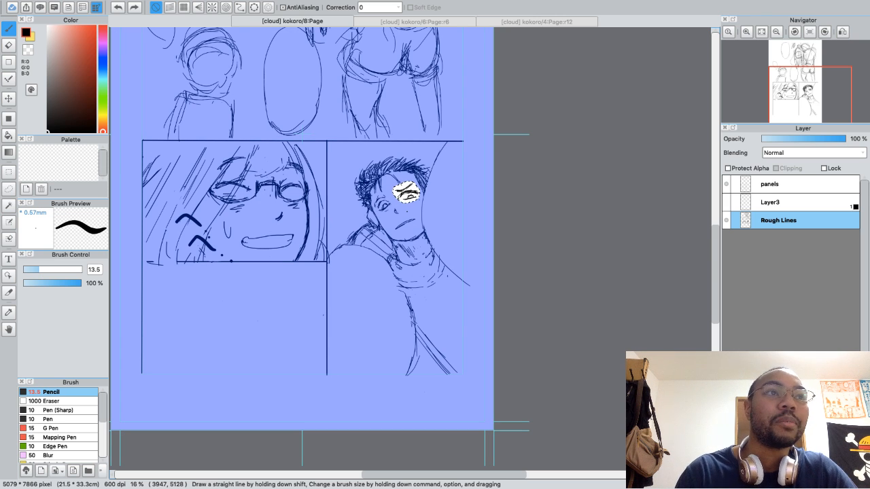
pyautogui.click(9, 189)
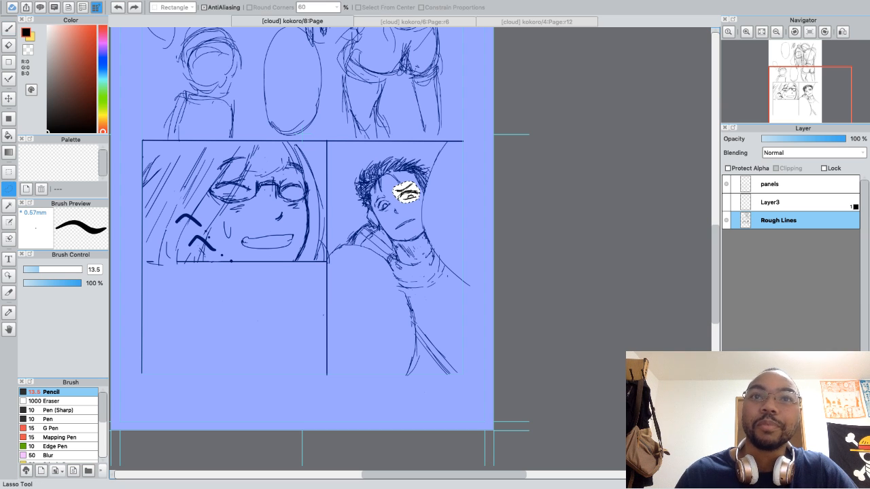
pyautogui.press('super+d')
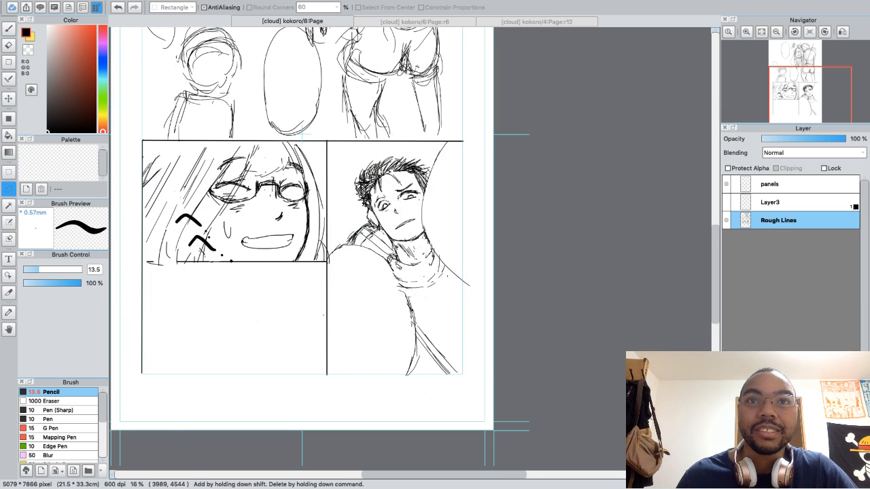
# Erase the iris and lower lid of the man's eye nearest the curved line and redraw them with the 13.5 Pencil
pyautogui.press('super+minus')
pyautogui.press('super+minus')
pyautogui.press('super+plus')
pyautogui.press('super+plus')
pyautogui.press('super+plus')
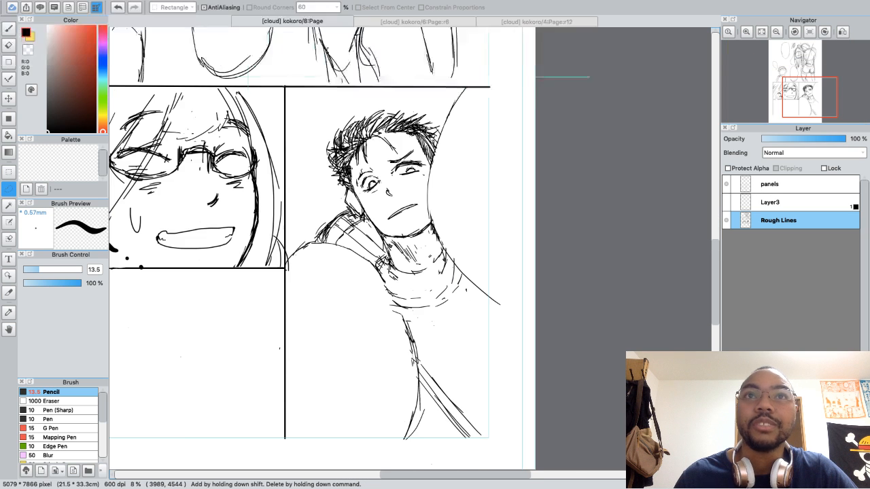
pyautogui.press('super+plus')
pyautogui.press('super+plus')
pyautogui.press('super+plus')
pyautogui.moveTo(414, 45); pyautogui.dragTo(390, 125)
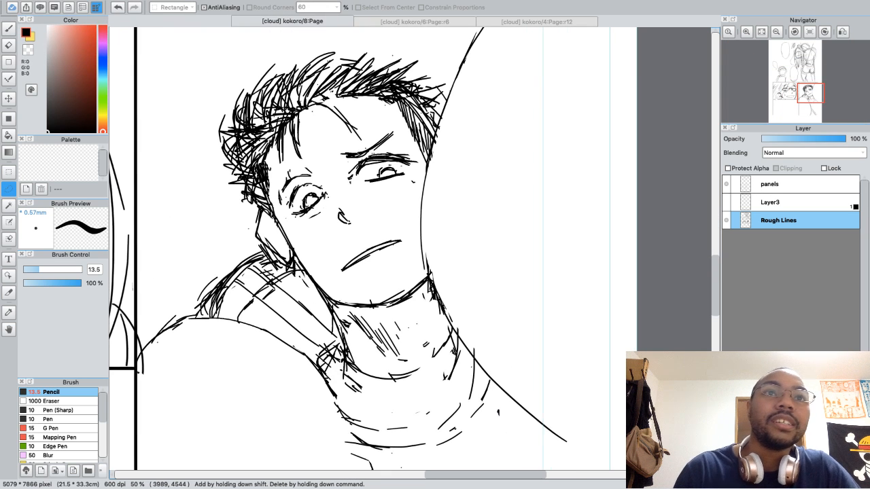
pyautogui.press('e')
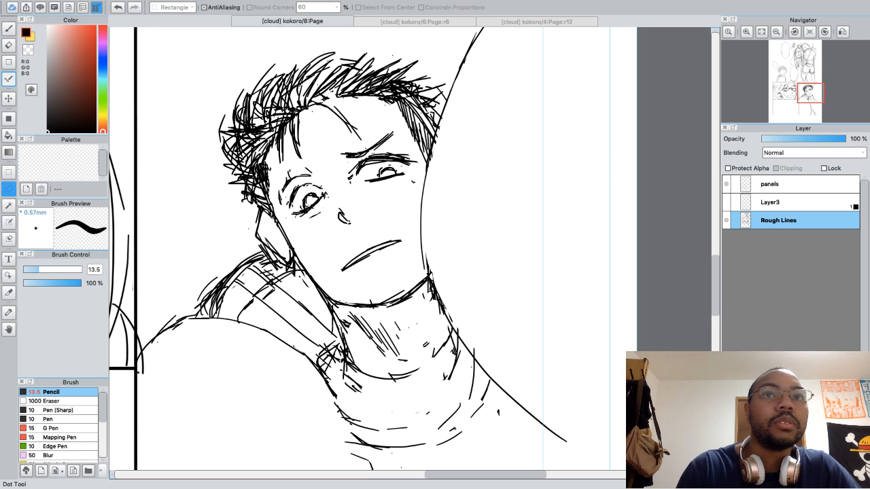
pyautogui.press('e')
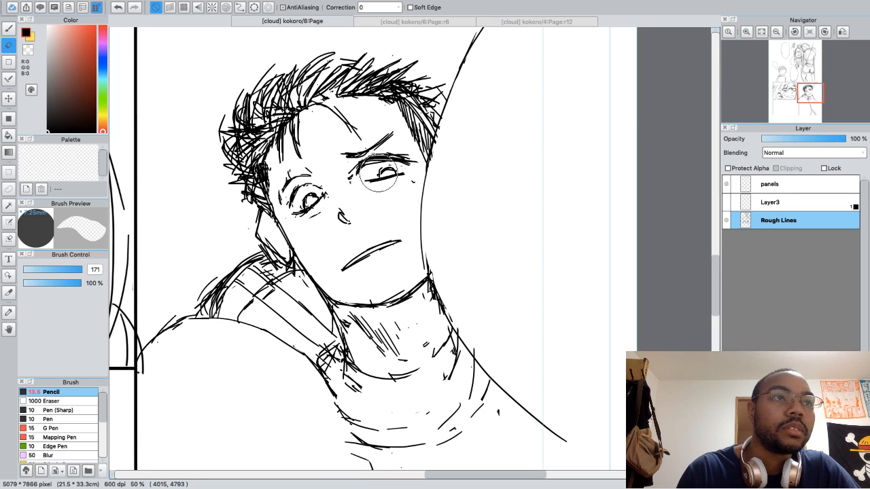
pyautogui.press('l')
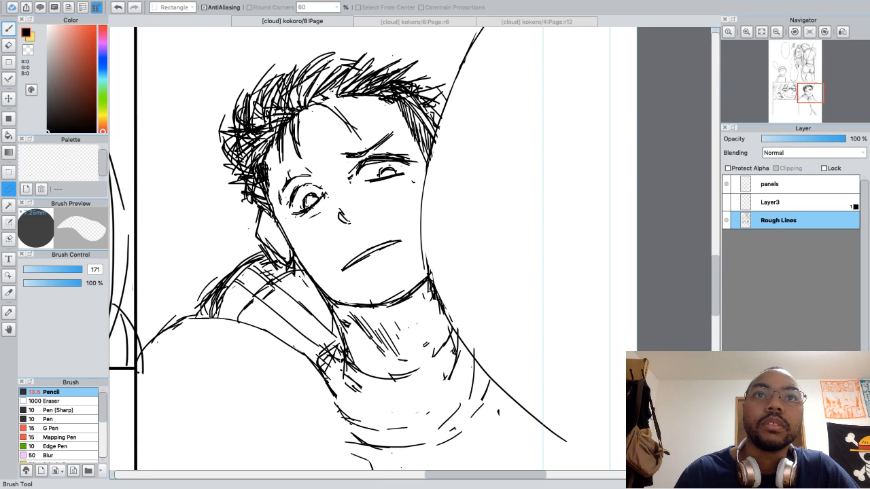
pyautogui.press('e')
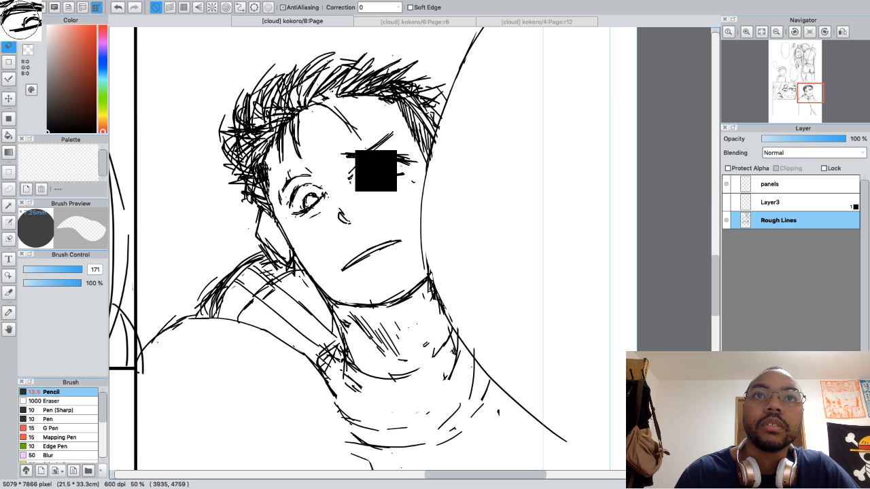
pyautogui.moveTo(382, 176)
pyautogui.mouseDown()
pyautogui.moveTo(370, 170)
pyautogui.moveTo(390, 170)
pyautogui.moveTo(374, 172)
pyautogui.mouseUp()
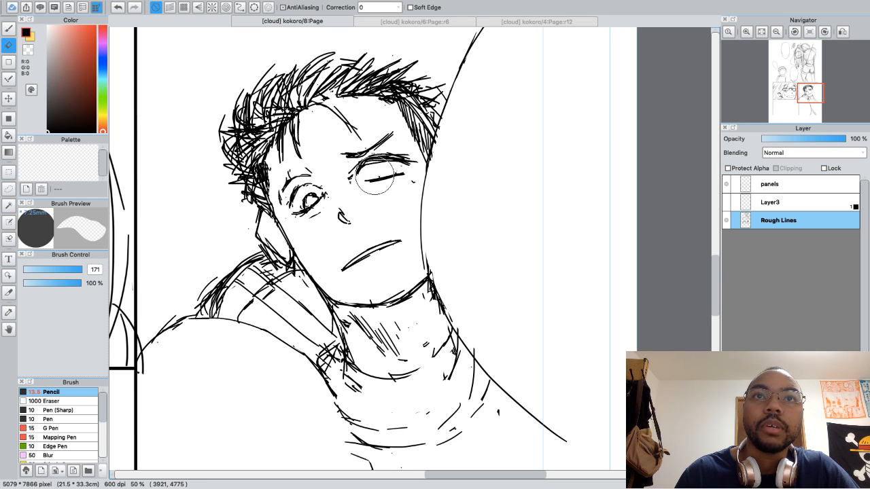
pyautogui.press('b')
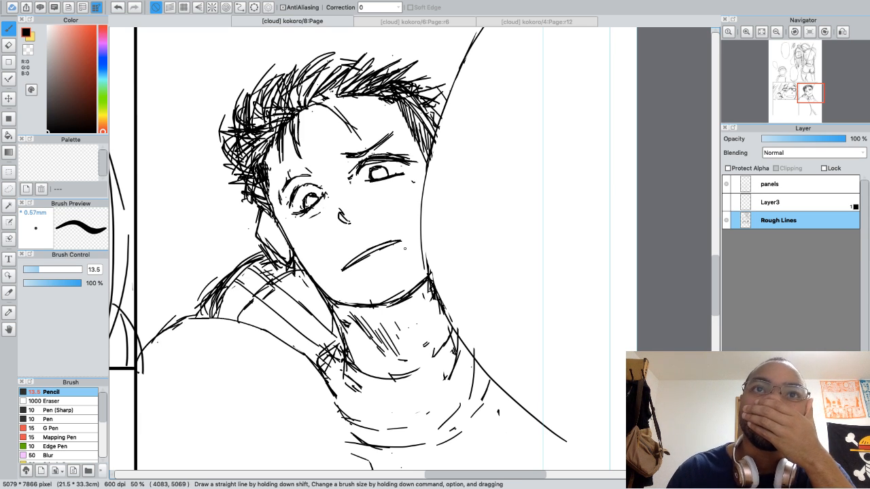
# Erase the heavy upper eyelid lines over the redrawn iris and pencil in a thinner lid
pyautogui.press('e')
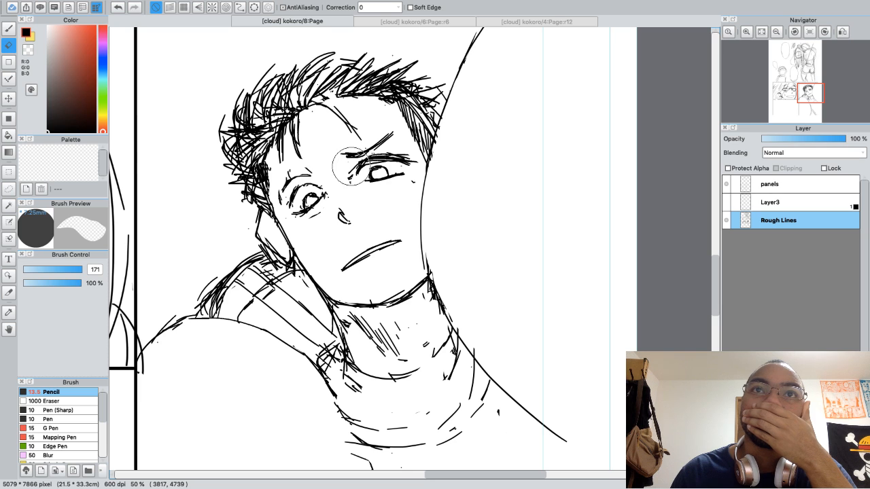
pyautogui.moveTo(391, 153)
pyautogui.mouseDown()
pyautogui.moveTo(357, 162)
pyautogui.moveTo(346, 183)
pyautogui.mouseUp()
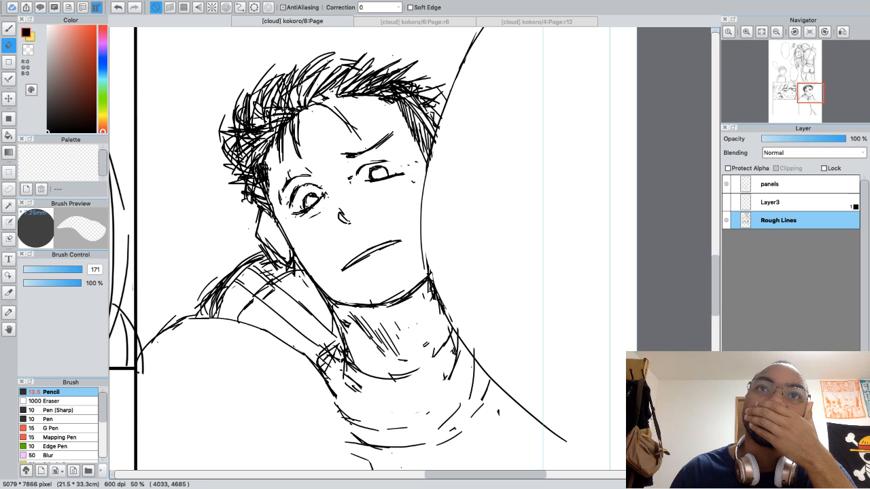
pyautogui.press('b')
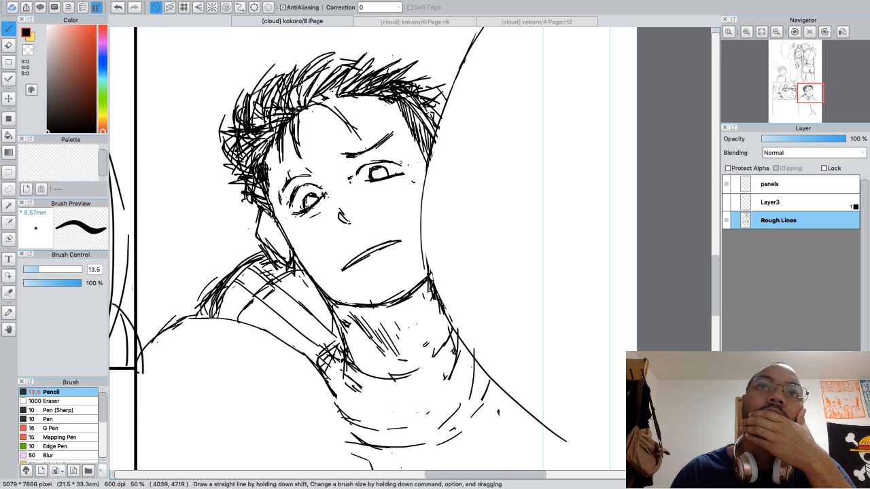
pyautogui.press('e')
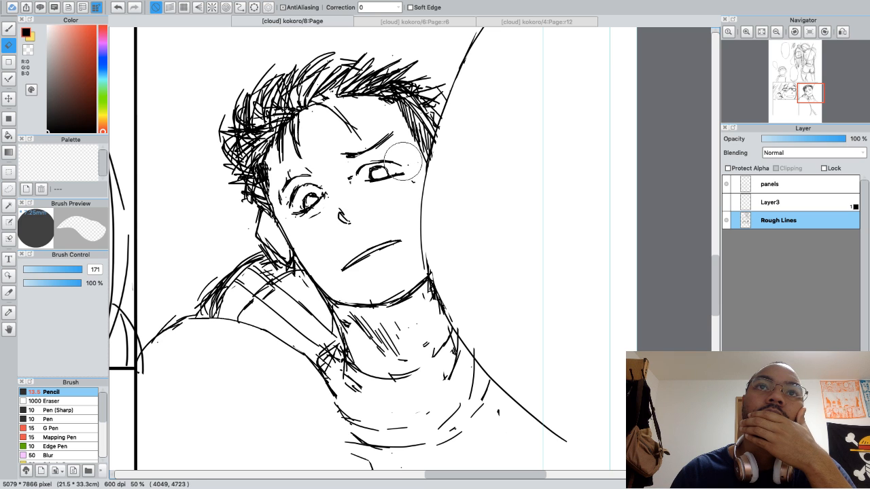
pyautogui.press('b')
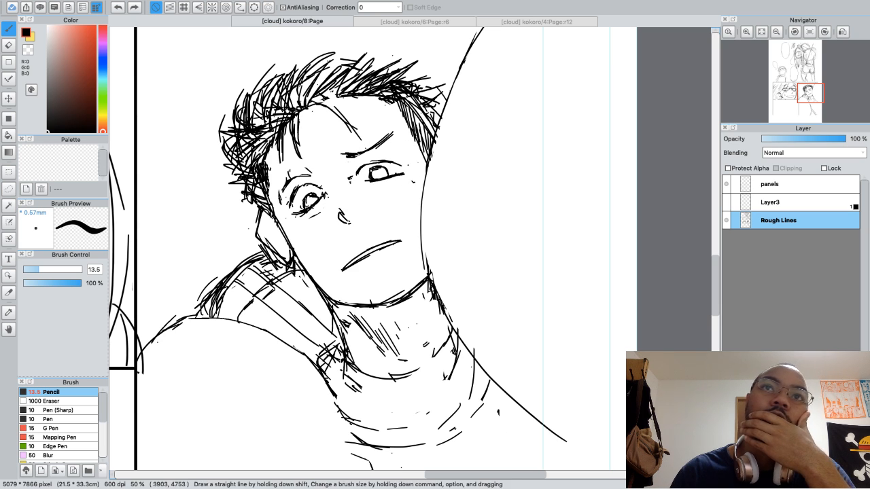
pyautogui.press('e')
pyautogui.moveTo(394, 136)
pyautogui.mouseDown()
pyautogui.moveTo(343, 159)
pyautogui.moveTo(390, 141)
pyautogui.moveTo(354, 160)
pyautogui.mouseUp()
pyautogui.press('b')
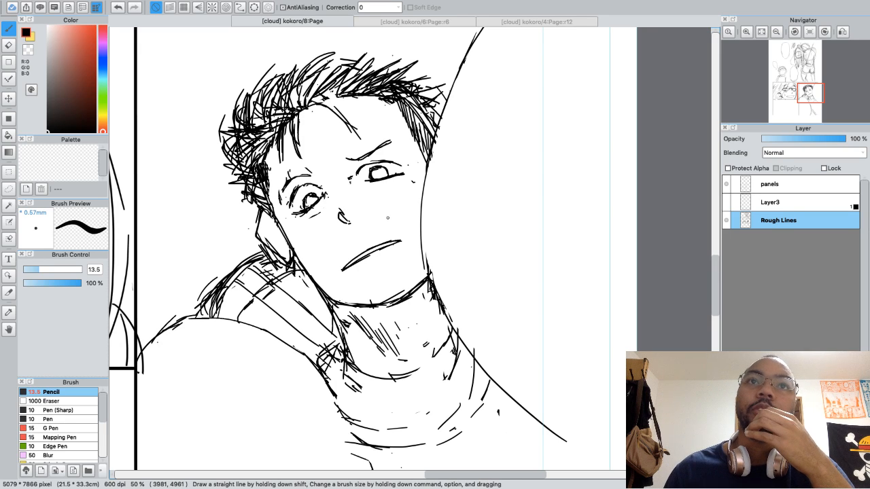
pyautogui.press('super+z')
pyautogui.press('super+z')
pyautogui.press('super+z')
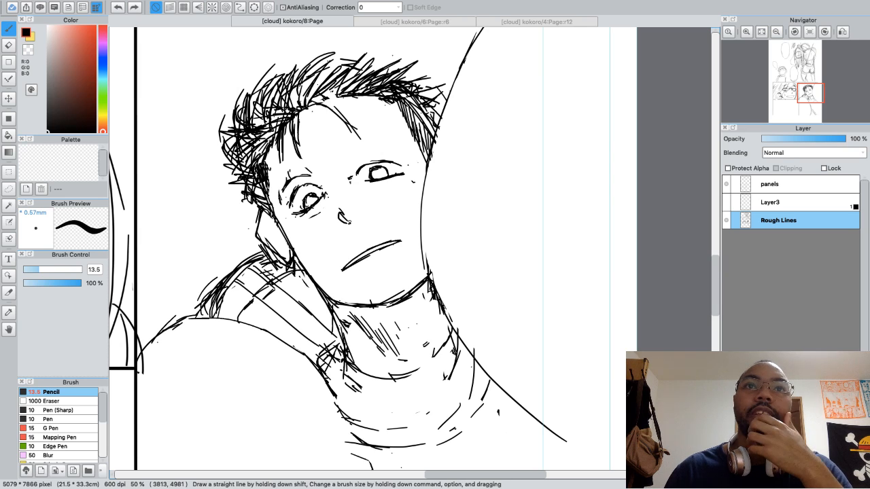
pyautogui.moveTo(341, 156); pyautogui.dragTo(393, 133)
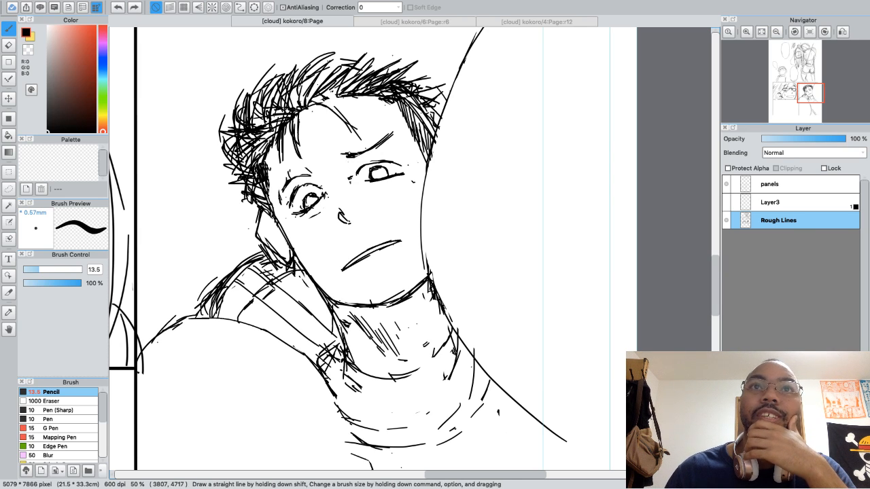
# Erase the eyebrow above the reworked eye completely and redraw it as a thinner curved brow
pyautogui.press('e')
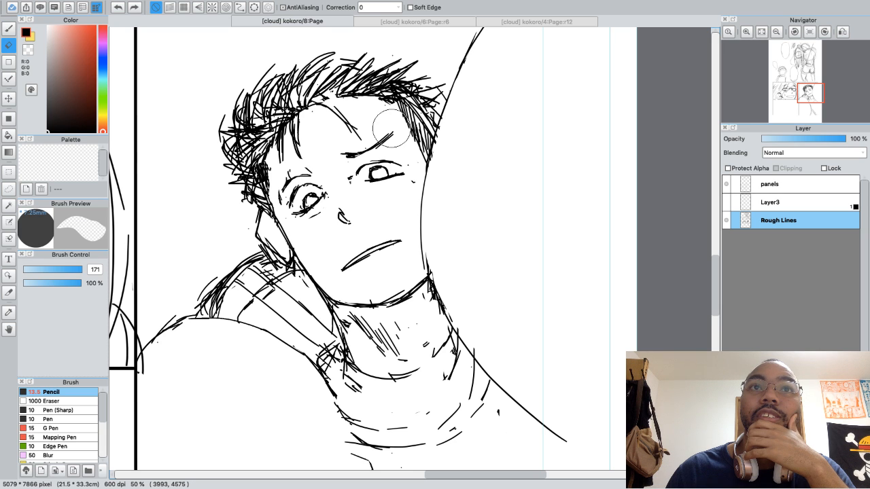
pyautogui.moveTo(392, 128); pyautogui.dragTo(347, 157)
pyautogui.press('b')
pyautogui.press('e')
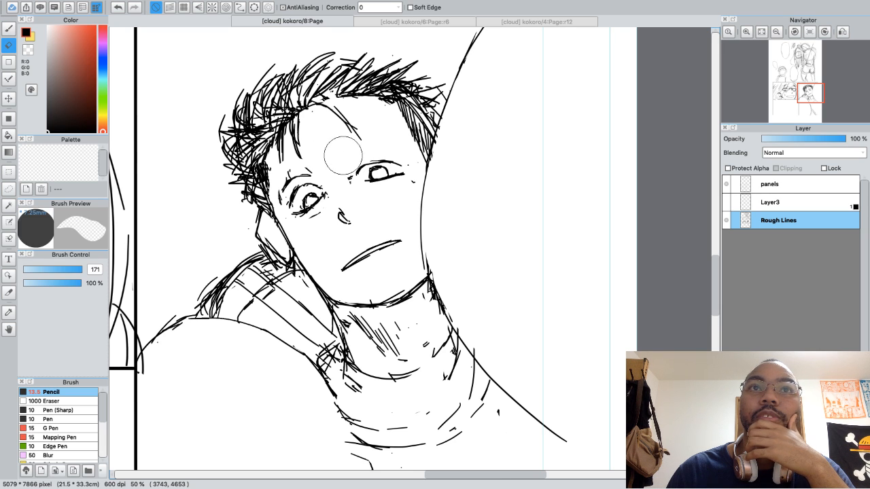
pyautogui.click(342, 155)
pyautogui.press('b')
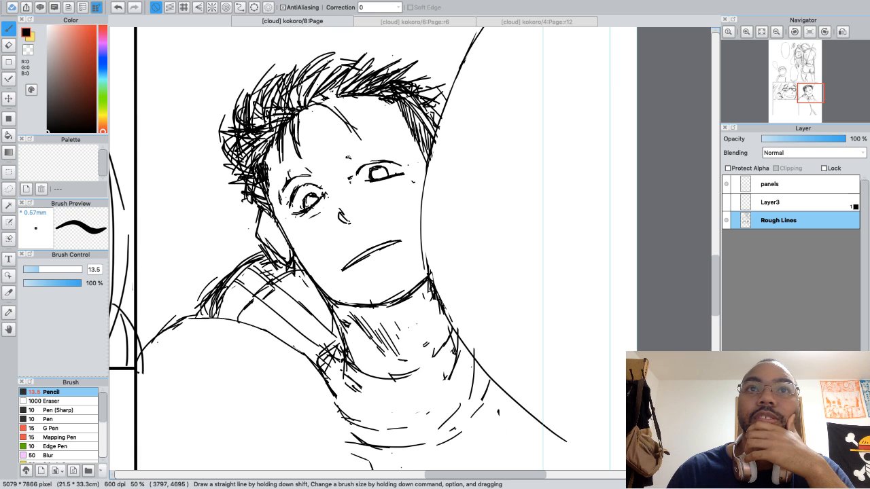
pyautogui.moveTo(355, 157)
pyautogui.mouseDown()
pyautogui.moveTo(370, 150)
pyautogui.moveTo(351, 159)
pyautogui.mouseUp()
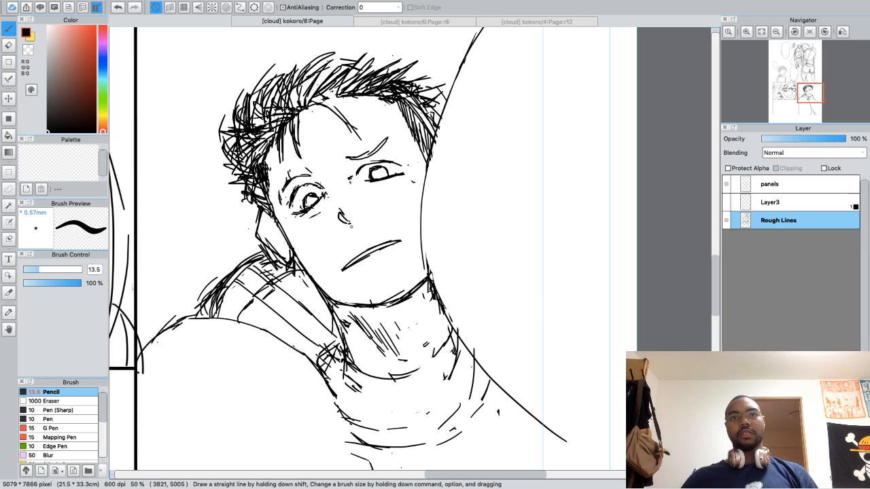
# Examine the man's revised expression within his panel and against the whole page layout
pyautogui.press('super+minus')
pyautogui.press('super+plus')
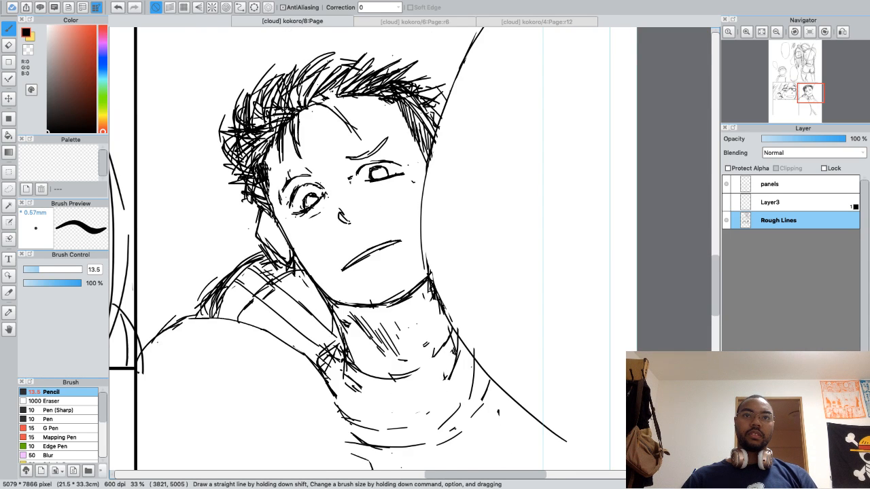
pyautogui.press('super+minus')
pyautogui.press('super+minus')
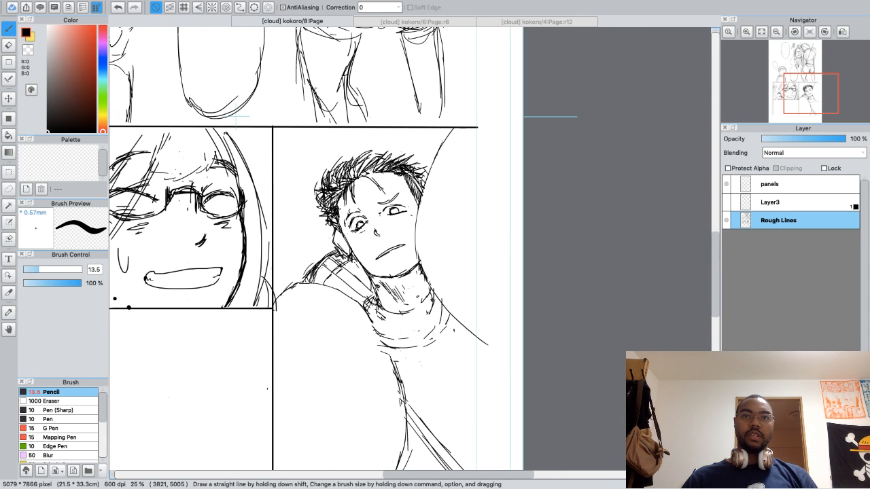
pyautogui.press('super+minus')
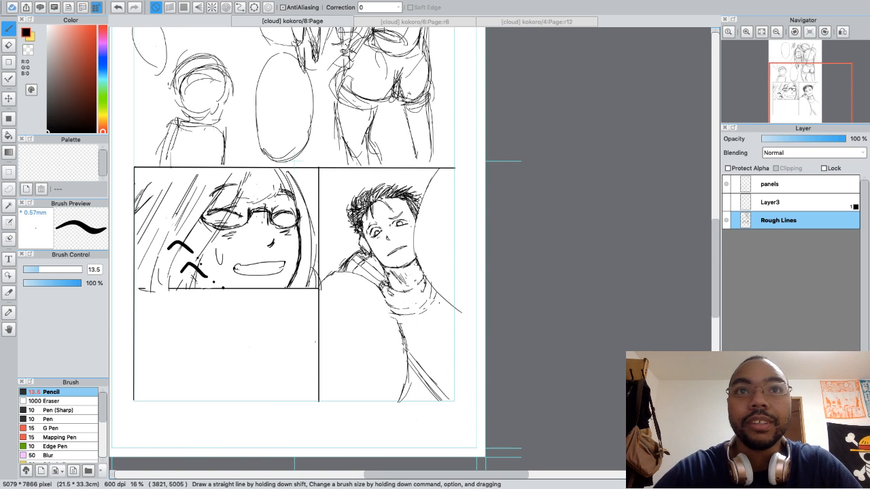
pyautogui.press('Right')
pyautogui.press('Left')
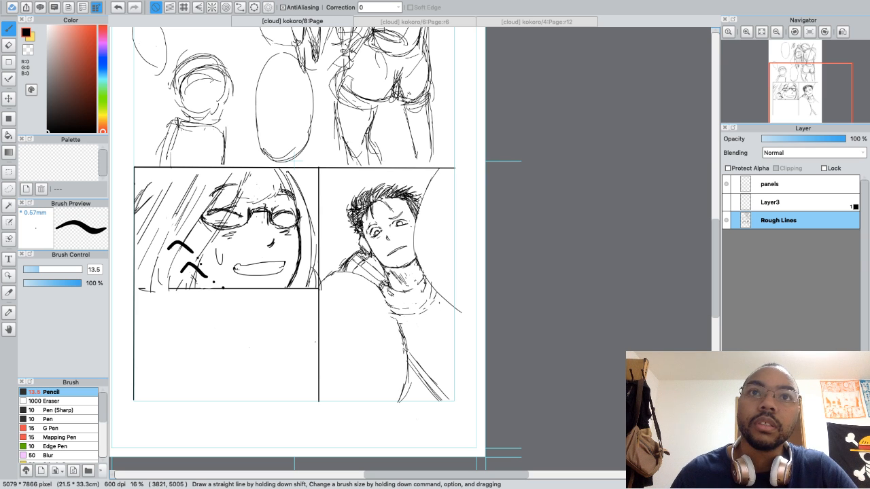
pyautogui.press('super+minus')
pyautogui.press('super+minus')
pyautogui.press('super+minus')
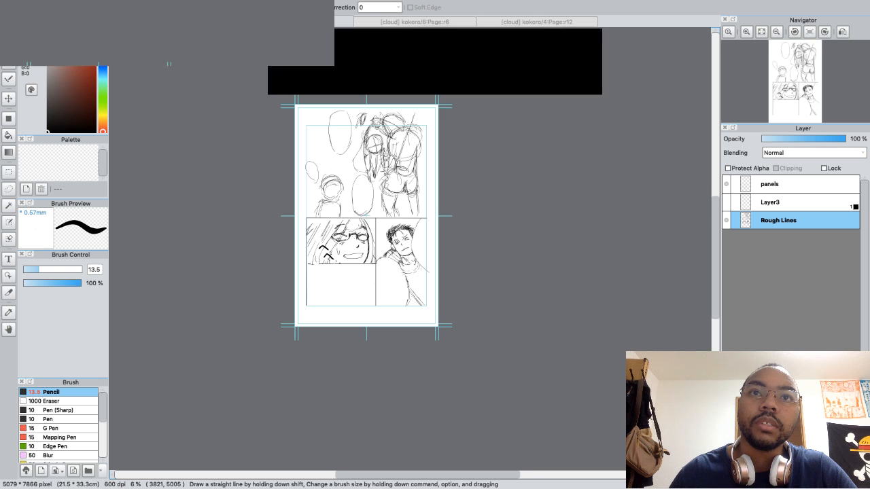
pyautogui.press('super+plus')
pyautogui.press('super+plus')
pyautogui.press('super+plus')
pyautogui.press('super+plus')
pyautogui.press('super+plus')
pyautogui.press('super+plus')
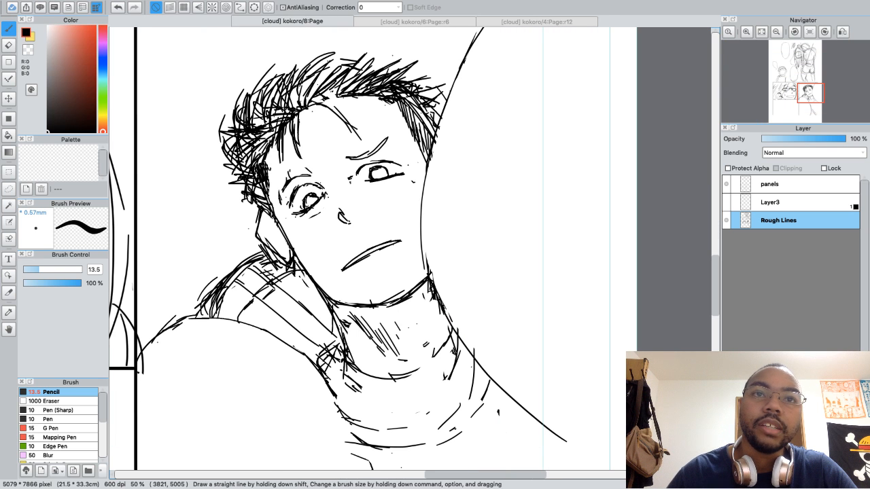
# Clean up the crossed lines where the man's neck meets his collar and redraw the neck edge with short pencil strokes
pyautogui.moveTo(350, 243); pyautogui.dragTo(317, 282)
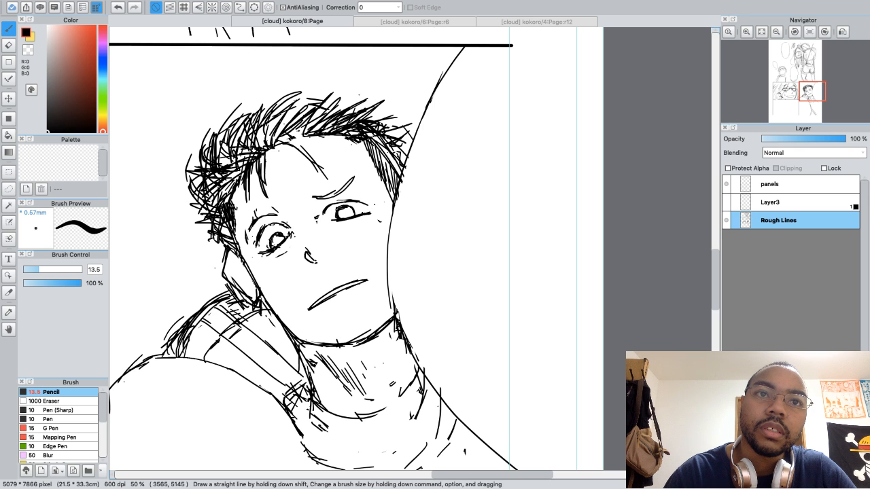
pyautogui.click(310, 373)
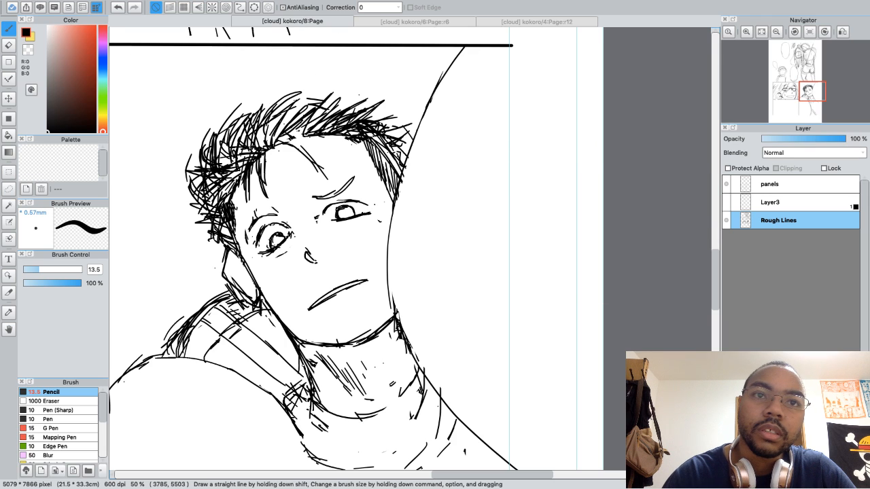
pyautogui.press('super+z')
pyautogui.press('e')
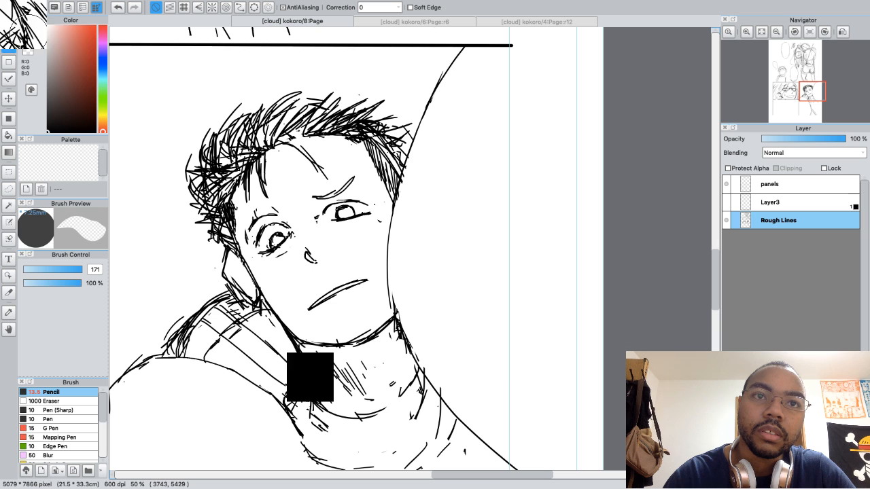
pyautogui.press('b')
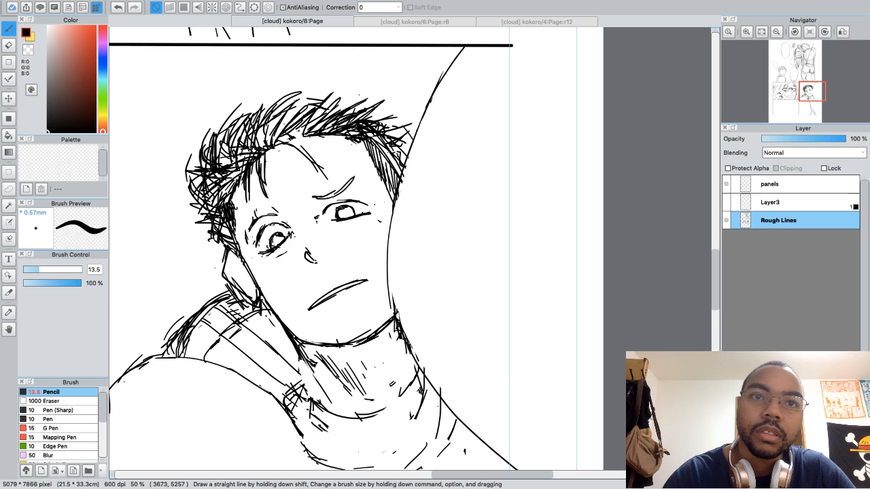
pyautogui.moveTo(312, 366); pyautogui.dragTo(329, 397)
pyautogui.moveTo(301, 350); pyautogui.dragTo(341, 412)
pyautogui.moveTo(307, 367); pyautogui.dragTo(330, 401)
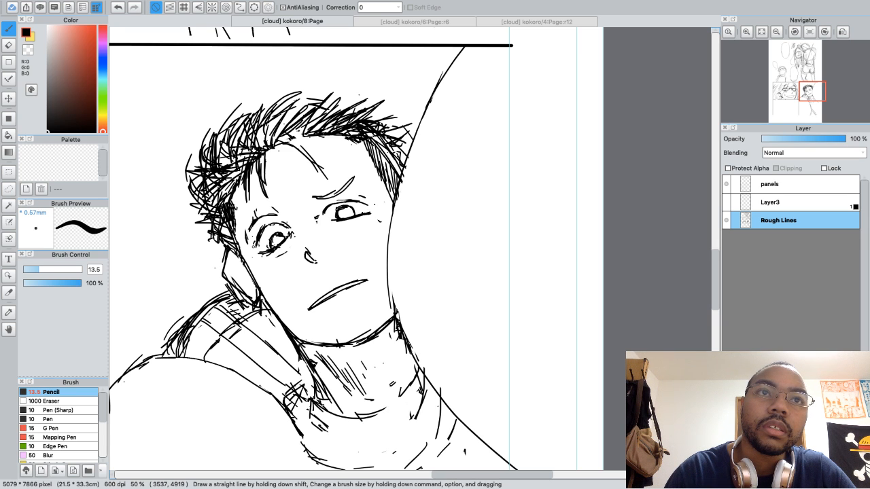
# Trim the outer end of the eyebrow nearest the man's ear and pencil it back in with a short stroke
pyautogui.press('e')
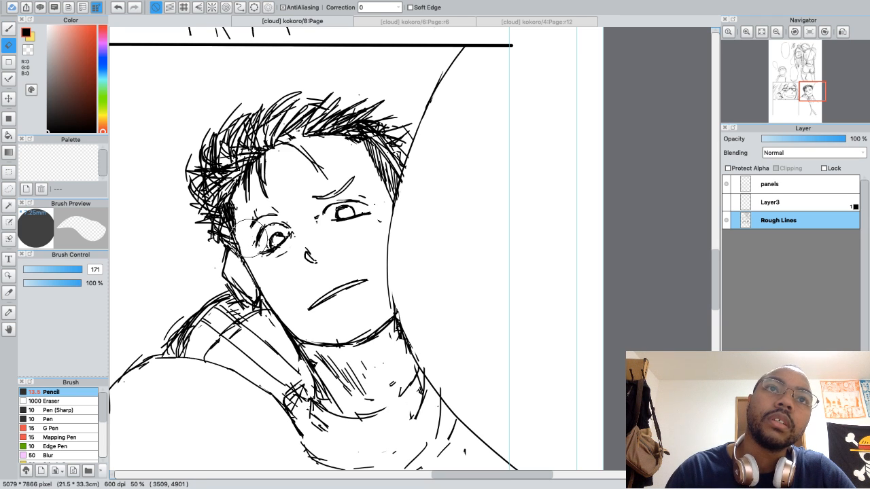
pyautogui.press('b')
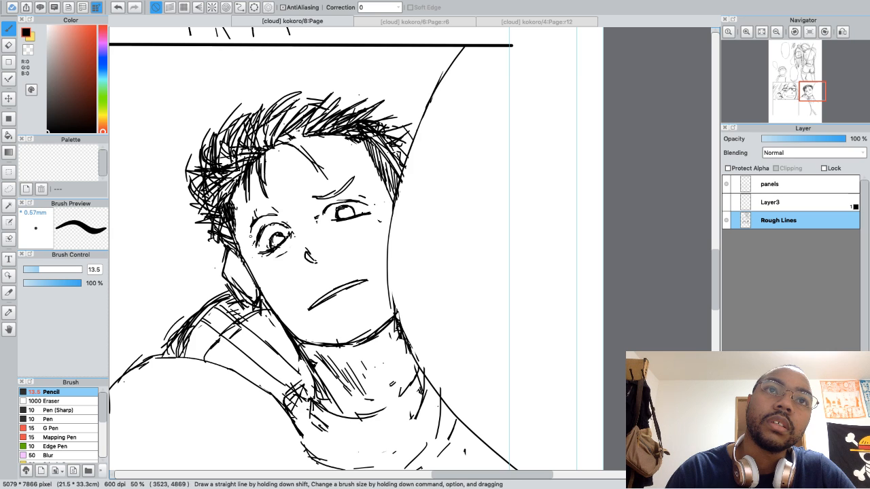
pyautogui.moveTo(251, 227); pyautogui.dragTo(248, 235)
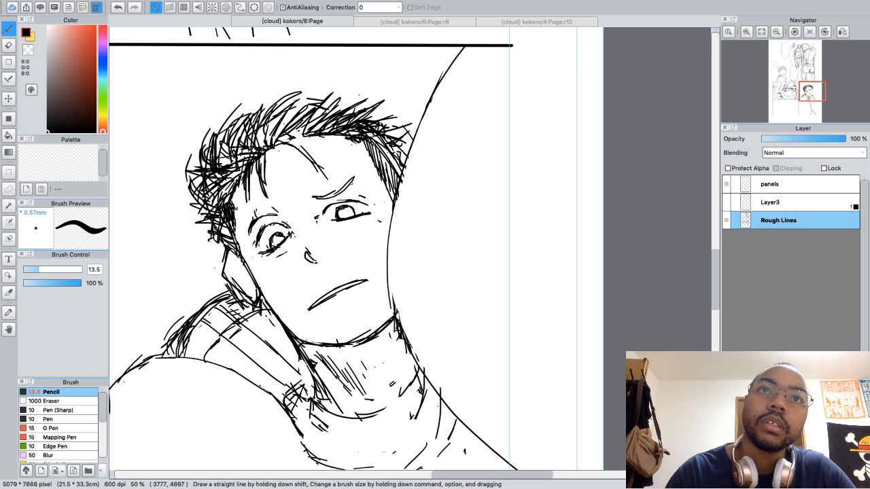
# Erase the eyebrow over the eye farther from the ear and redraw it as a darker, angled, furrowed brow
pyautogui.press('e')
pyautogui.moveTo(359, 170); pyautogui.dragTo(319, 196)
pyautogui.press('b')
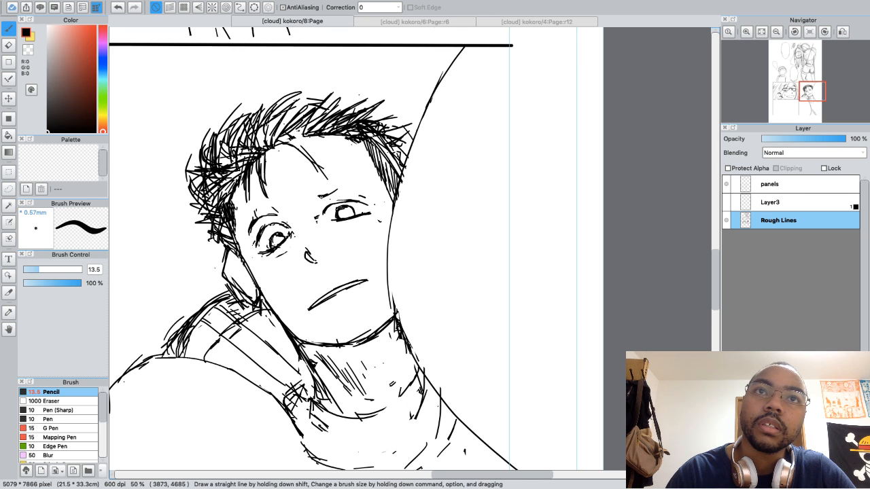
pyautogui.moveTo(328, 196); pyautogui.dragTo(361, 180)
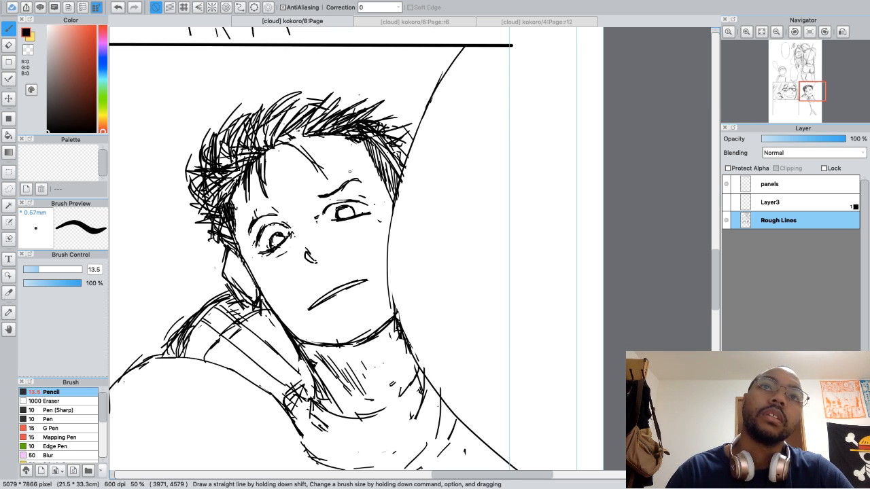
pyautogui.press('e')
pyautogui.press('b')
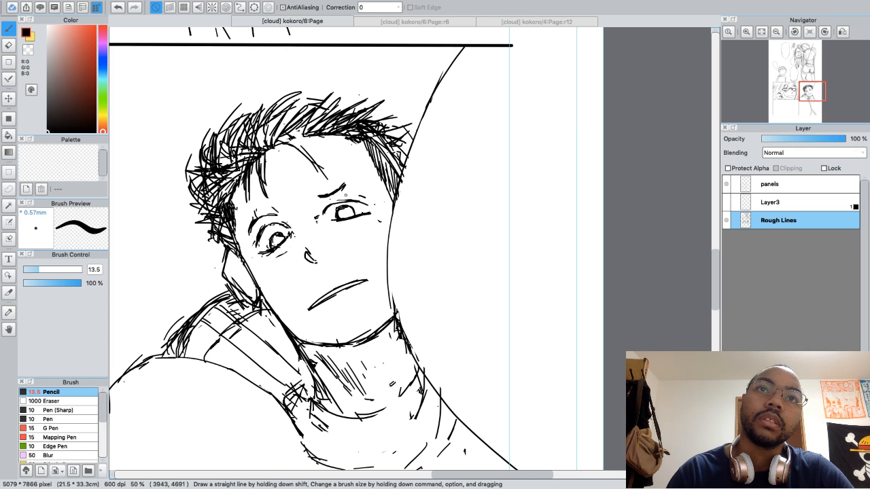
pyautogui.moveTo(345, 185); pyautogui.dragTo(353, 178)
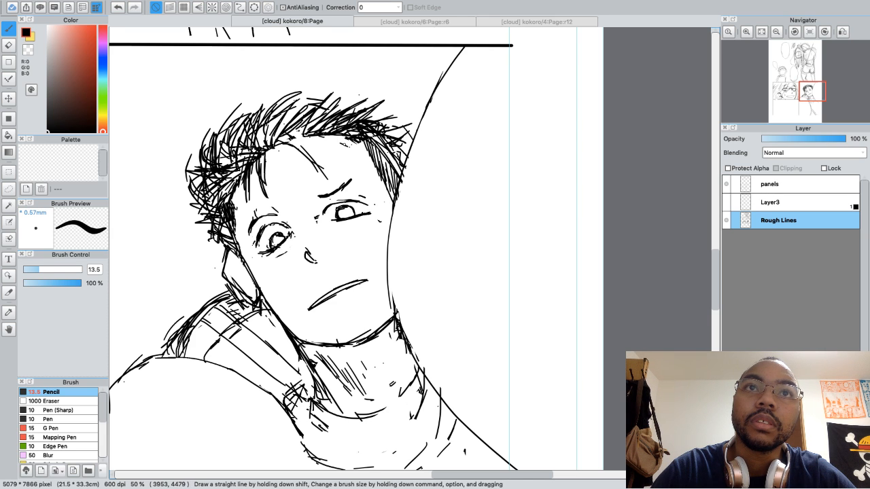
# Outline a new hairline along the temple farther from the ear and fill the hair behind it with dense pencil hatching
pyautogui.moveTo(337, 141)
pyautogui.mouseDown()
pyautogui.moveTo(358, 151)
pyautogui.moveTo(362, 169)
pyautogui.mouseUp()
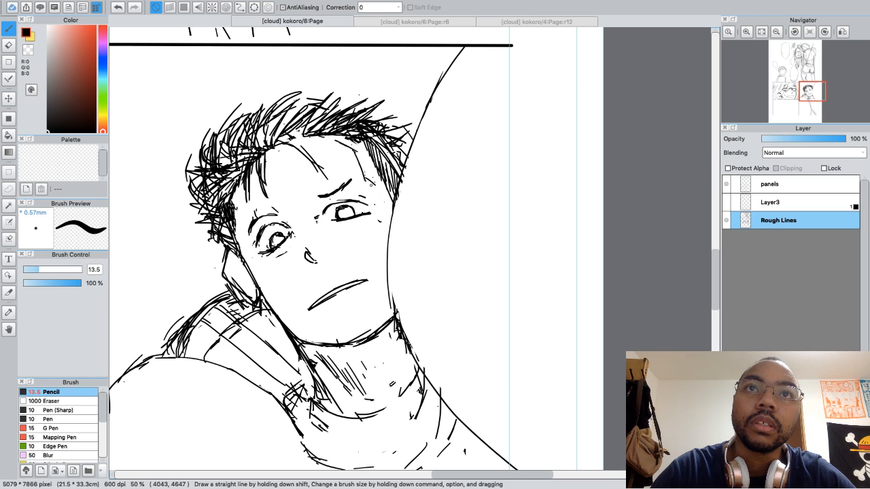
pyautogui.moveTo(367, 181); pyautogui.dragTo(386, 198)
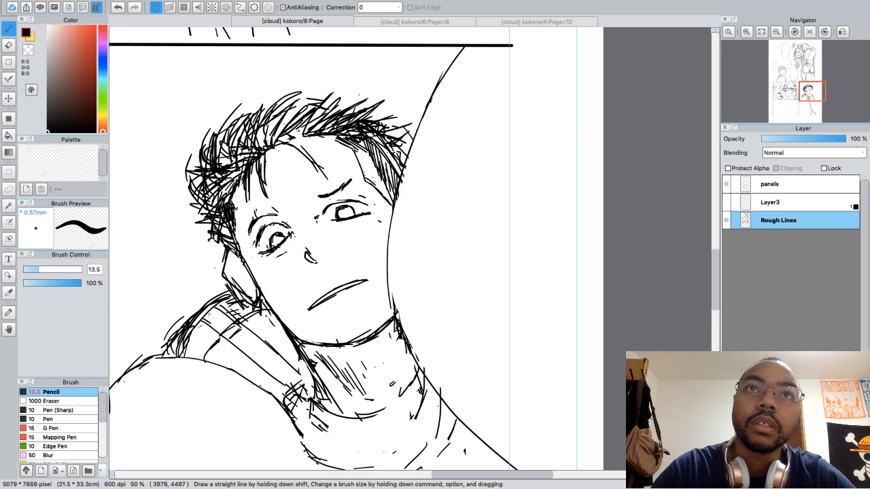
pyautogui.moveTo(366, 155); pyautogui.dragTo(385, 180)
pyautogui.moveTo(365, 173)
pyautogui.mouseDown()
pyautogui.moveTo(386, 184)
pyautogui.moveTo(378, 183)
pyautogui.mouseUp()
pyautogui.moveTo(377, 180); pyautogui.dragTo(392, 198)
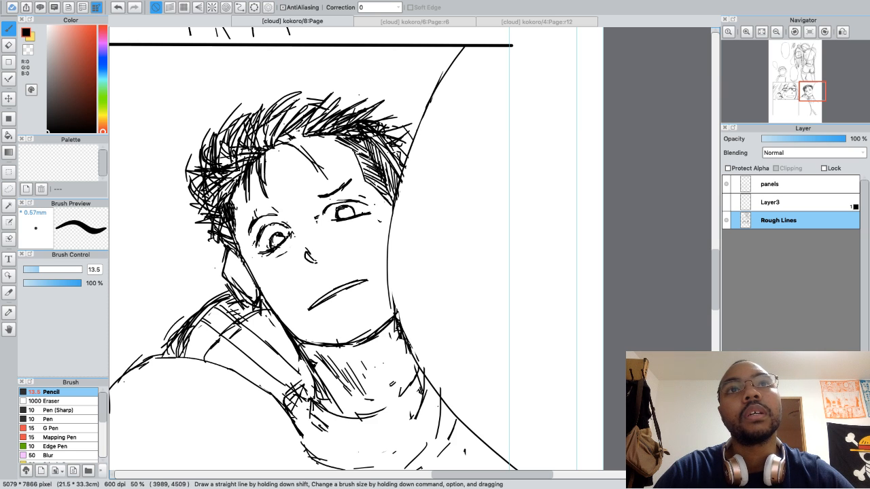
pyautogui.moveTo(356, 149); pyautogui.dragTo(366, 156)
pyautogui.moveTo(355, 145); pyautogui.dragTo(370, 169)
pyautogui.moveTo(369, 168); pyautogui.dragTo(375, 181)
pyautogui.moveTo(365, 150)
pyautogui.mouseDown()
pyautogui.moveTo(380, 162)
pyautogui.moveTo(392, 198)
pyautogui.mouseUp()
pyautogui.moveTo(399, 163); pyautogui.dragTo(397, 179)
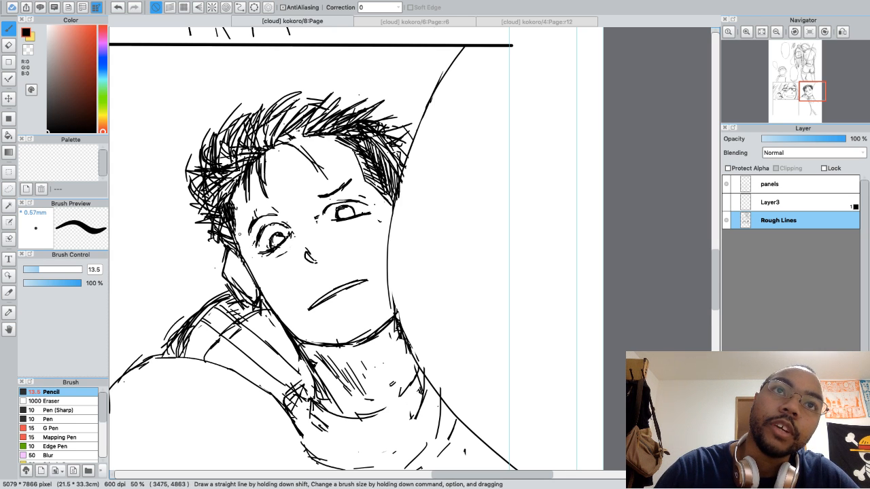
# Clean up the temple edge beside the ear and pencil a sideburn down along the face in front of the ear
pyautogui.press('e')
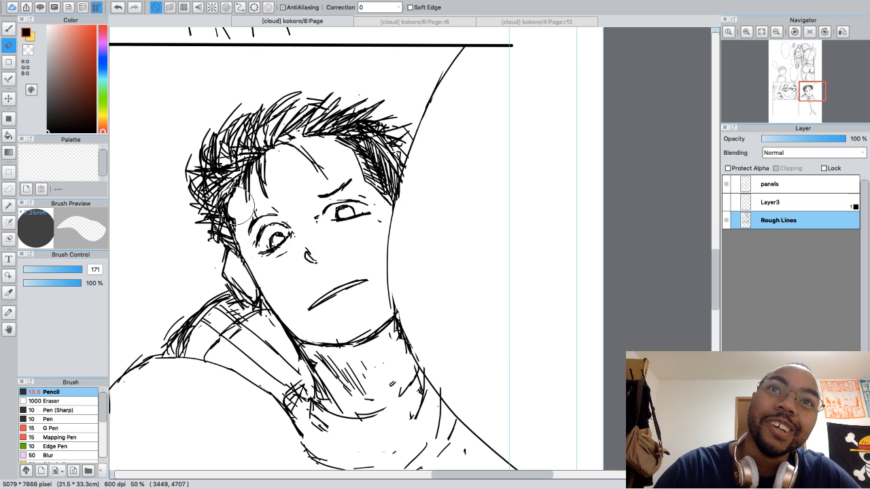
pyautogui.press('b')
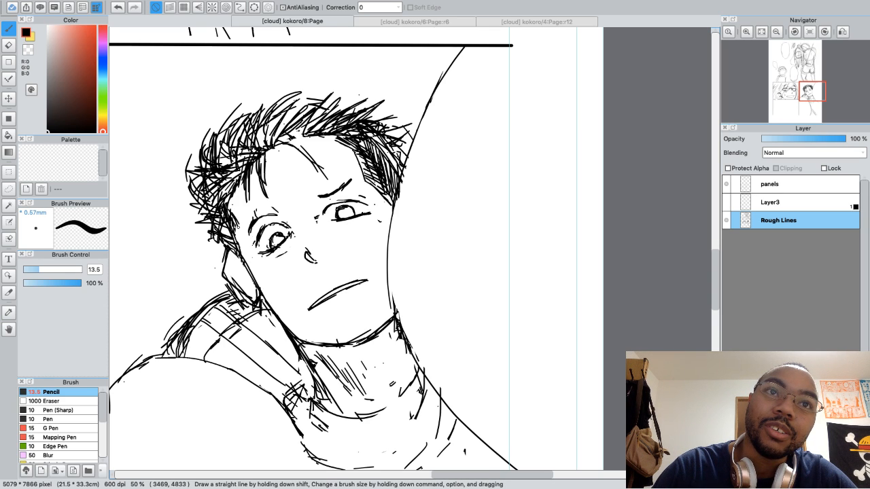
pyautogui.moveTo(238, 227); pyautogui.dragTo(250, 266)
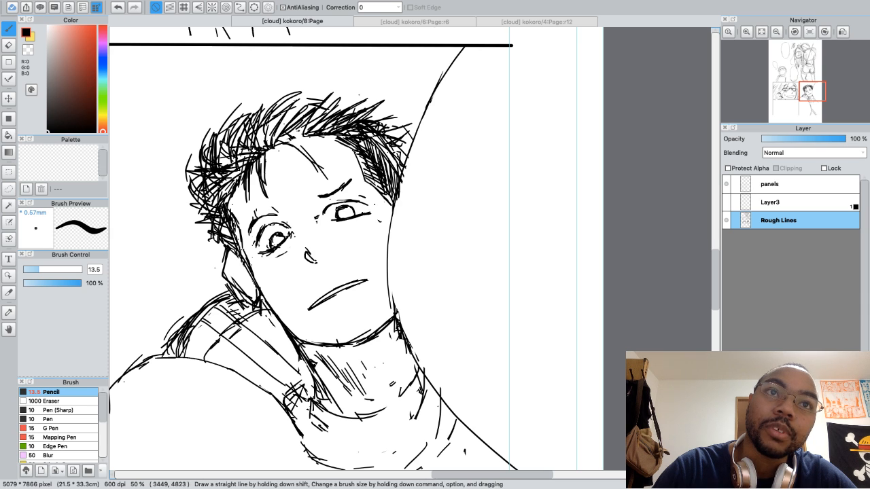
pyautogui.moveTo(243, 245); pyautogui.dragTo(245, 255)
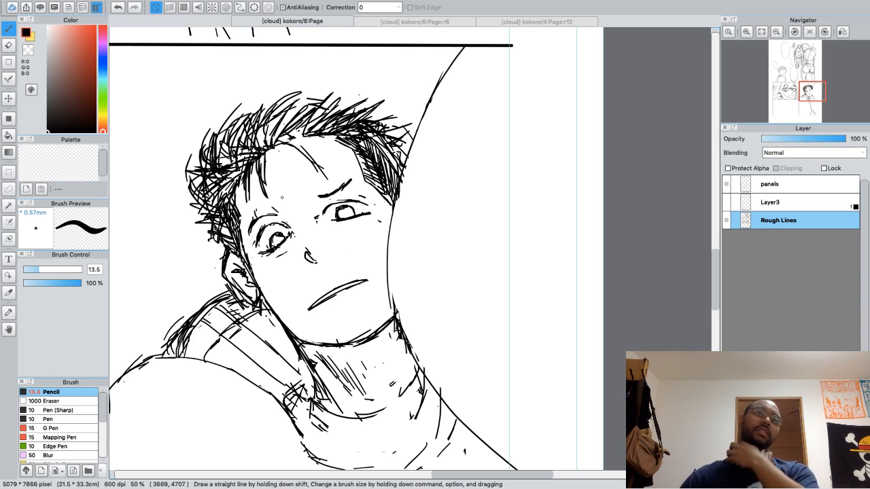
# Try redrawing the iris of the eye nearest the ear as a wider shape, and undo those changes
pyautogui.press('super+plus')
pyautogui.press('super+plus')
pyautogui.press('super+plus')
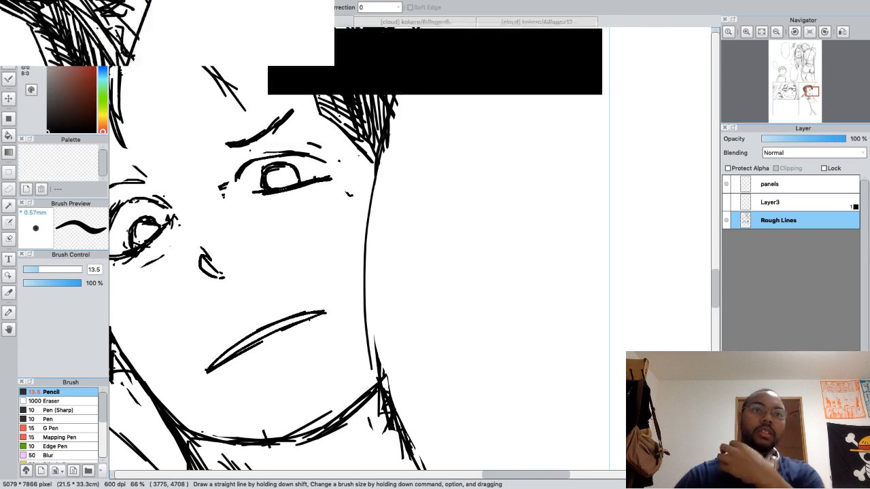
pyautogui.press('super+minus')
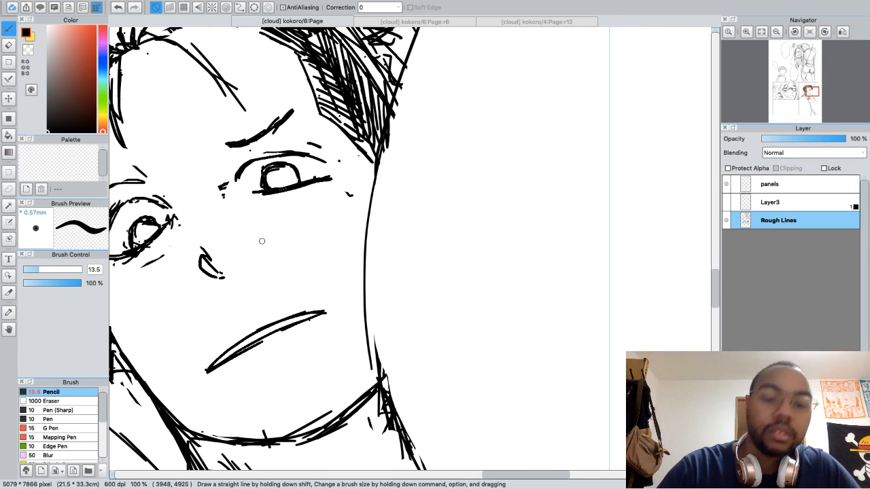
pyautogui.hscroll(-5, 183, 240)
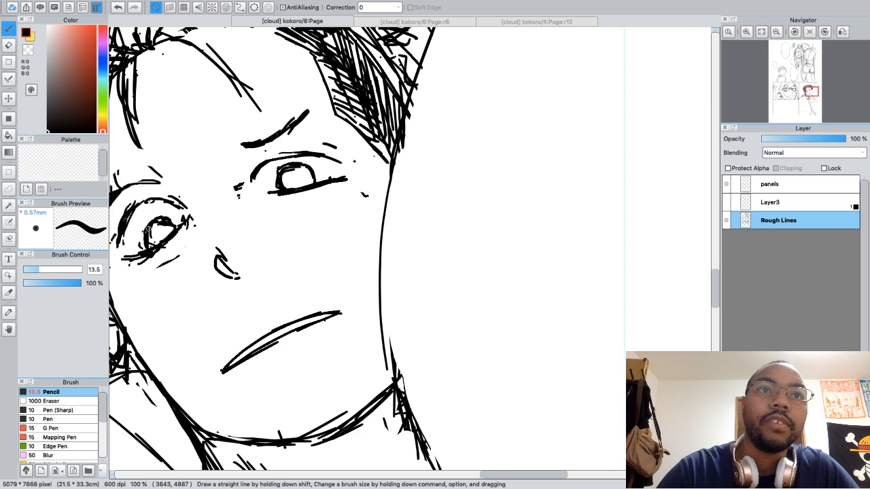
pyautogui.hscroll(-8, 250, 222)
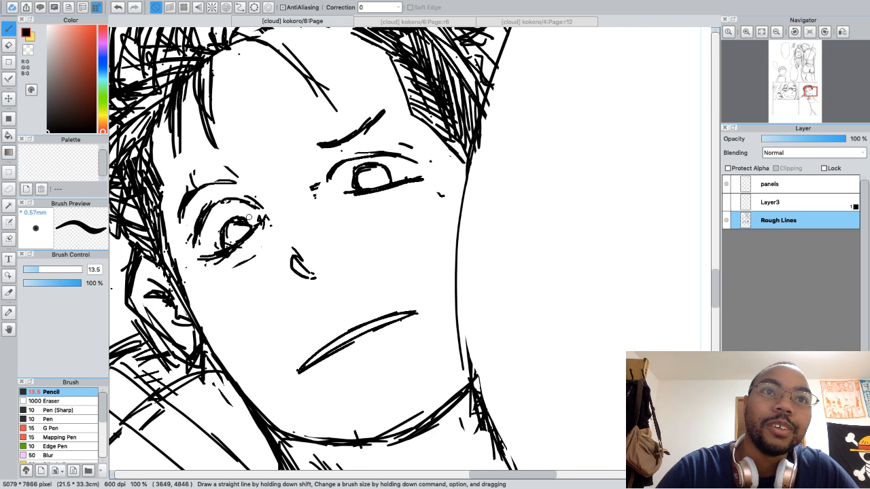
pyautogui.press('e')
pyautogui.moveTo(240, 217)
pyautogui.mouseDown()
pyautogui.moveTo(225, 229)
pyautogui.moveTo(216, 221)
pyautogui.moveTo(247, 221)
pyautogui.mouseUp()
pyautogui.press('b')
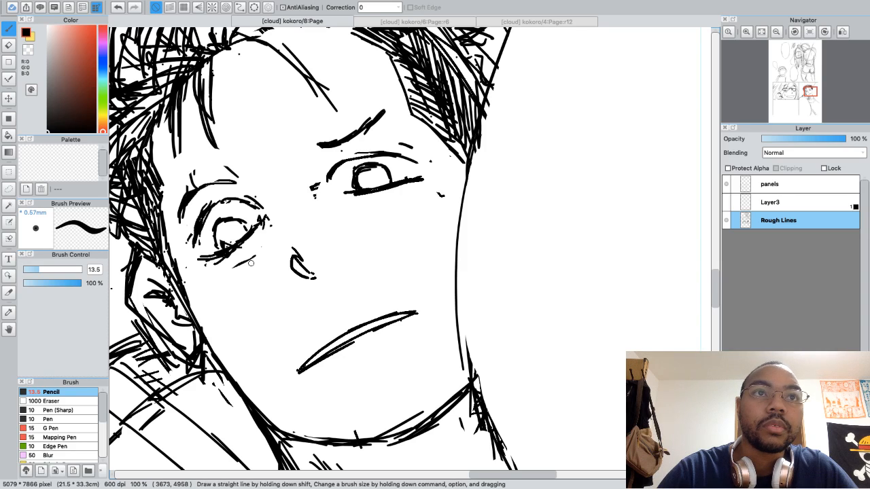
pyautogui.press('super+z')
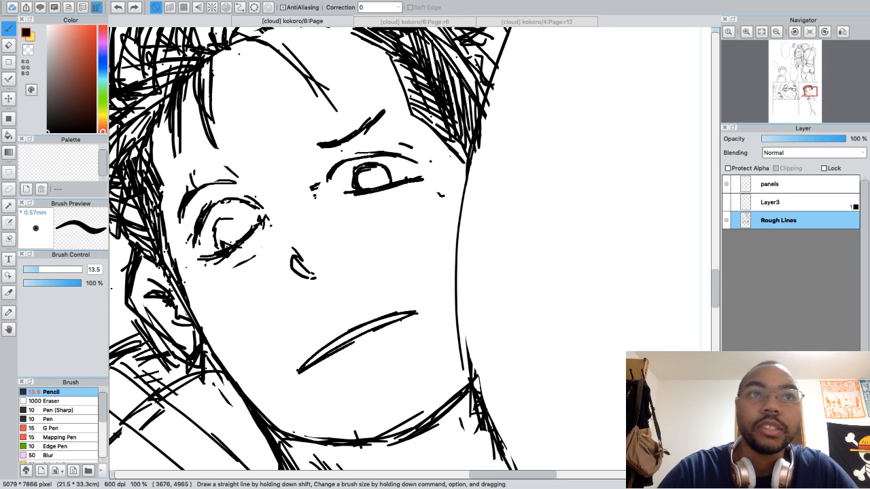
pyautogui.press('super+z')
pyautogui.press('super+z')
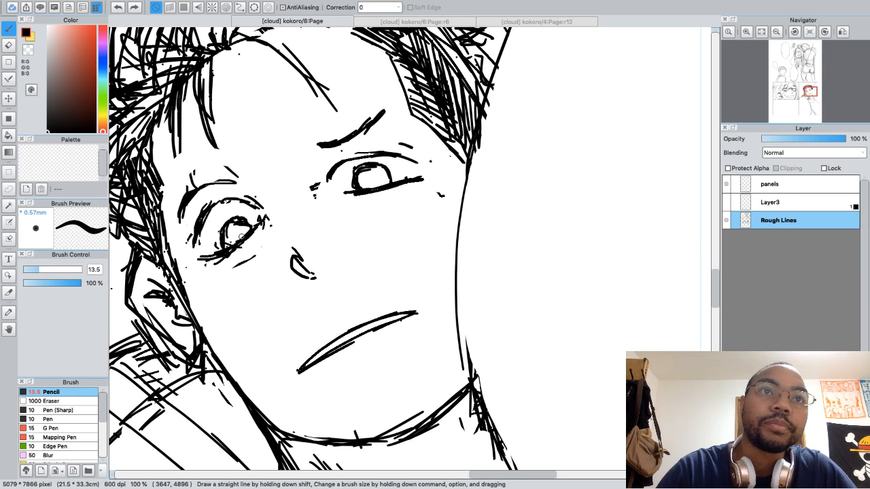
# Erase the iris of the eye nearest the ear and pencil in a rounder outline, clearing its heavy lower part
pyautogui.press('e')
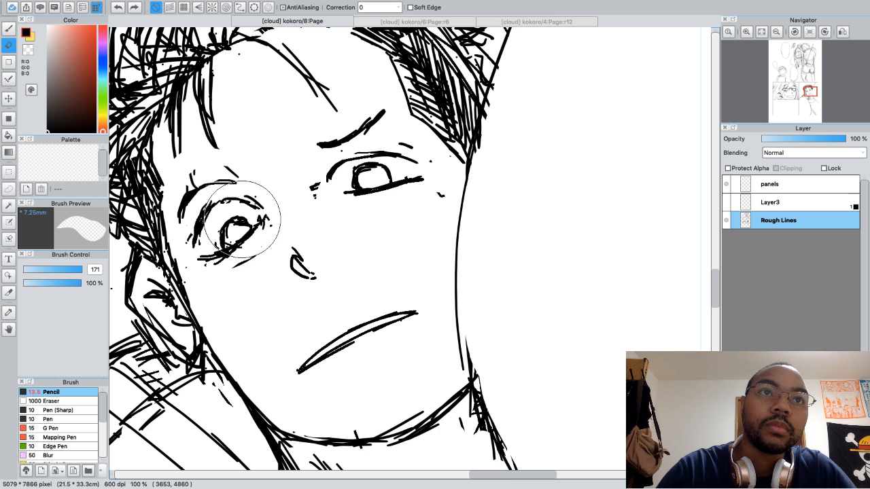
pyautogui.moveTo(242, 219); pyautogui.dragTo(232, 224)
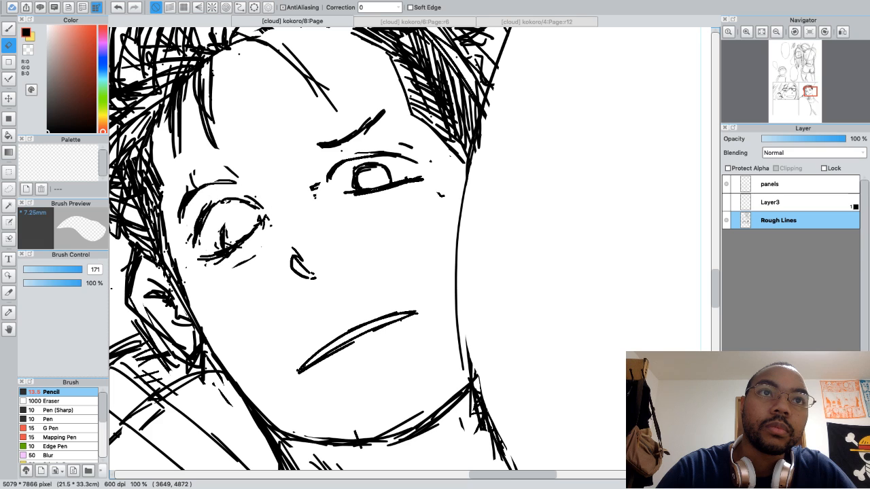
pyautogui.press('b')
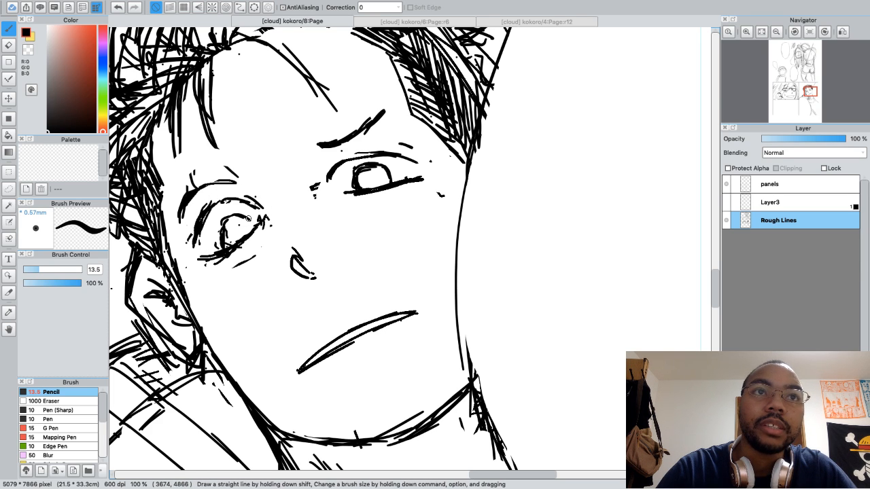
pyautogui.moveTo(222, 235); pyautogui.dragTo(231, 242)
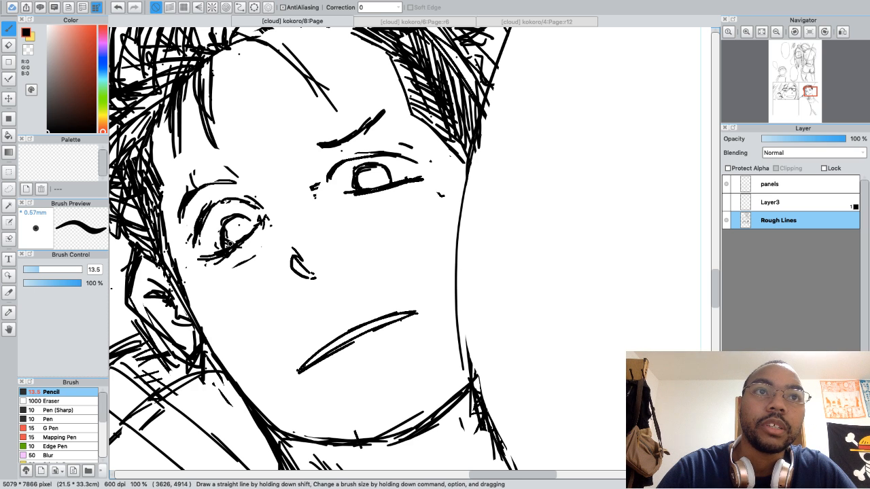
pyautogui.press('e')
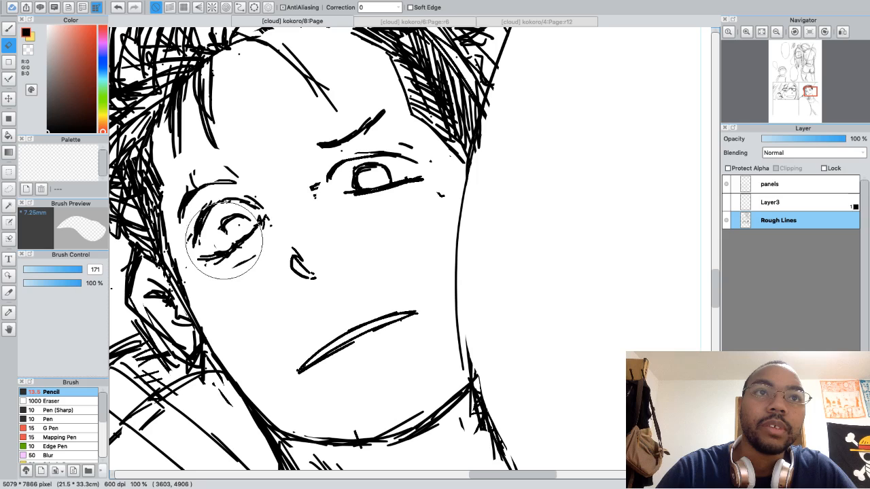
pyautogui.press('b')
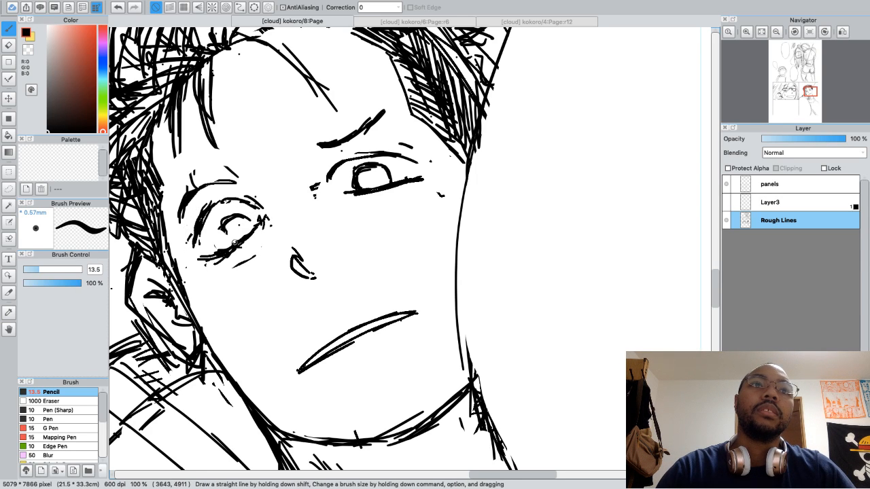
# Erase the stray lines at the outer corner and the end of the lower lid of the eye nearest the ear
pyautogui.press('e')
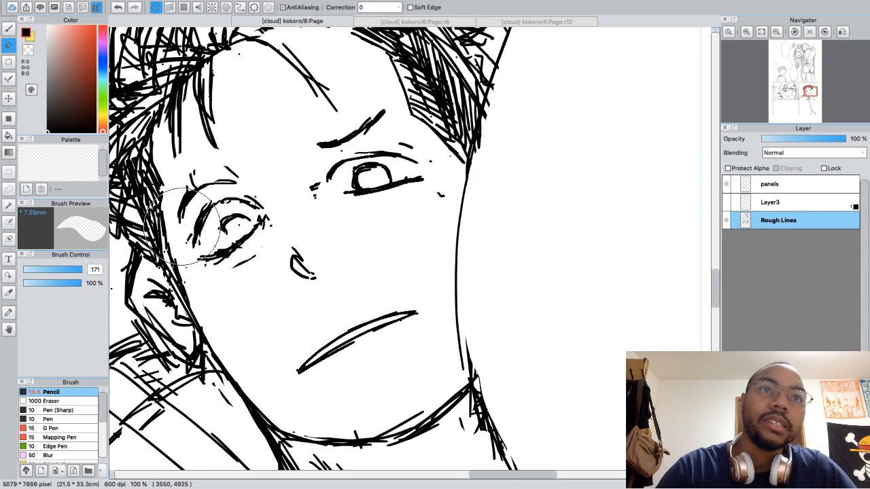
pyautogui.moveTo(182, 227); pyautogui.dragTo(184, 228)
pyautogui.press('b')
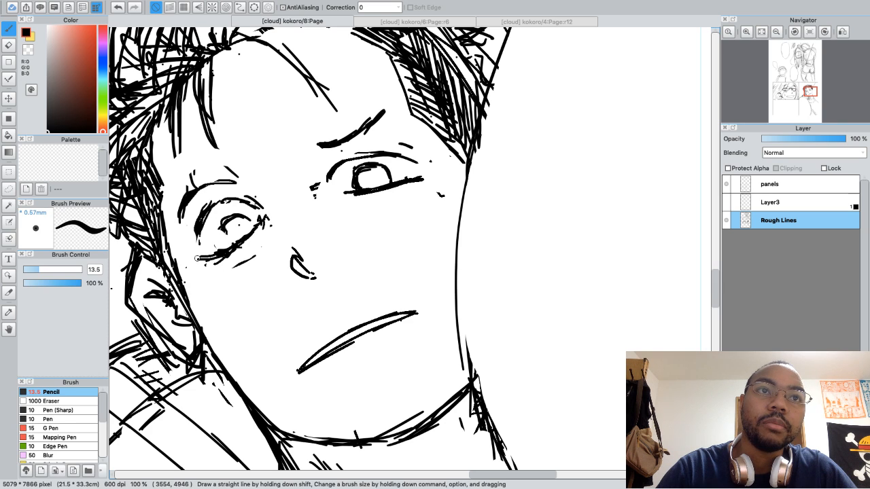
pyautogui.press('e')
pyautogui.moveTo(201, 258); pyautogui.dragTo(205, 256)
pyautogui.press('b')
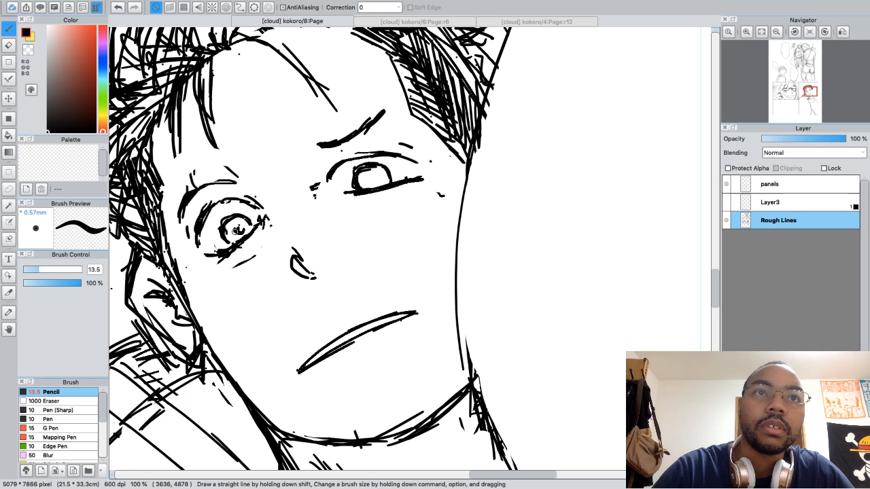
# Pencil dark pupils into the irises of both of the man's eyes
pyautogui.moveTo(235, 231); pyautogui.dragTo(237, 228)
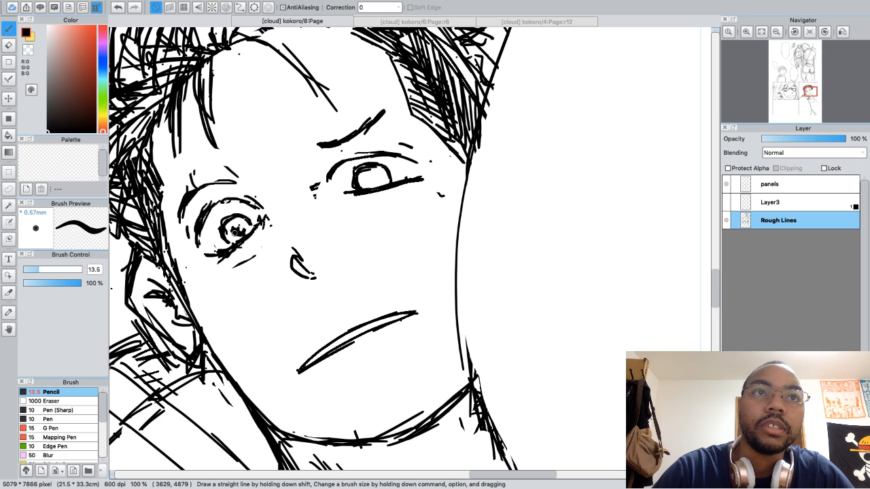
pyautogui.moveTo(235, 230); pyautogui.dragTo(237, 226)
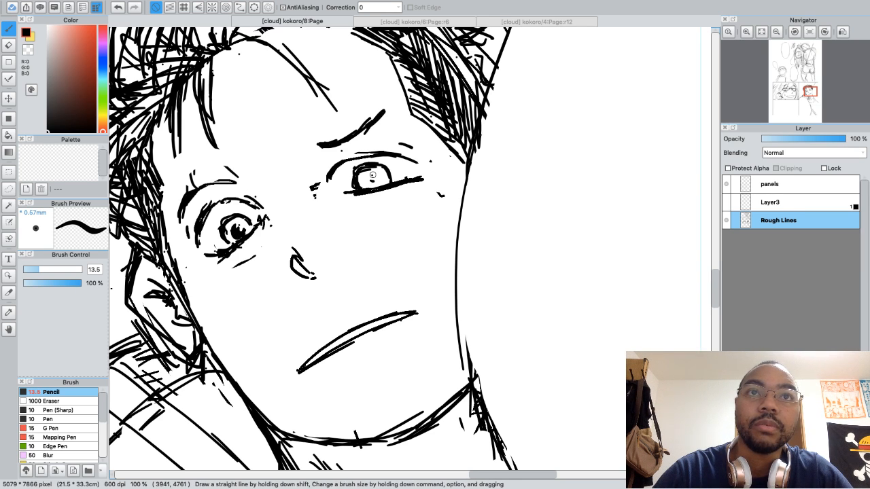
pyautogui.moveTo(373, 175); pyautogui.dragTo(371, 178)
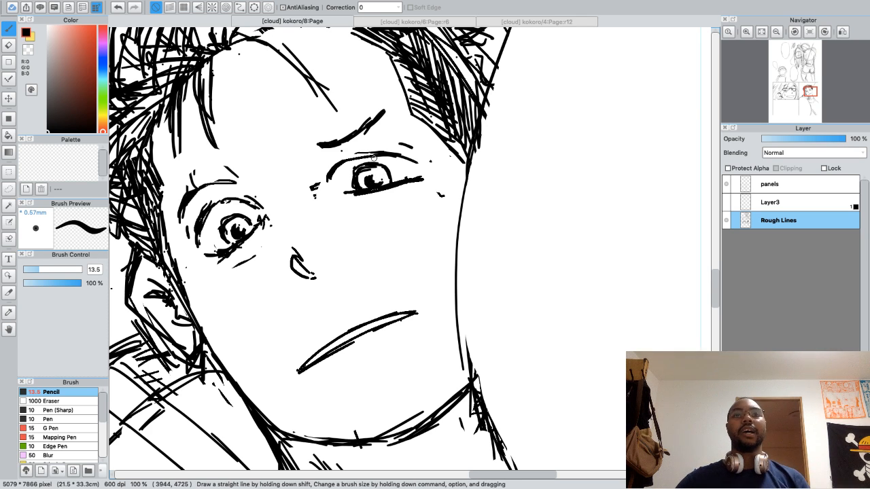
pyautogui.press('super+minus')
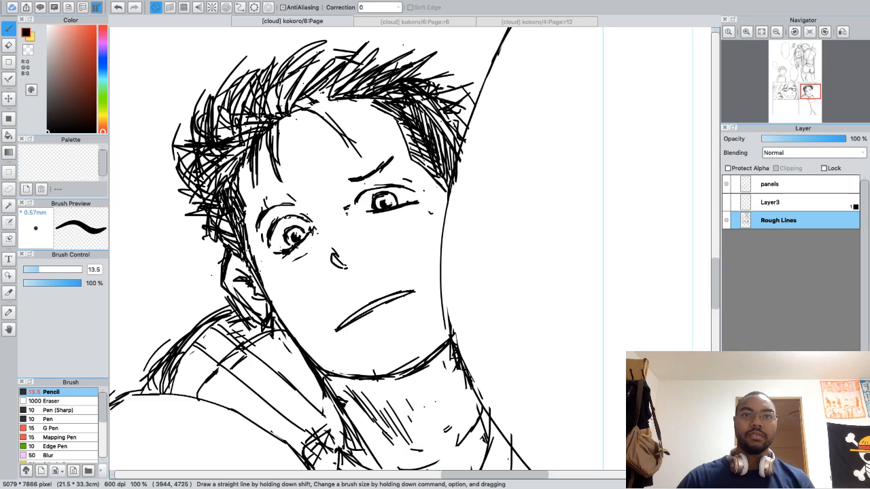
# Pencil short crease marks beside the inner corner of the man's eye farthest from the ear
pyautogui.press('super+minus')
pyautogui.press('super+minus')
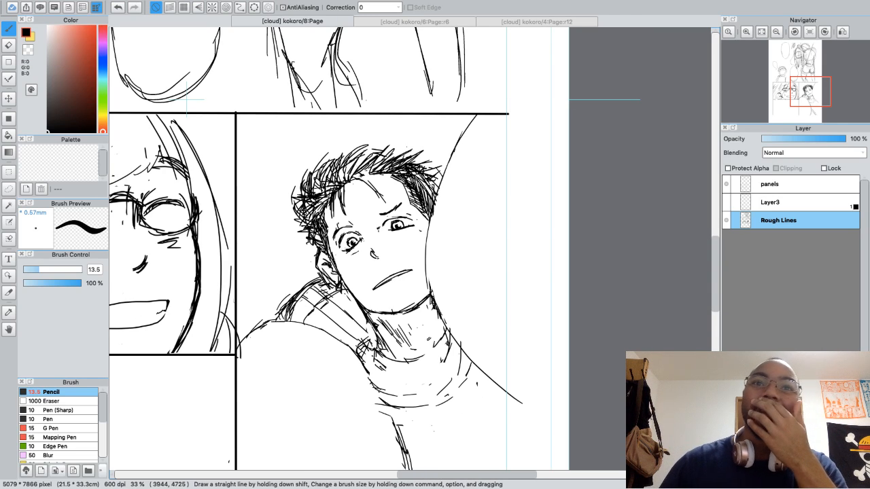
pyautogui.press('super+plus')
pyautogui.press('super+plus')
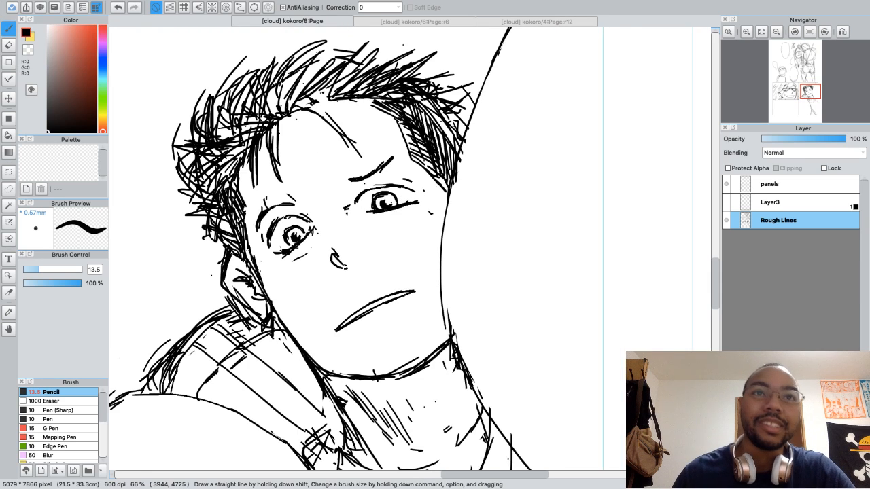
pyautogui.press('super+plus')
pyautogui.press('super+plus')
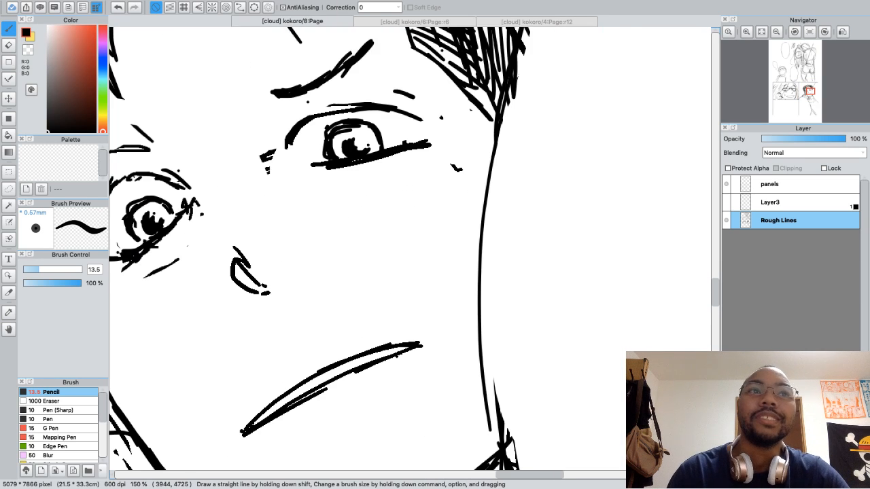
pyautogui.moveTo(273, 145); pyautogui.dragTo(304, 163)
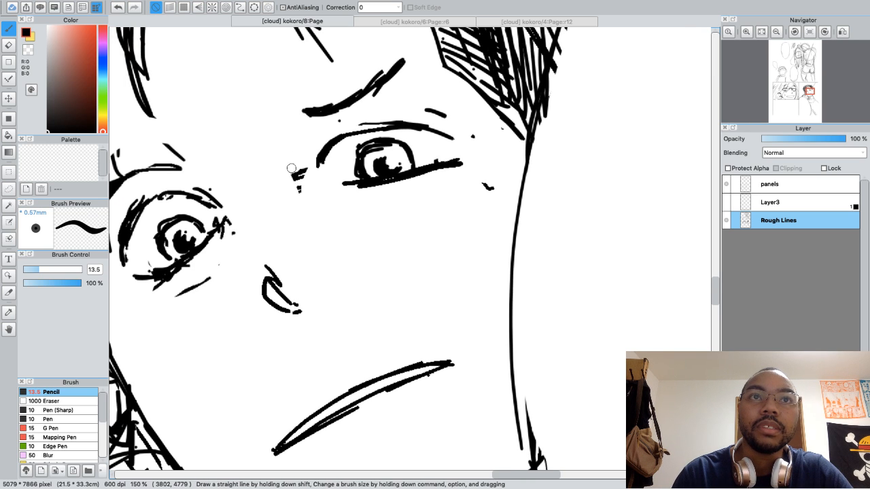
pyautogui.moveTo(288, 166)
pyautogui.mouseDown()
pyautogui.moveTo(301, 154)
pyautogui.moveTo(291, 163)
pyautogui.mouseUp()
pyautogui.press('e')
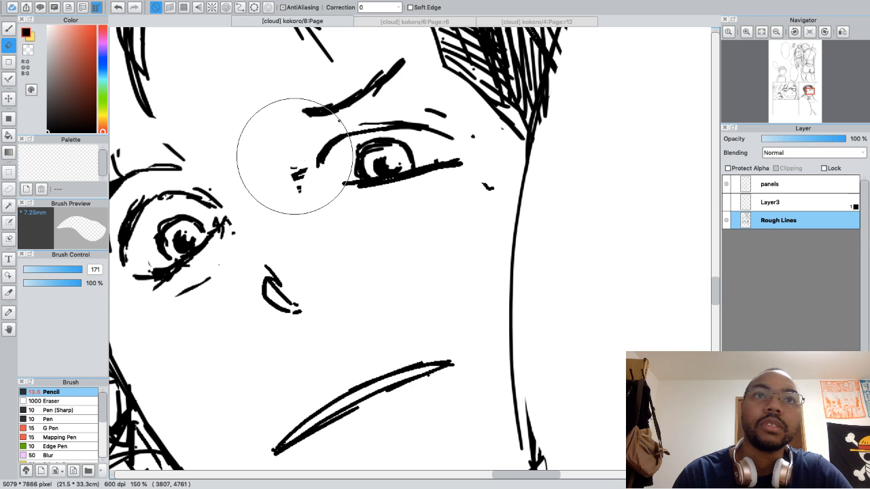
pyautogui.press('b')
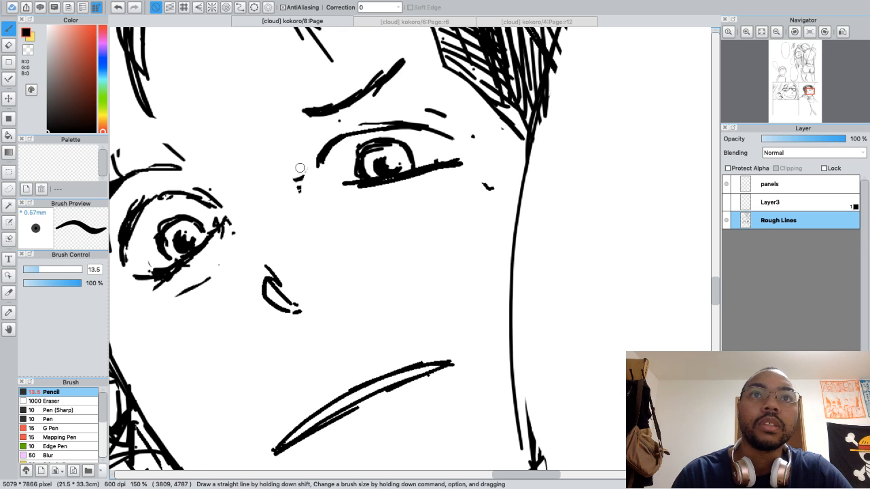
pyautogui.moveTo(304, 167)
pyautogui.mouseDown()
pyautogui.moveTo(292, 175)
pyautogui.moveTo(292, 167)
pyautogui.mouseUp()
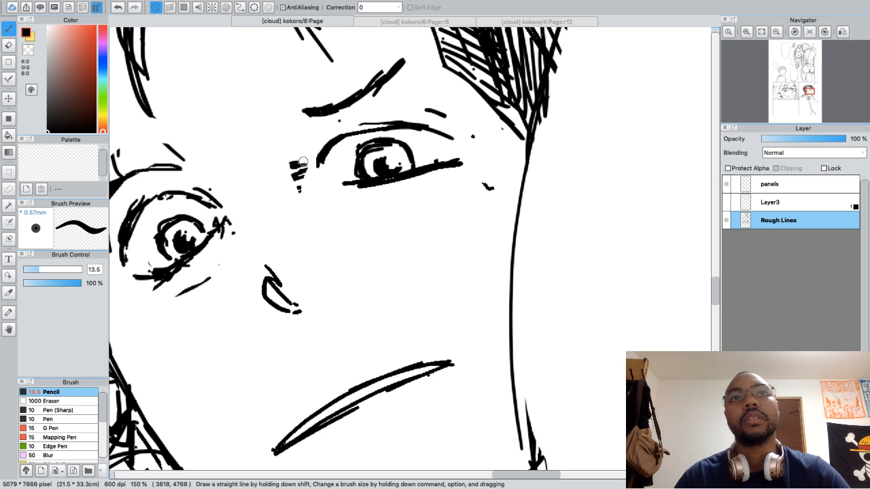
# Erase the hair strokes sticking out at the back of the man's head above the ear
pyautogui.press('super+plus')
pyautogui.press('super+plus')
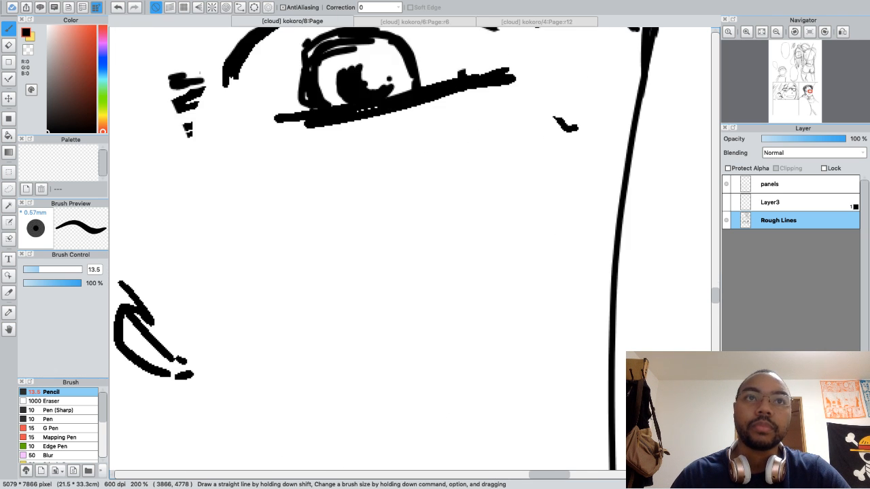
pyautogui.press('super+minus')
pyautogui.press('super+minus')
pyautogui.press('super+minus')
pyautogui.press('super+minus')
pyautogui.press('super+minus')
pyautogui.press('super+minus')
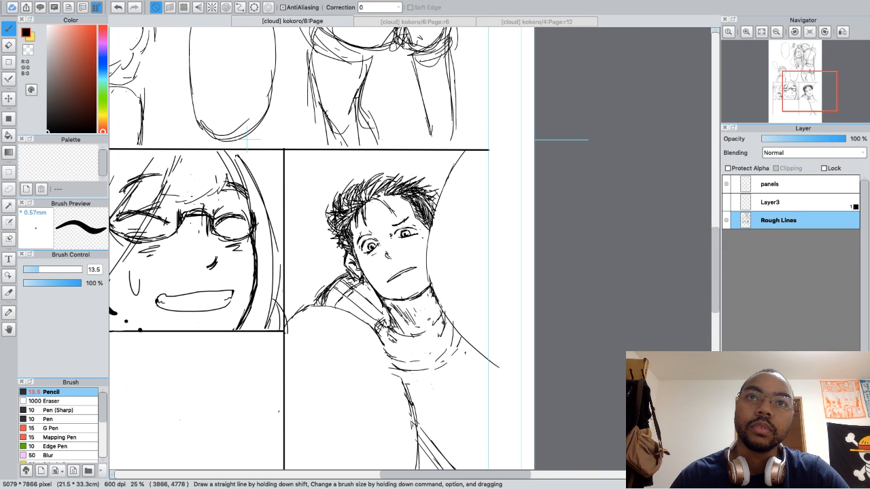
pyautogui.press('super+plus')
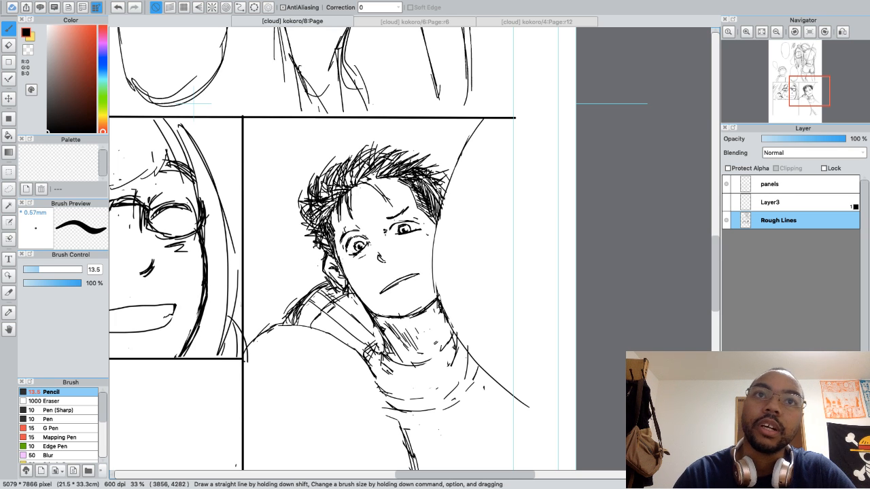
pyautogui.press('e')
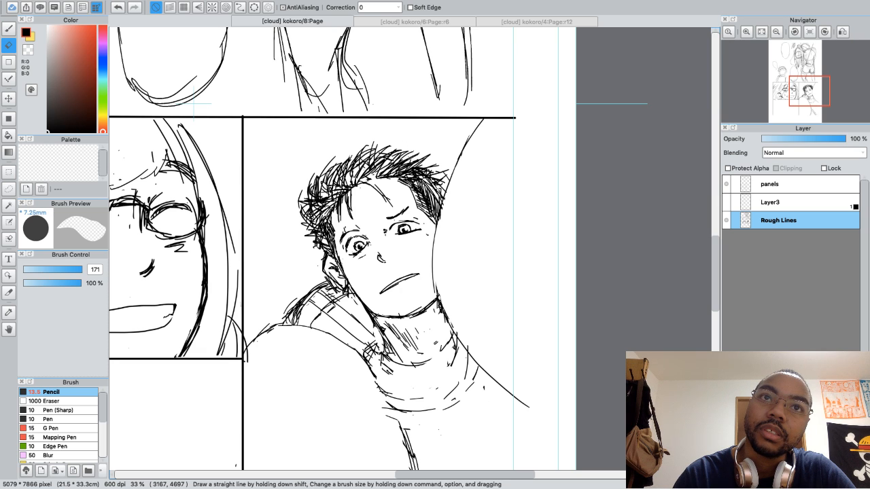
pyautogui.moveTo(311, 239)
pyautogui.mouseDown()
pyautogui.moveTo(320, 245)
pyautogui.moveTo(312, 234)
pyautogui.mouseUp()
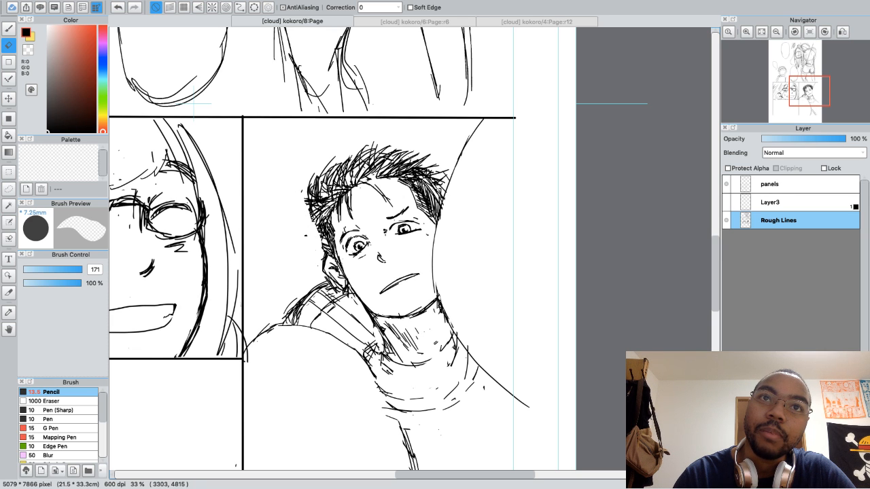
# Pencil a tighter, rounder hair edge at the back of the man's head and erase the stray marks above the ear
pyautogui.press('b')
pyautogui.moveTo(312, 223)
pyautogui.mouseDown()
pyautogui.moveTo(319, 227)
pyautogui.moveTo(307, 214)
pyautogui.mouseUp()
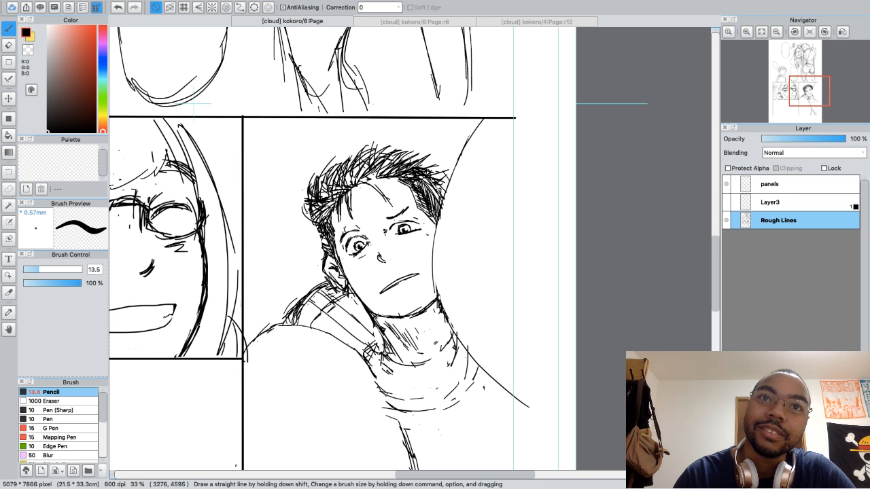
pyautogui.press('e')
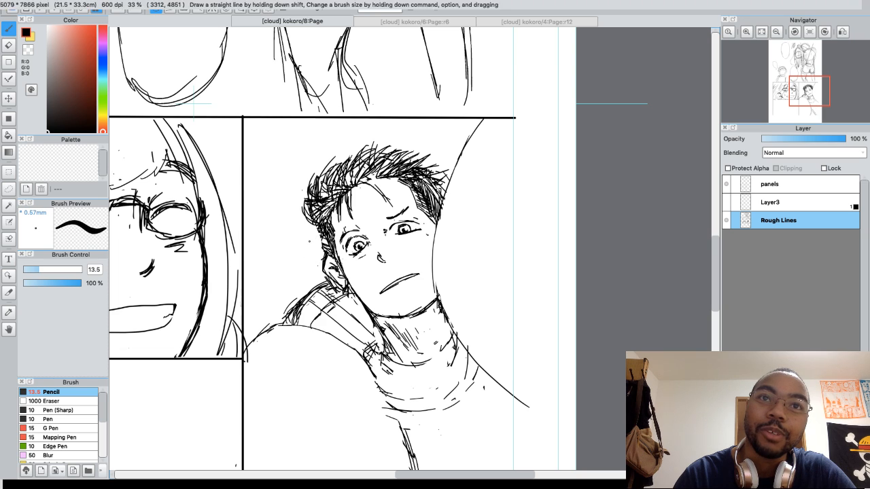
pyautogui.moveTo(317, 244); pyautogui.dragTo(325, 251)
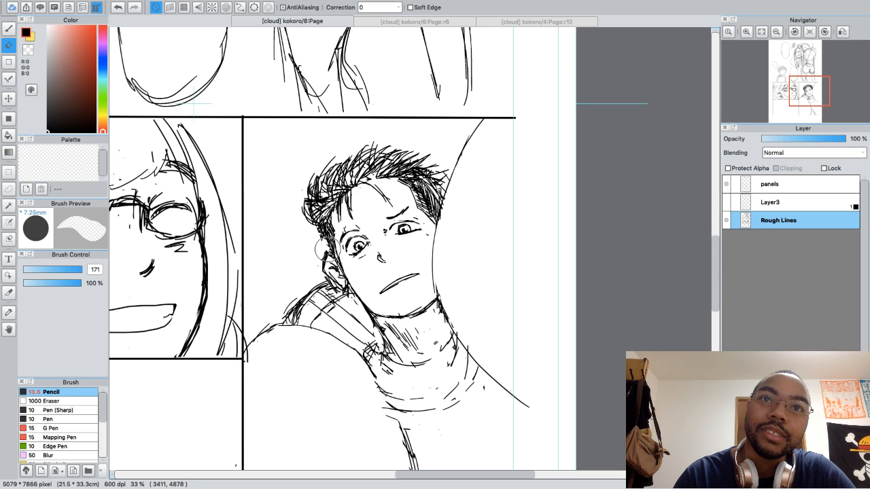
pyautogui.press('b')
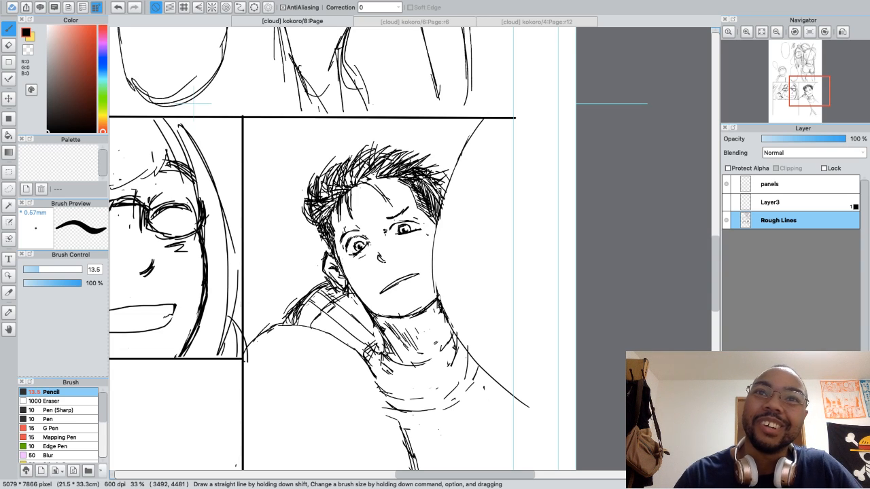
pyautogui.press('e')
pyautogui.press('b')
pyautogui.press('e')
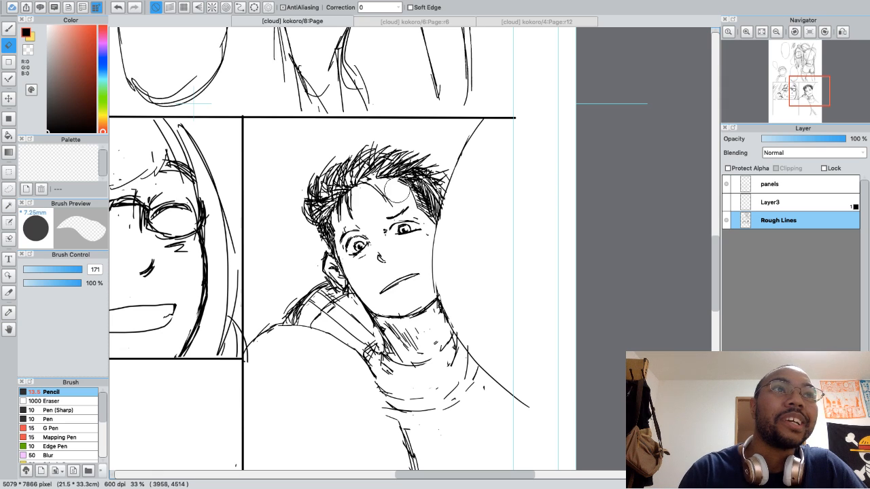
pyautogui.press('b')
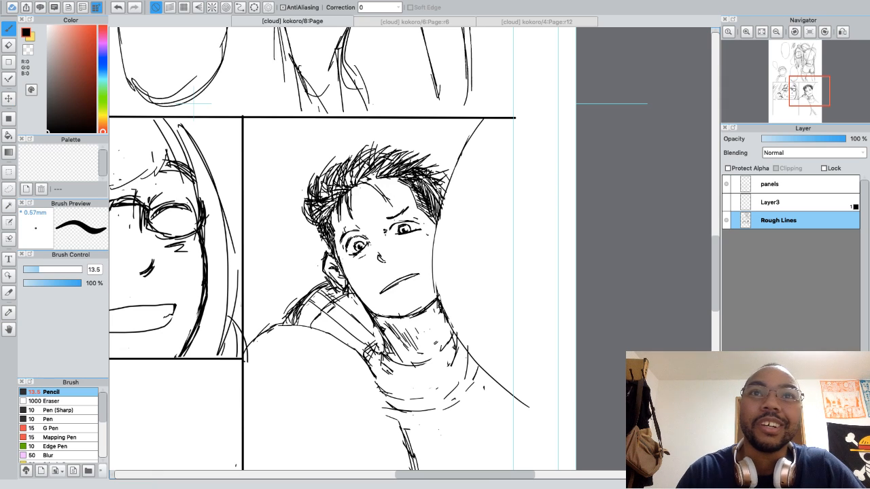
# Lasso the patch of hair at the temple farthest from the ear, move it slightly outward from the forehead, and clear the selection
pyautogui.press('m')
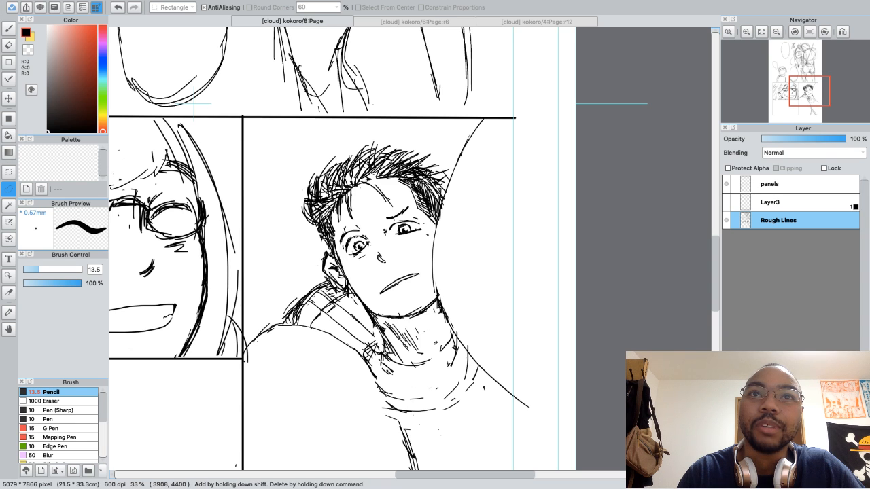
pyautogui.moveTo(396, 175); pyautogui.dragTo(397, 177)
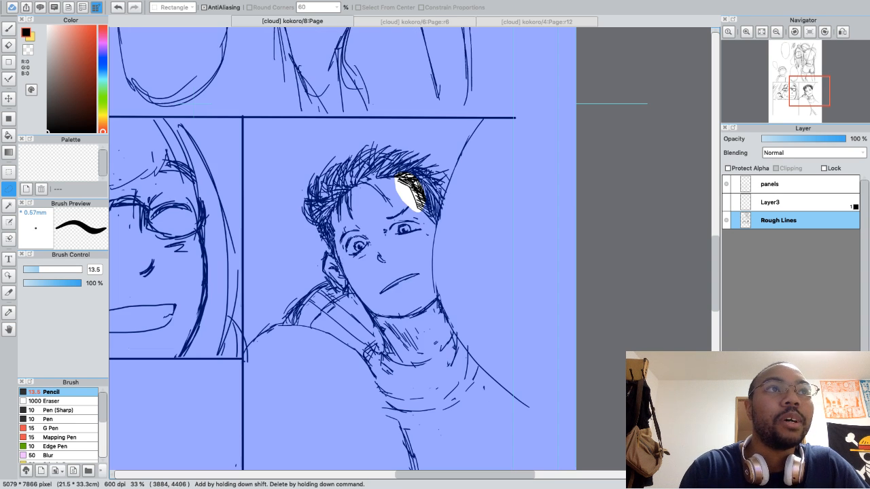
pyautogui.click(9, 99)
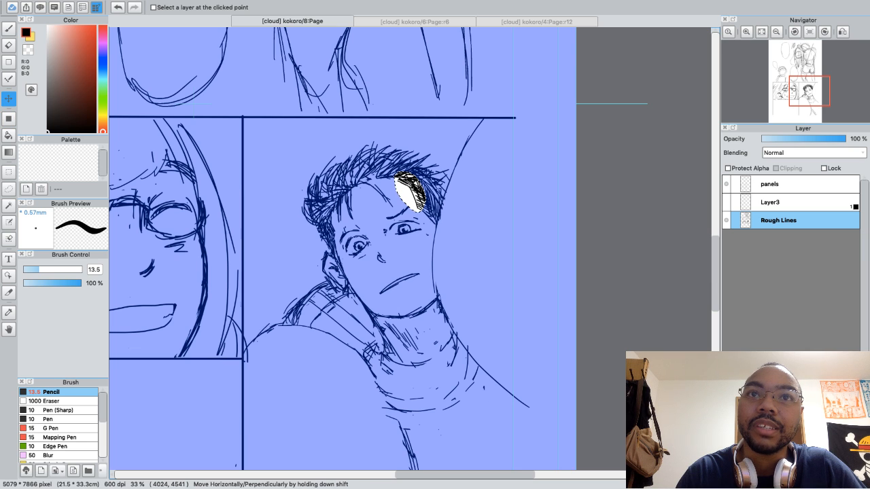
pyautogui.moveTo(414, 185); pyautogui.dragTo(421, 187)
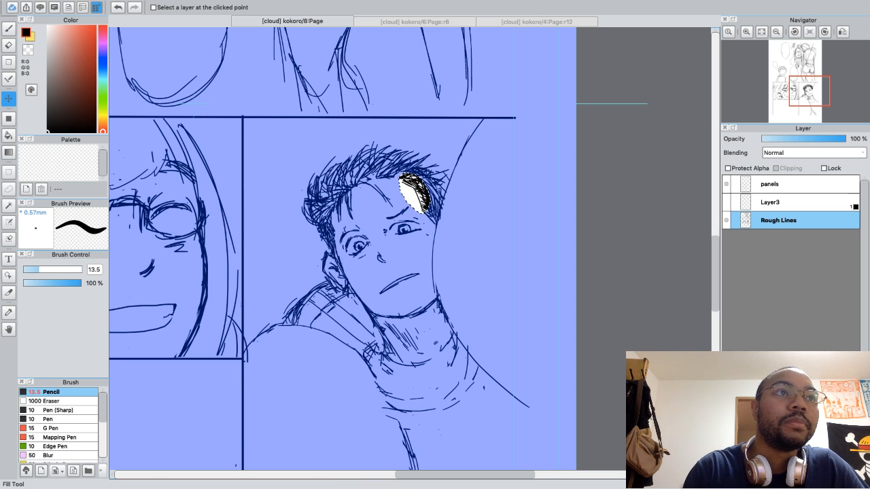
pyautogui.click(9, 29)
pyautogui.click(9, 189)
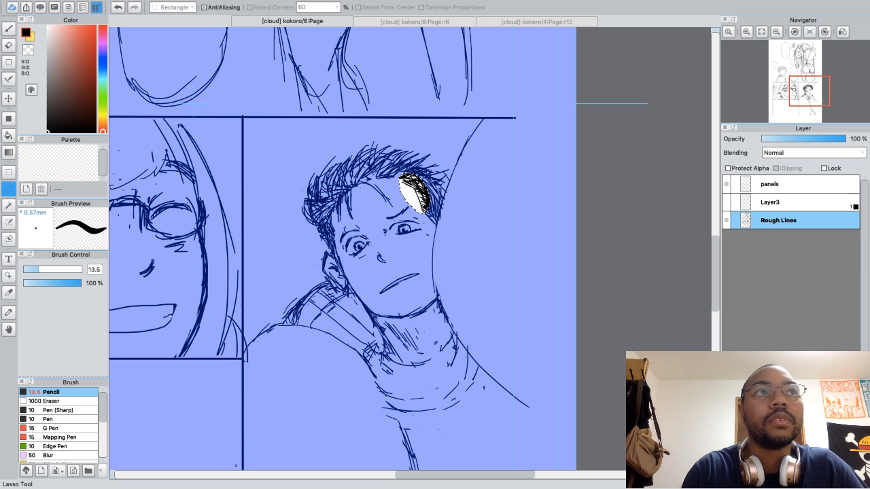
pyautogui.click(416, 204)
pyautogui.click(8, 30)
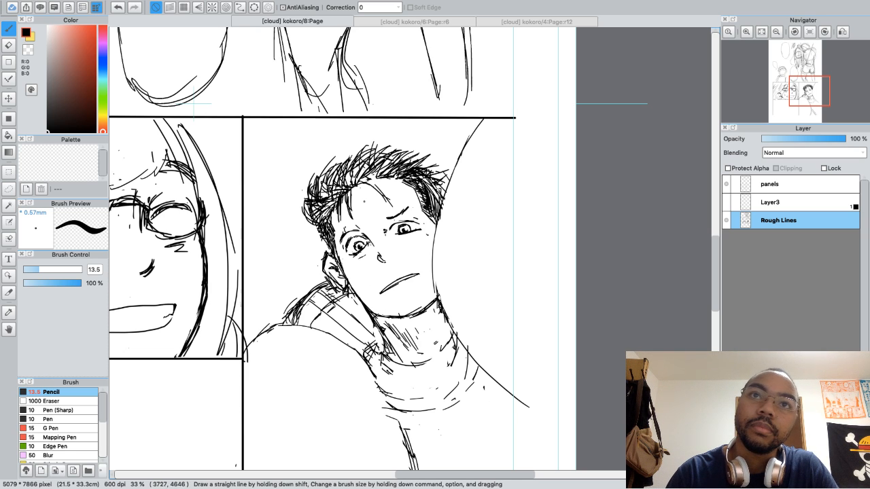
pyautogui.press('e')
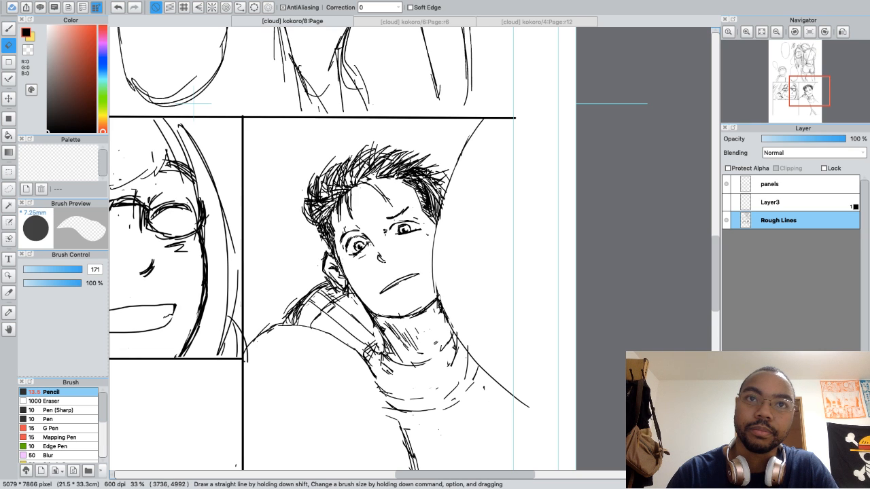
pyautogui.press('b')
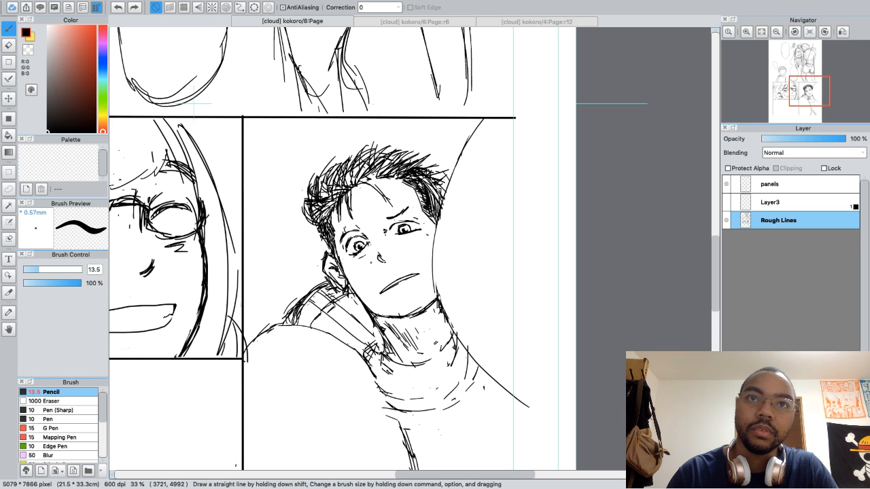
pyautogui.press('e')
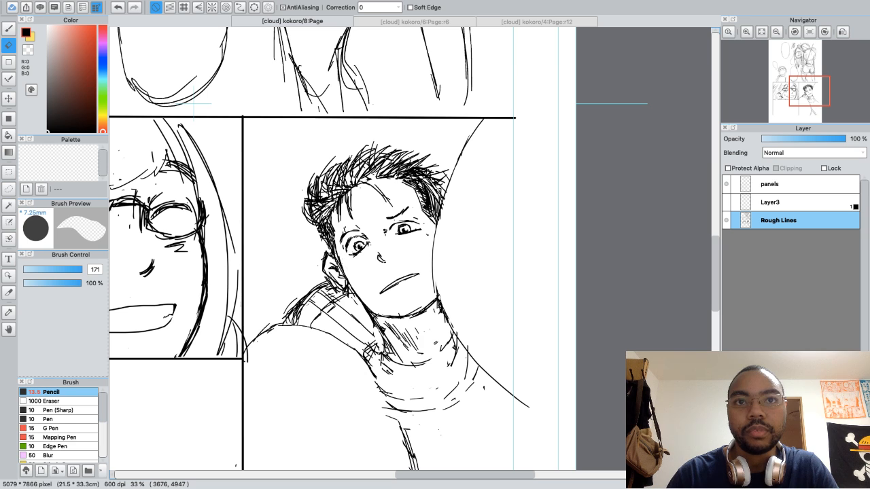
# Pencil crosshatched shading on the man's neck below the jaw and undo the last few strokes
pyautogui.press('b')
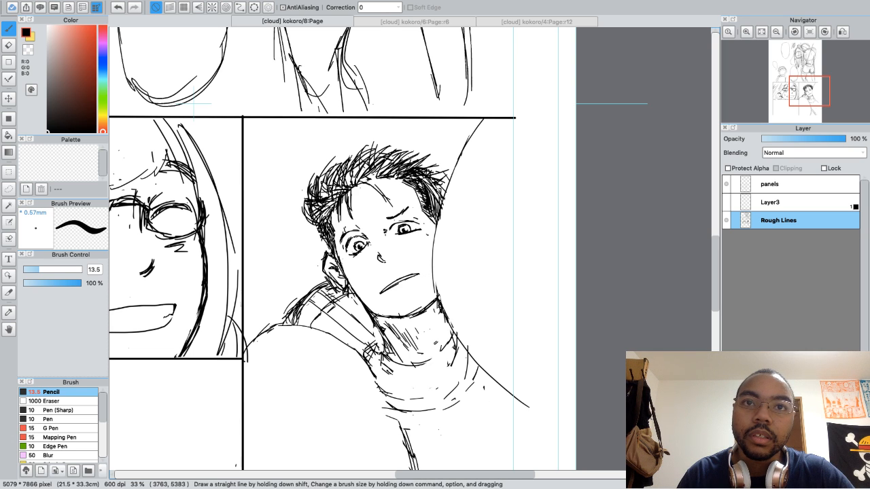
pyautogui.moveTo(384, 318); pyautogui.dragTo(378, 325)
pyautogui.moveTo(390, 317)
pyautogui.mouseDown()
pyautogui.moveTo(381, 329)
pyautogui.moveTo(395, 331)
pyautogui.mouseUp()
pyautogui.moveTo(434, 308)
pyautogui.mouseDown()
pyautogui.moveTo(398, 337)
pyautogui.moveTo(425, 347)
pyautogui.mouseUp()
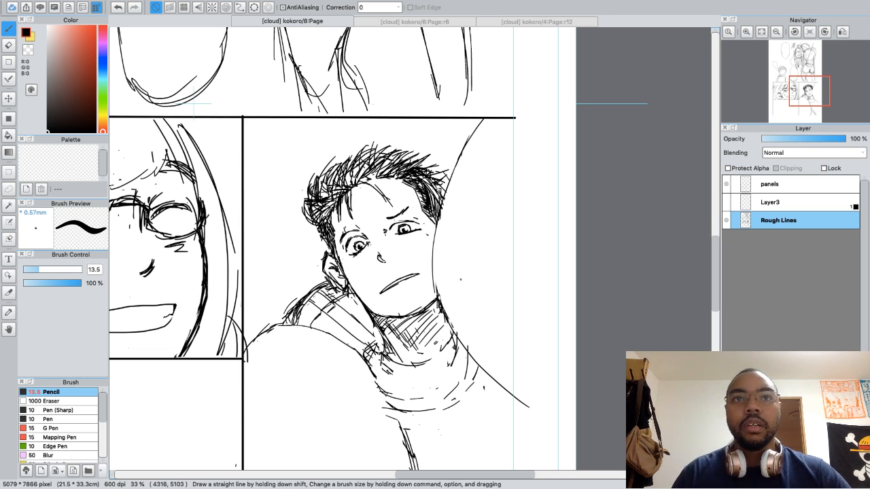
pyautogui.press('super+z')
pyautogui.press('super+z')
pyautogui.press('super+z')
pyautogui.press('super+z')
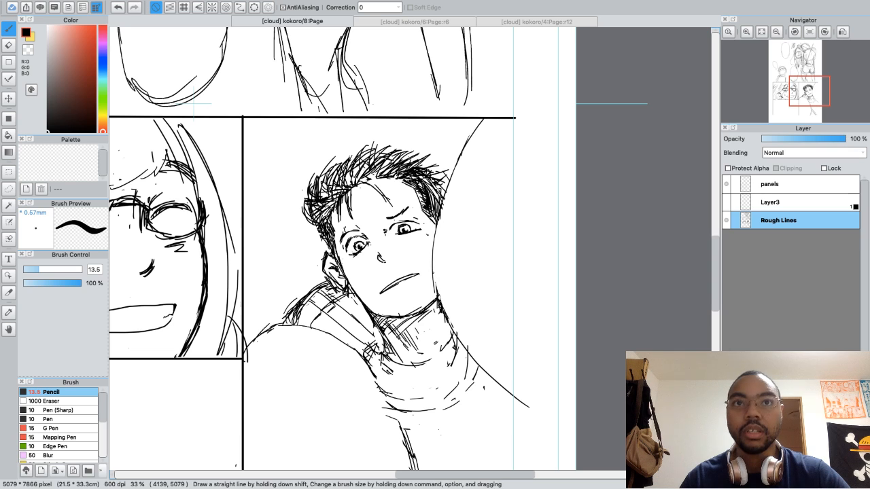
# Examine how the man's panel reads against the neighbouring panels of the page
pyautogui.press('super+minus')
pyautogui.press('super+minus')
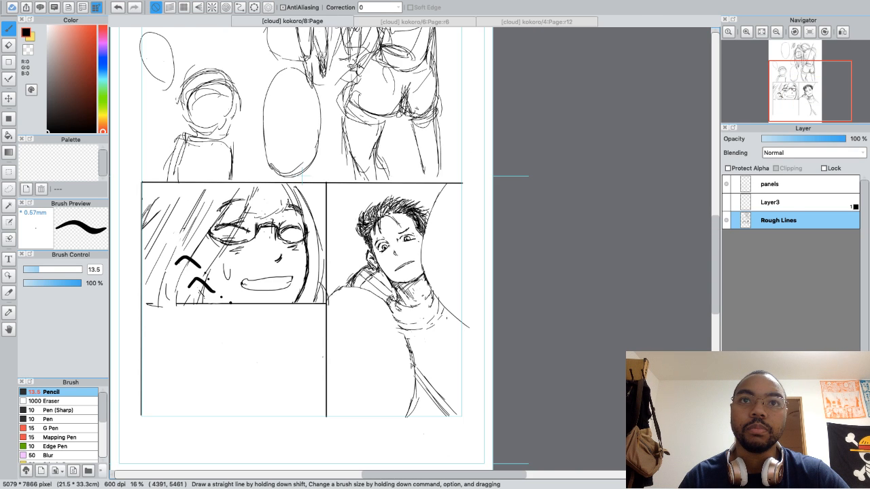
pyautogui.press('super+minus')
pyautogui.press('super+plus')
pyautogui.press('super+plus')
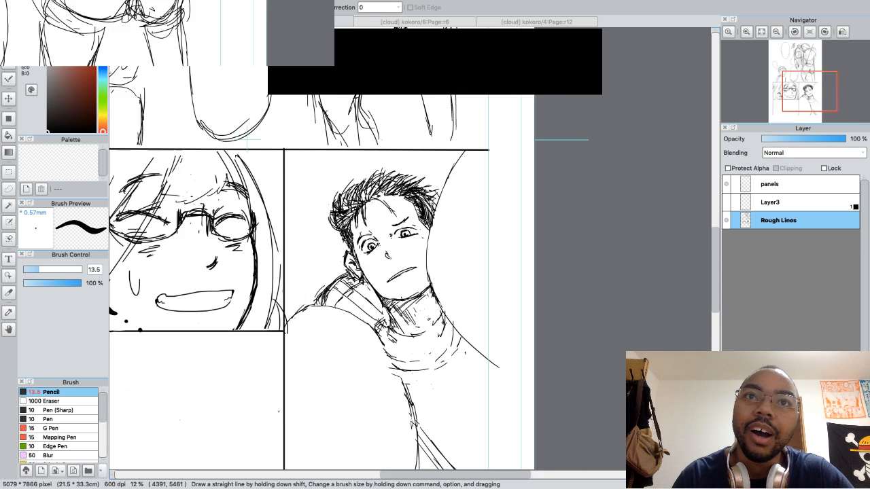
pyautogui.press('super+plus')
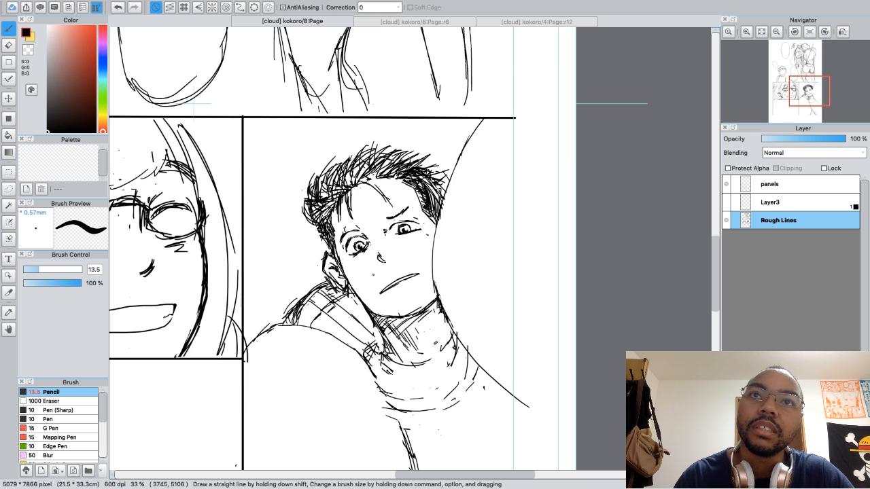
pyautogui.press('e')
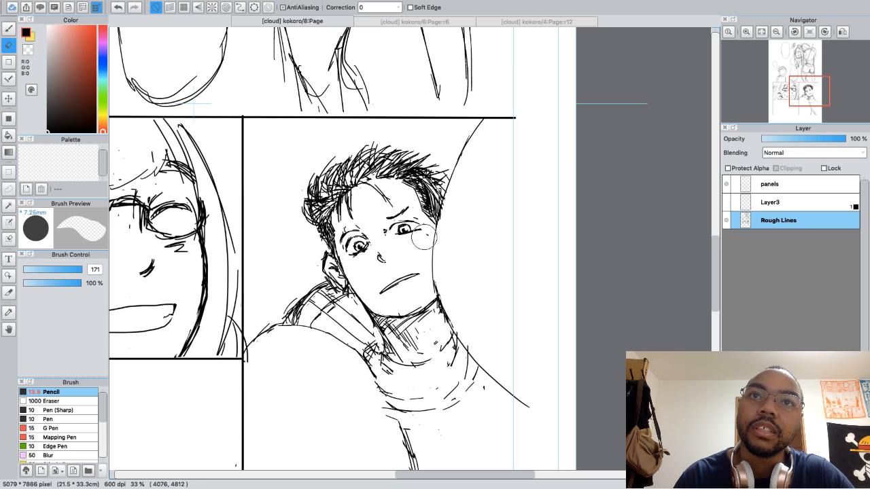
pyautogui.press('b')
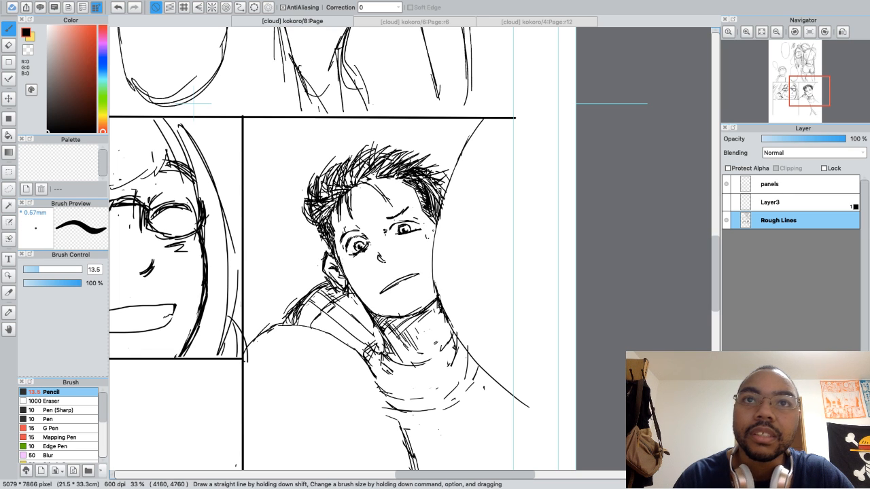
# Pencil short strokes over the man's jawline just below the ear to reinforce it
pyautogui.press('e')
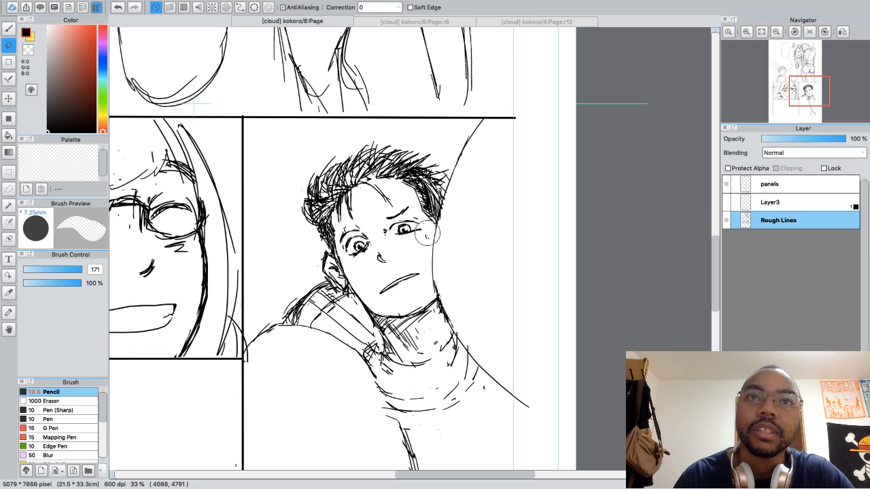
pyautogui.press('b')
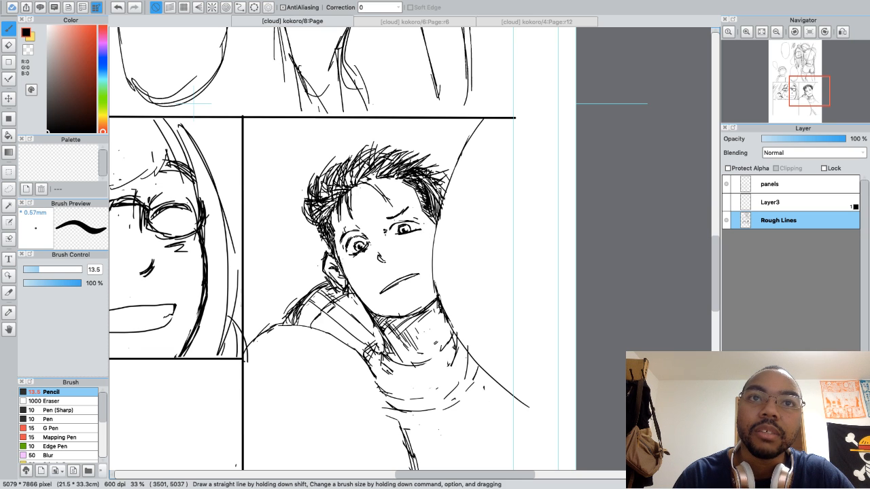
pyautogui.moveTo(346, 276); pyautogui.dragTo(366, 302)
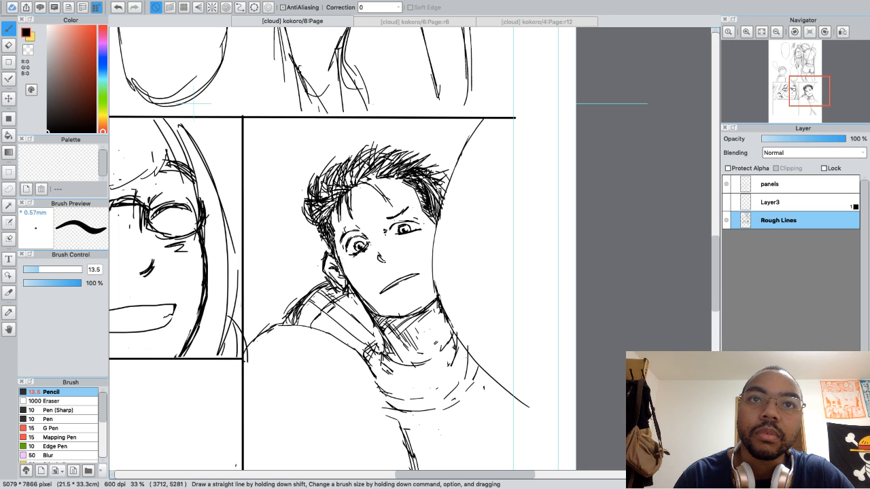
pyautogui.press('e')
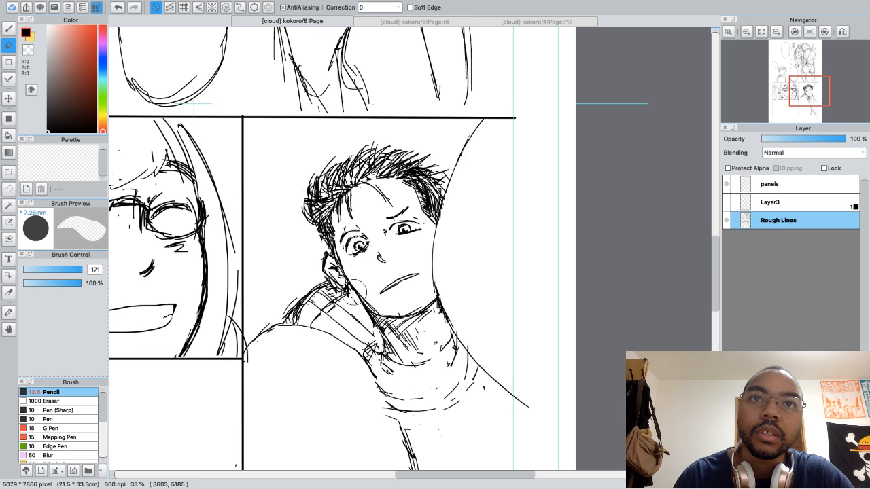
pyautogui.press('b')
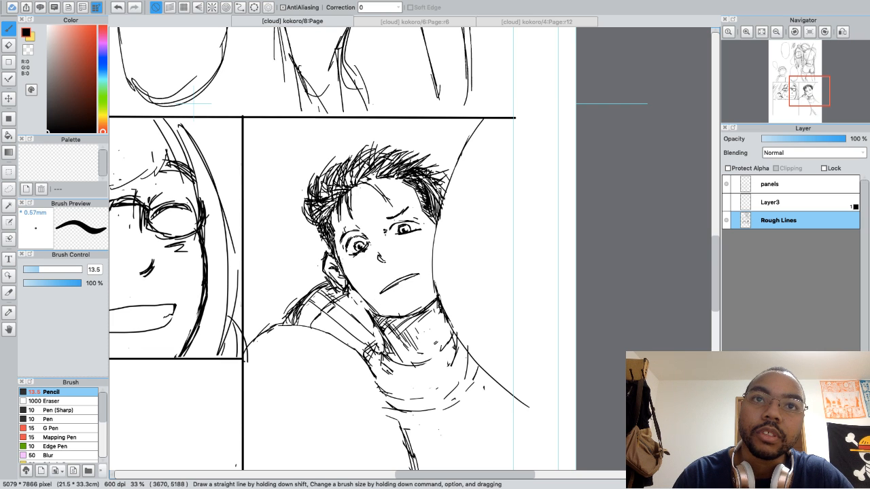
pyautogui.moveTo(358, 294); pyautogui.dragTo(367, 304)
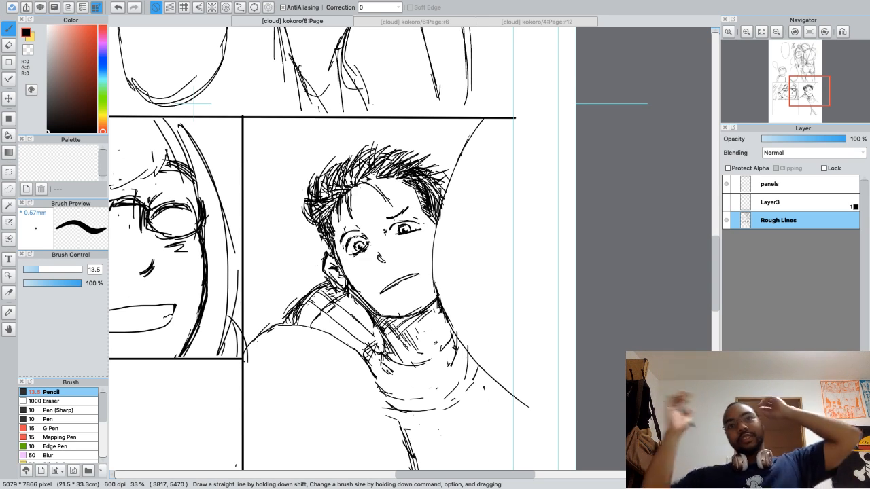
# Try mirroring the view, lassoing the man's eye and brow farthest from the ear, then rotating them slightly and moving them inward and up
pyautogui.press('Down')
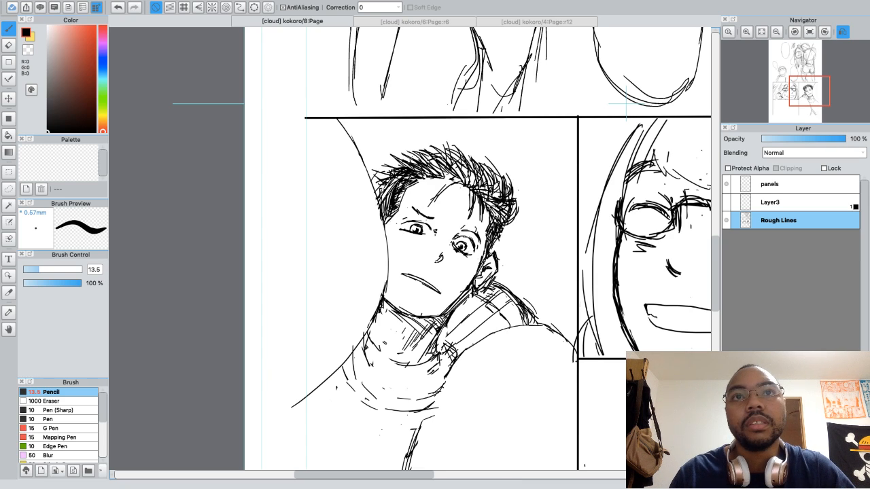
pyautogui.click(9, 190)
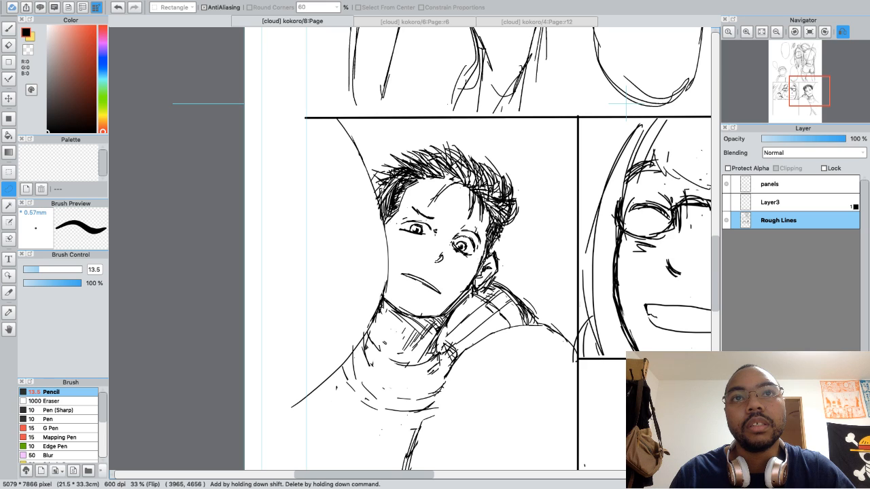
pyautogui.moveTo(398, 233)
pyautogui.mouseDown()
pyautogui.moveTo(438, 242)
pyautogui.moveTo(433, 213)
pyautogui.moveTo(415, 203)
pyautogui.moveTo(396, 231)
pyautogui.mouseUp()
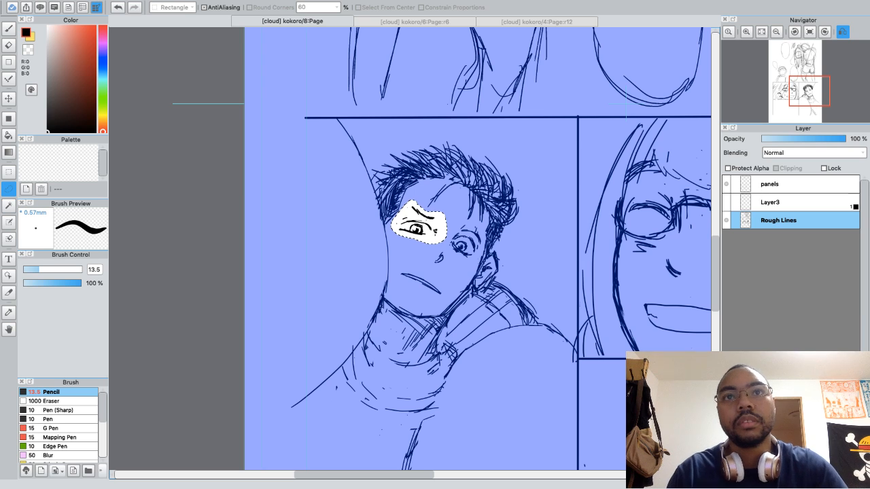
pyautogui.hotkey('ctrl', 't')
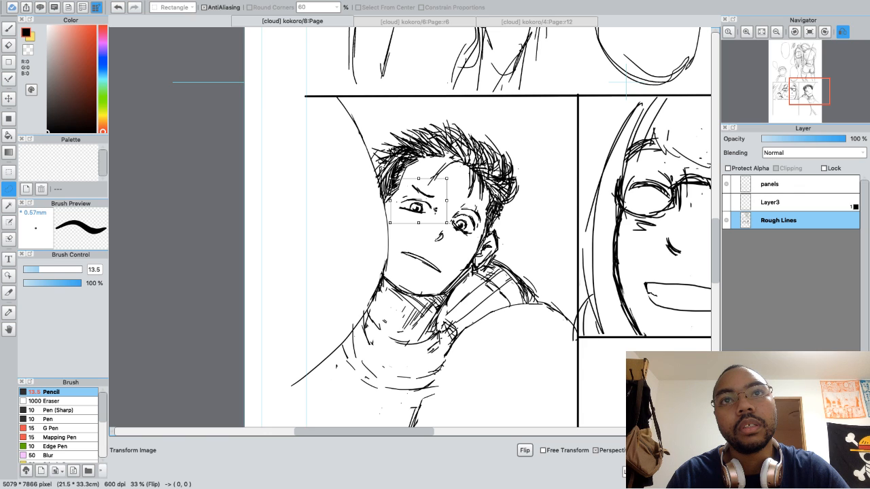
pyautogui.moveTo(455, 174); pyautogui.dragTo(458, 180)
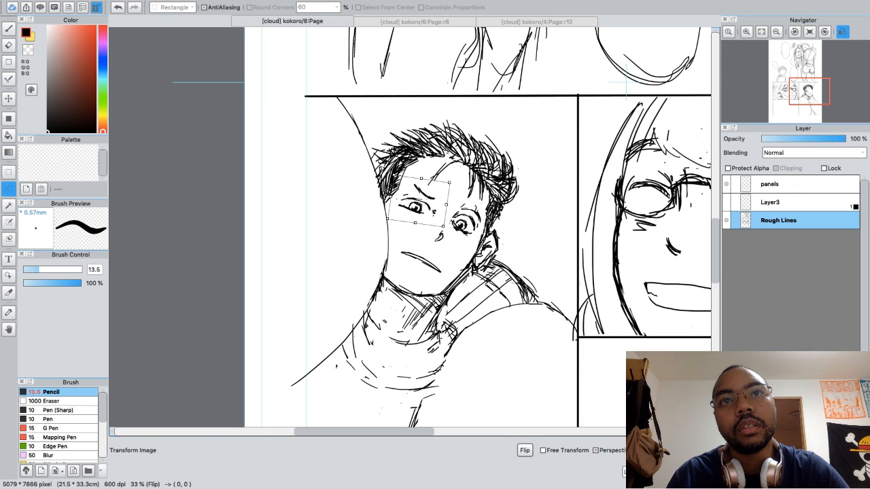
pyautogui.moveTo(418, 204); pyautogui.dragTo(426, 198)
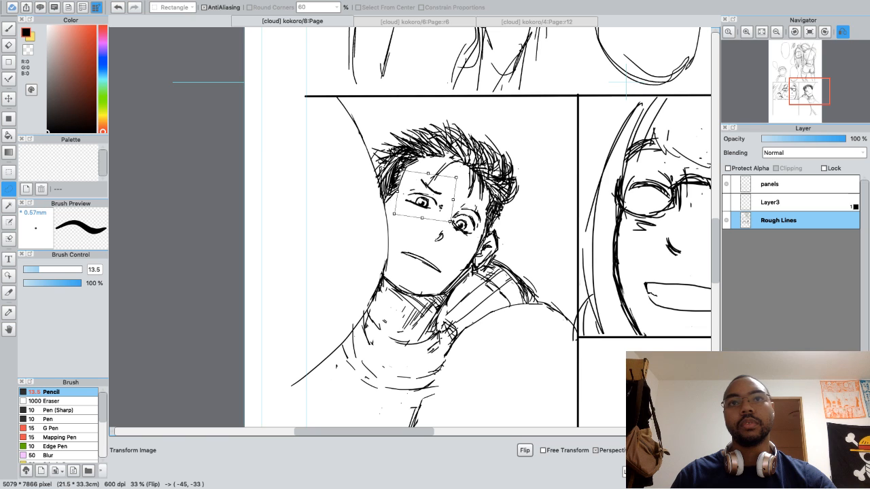
pyautogui.moveTo(475, 170); pyautogui.dragTo(479, 176)
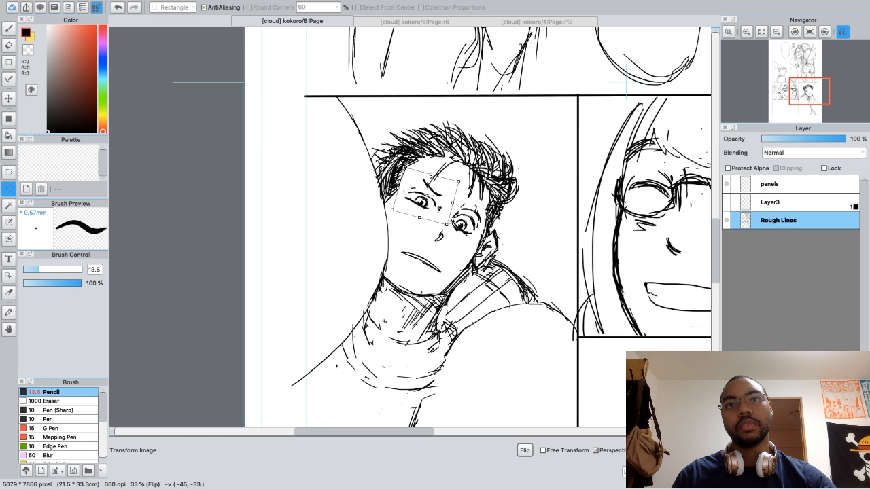
pyautogui.moveTo(424, 198); pyautogui.dragTo(427, 197)
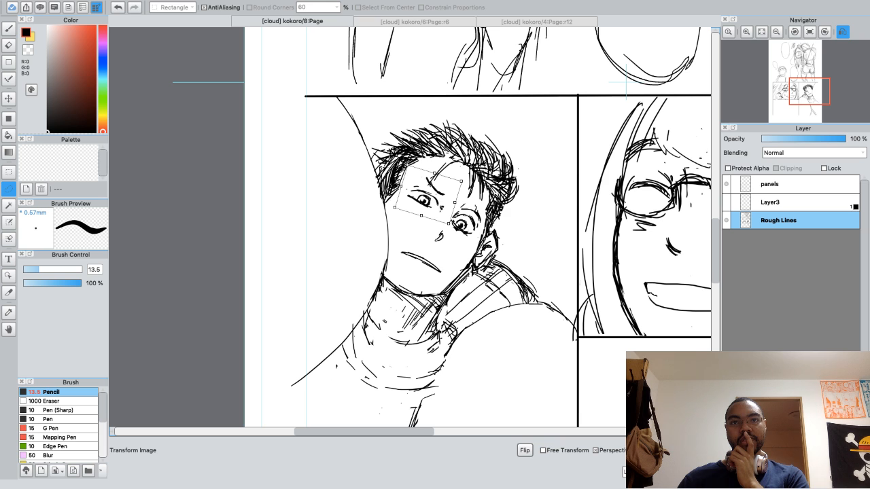
pyautogui.press('Return')
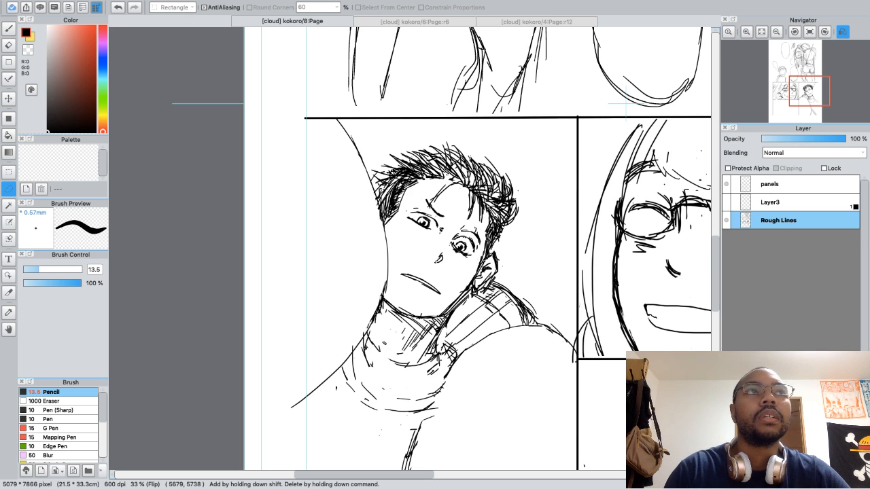
# Switch back to the pencil, select Layer3 and toggle its visibility
pyautogui.press('b')
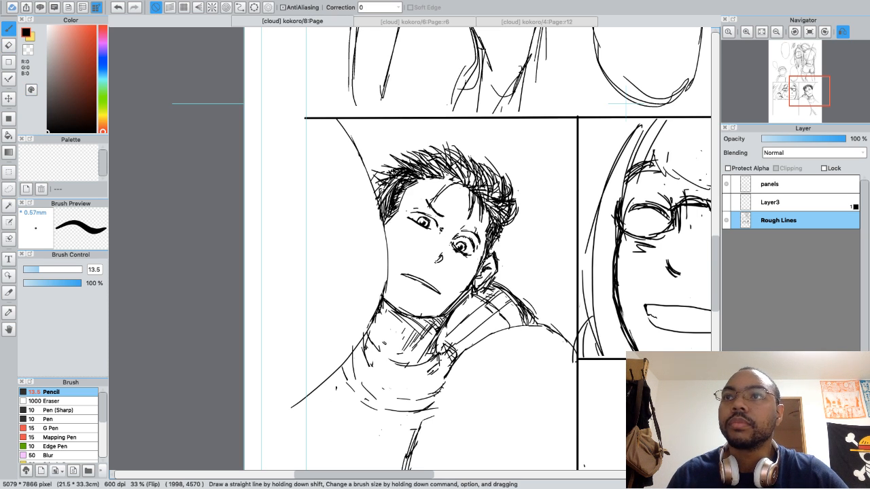
pyautogui.click(771, 203)
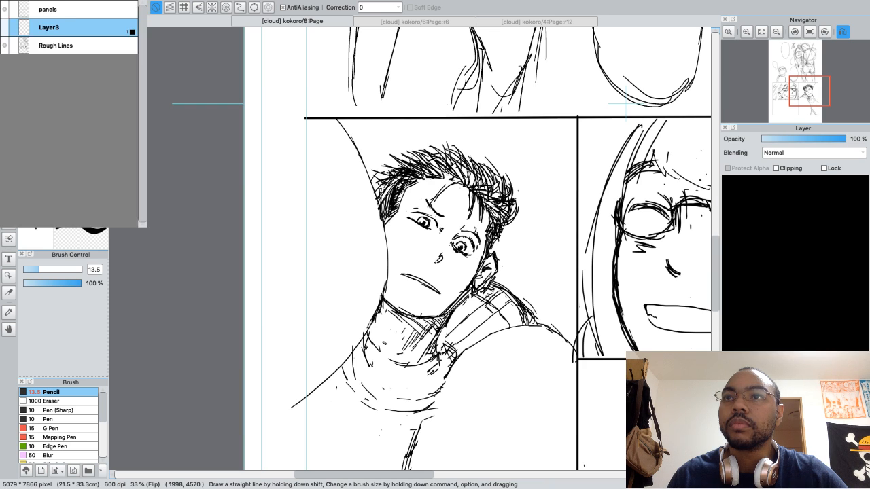
pyautogui.click(726, 202)
pyautogui.click(725, 203)
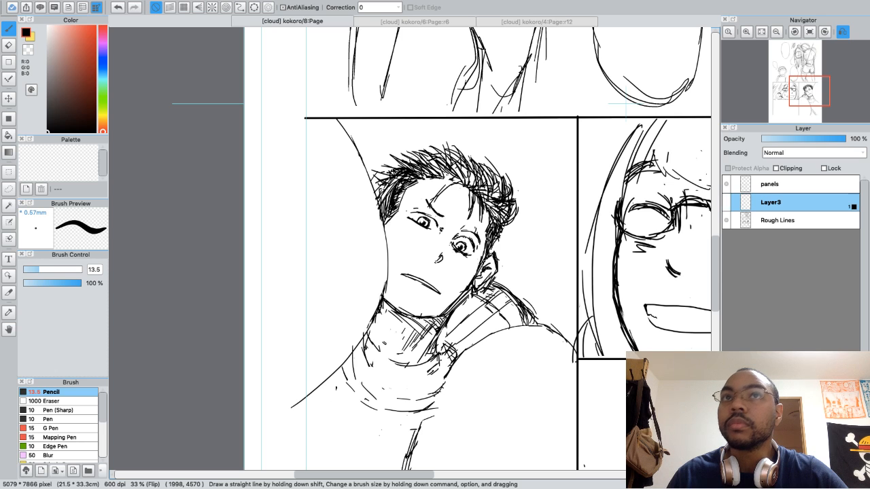
# Examine how the man's adjusted eye reads at page scale in both mirrored and normal view
pyautogui.press('super+plus')
pyautogui.press('super+minus')
pyautogui.press('super+minus')
pyautogui.press('super+minus')
pyautogui.press('super+minus')
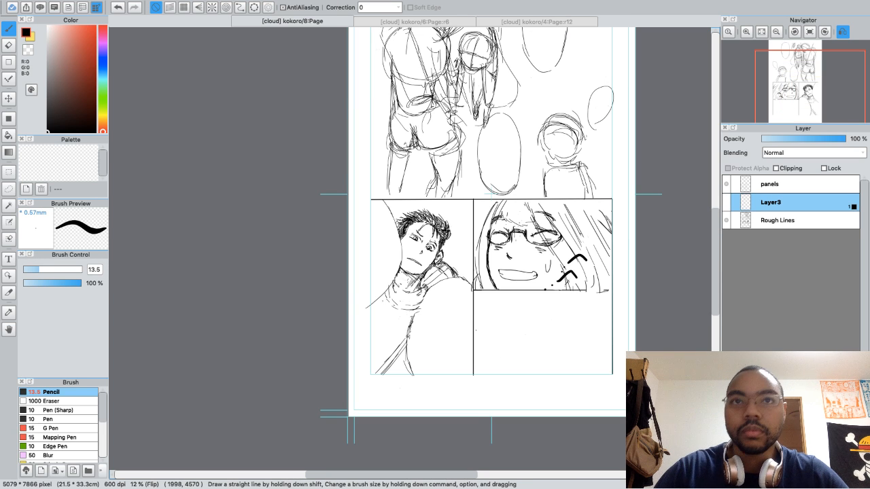
pyautogui.press('Down')
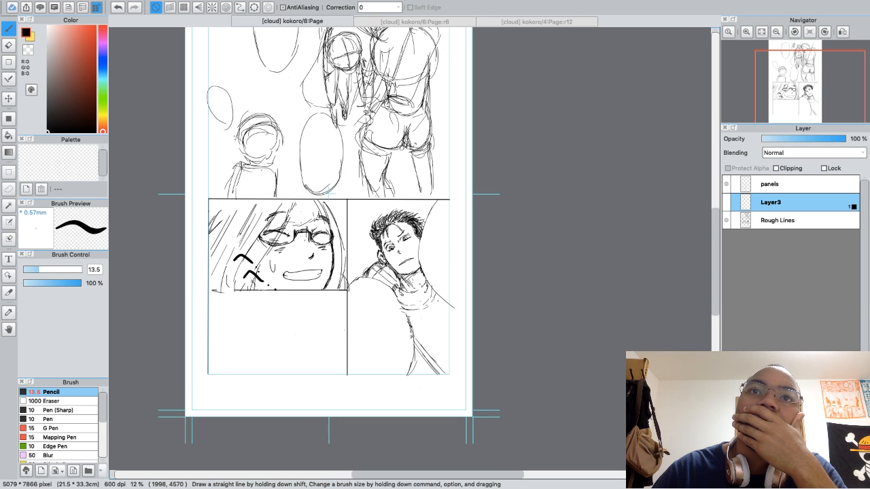
pyautogui.press('Down')
pyautogui.press('Down')
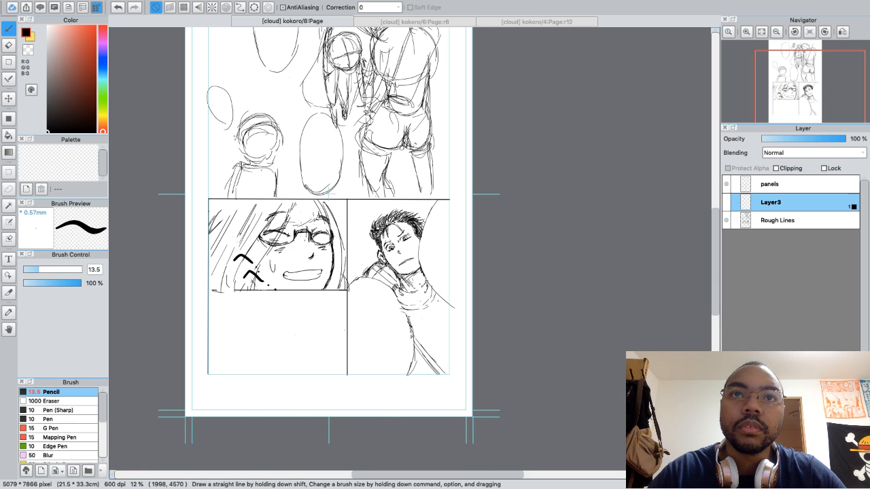
# Undo the rotation and shift of the man's eye and brow along with the lasso selection
pyautogui.press('super+z')
pyautogui.press('super+z')
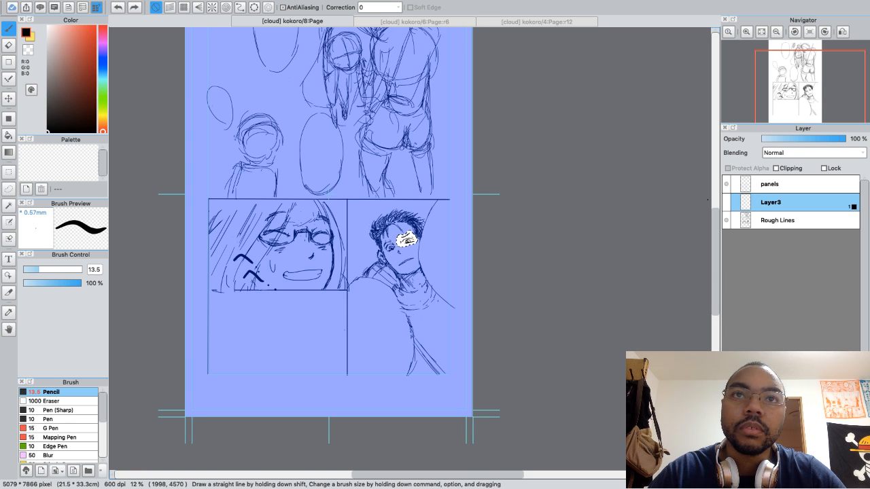
pyautogui.press('super+z')
pyautogui.press('super+z')
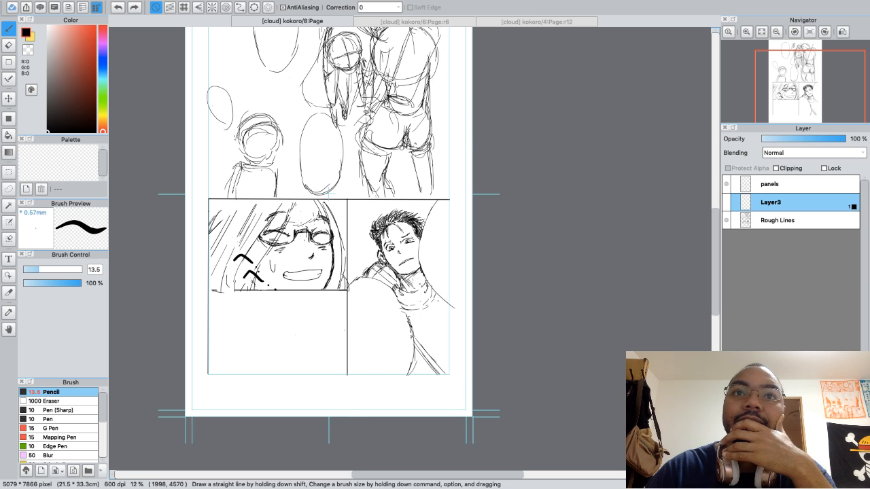
# Examine the man's expression in mirrored and normal view, from the whole page down to a close-up of the eyes
pyautogui.press('Down')
pyautogui.press('Right')
pyautogui.press('Up')
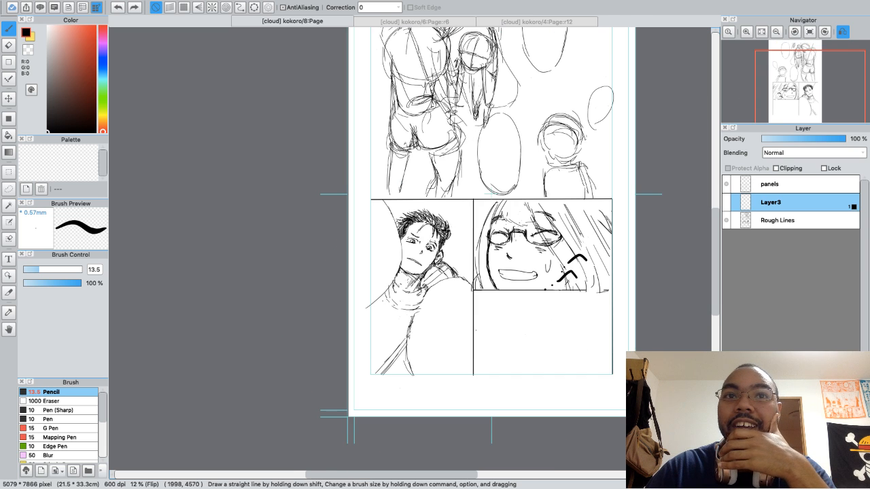
pyautogui.press('Down')
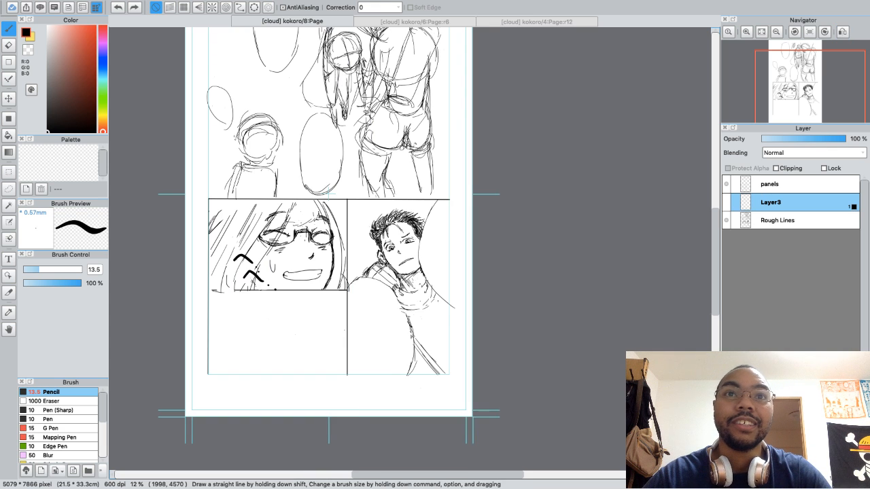
pyautogui.press('super+minus')
pyautogui.press('super+minus')
pyautogui.press('super+plus')
pyautogui.press('super+plus')
pyautogui.press('super+plus')
pyautogui.press('super+plus')
pyautogui.press('super+plus')
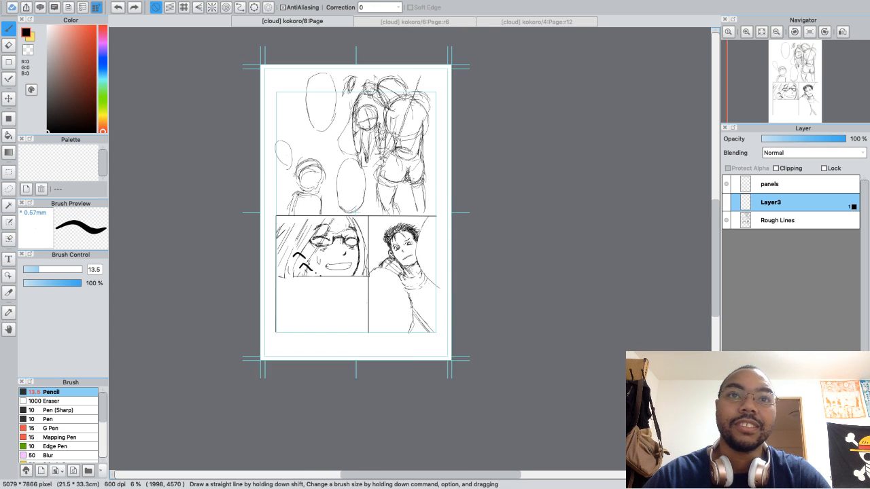
pyautogui.press('super+plus')
pyautogui.press('super+plus')
pyautogui.press('super+plus')
pyautogui.press('super+plus')
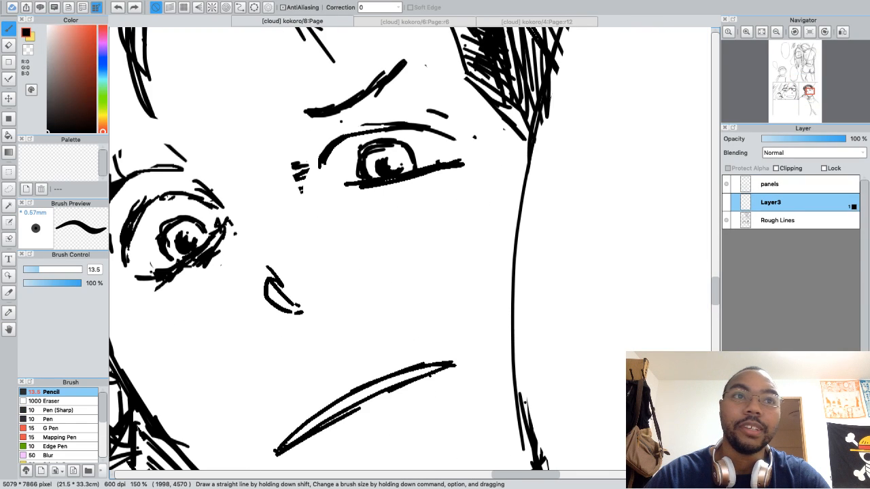
pyautogui.hscroll(-1, 411, 248)
pyautogui.hscroll(-1, 411, 249)
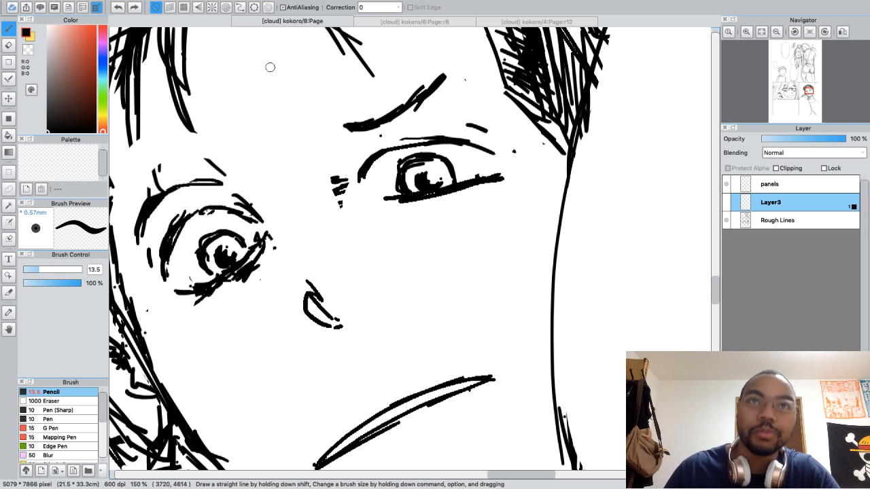
pyautogui.press('super+plus')
pyautogui.press('super+minus')
pyautogui.press('super+minus')
pyautogui.press('super+minus')
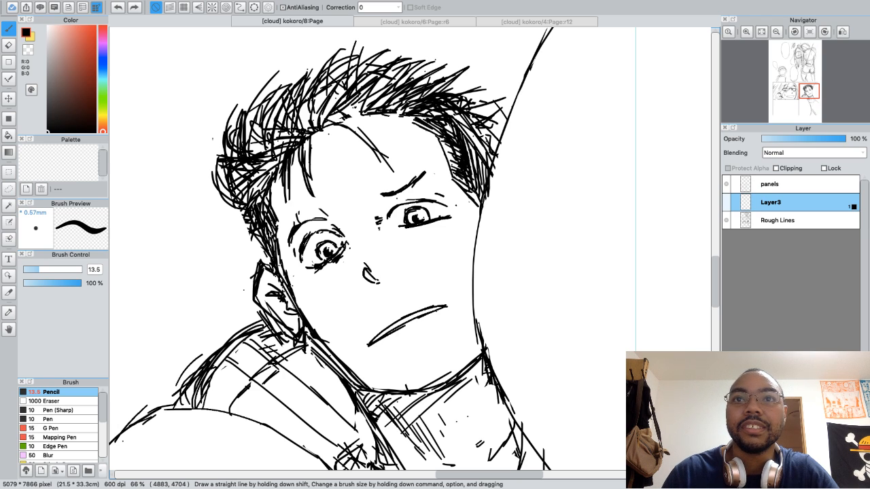
# Handwrite the slanted note "Stop it" with "Eye," beneath it on Layer3, beside the man's face
pyautogui.moveTo(508, 193)
pyautogui.mouseDown()
pyautogui.moveTo(521, 211)
pyautogui.moveTo(511, 225)
pyautogui.mouseUp()
pyautogui.moveTo(516, 185)
pyautogui.mouseDown()
pyautogui.moveTo(527, 203)
pyautogui.moveTo(536, 189)
pyautogui.mouseUp()
pyautogui.moveTo(543, 179)
pyautogui.mouseDown()
pyautogui.moveTo(543, 202)
pyautogui.moveTo(547, 174)
pyautogui.moveTo(571, 162)
pyautogui.mouseUp()
pyautogui.click(565, 143)
pyautogui.moveTo(577, 143)
pyautogui.mouseDown()
pyautogui.moveTo(579, 164)
pyautogui.moveTo(583, 151)
pyautogui.mouseUp()
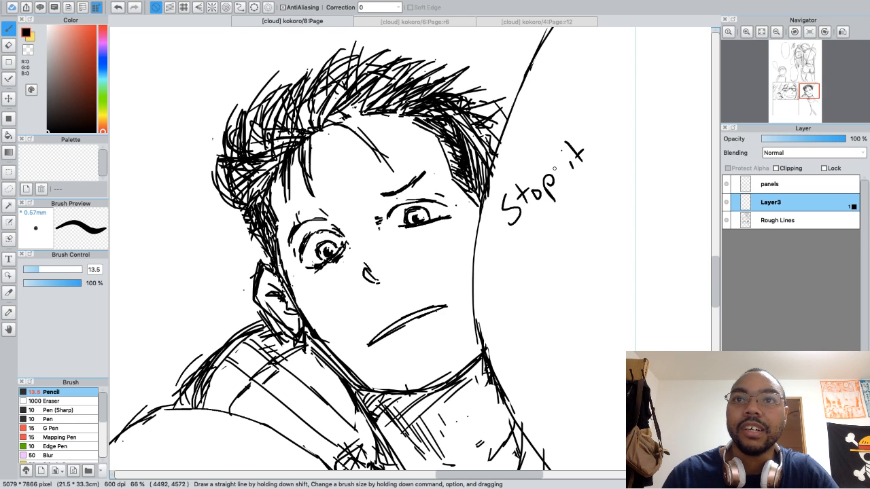
pyautogui.moveTo(535, 229)
pyautogui.mouseDown()
pyautogui.moveTo(547, 242)
pyautogui.moveTo(542, 228)
pyautogui.mouseUp()
pyautogui.moveTo(540, 230); pyautogui.dragTo(545, 235)
pyautogui.moveTo(549, 236)
pyautogui.mouseDown()
pyautogui.moveTo(565, 229)
pyautogui.moveTo(571, 245)
pyautogui.mouseUp()
pyautogui.moveTo(571, 219)
pyautogui.mouseDown()
pyautogui.moveTo(577, 202)
pyautogui.moveTo(586, 216)
pyautogui.moveTo(563, 227)
pyautogui.mouseUp()
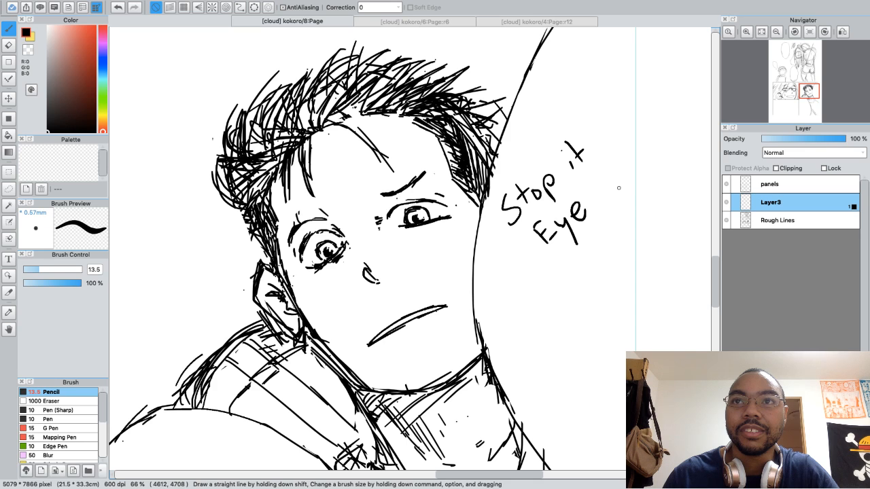
pyautogui.moveTo(601, 198); pyautogui.dragTo(598, 207)
pyautogui.moveTo(582, 166); pyautogui.dragTo(587, 184)
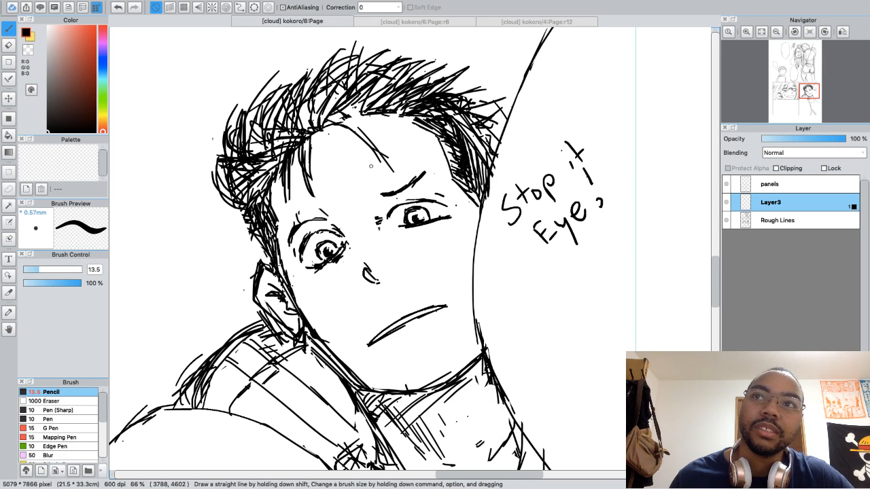
# Examine the handwritten note and the man's face up close and against the neighbouring panel
pyautogui.press('super+plus')
pyautogui.press('super+plus')
pyautogui.press('super+minus')
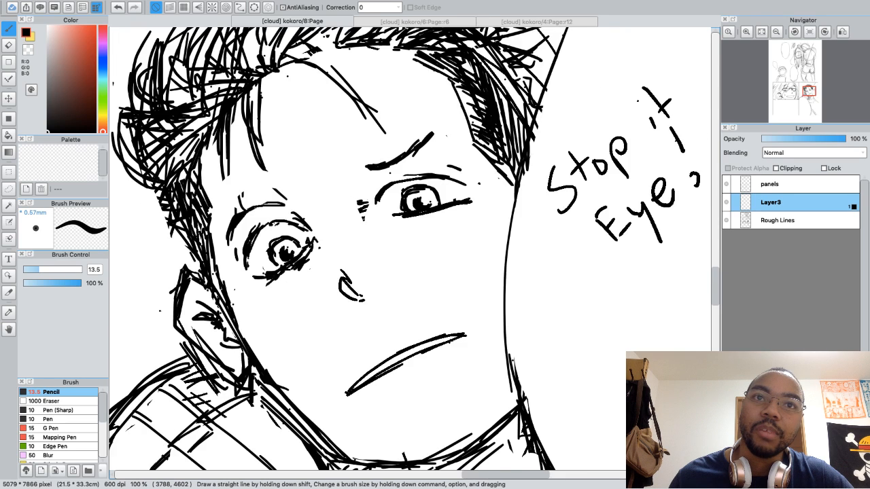
pyautogui.press('super+minus')
pyautogui.press('super+minus')
pyautogui.press('super+minus')
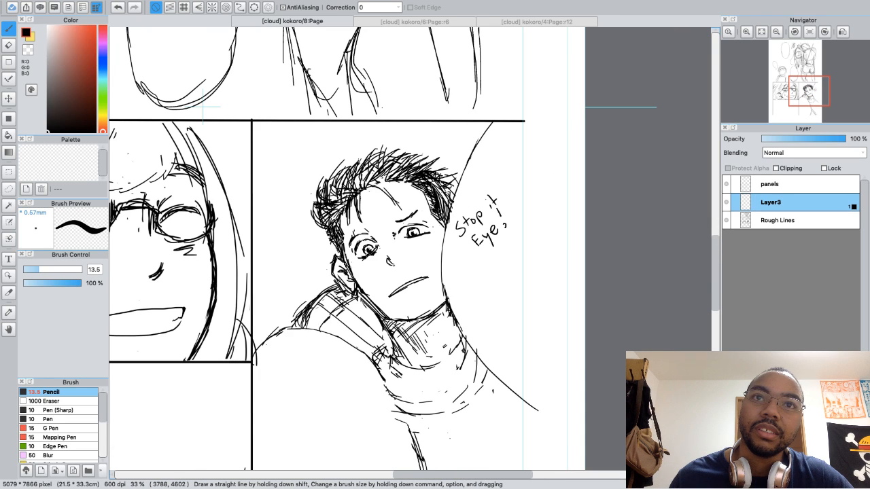
pyautogui.press('super+minus')
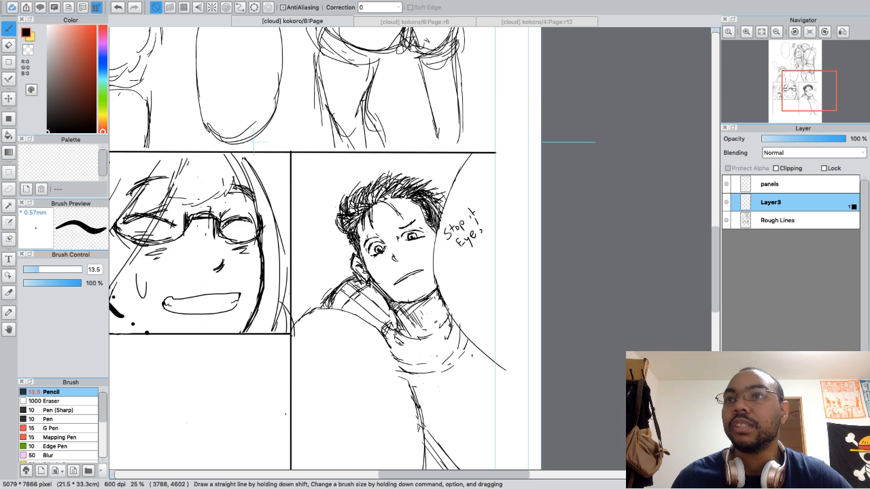
# Toggle Layer3's visibility to compare the panel with and without the handwritten note, and clear the note from the layer
pyautogui.click(726, 203)
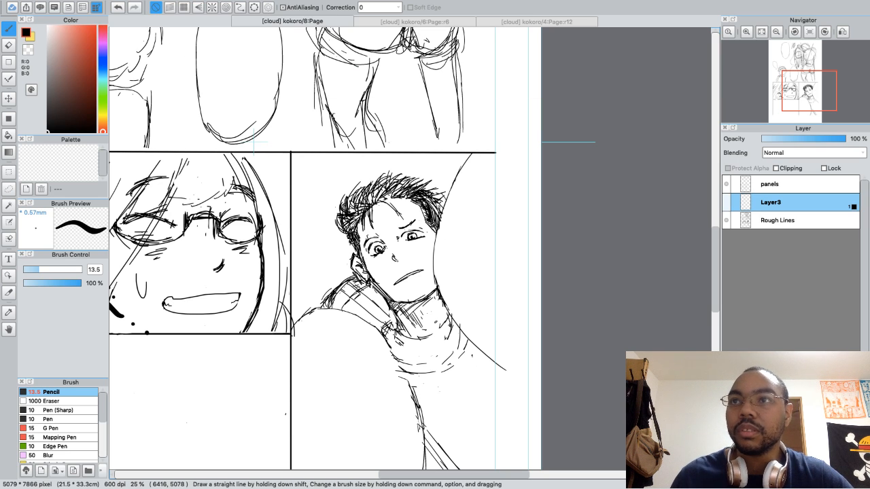
pyautogui.click(726, 202)
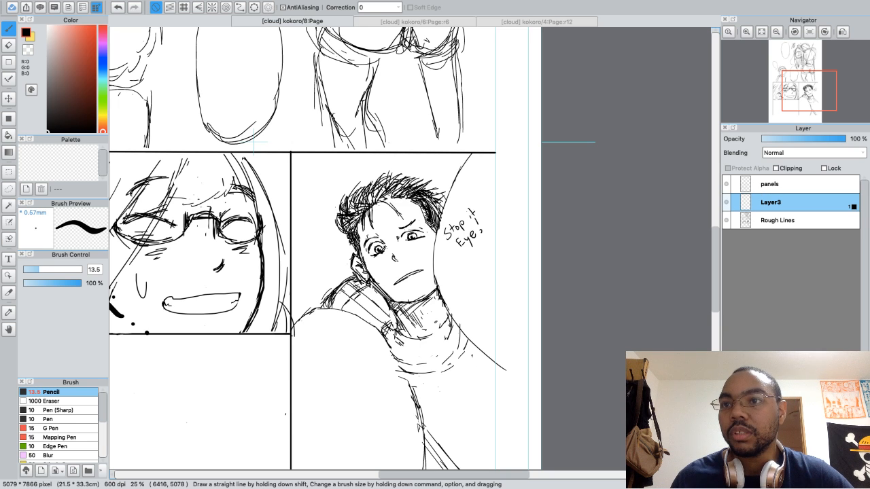
pyautogui.click(726, 202)
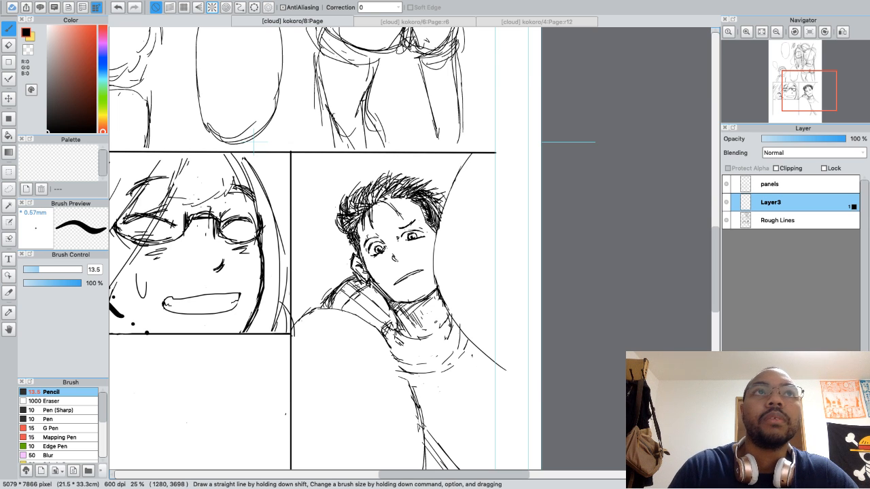
# Enable radial snapping and place its vanishing point on the man's nose
pyautogui.click(212, 8)
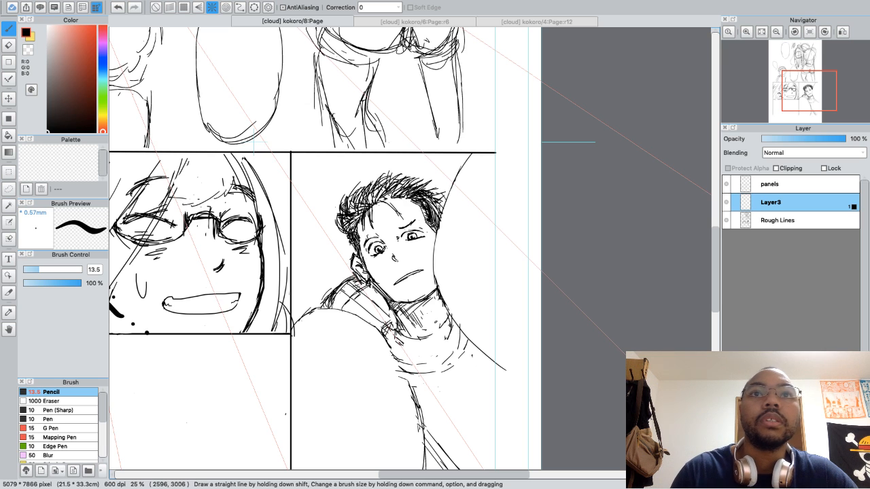
pyautogui.click(394, 249)
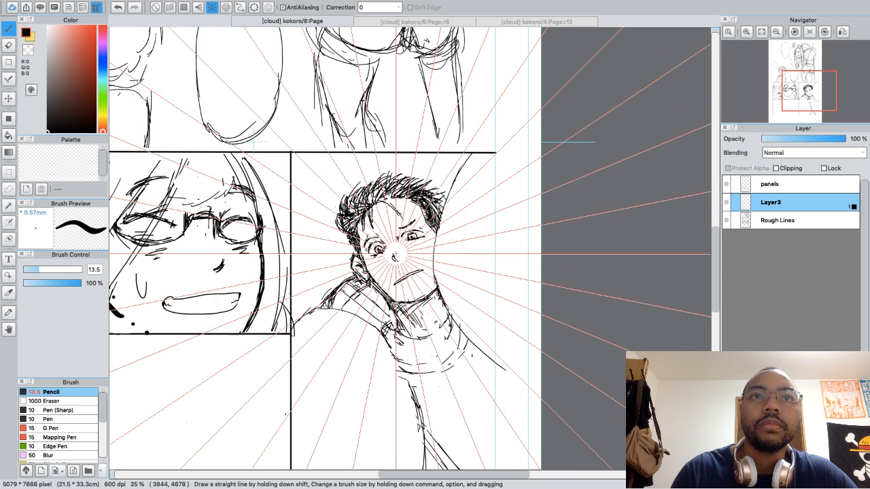
pyautogui.moveTo(394, 250); pyautogui.dragTo(396, 252)
pyautogui.click(396, 255)
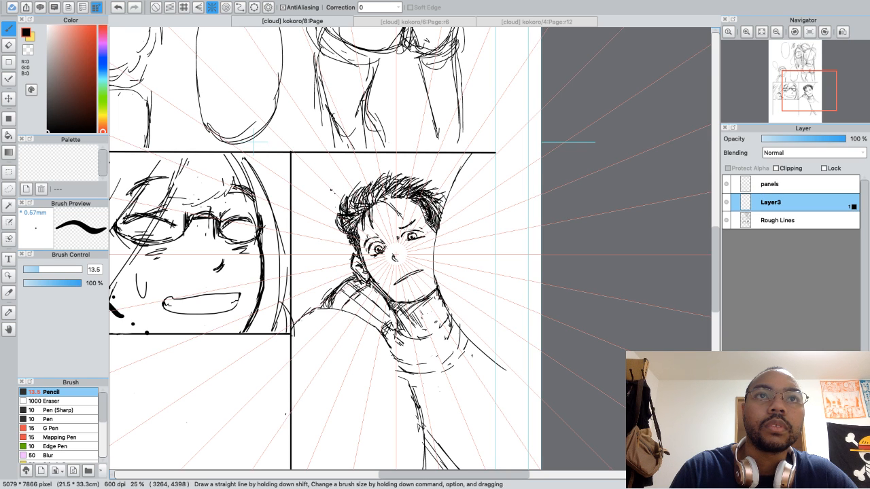
# Draw paired radial focus lines on Layer3 from the panel's upper-left corner toward the man's hair
pyautogui.moveTo(278, 140); pyautogui.dragTo(332, 189)
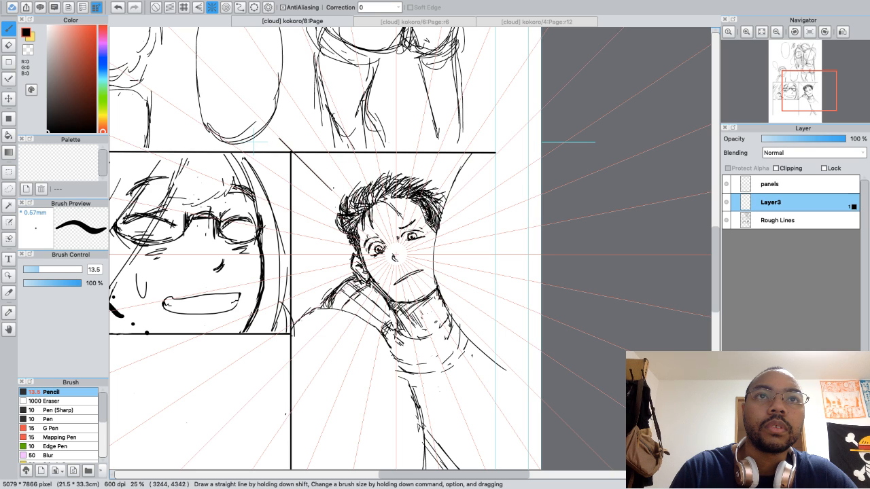
pyautogui.moveTo(270, 124); pyautogui.dragTo(329, 186)
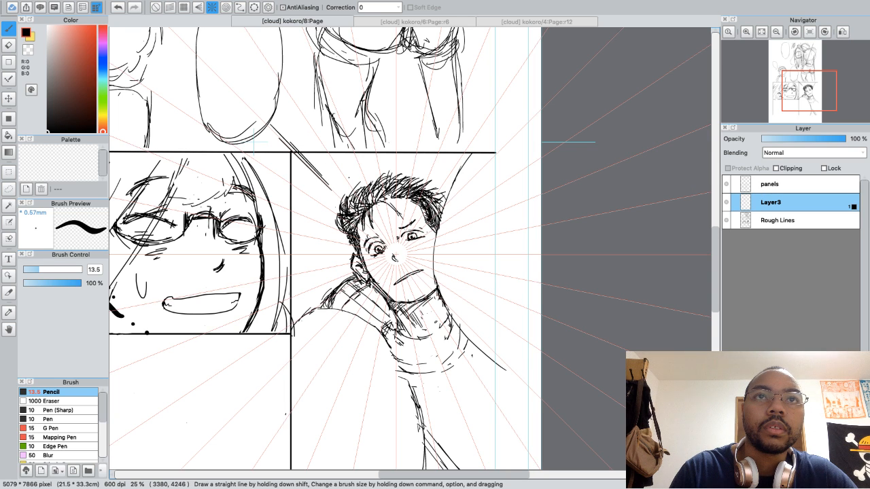
pyautogui.moveTo(348, 178); pyautogui.dragTo(308, 112)
pyautogui.moveTo(349, 174); pyautogui.dragTo(325, 134)
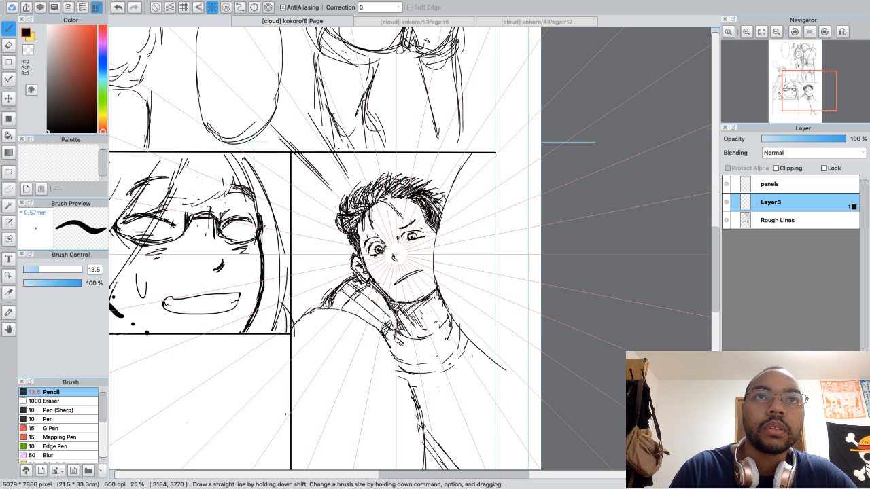
pyautogui.moveTo(349, 169); pyautogui.dragTo(315, 110)
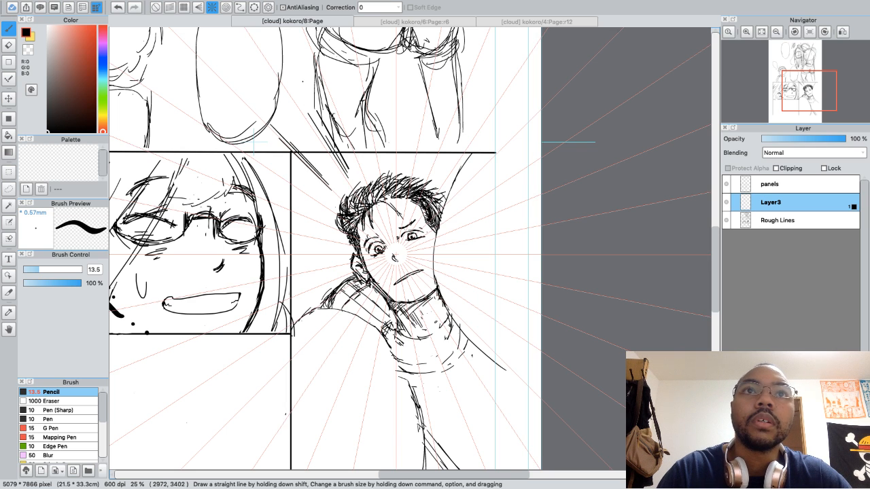
pyautogui.press('super+z')
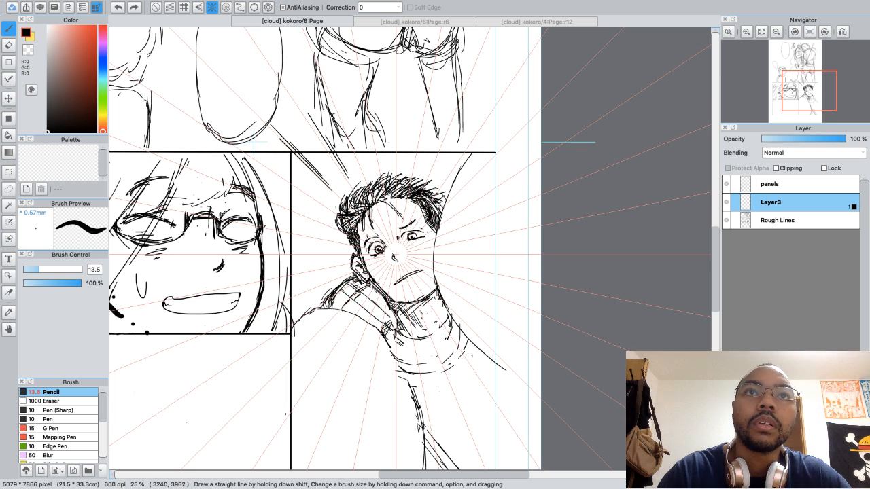
pyautogui.moveTo(346, 166); pyautogui.dragTo(336, 148)
pyautogui.moveTo(356, 184); pyautogui.dragTo(334, 128)
pyautogui.press('super+z')
pyautogui.press('super+z')
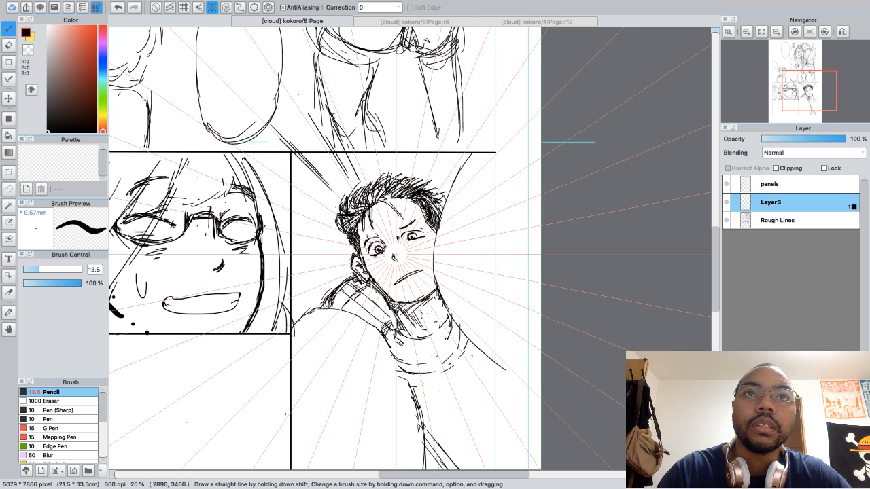
pyautogui.press('super+z')
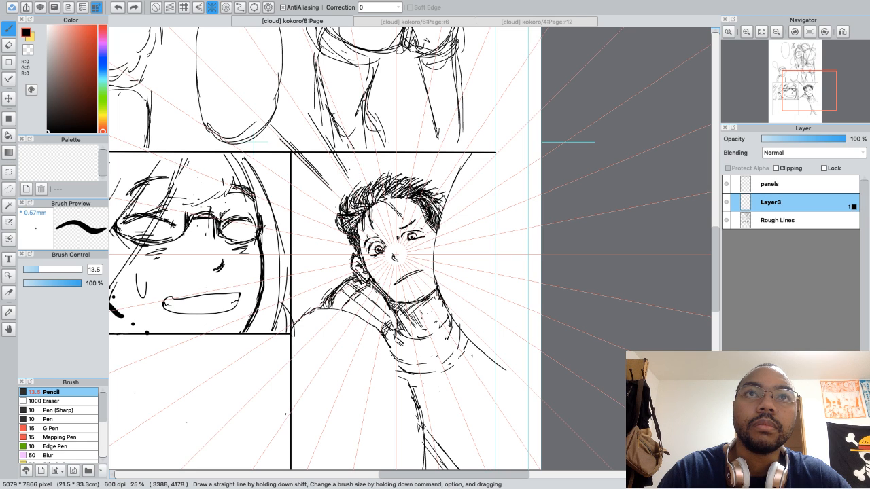
# Draw short radial focus lines above the left part of the man's hair, undoing and redrawing strokes until they fit
pyautogui.moveTo(346, 166)
pyautogui.mouseDown()
pyautogui.moveTo(324, 129)
pyautogui.moveTo(344, 164)
pyautogui.moveTo(365, 129)
pyautogui.moveTo(375, 172)
pyautogui.mouseUp()
pyautogui.press('super+z')
pyautogui.press('super+z')
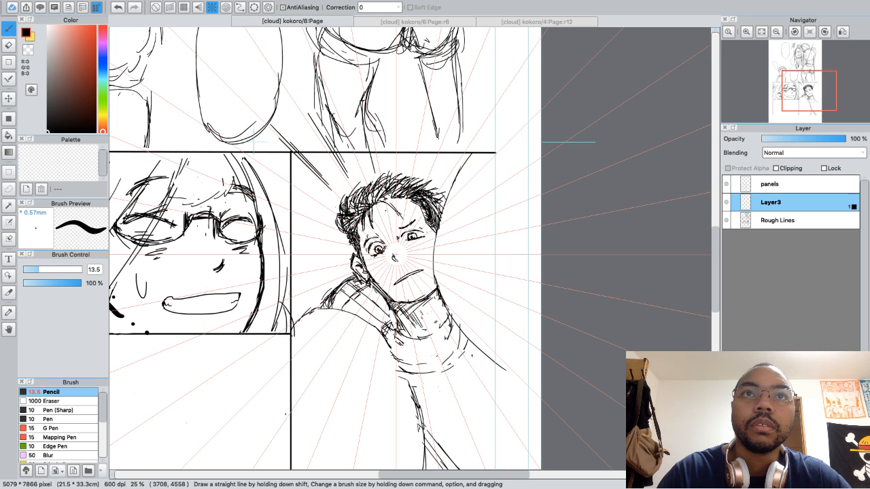
pyautogui.press('super+z')
pyautogui.moveTo(363, 125); pyautogui.dragTo(379, 189)
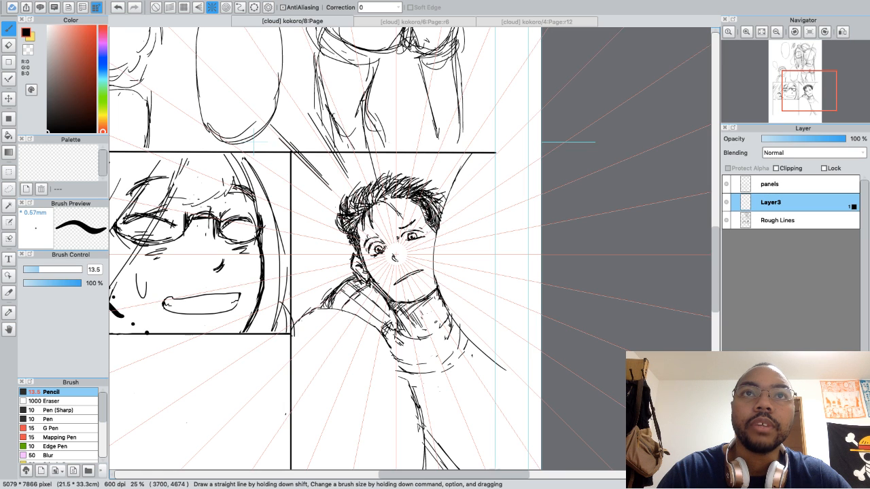
pyautogui.press('super+z')
pyautogui.moveTo(364, 126); pyautogui.dragTo(373, 165)
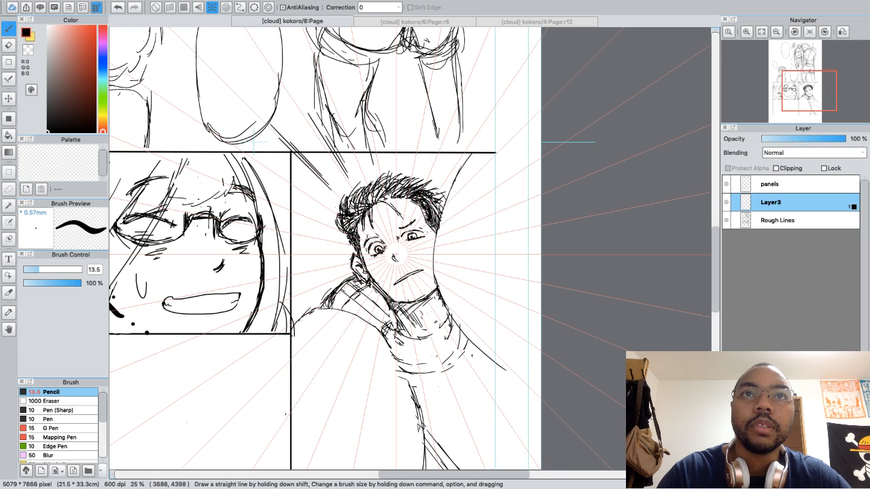
pyautogui.press('super+z')
pyautogui.moveTo(365, 126); pyautogui.dragTo(374, 167)
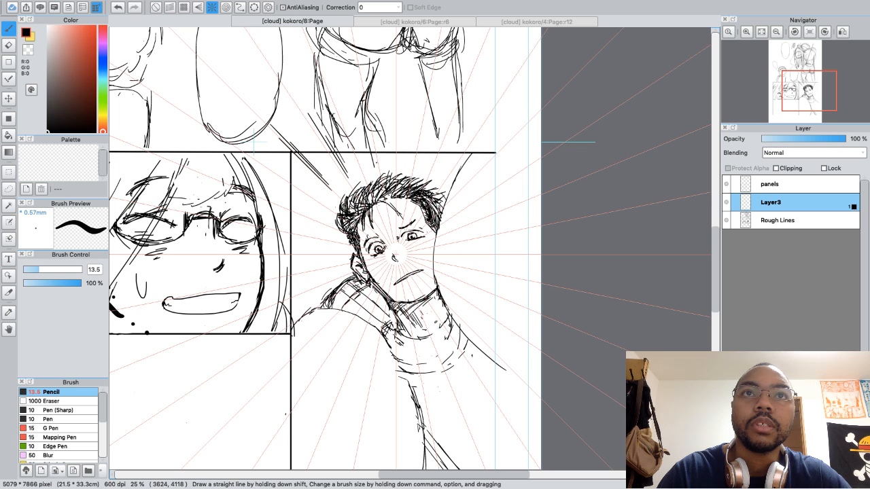
pyautogui.moveTo(365, 110); pyautogui.dragTo(375, 158)
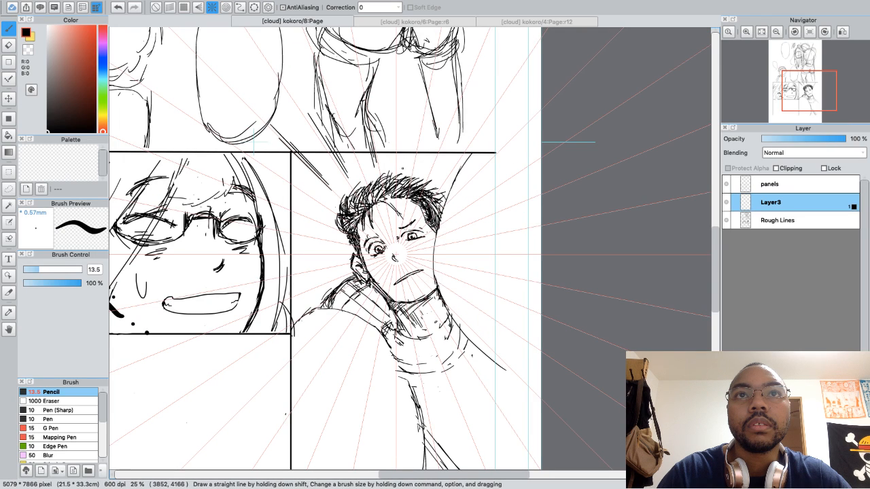
# Draw more radial focus lines above the middle and right of the man's hair, crossing the panel's top border
pyautogui.moveTo(407, 96); pyautogui.dragTo(403, 167)
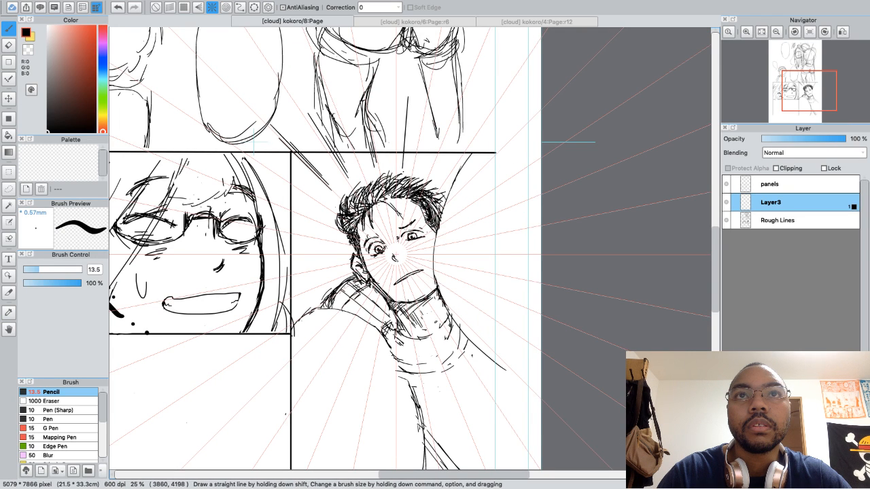
pyautogui.moveTo(410, 89)
pyautogui.mouseDown()
pyautogui.moveTo(405, 170)
pyautogui.moveTo(409, 131)
pyautogui.mouseUp()
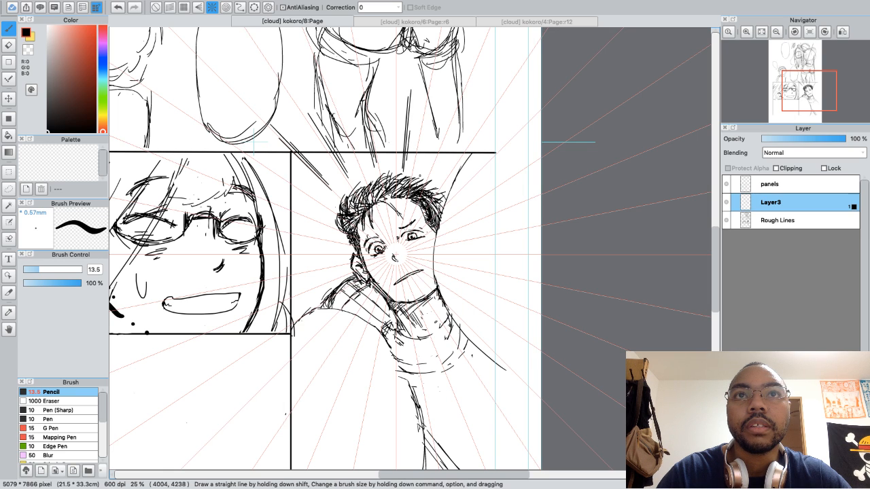
pyautogui.moveTo(421, 174); pyautogui.dragTo(448, 83)
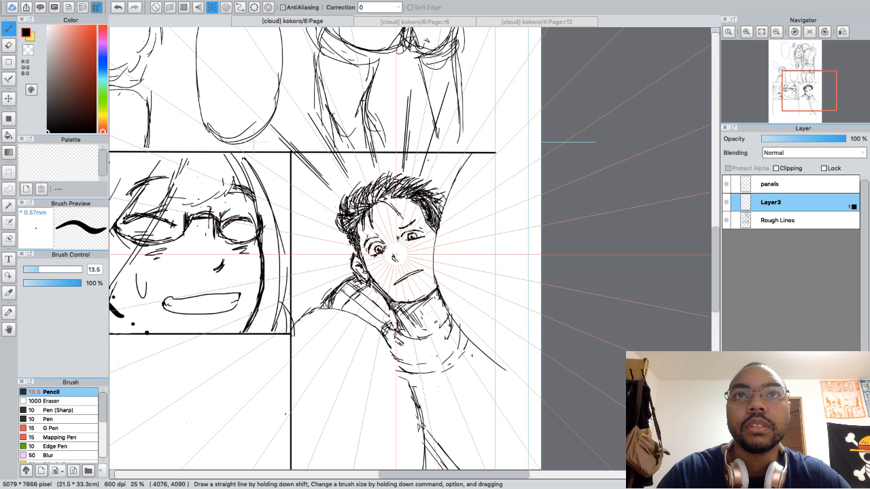
pyautogui.moveTo(427, 161); pyautogui.dragTo(442, 122)
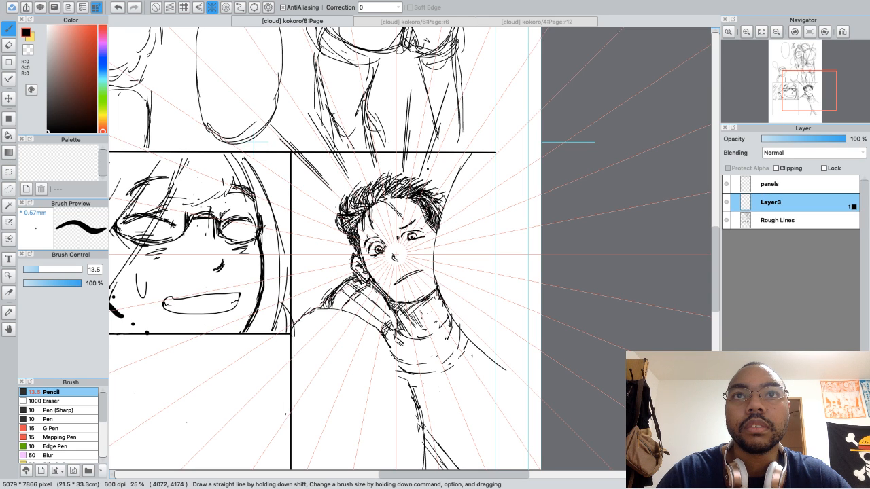
pyautogui.moveTo(427, 171); pyautogui.dragTo(443, 129)
pyautogui.moveTo(441, 172); pyautogui.dragTo(480, 104)
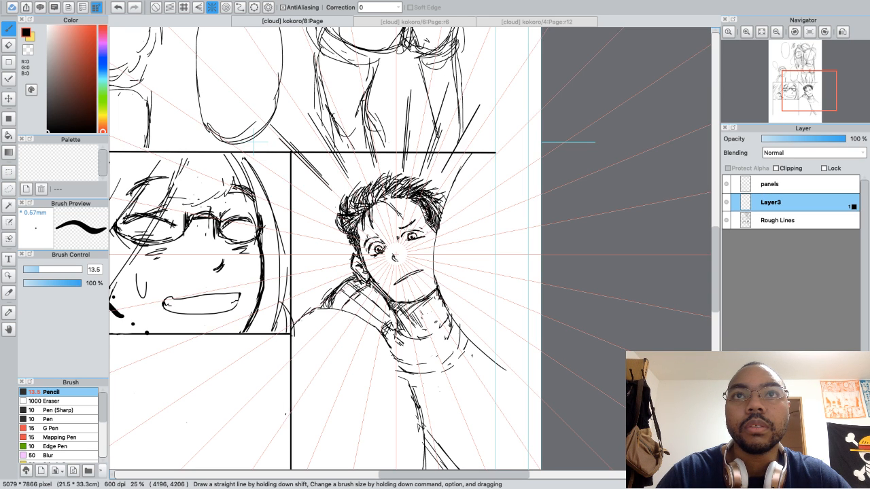
pyautogui.moveTo(462, 138); pyautogui.dragTo(429, 195)
pyautogui.press('super+z')
pyautogui.moveTo(478, 123); pyautogui.dragTo(439, 186)
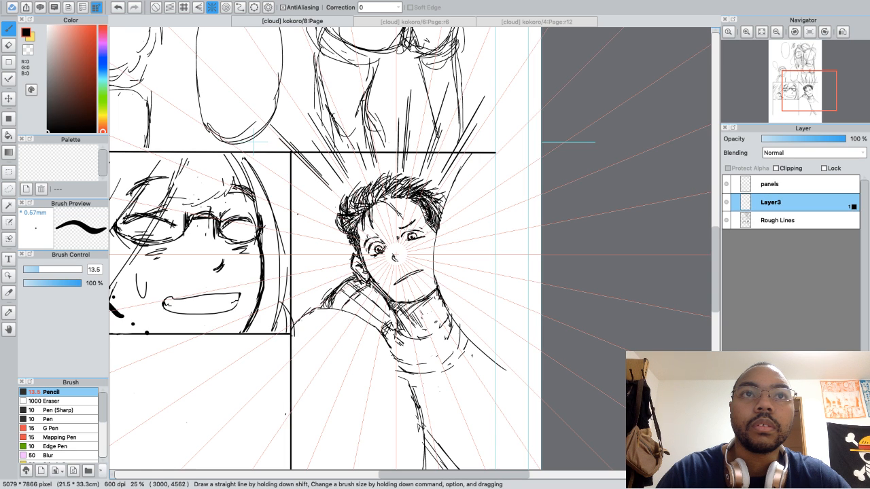
# Draw radial focus lines from the neighbouring panel toward the left side of the man's head, at hair and eye level
pyautogui.moveTo(289, 215)
pyautogui.mouseDown()
pyautogui.moveTo(330, 230)
pyautogui.moveTo(274, 205)
pyautogui.mouseUp()
pyautogui.press('super+z')
pyautogui.moveTo(320, 231)
pyautogui.mouseDown()
pyautogui.moveTo(274, 208)
pyautogui.moveTo(278, 216)
pyautogui.mouseUp()
pyautogui.press('super+z')
pyautogui.moveTo(331, 248); pyautogui.dragTo(270, 238)
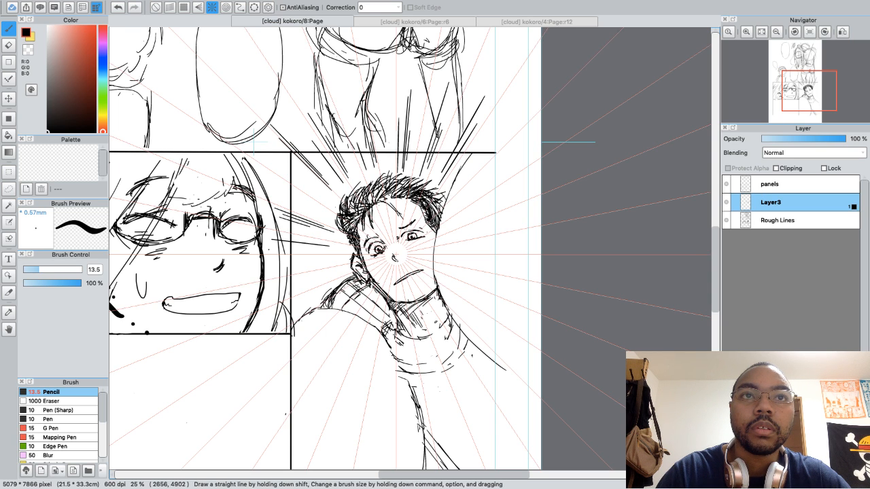
pyautogui.moveTo(329, 247); pyautogui.dragTo(261, 247)
pyautogui.click(293, 253)
pyautogui.press('super+z')
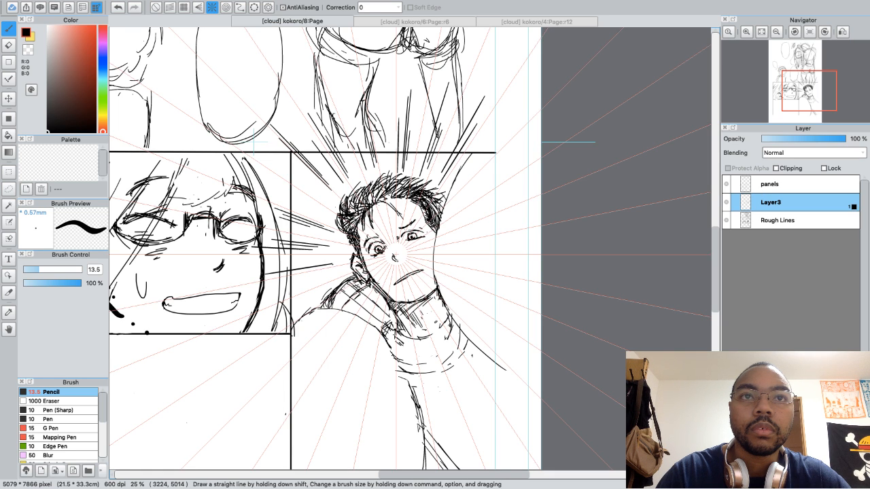
# Draw radial focus lines toward the man's ear and collar from the lower part of the neighbouring panel
pyautogui.moveTo(287, 273); pyautogui.dragTo(351, 262)
pyautogui.press('super+z')
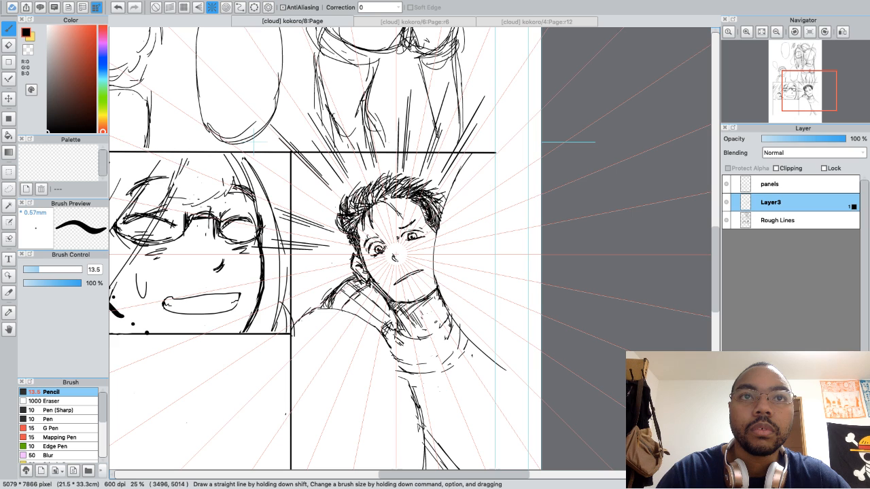
pyautogui.moveTo(276, 274)
pyautogui.mouseDown()
pyautogui.moveTo(340, 263)
pyautogui.moveTo(267, 284)
pyautogui.mouseUp()
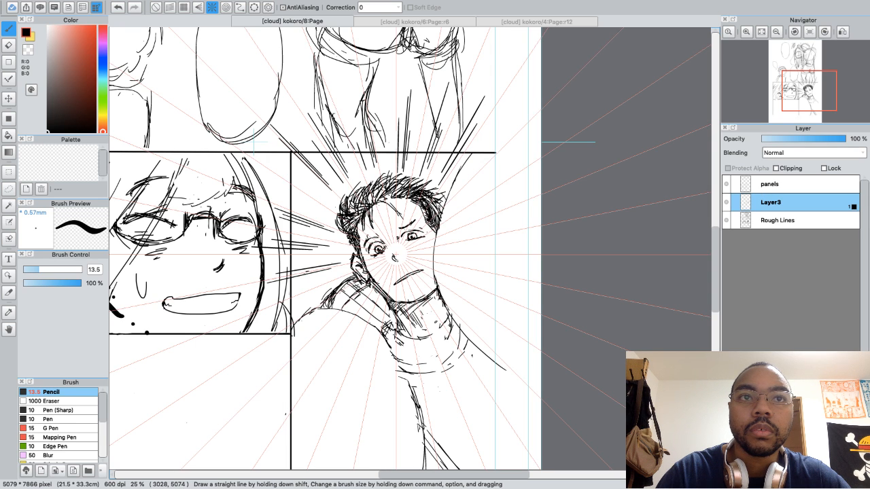
pyautogui.moveTo(308, 273); pyautogui.dragTo(262, 282)
pyautogui.moveTo(325, 282); pyautogui.dragTo(259, 307)
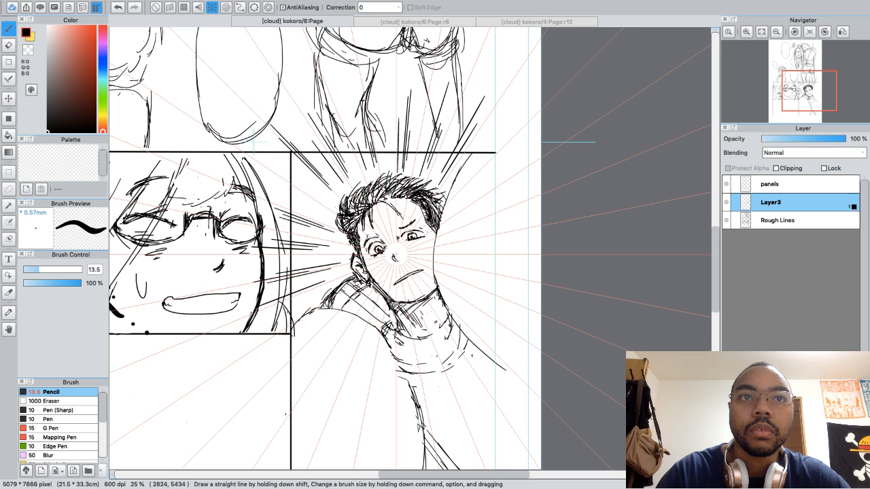
pyautogui.moveTo(322, 284); pyautogui.dragTo(265, 309)
pyautogui.moveTo(325, 287); pyautogui.dragTo(267, 314)
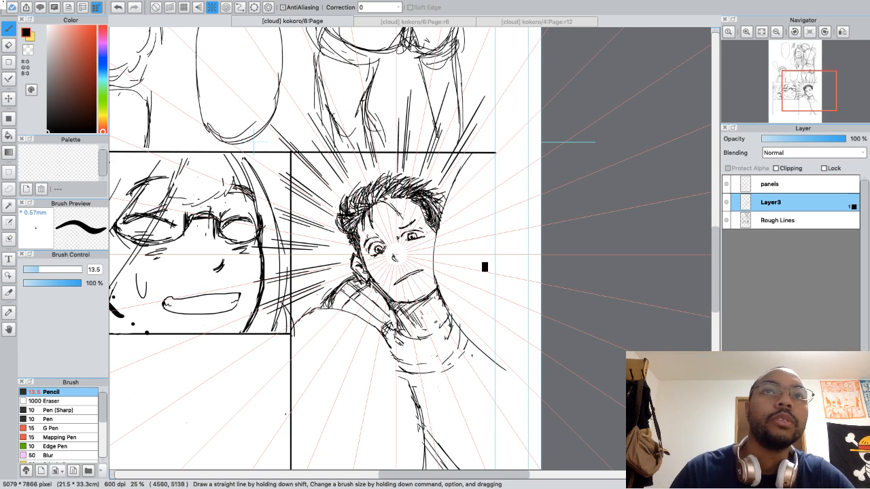
# Erase the outermost focus lines above the panel's upper-right border, switch back to the brush, and turn off radial snapping
pyautogui.press('e')
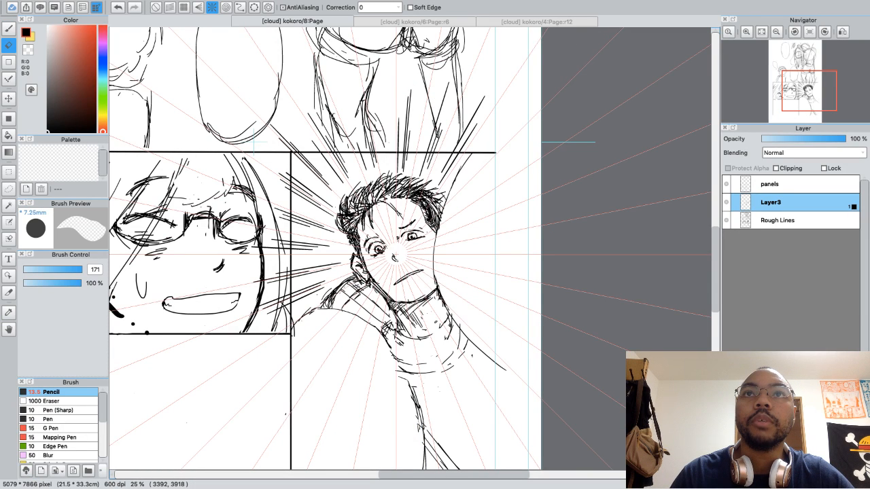
pyautogui.moveTo(488, 99); pyautogui.dragTo(457, 142)
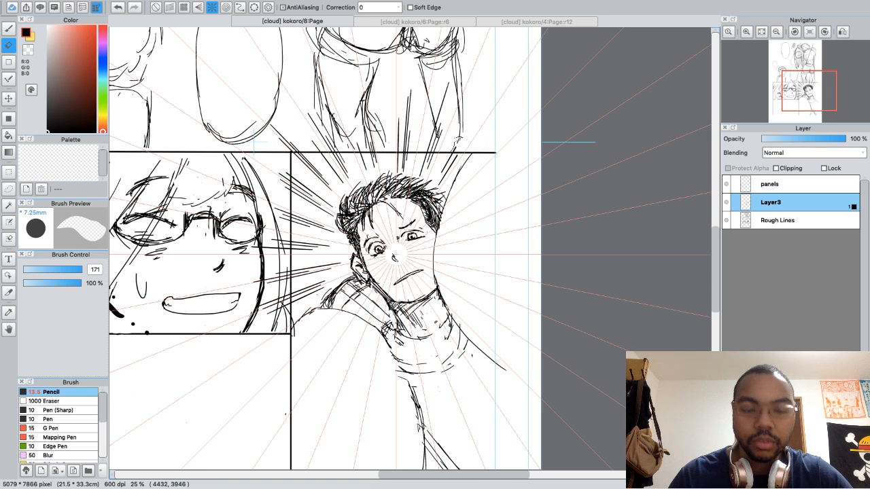
pyautogui.press('b')
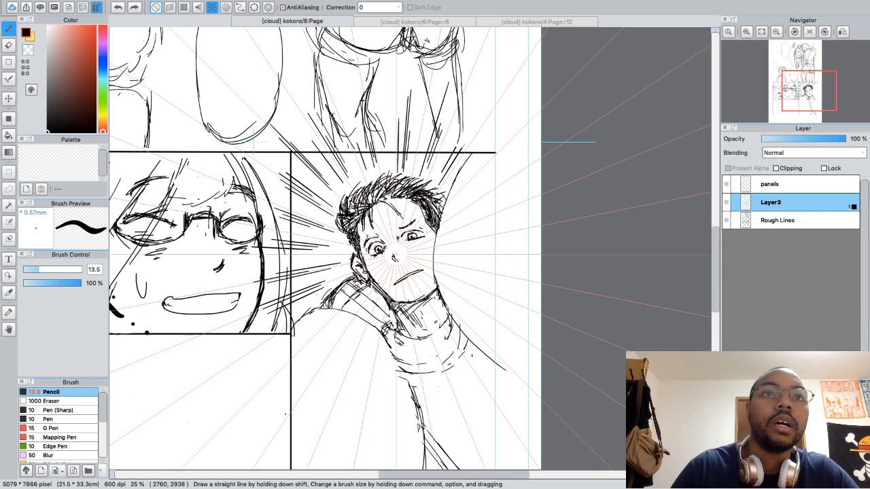
pyautogui.click(156, 8)
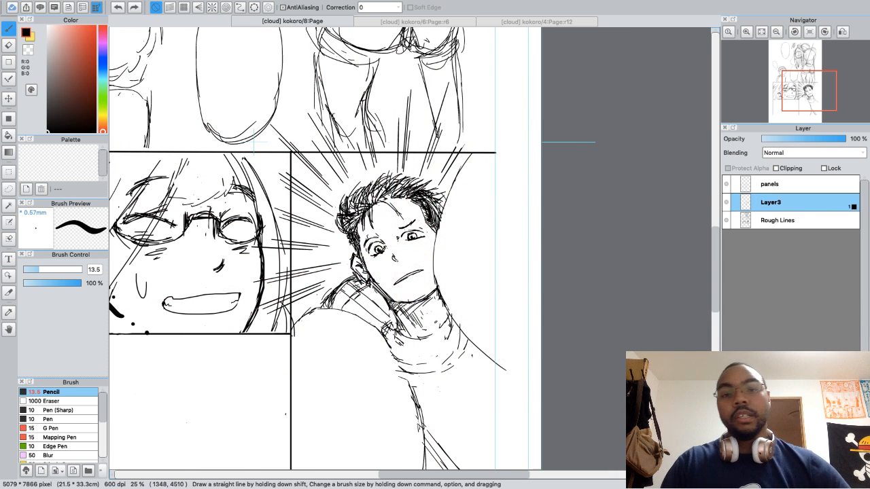
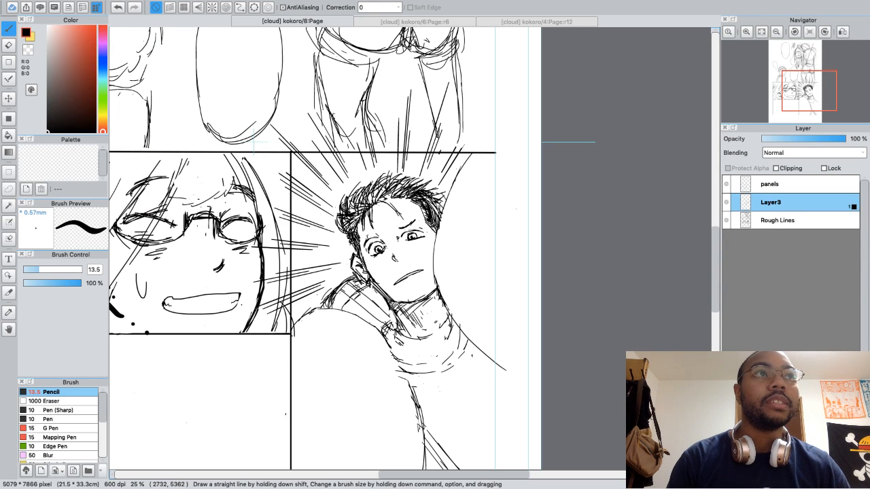
# Select the right edge strip of the neighbouring panel with a rectangle and delete the focus lines that overlap it
pyautogui.click(8, 62)
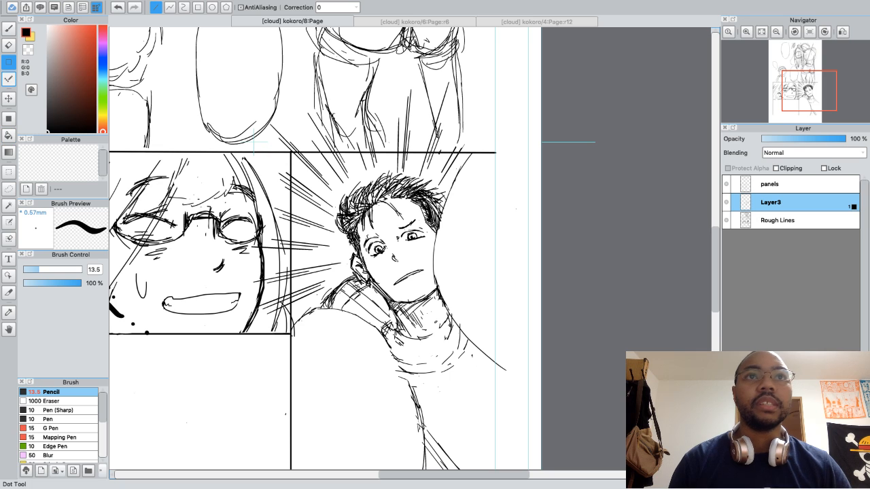
pyautogui.click(8, 45)
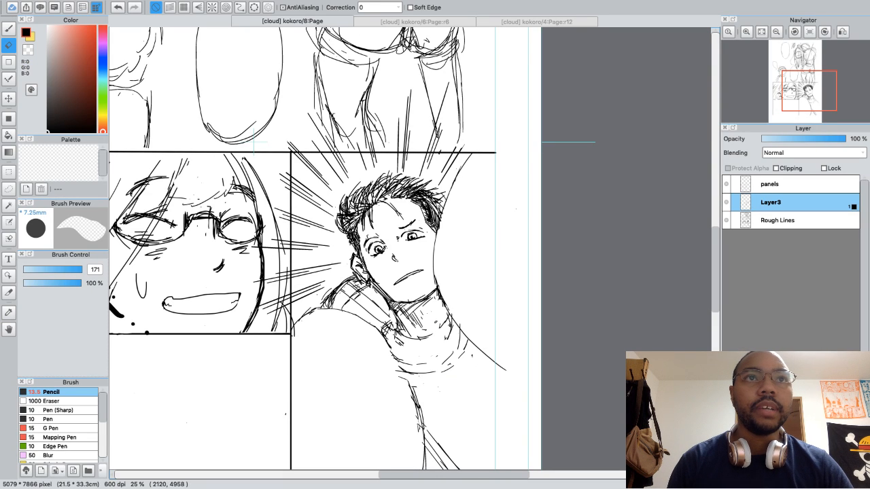
pyautogui.click(8, 172)
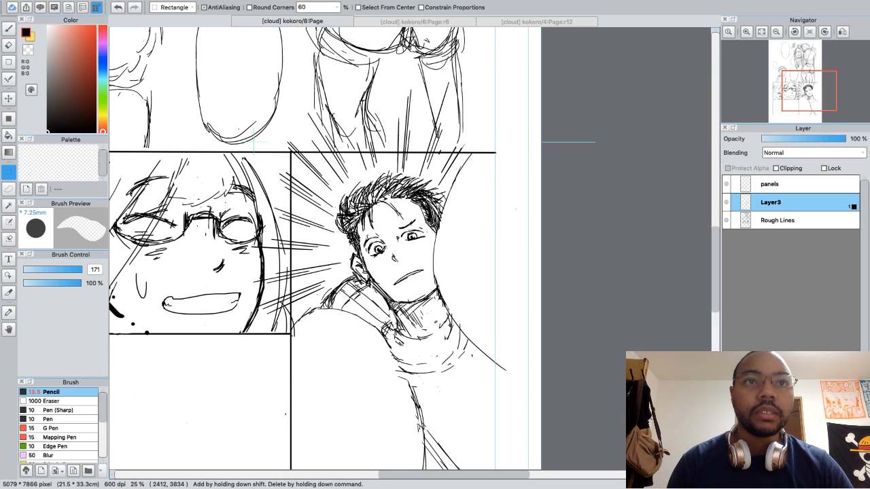
pyautogui.moveTo(239, 129); pyautogui.dragTo(288, 343)
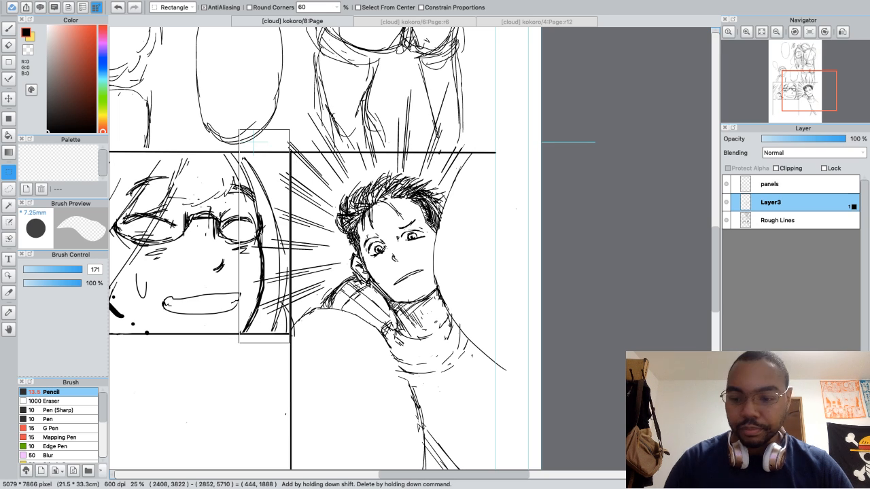
pyautogui.press('Delete')
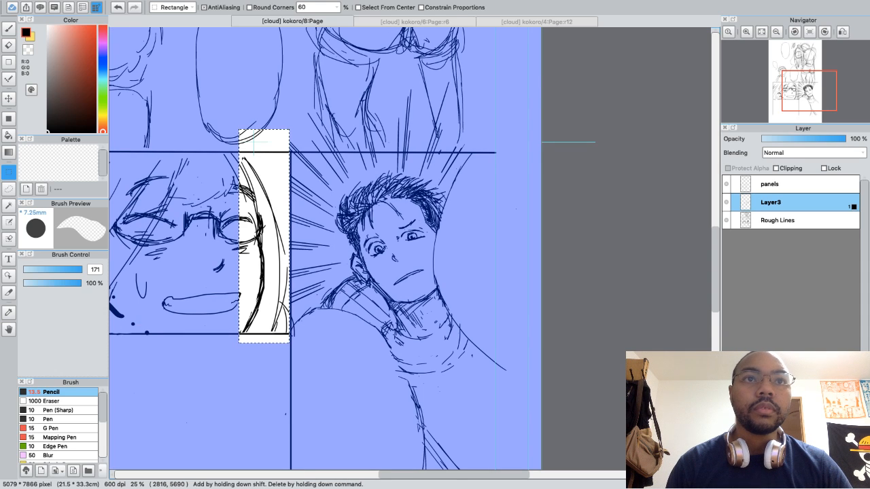
pyautogui.press('super+d')
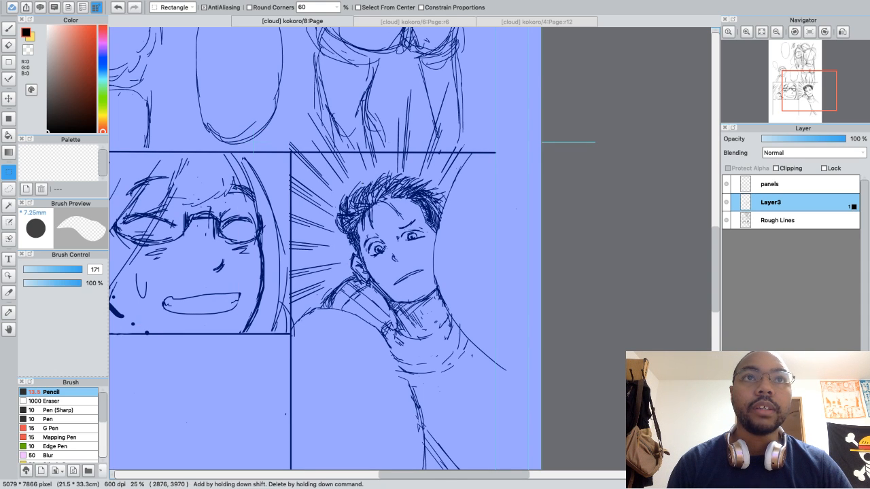
# Delete the focus lines extending above the top border of the man's panel using a rectangular selection
pyautogui.click(280, 154)
pyautogui.moveTo(273, 127); pyautogui.dragTo(496, 152)
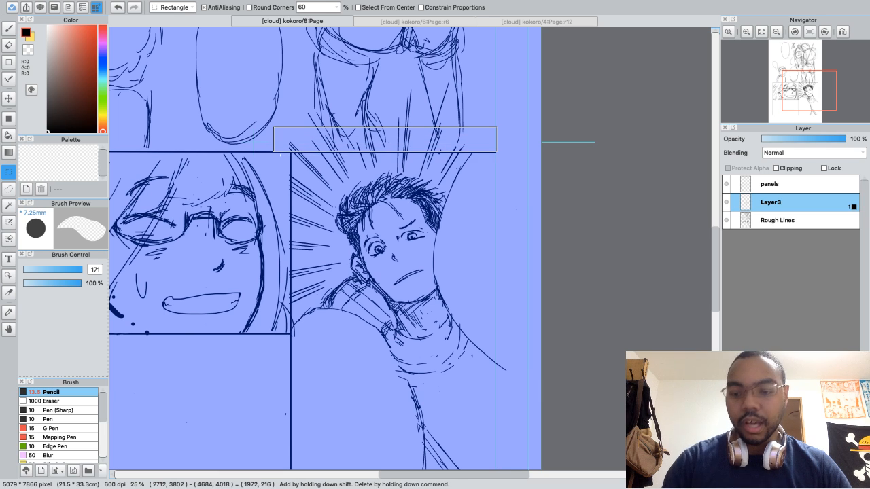
pyautogui.press('Delete')
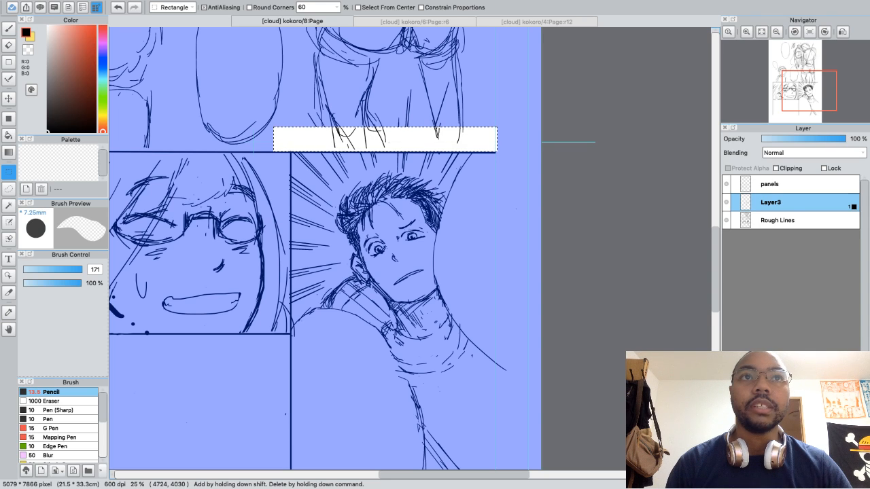
pyautogui.click(279, 155)
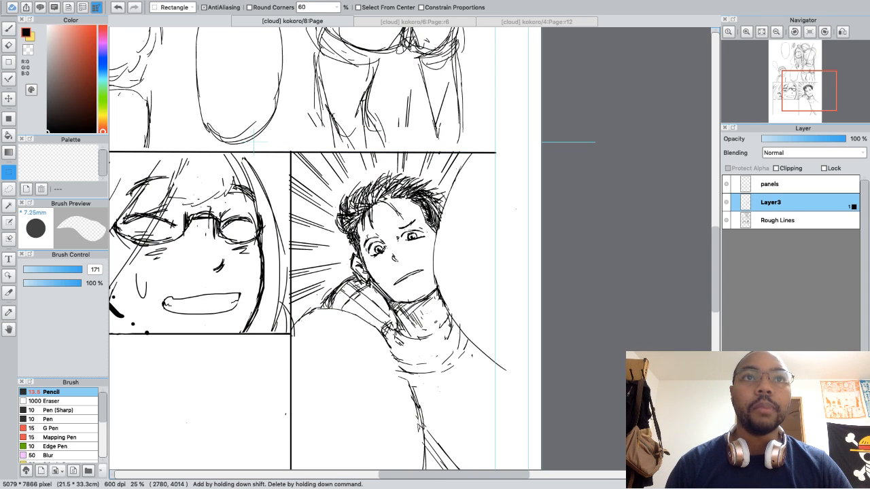
# Clear leftover focus-line ends in a narrow strip along the border between the two panels, and remove the selection
pyautogui.moveTo(280, 150); pyautogui.dragTo(291, 361)
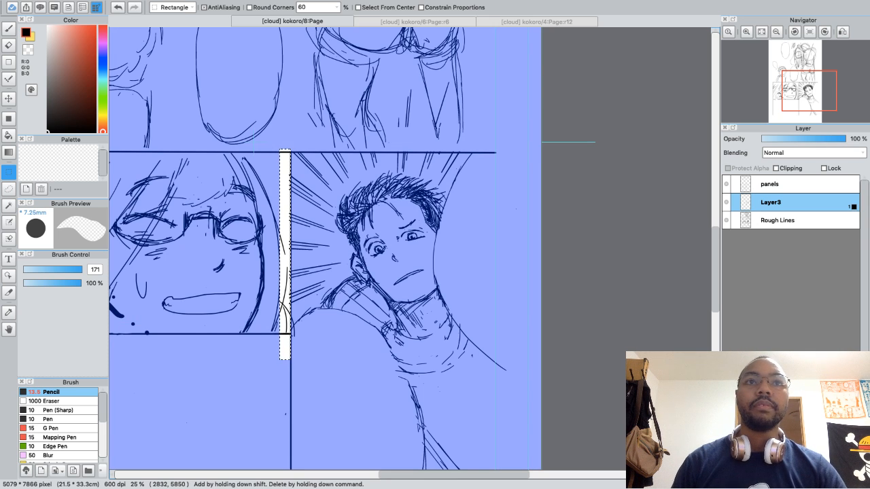
pyautogui.click(388, 379)
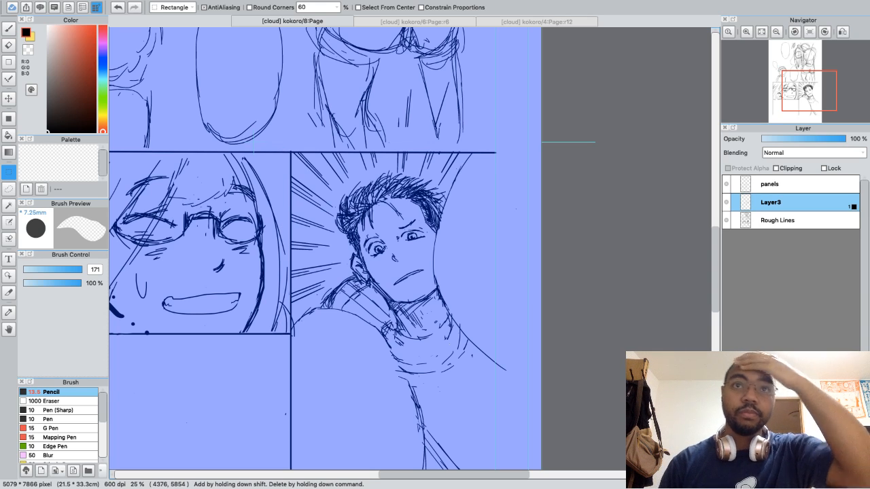
pyautogui.press('super+d')
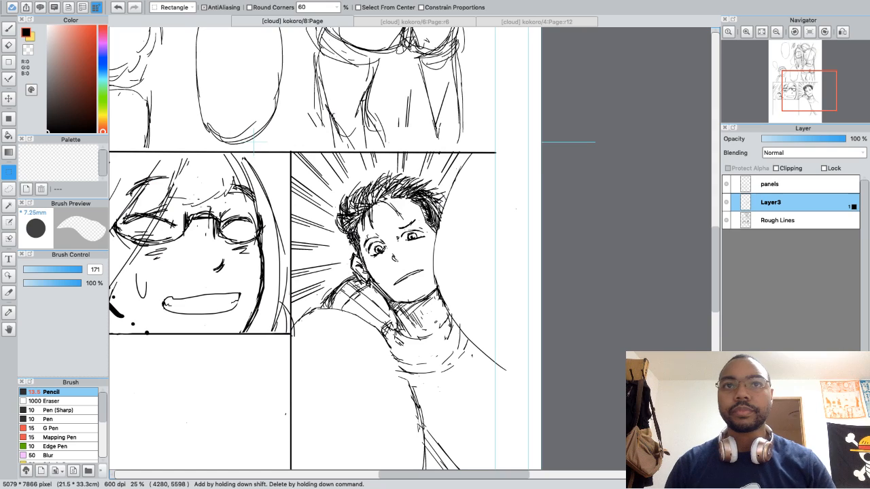
# Rename the layer holding the focus lines, Layer3, as "Speed lines"
pyautogui.scroll(-5, 306, 249)
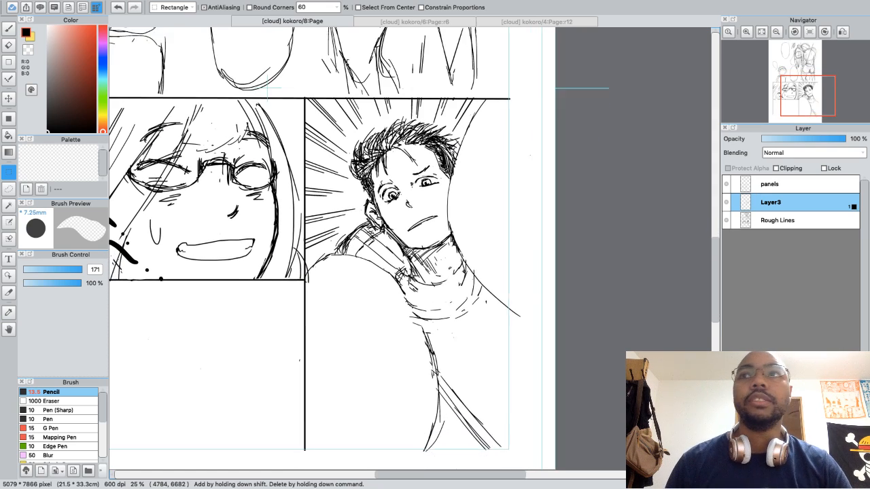
pyautogui.scroll(-5, 306, 248)
pyautogui.hscroll(-3, 306, 248)
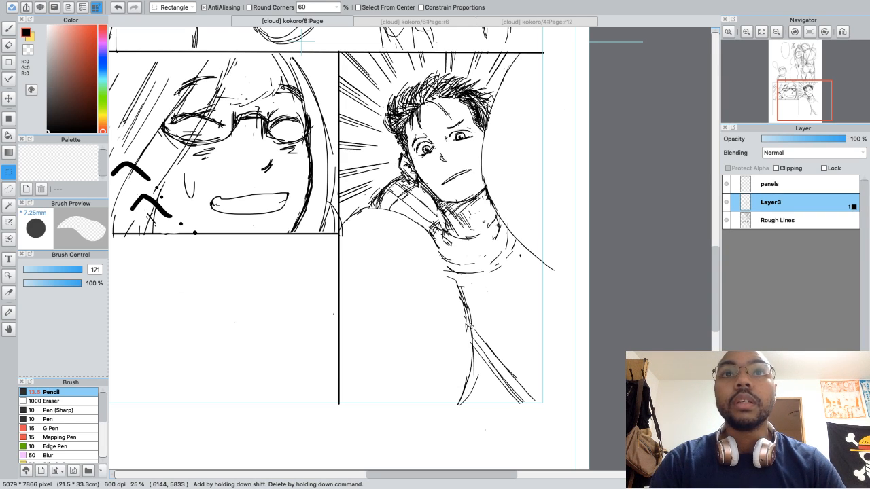
pyautogui.doubleClick(770, 203)
pyautogui.write('Speed lines')
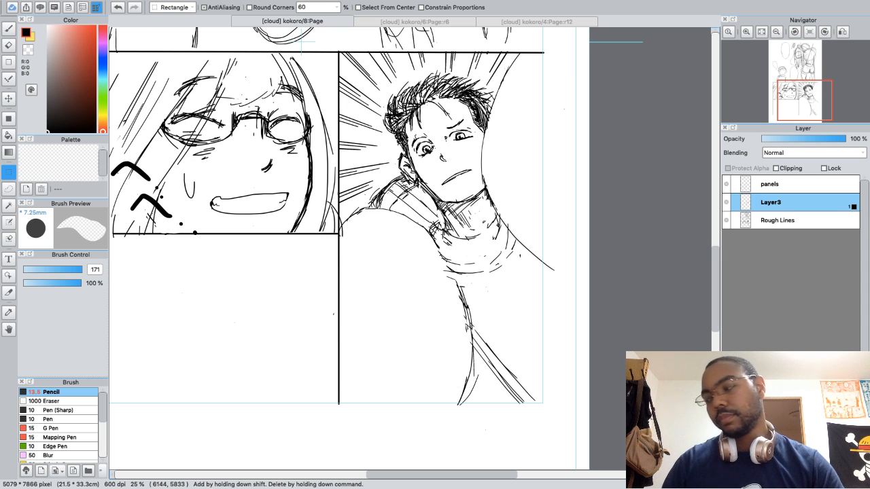
pyautogui.press('Return')
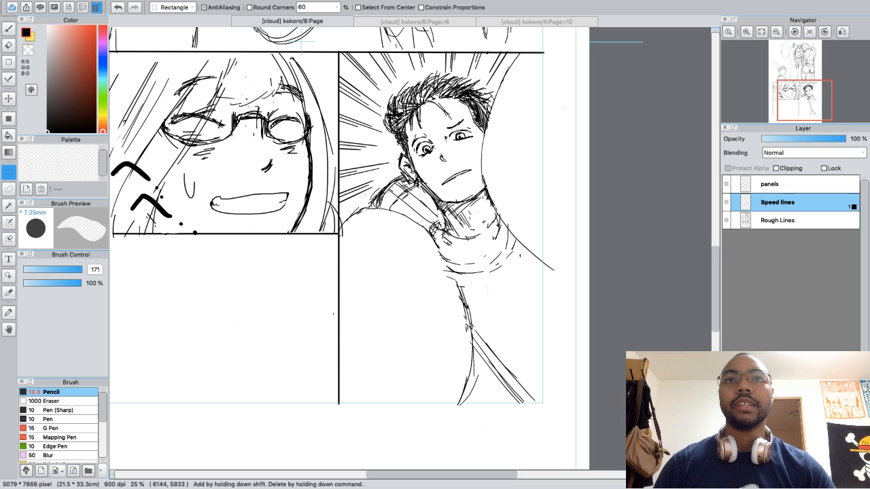
# Darken the diagonal band below the man's arm with dense Pencil strokes running down to the panel's lower edge
pyautogui.press('super+minus')
pyautogui.press('super+minus')
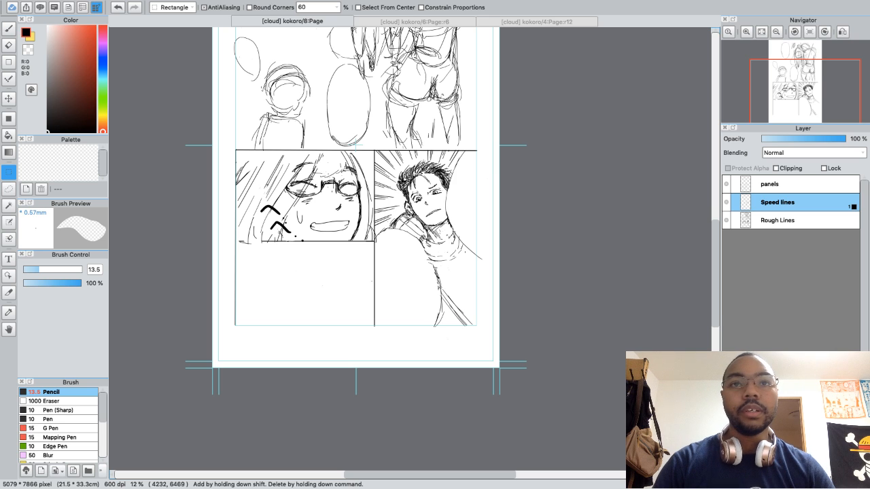
pyautogui.scroll(5, 408, 251)
pyautogui.scroll(-2, 408, 251)
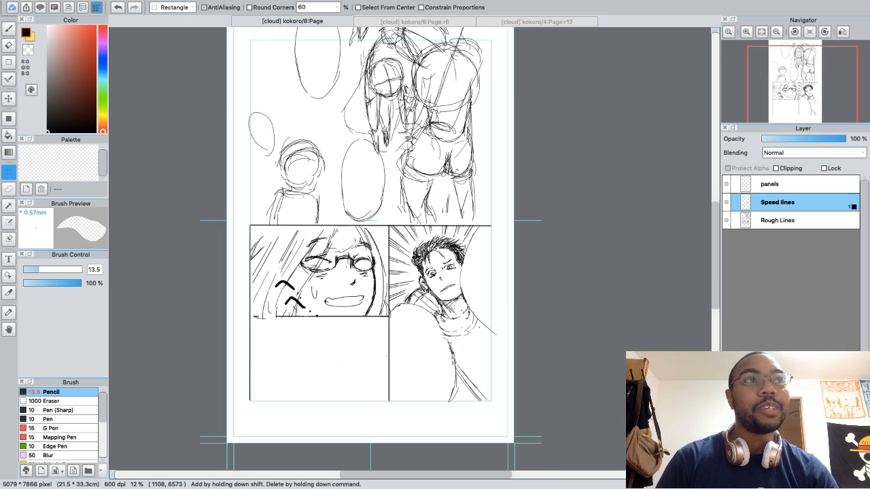
pyautogui.click(9, 29)
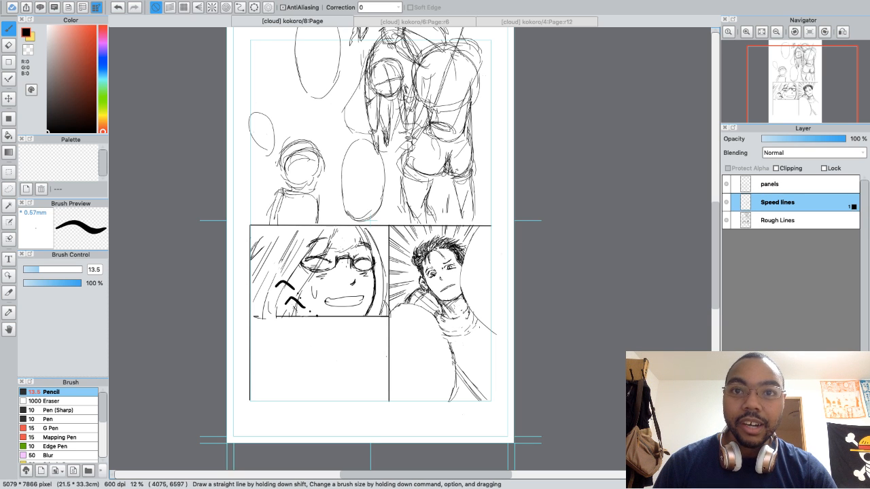
pyautogui.moveTo(457, 369); pyautogui.dragTo(480, 400)
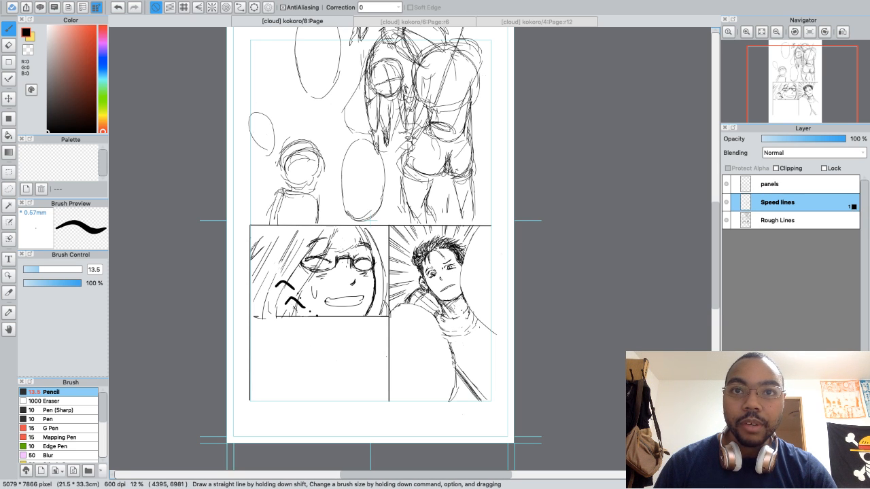
pyautogui.moveTo(457, 367); pyautogui.dragTo(484, 401)
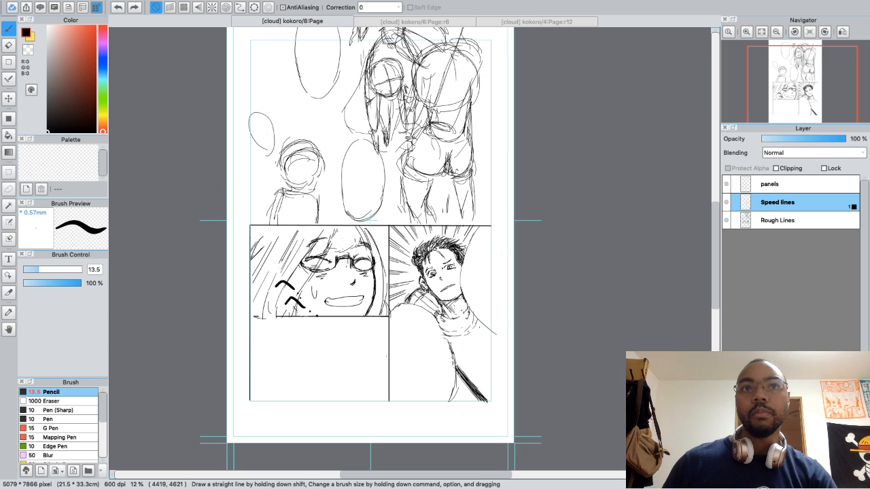
# Examine the two lower panels at several magnifications, ending with a close view of the man's face and focus lines
pyautogui.press('super+minus')
pyautogui.press('super+plus')
pyautogui.press('super+plus')
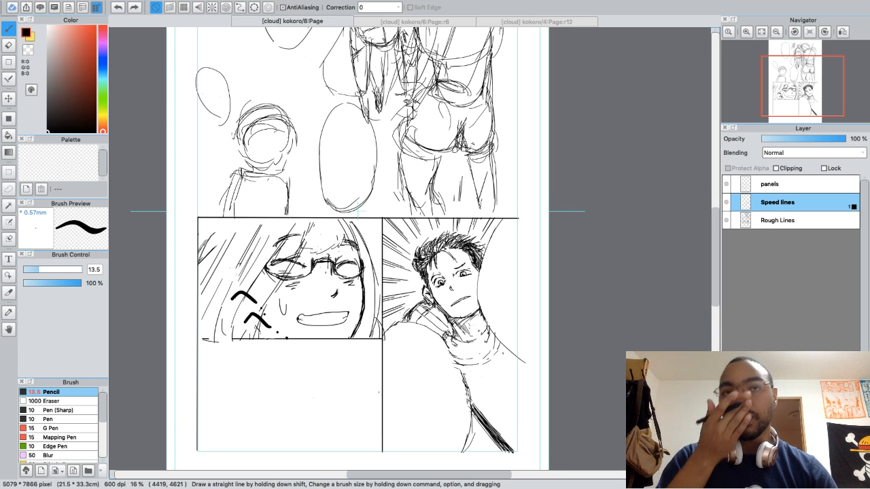
pyautogui.scroll(-2, 410, 249)
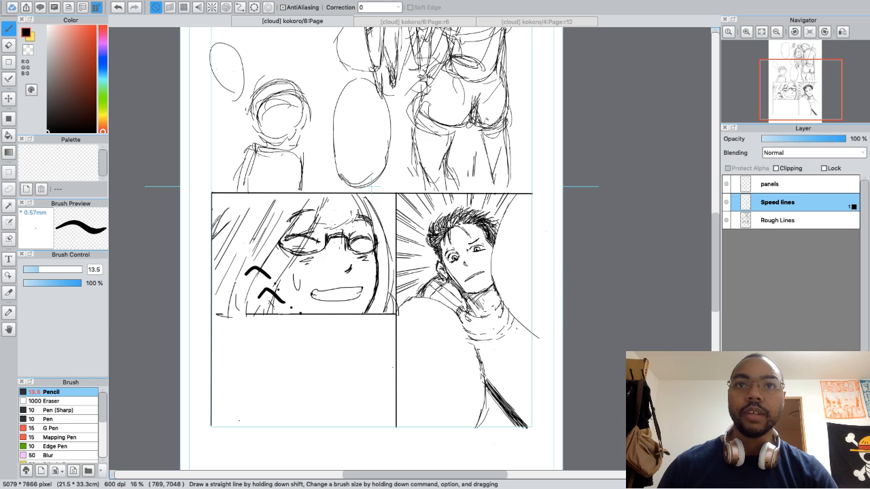
pyautogui.press('super+minus')
pyautogui.press('super+minus')
pyautogui.press('super+plus')
pyautogui.press('super+plus')
pyautogui.press('super+plus')
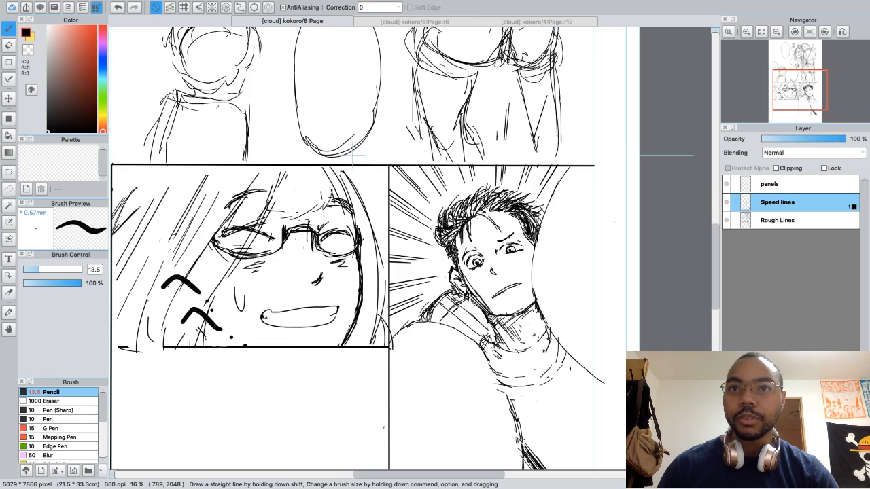
pyautogui.press('super+plus')
pyautogui.press('super+plus')
pyautogui.press('super+plus')
pyautogui.moveTo(588, 333); pyautogui.dragTo(460, 262)
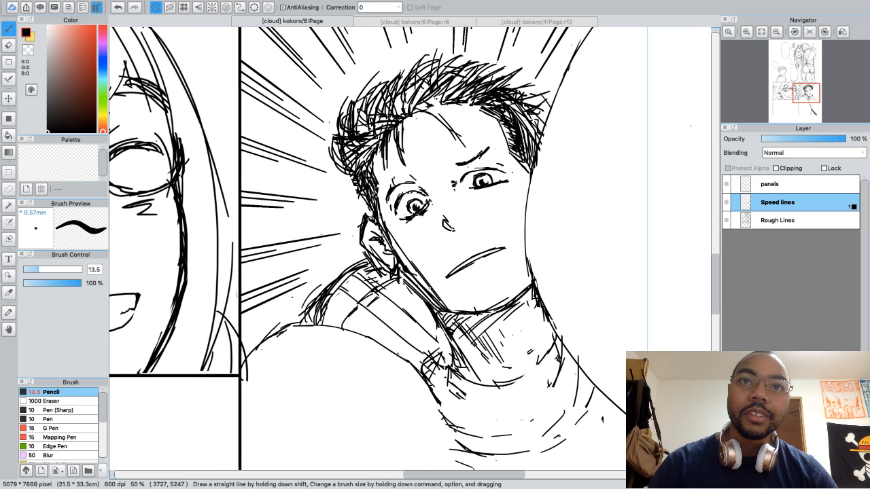
# Choose the Eraser brush preset at size 1000 for the brush, alternating between it and the separate eraser tool
pyautogui.press('e')
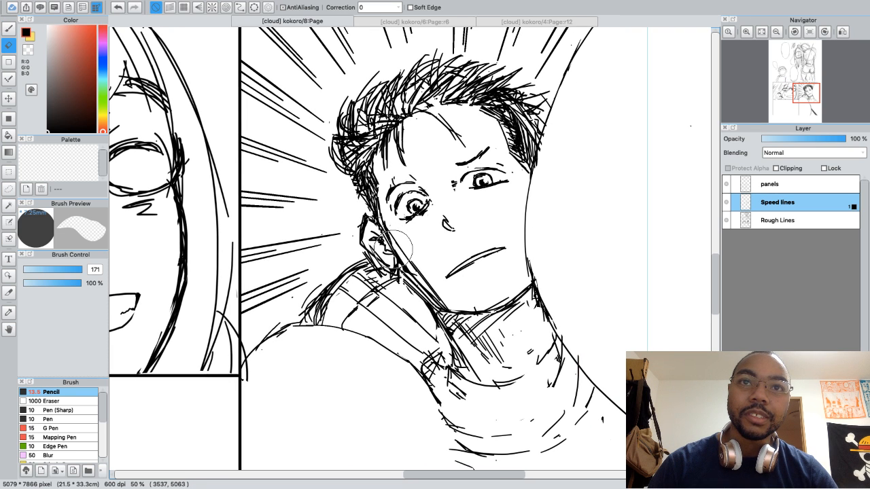
pyautogui.press('b')
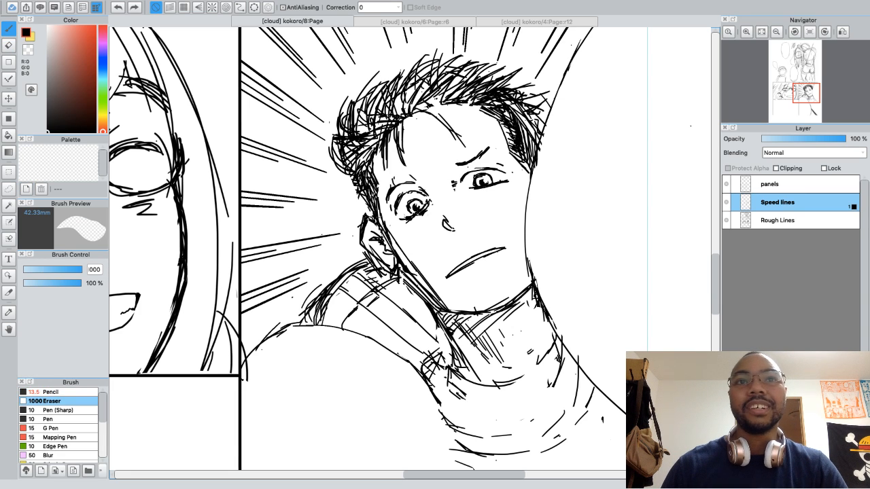
pyautogui.press('e')
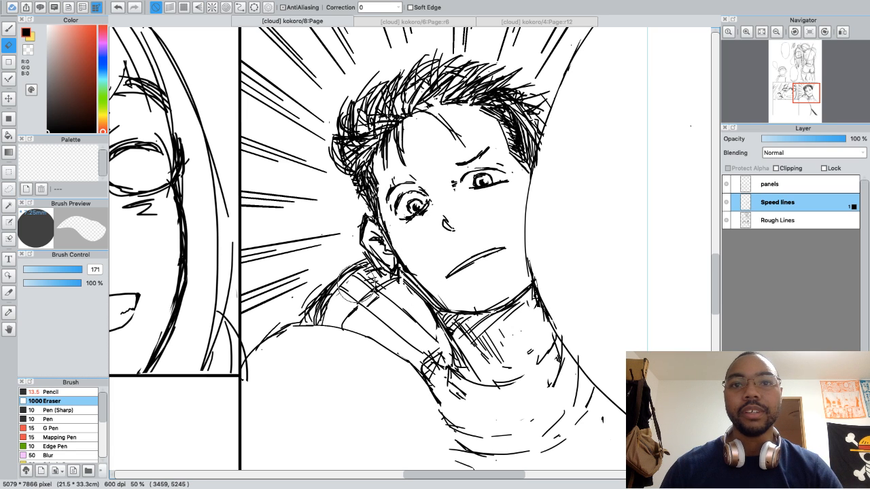
pyautogui.press('b')
pyautogui.scroll(-4, 411, 249)
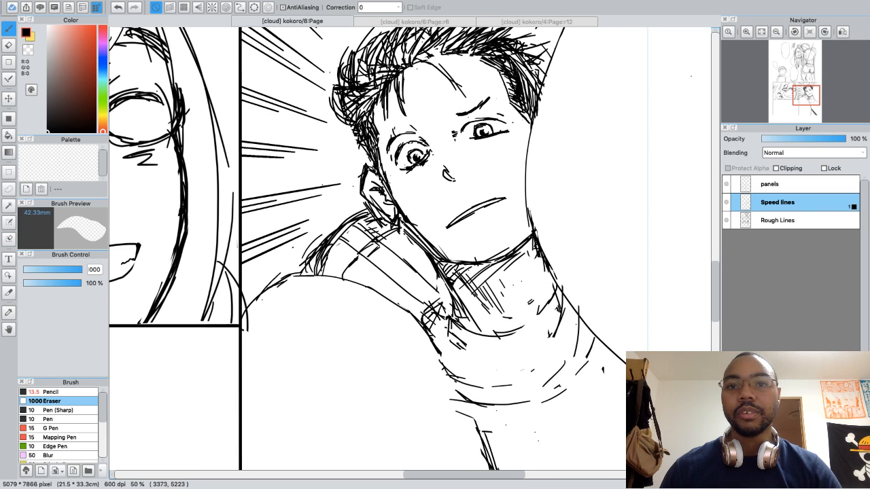
pyautogui.scroll(-6, 476, 369)
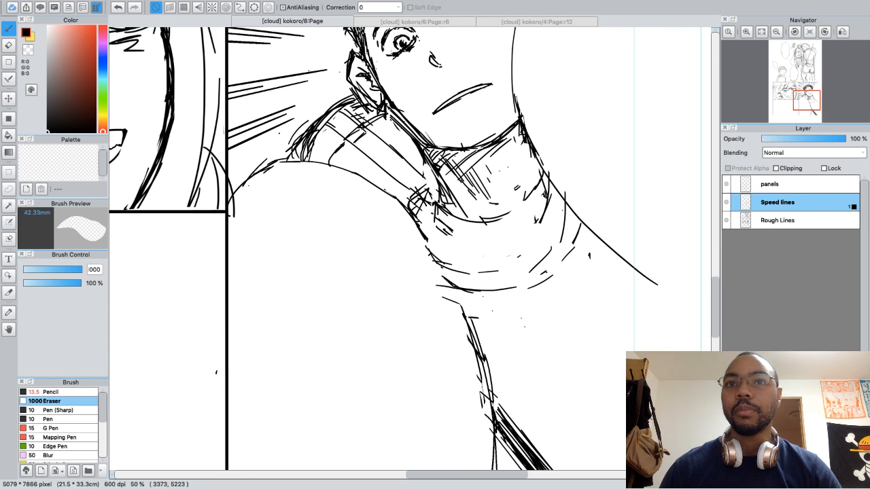
pyautogui.scroll(-6, 476, 369)
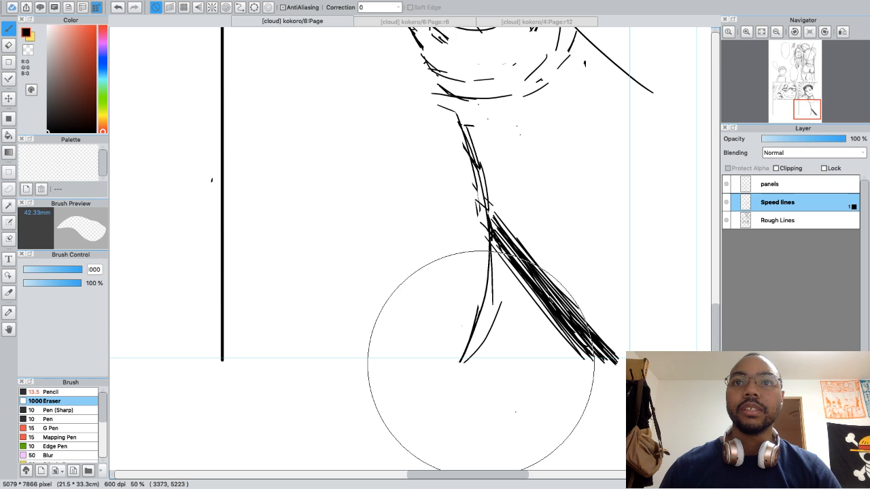
pyautogui.scroll(-10, 496, 365)
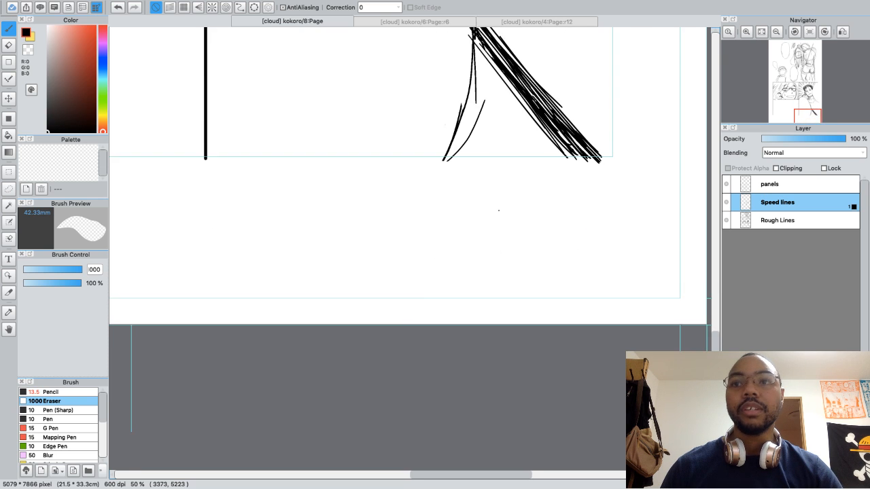
pyautogui.scroll(-5, 496, 365)
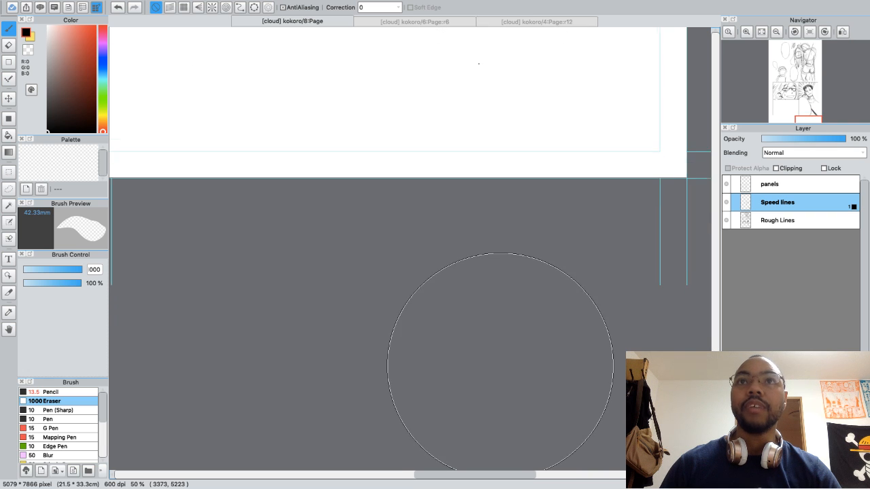
pyautogui.scroll(-2, 475, 363)
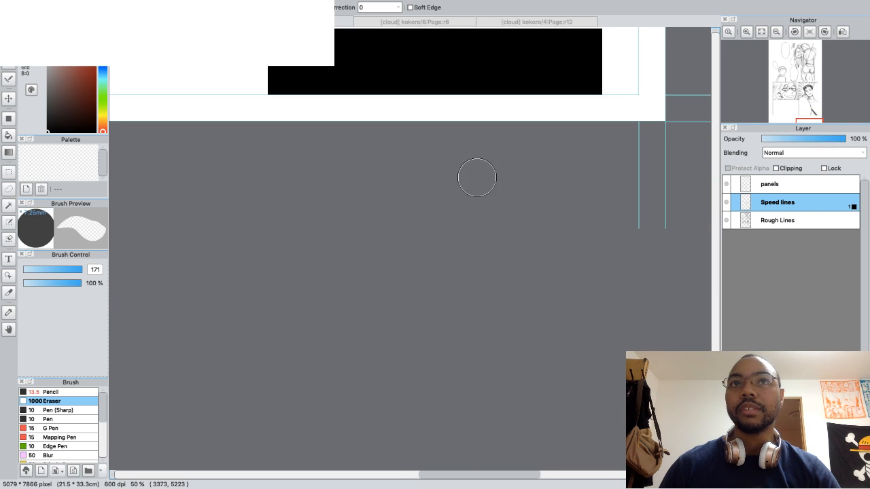
pyautogui.scroll(4, 573, 140)
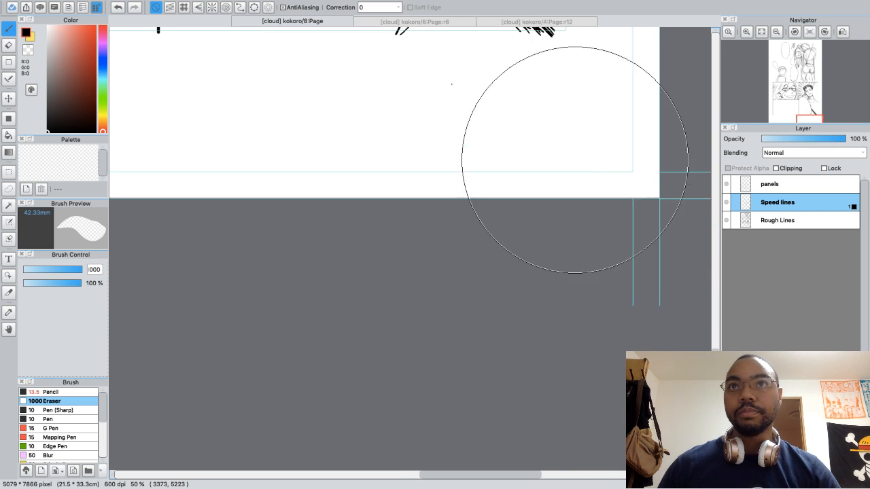
# Erase the dense strokes of the diagonal band below the man's arm from the Speed lines layer with the size 1000 Eraser
pyautogui.scroll(1, 571, 163)
pyautogui.scroll(-1, 571, 163)
pyautogui.scroll(3, 571, 163)
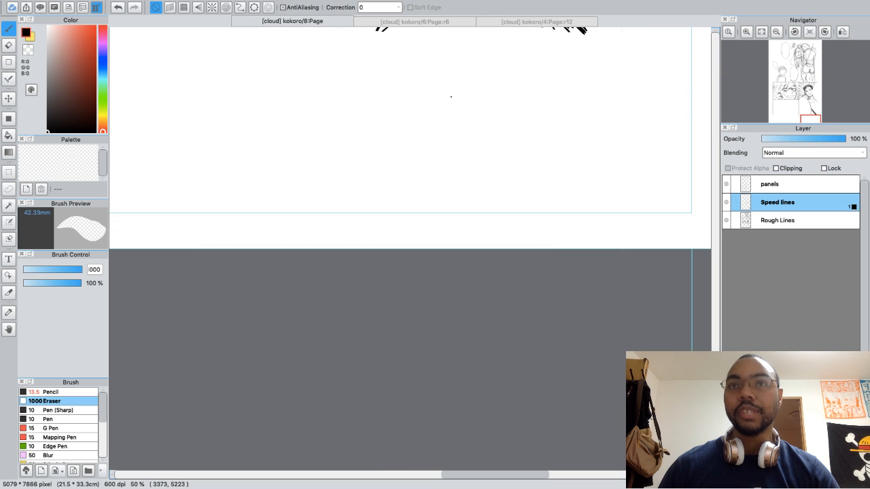
pyautogui.press('super+minus')
pyautogui.press('super+minus')
pyautogui.press('super+minus')
pyautogui.press('super+equal')
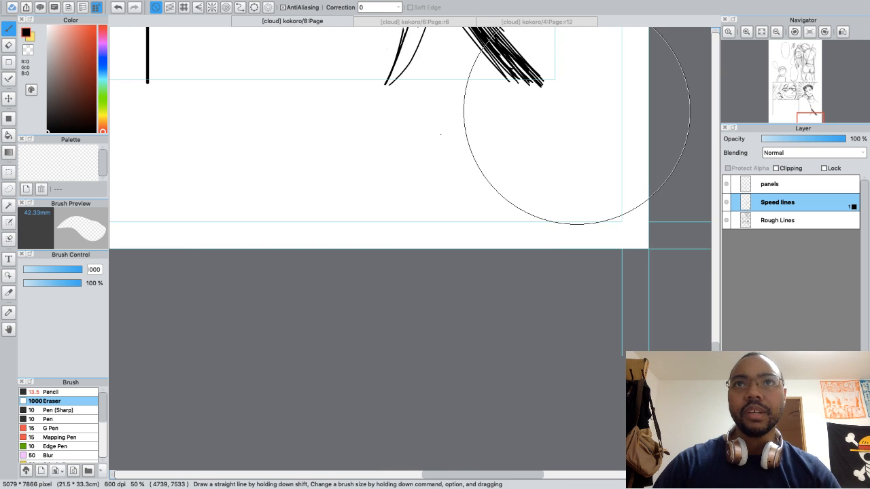
pyautogui.press('super+minus')
pyautogui.scroll(-1, 562, 123)
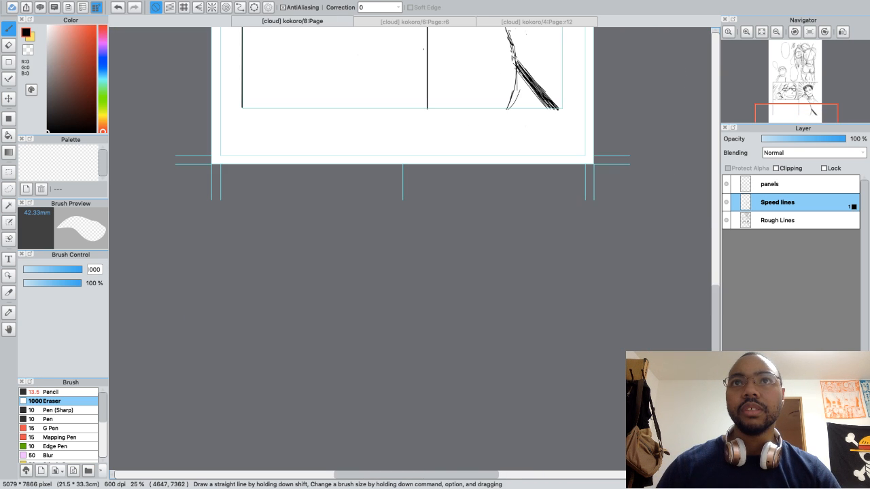
pyautogui.moveTo(562, 125); pyautogui.dragTo(528, 220)
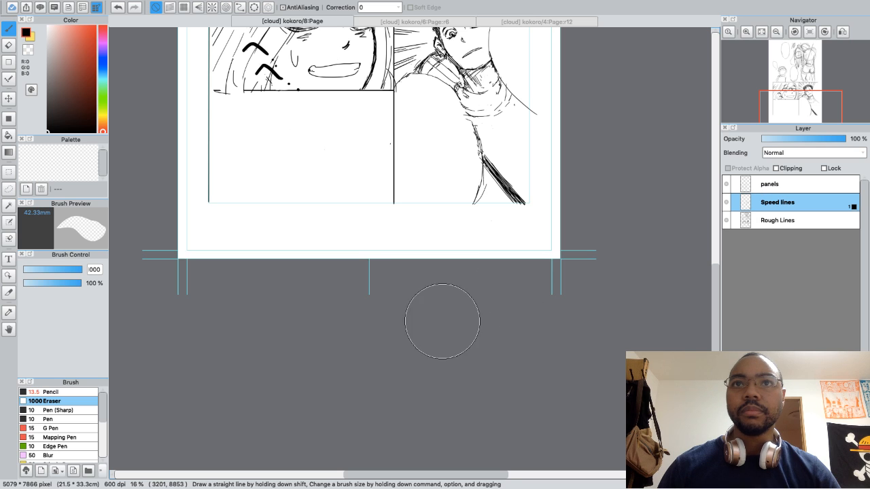
pyautogui.moveTo(513, 191)
pyautogui.mouseDown()
pyautogui.moveTo(548, 238)
pyautogui.moveTo(509, 195)
pyautogui.mouseUp()
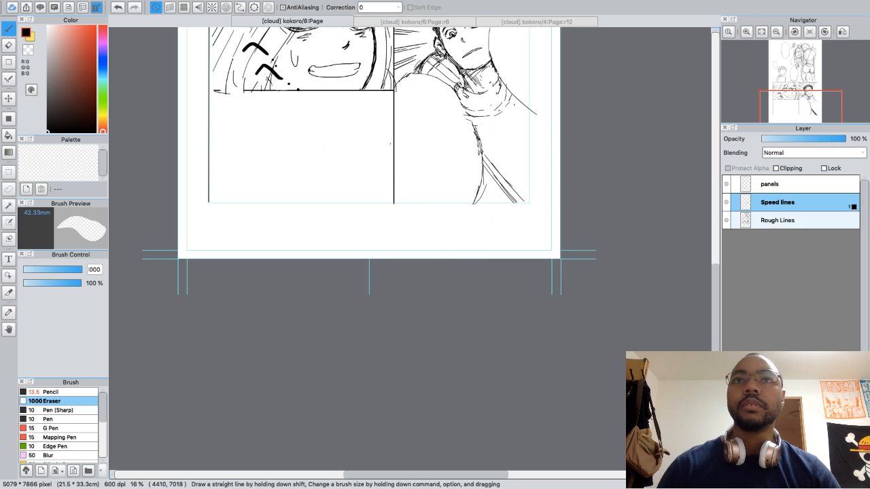
# Hatch the diagonal band below the man's arm on the Rough Lines layer using the 13.5 Pencil
pyautogui.click(778, 220)
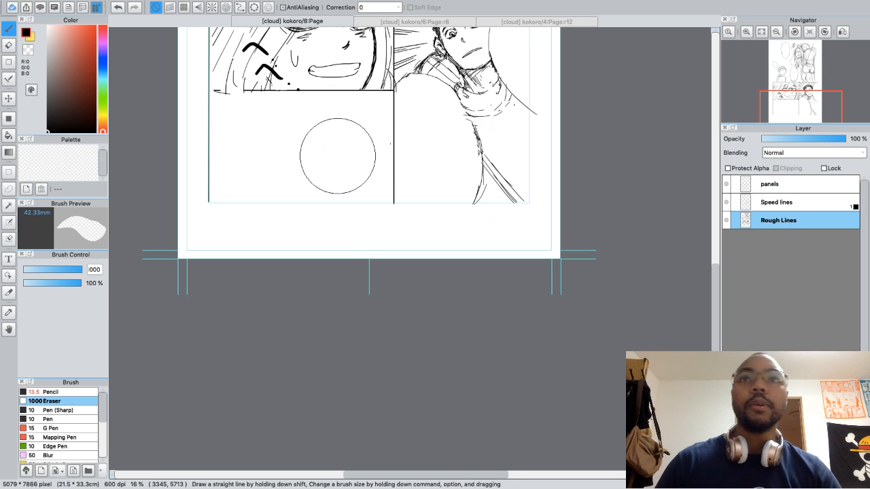
pyautogui.click(57, 392)
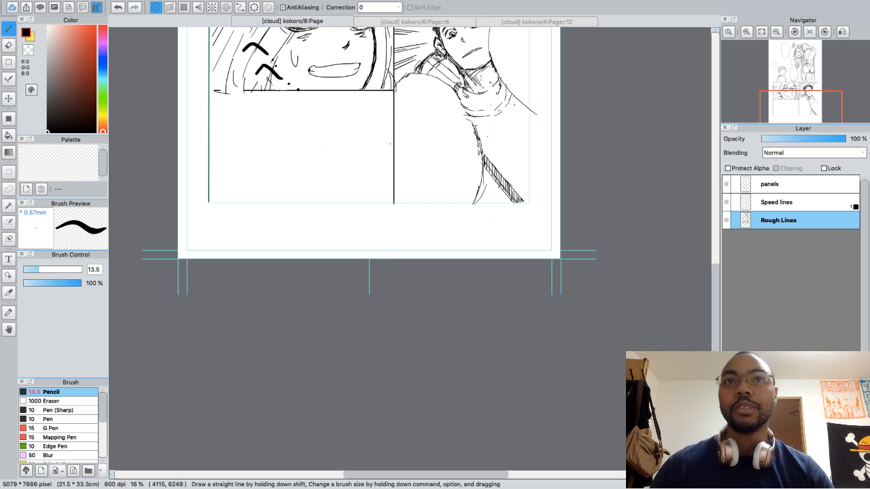
pyautogui.hotkey('ctrl', '-')
pyautogui.press('super+plus')
pyautogui.press('super+plus')
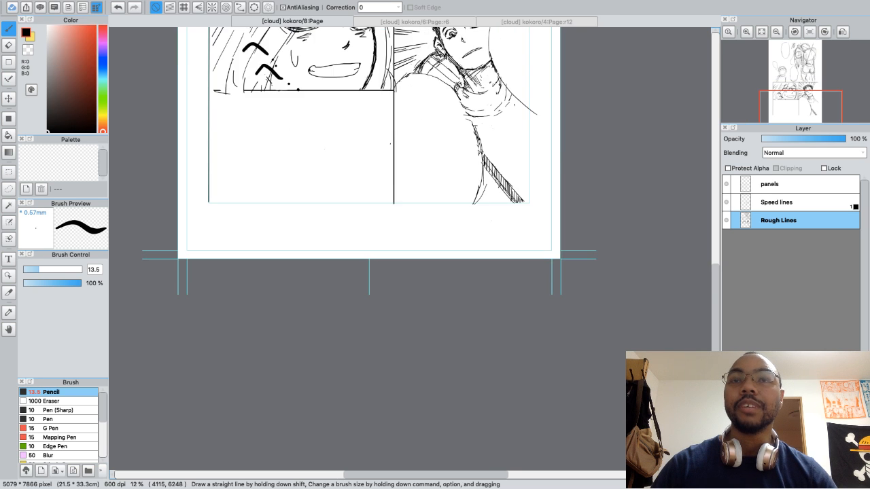
pyautogui.moveTo(519, 122); pyautogui.dragTo(484, 171)
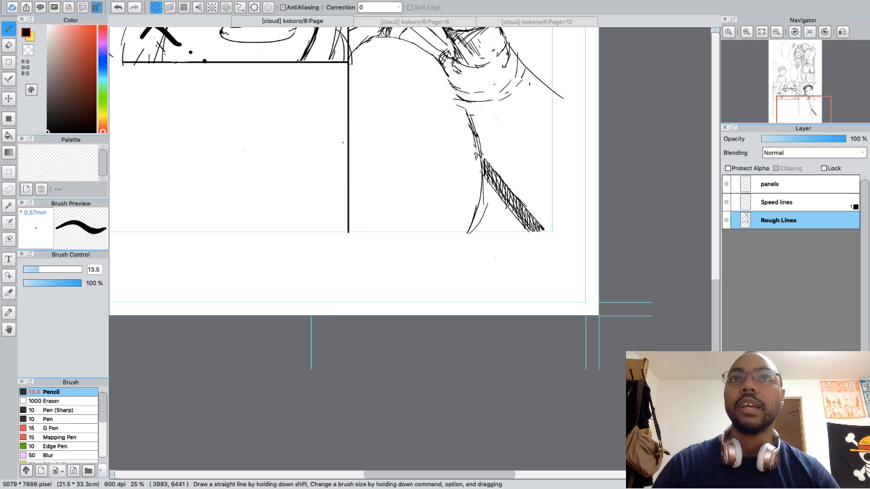
# Shade the man's high collar with dense diagonal Pencil hatching, undoing a few strokes and redrawing them along its lower edge
pyautogui.scroll(5, 346, 238)
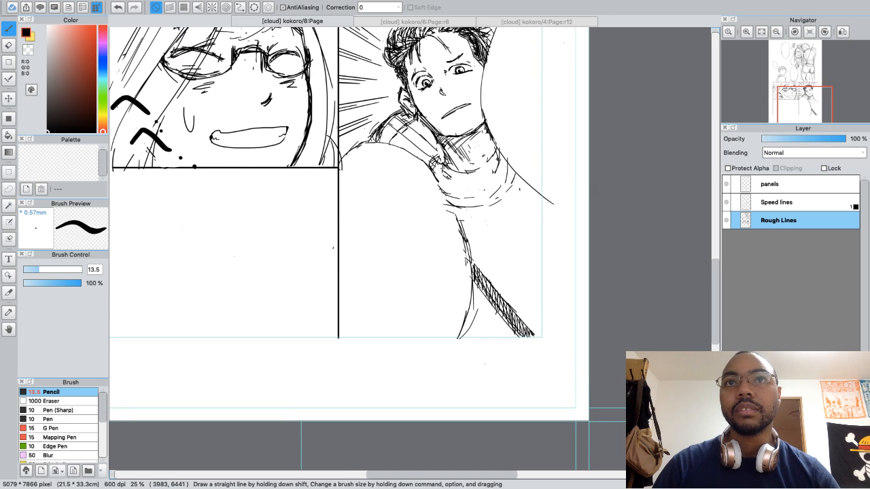
pyautogui.scroll(6, 346, 237)
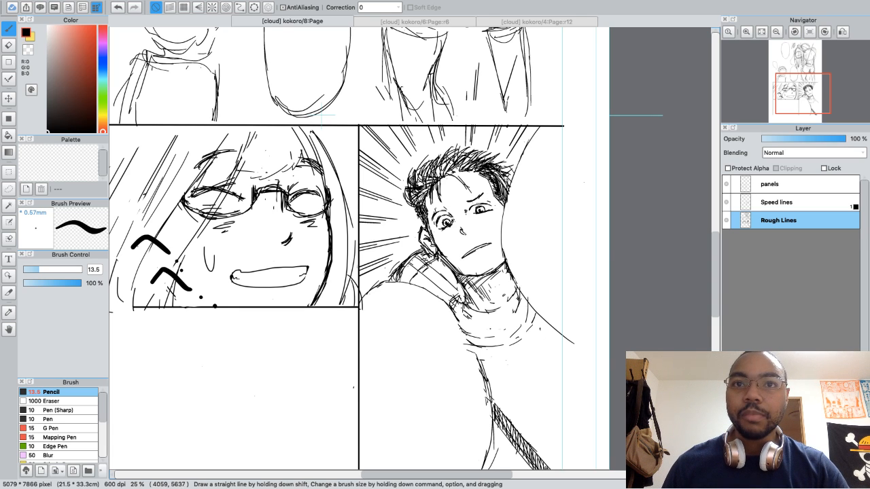
pyautogui.scroll(-1, 476, 313)
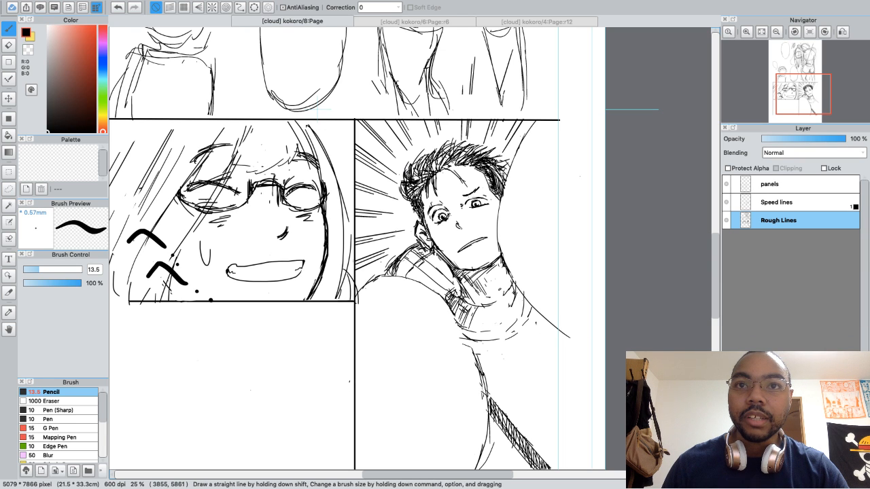
pyautogui.moveTo(475, 328); pyautogui.dragTo(482, 311)
pyautogui.moveTo(477, 332)
pyautogui.mouseDown()
pyautogui.moveTo(486, 312)
pyautogui.moveTo(518, 289)
pyautogui.mouseUp()
pyautogui.moveTo(504, 330)
pyautogui.mouseDown()
pyautogui.moveTo(518, 297)
pyautogui.moveTo(525, 300)
pyautogui.mouseUp()
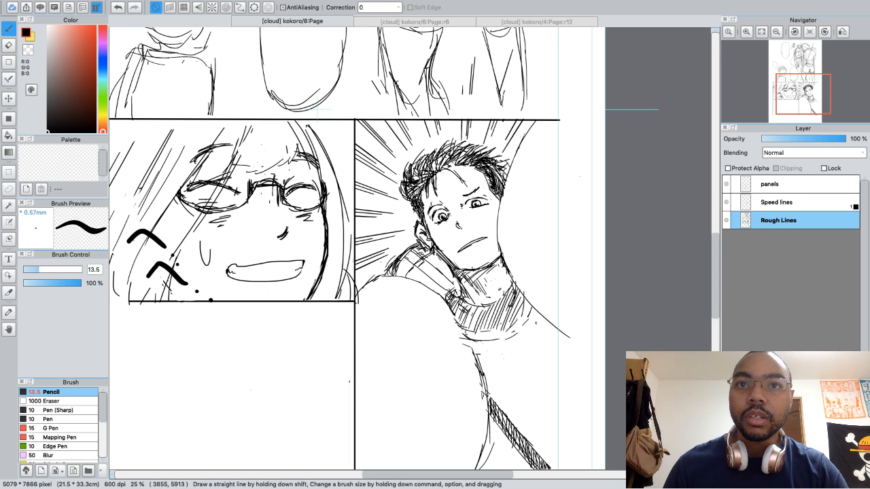
pyautogui.moveTo(483, 340); pyautogui.dragTo(491, 326)
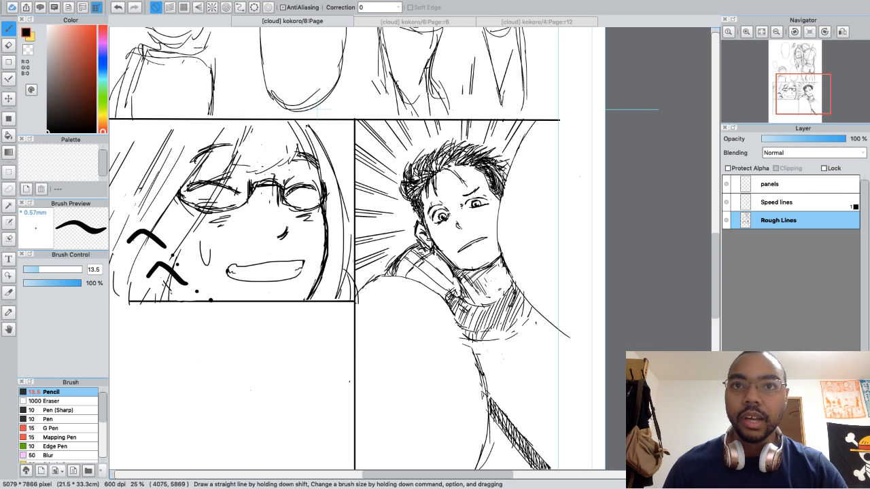
pyautogui.press('super+z')
pyautogui.press('super+z')
pyautogui.press('super+z')
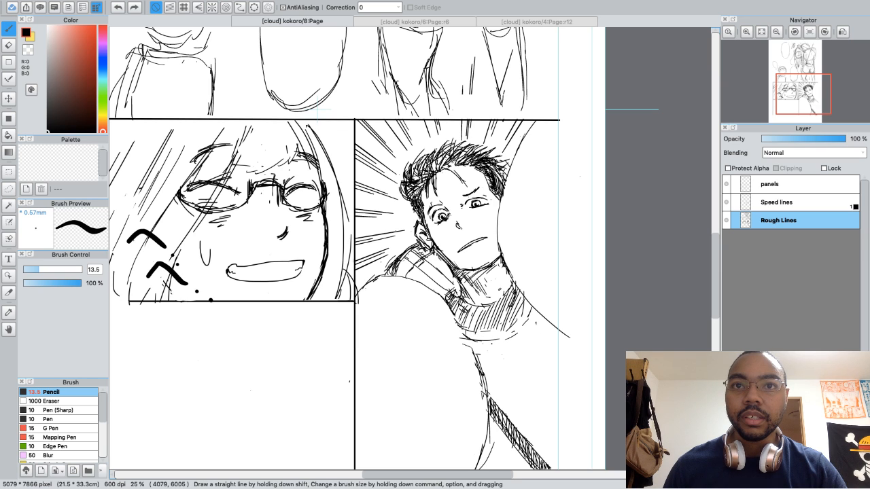
pyautogui.moveTo(466, 337); pyautogui.dragTo(509, 326)
pyautogui.moveTo(507, 337); pyautogui.dragTo(530, 307)
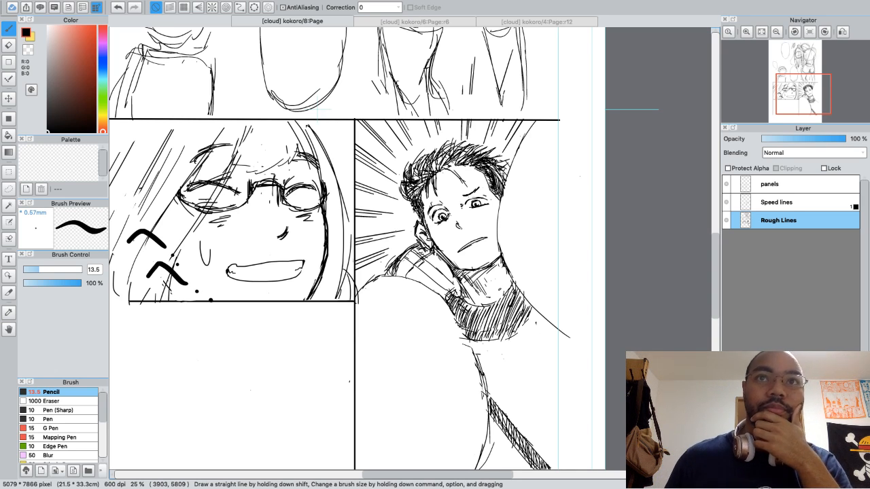
# Try sketching short fold lines down the man's torso below the collar, undoing the attempts
pyautogui.press('super+minus')
pyautogui.press('super+minus')
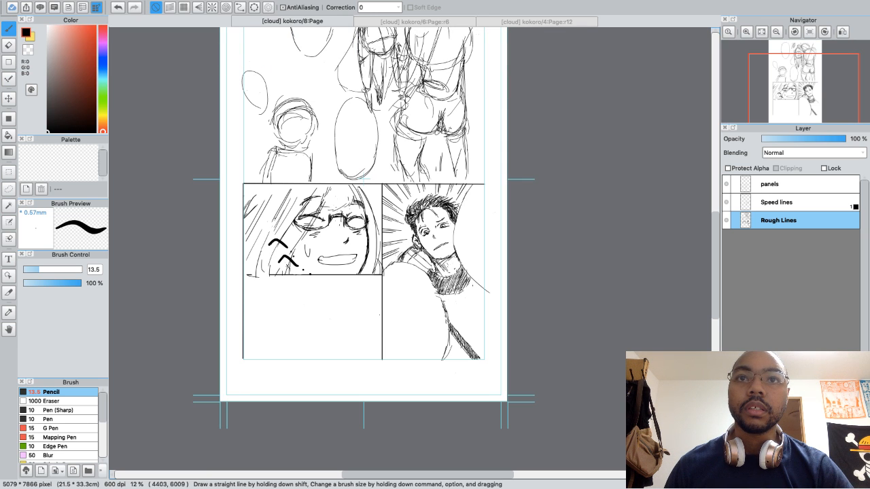
pyautogui.moveTo(479, 294); pyautogui.dragTo(469, 340)
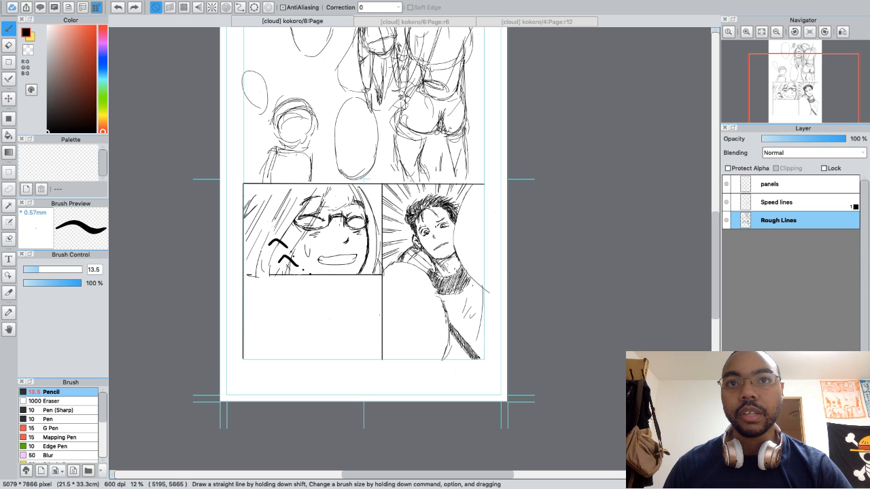
pyautogui.press('super+z')
pyautogui.moveTo(475, 286); pyautogui.dragTo(470, 308)
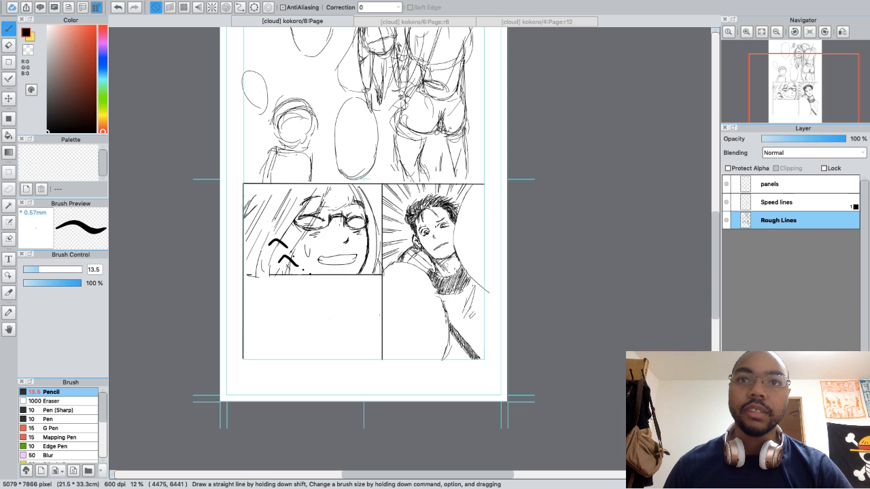
pyautogui.press('super+z')
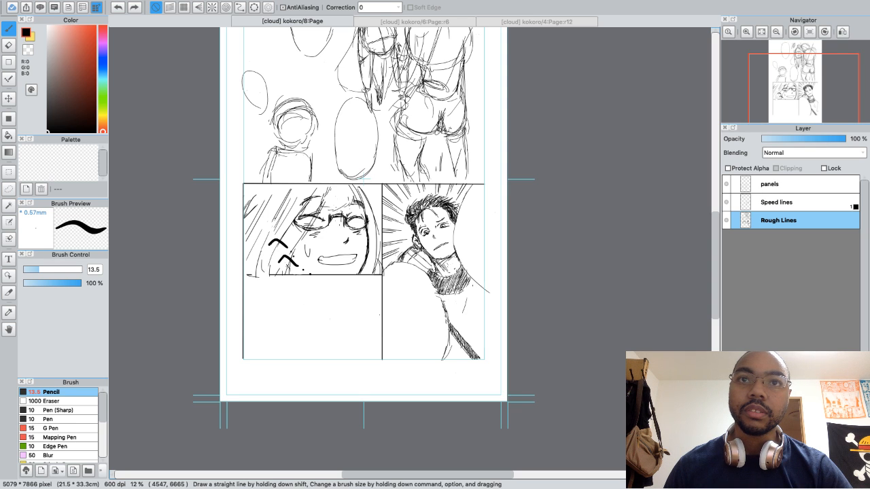
pyautogui.press('super+z')
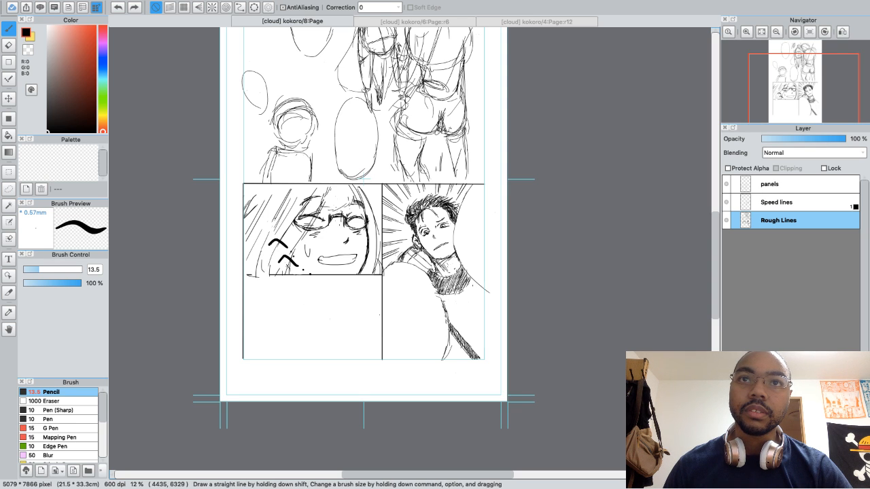
pyautogui.moveTo(474, 296); pyautogui.dragTo(466, 328)
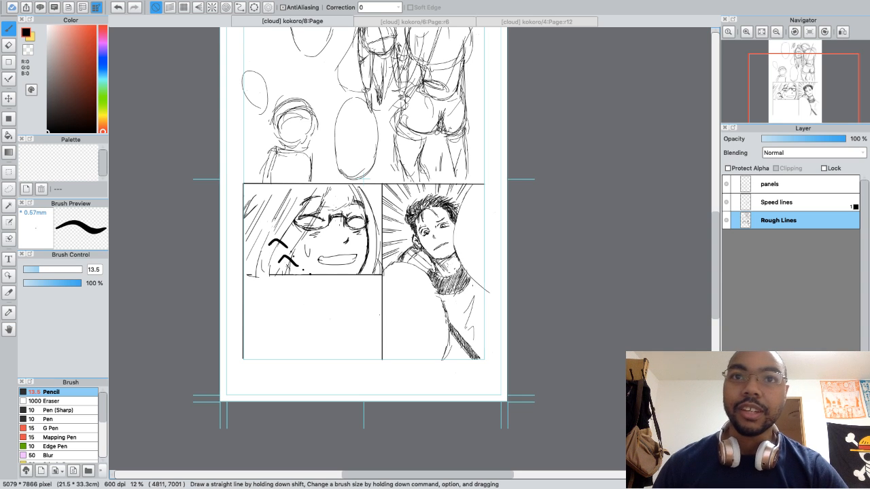
pyautogui.press('super+z')
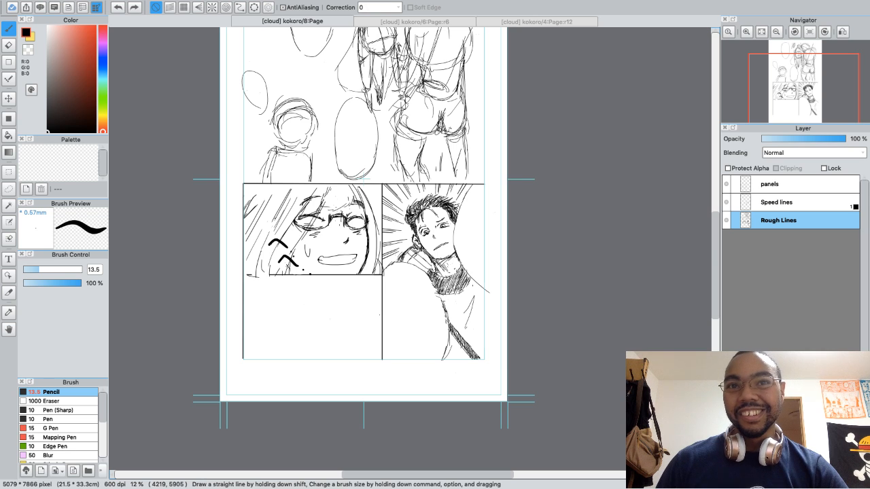
pyautogui.press('super+z')
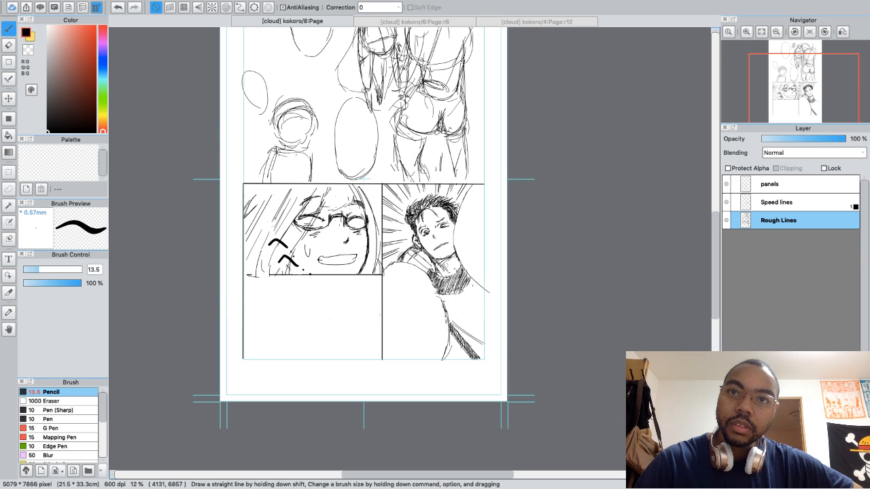
# Sketch crease lines fanning out around the hatched diagonal band and erase the strokes overrunning the panel's outer side border
pyautogui.moveTo(456, 338); pyautogui.dragTo(447, 365)
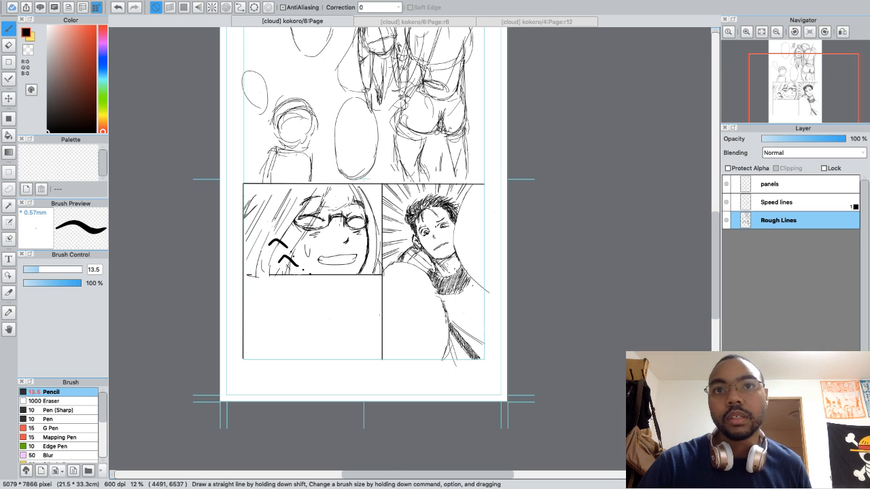
pyautogui.moveTo(458, 319)
pyautogui.mouseDown()
pyautogui.moveTo(489, 332)
pyautogui.moveTo(468, 320)
pyautogui.mouseUp()
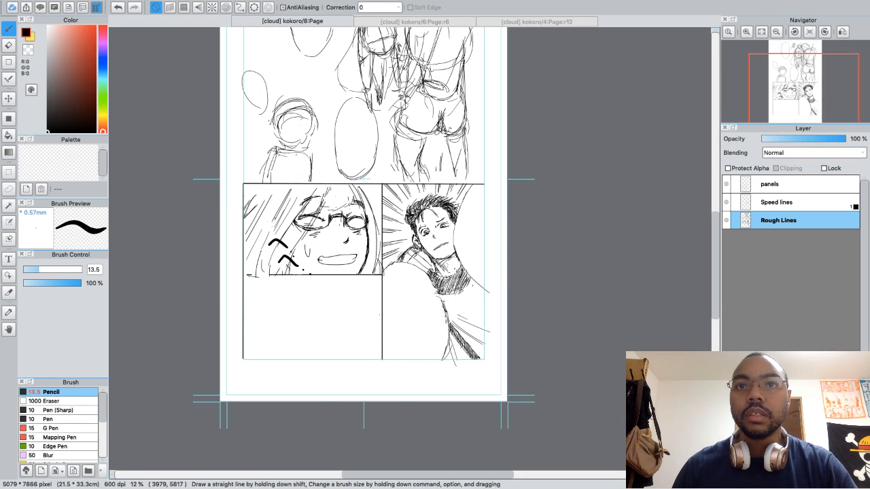
pyautogui.press('e')
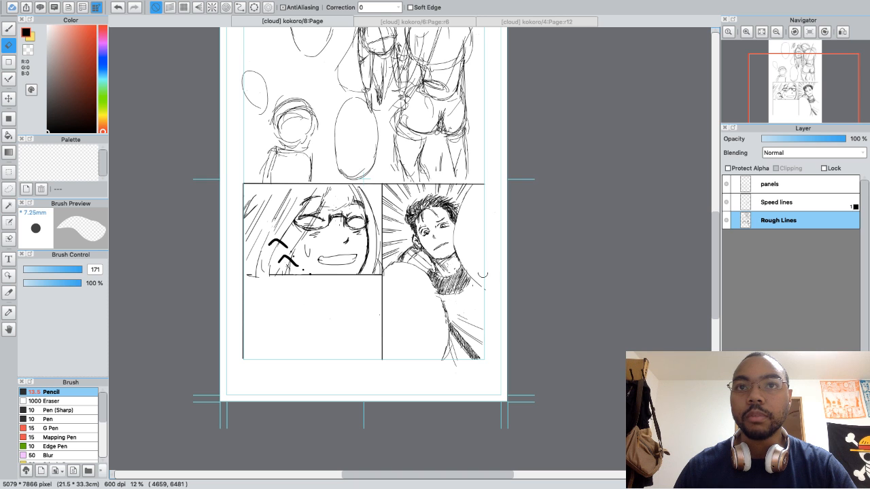
pyautogui.press('b')
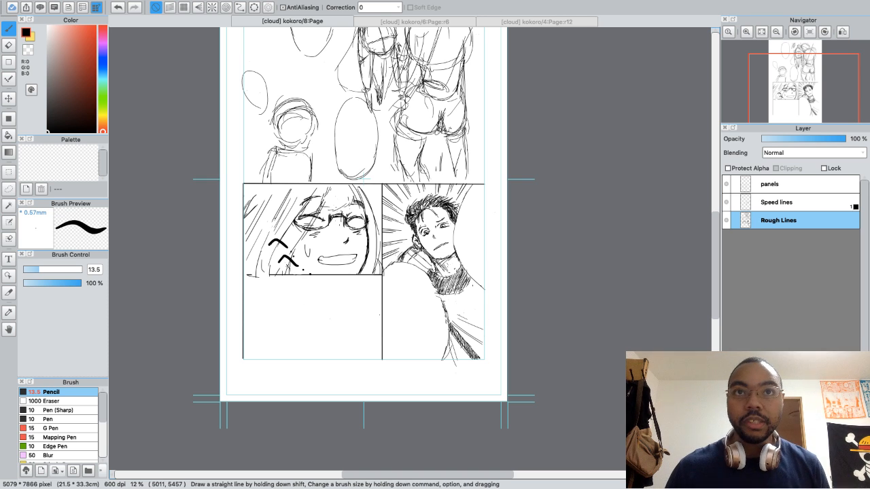
# Redraw the large oval's edge as a clean curve beside the man's collar and torso, erasing the stray strokes inside it
pyautogui.press('super+minus')
pyautogui.press('super+plus')
pyautogui.press('super+plus')
pyautogui.press('super+plus')
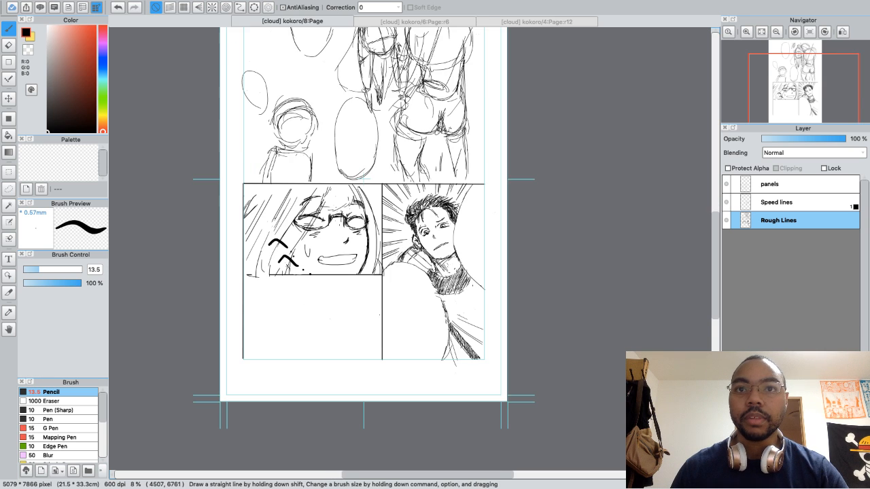
pyautogui.scroll(-8, 367, 249)
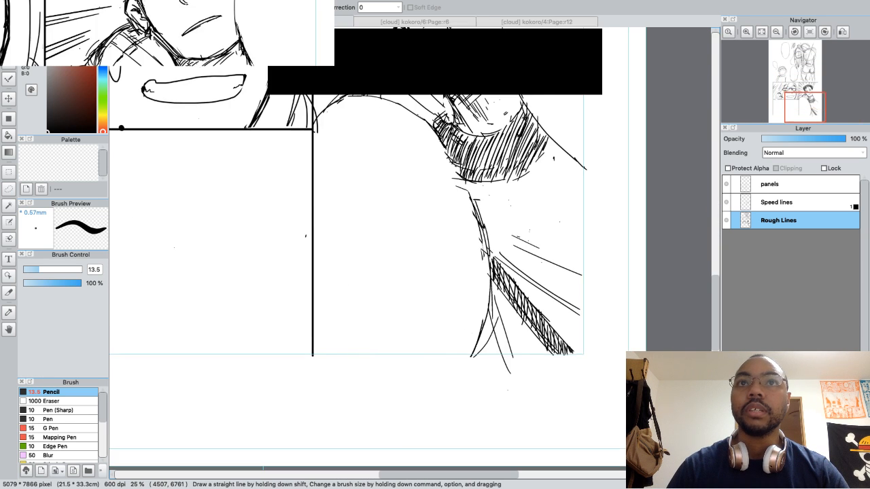
pyautogui.scroll(2, 367, 249)
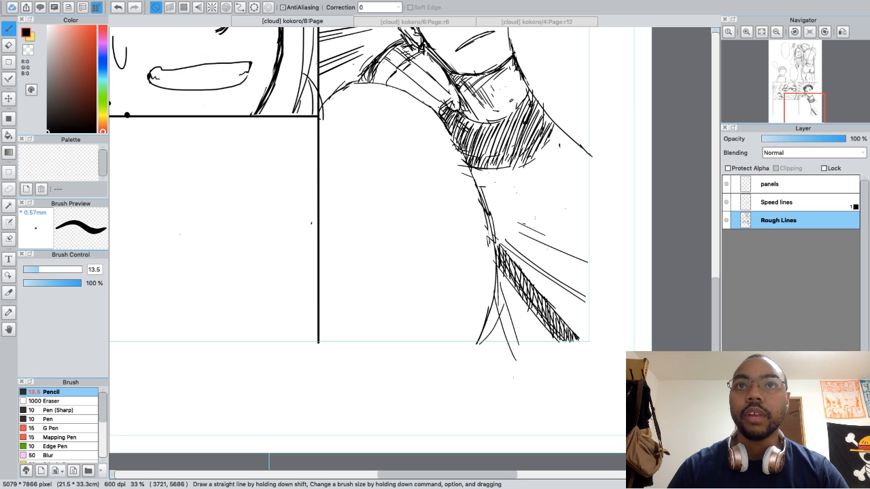
pyautogui.moveTo(457, 139); pyautogui.dragTo(490, 211)
pyautogui.press('e')
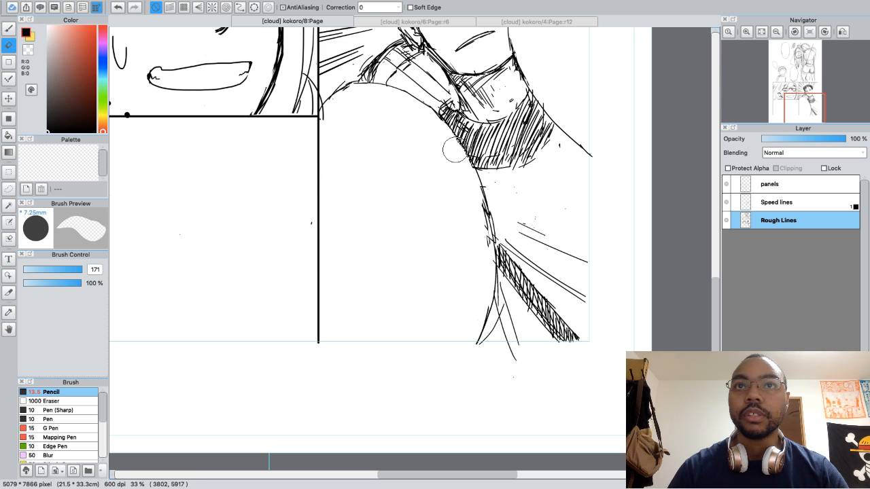
pyautogui.moveTo(473, 181)
pyautogui.mouseDown()
pyautogui.moveTo(479, 43)
pyautogui.moveTo(477, 230)
pyautogui.moveTo(471, 180)
pyautogui.moveTo(483, 256)
pyautogui.mouseUp()
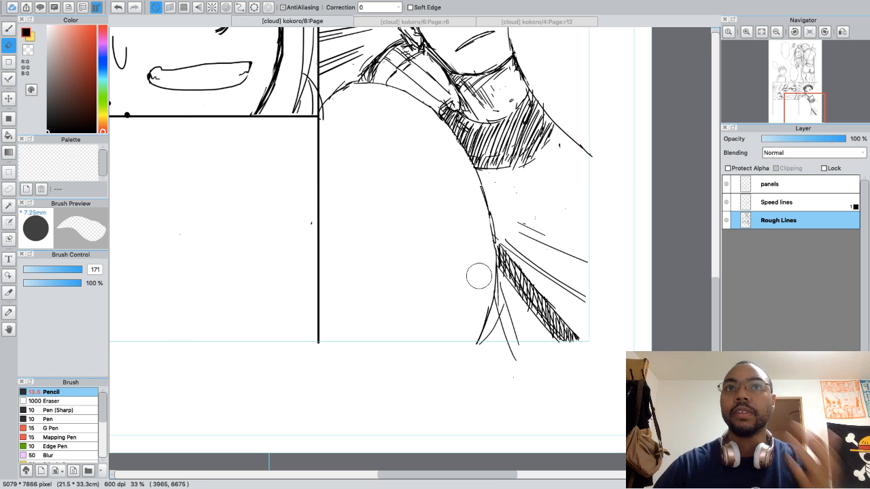
pyautogui.press('n')
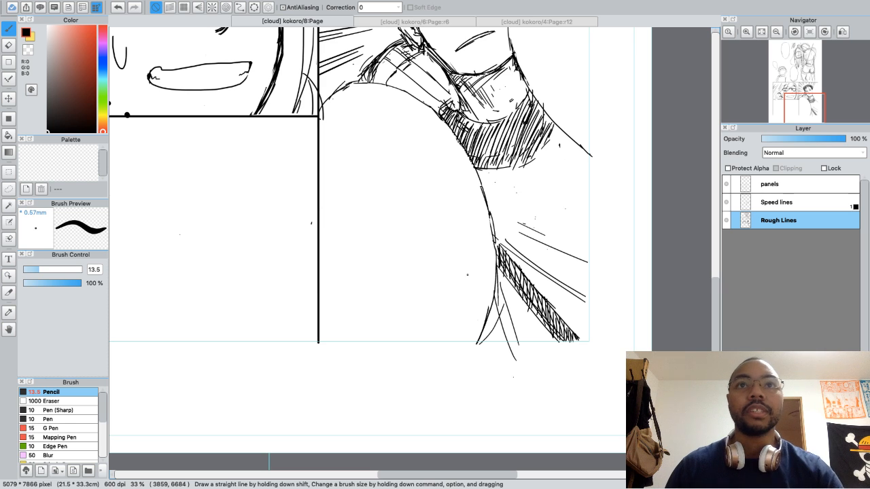
pyautogui.press('super+minus')
pyautogui.press('super+minus')
pyautogui.press('super+minus')
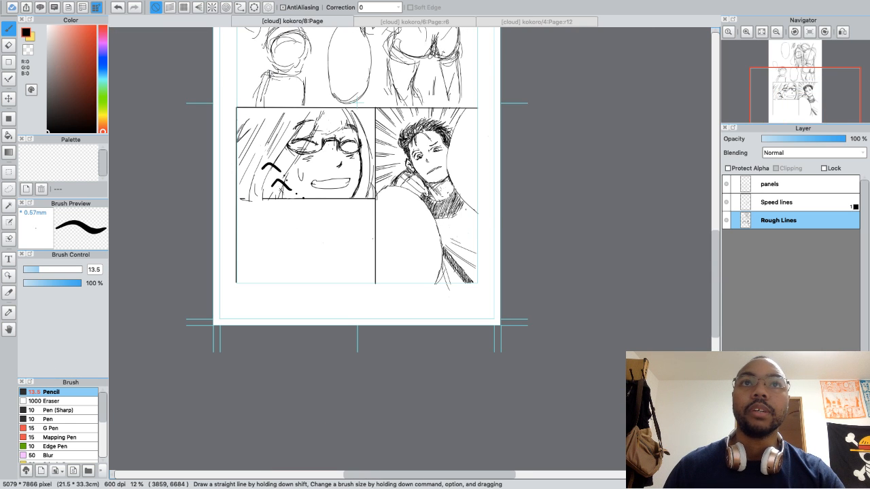
# Try drawing a straight horizontal line just beneath the top border of the two lower panels, undoing it
pyautogui.scroll(10, 353, 251)
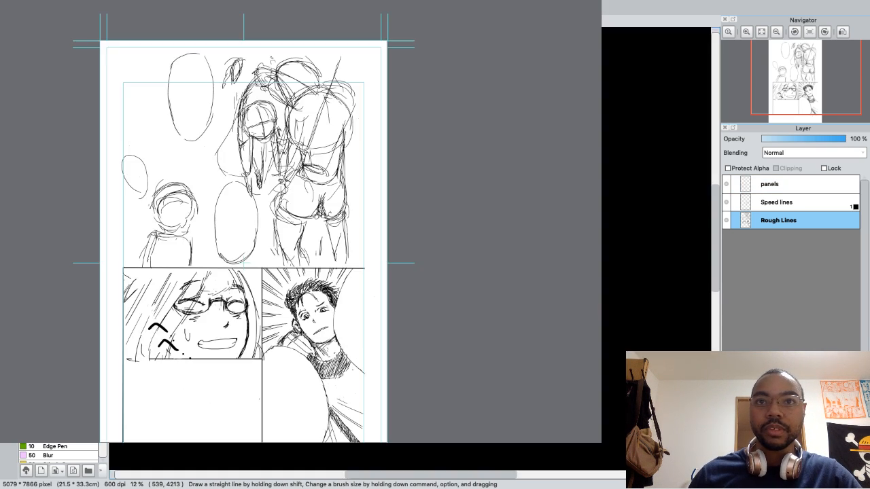
pyautogui.moveTo(232, 301)
pyautogui.mouseDown()
pyautogui.moveTo(479, 282)
pyautogui.moveTo(473, 301)
pyautogui.mouseUp()
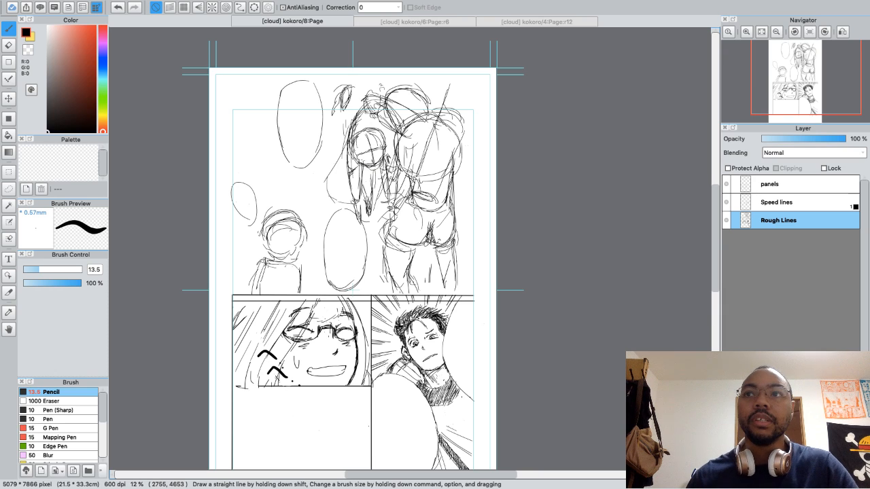
pyautogui.press('super+z')
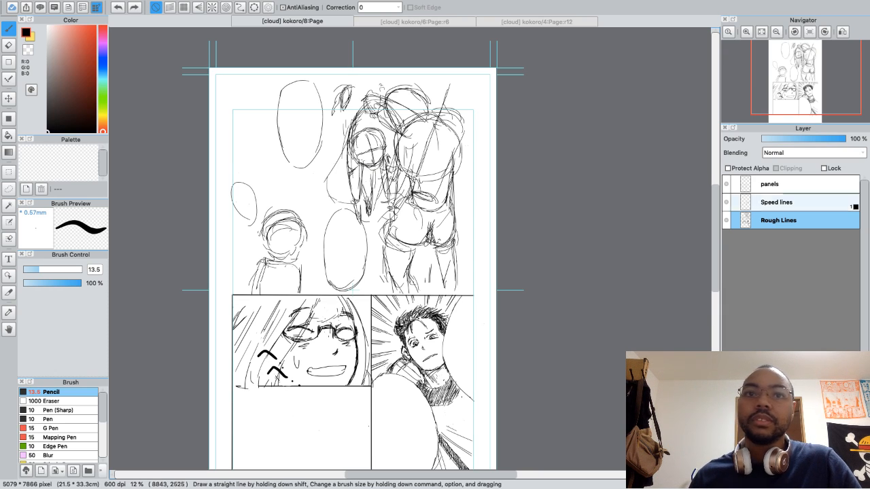
# Hide the Rough Lines layer and erase the speed lines overrunning the man's panel above its top border on the Speed lines layer
pyautogui.click(726, 220)
pyautogui.click(727, 221)
pyautogui.click(726, 220)
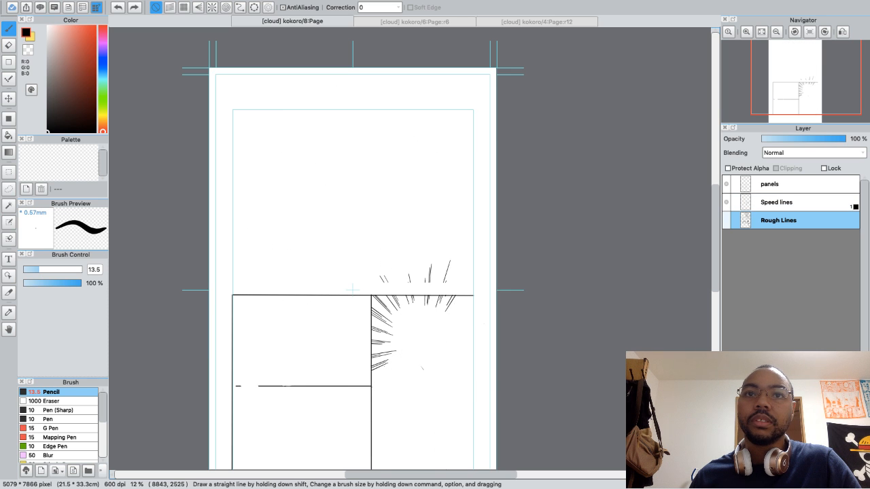
pyautogui.click(727, 220)
pyautogui.click(726, 220)
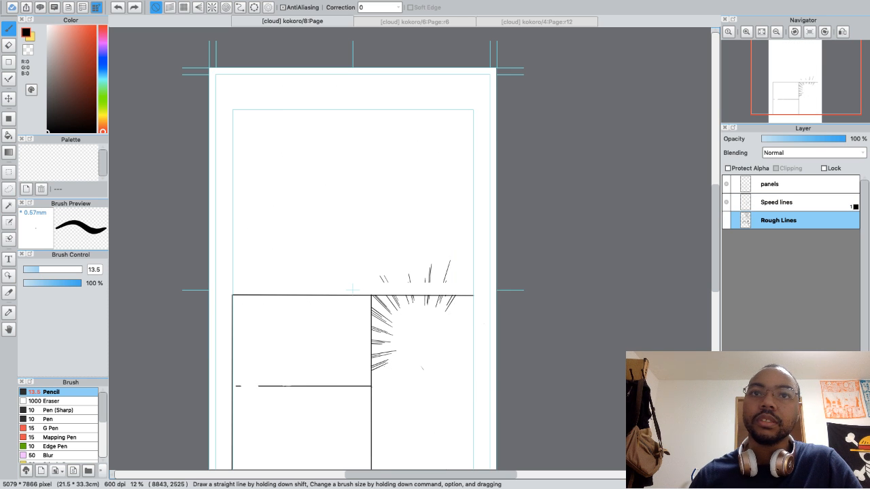
pyautogui.click(778, 202)
pyautogui.press('e')
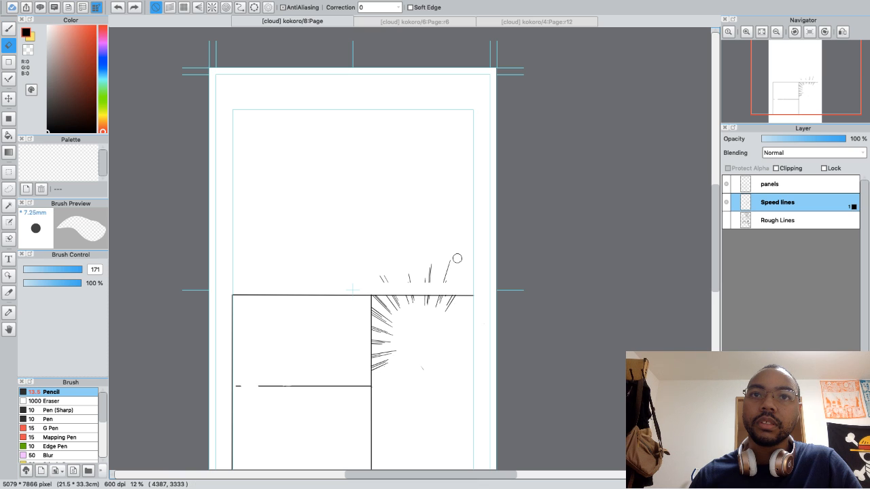
pyautogui.moveTo(426, 284)
pyautogui.mouseDown()
pyautogui.moveTo(441, 262)
pyautogui.moveTo(340, 271)
pyautogui.mouseUp()
# Erase the stray mark inside the man's panel with the size 1000 Eraser and show the Rough Lines layer again
pyautogui.press('b')
pyautogui.click(61, 401)
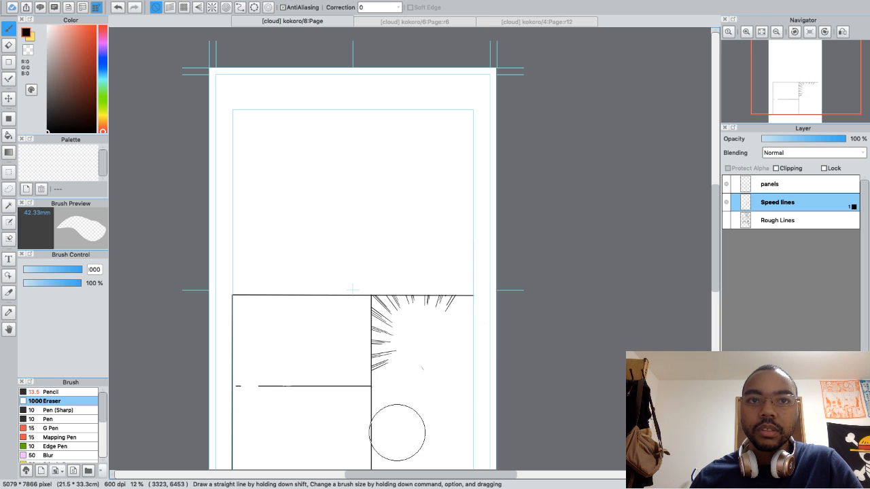
pyautogui.click(425, 366)
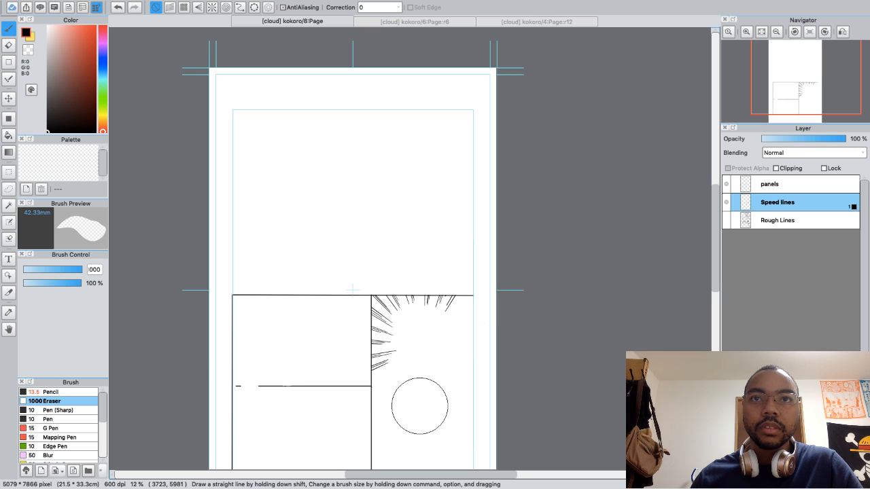
pyautogui.scroll(-5, 418, 408)
pyautogui.moveTo(413, 402); pyautogui.dragTo(419, 387)
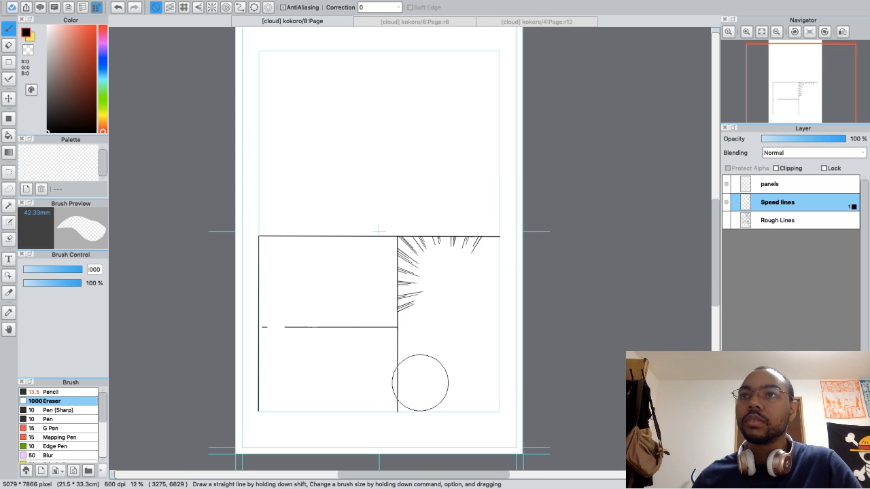
pyautogui.click(726, 220)
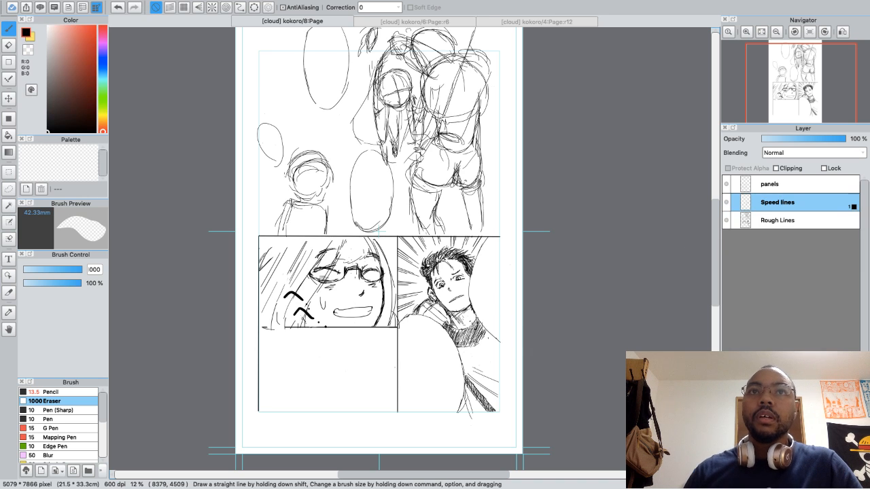
pyautogui.scroll(3, 680, 258)
pyautogui.scroll(10, 408, 263)
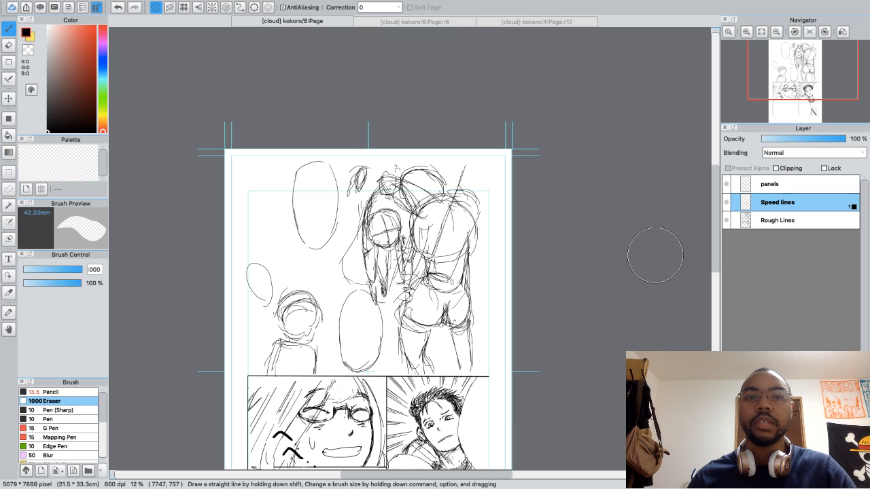
pyautogui.moveTo(676, 319); pyautogui.dragTo(681, 314)
pyautogui.scroll(-6, 681, 314)
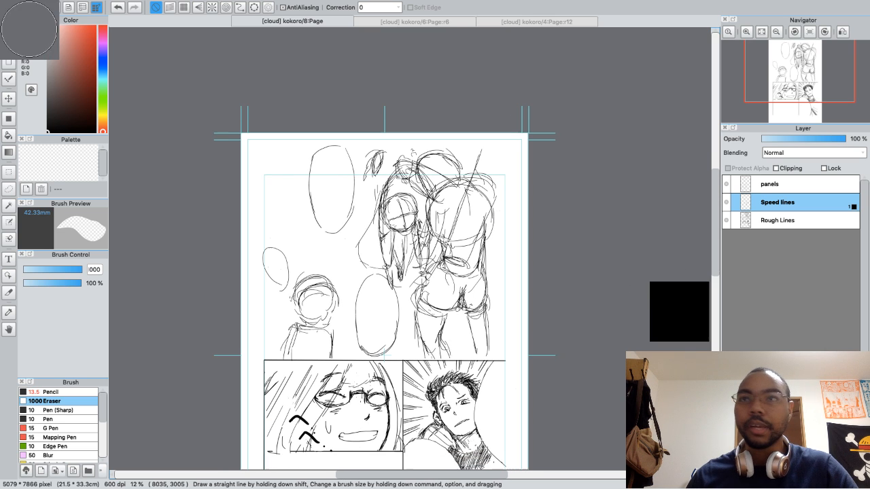
pyautogui.scroll(-2, 660, 281)
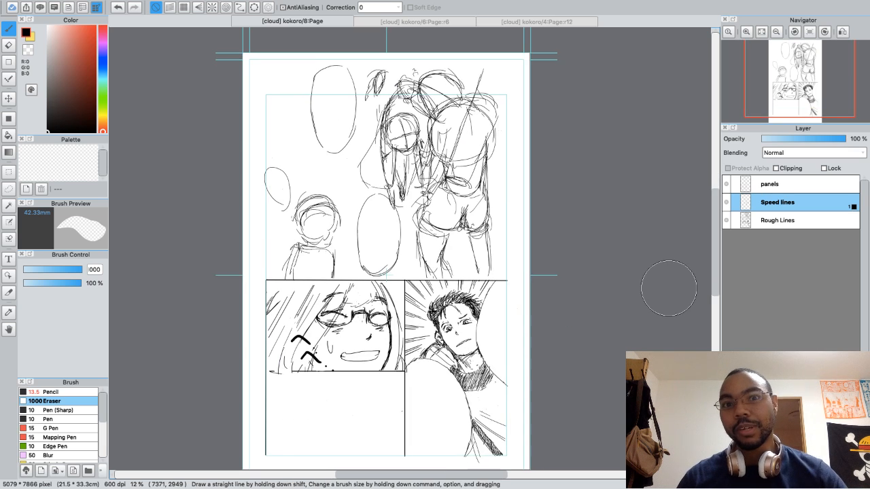
pyautogui.scroll(1, 637, 280)
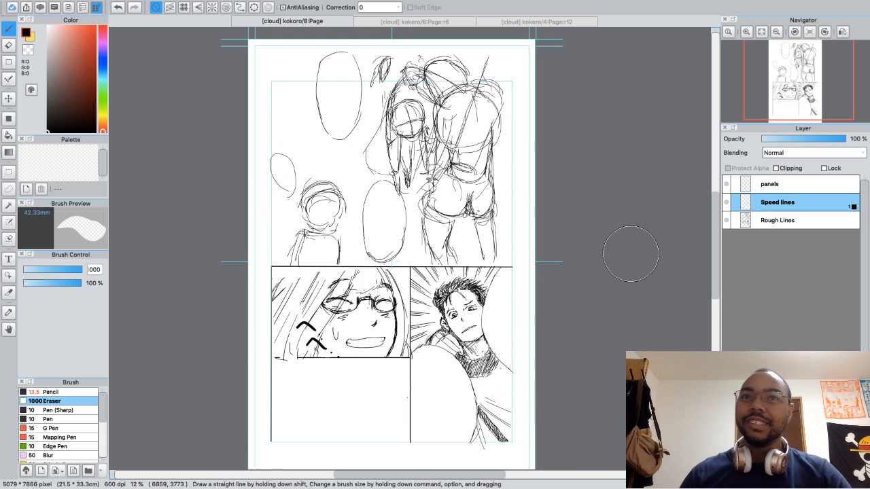
pyautogui.scroll(1, 583, 171)
pyautogui.scroll(2, 596, 191)
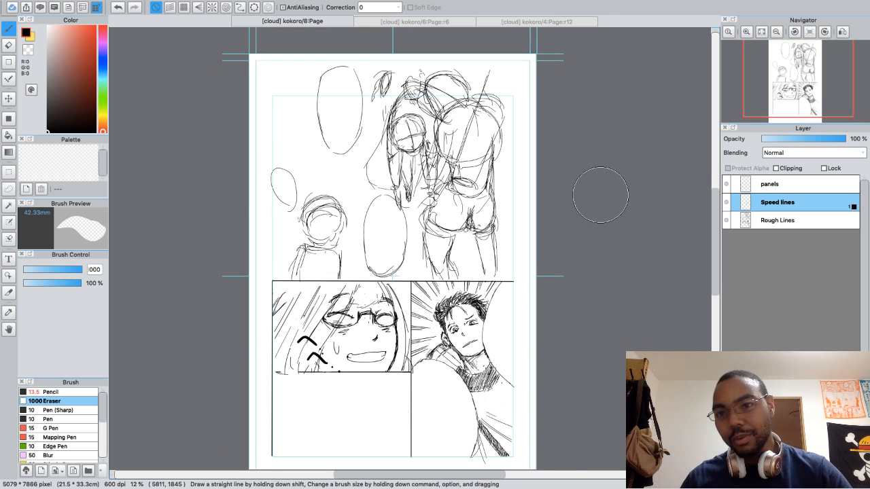
pyautogui.scroll(2, 607, 190)
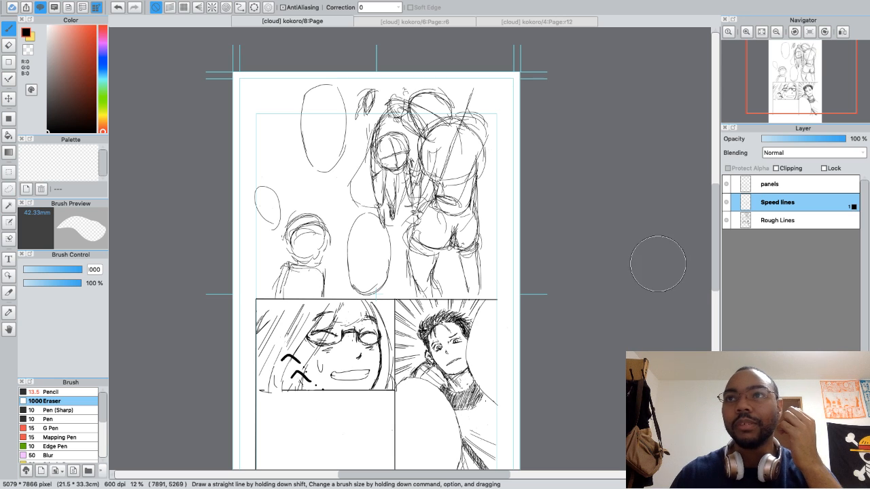
# Add a new layer above Speed lines and make a rectangular selection around the upper part of the man's panel
pyautogui.click(729, 471)
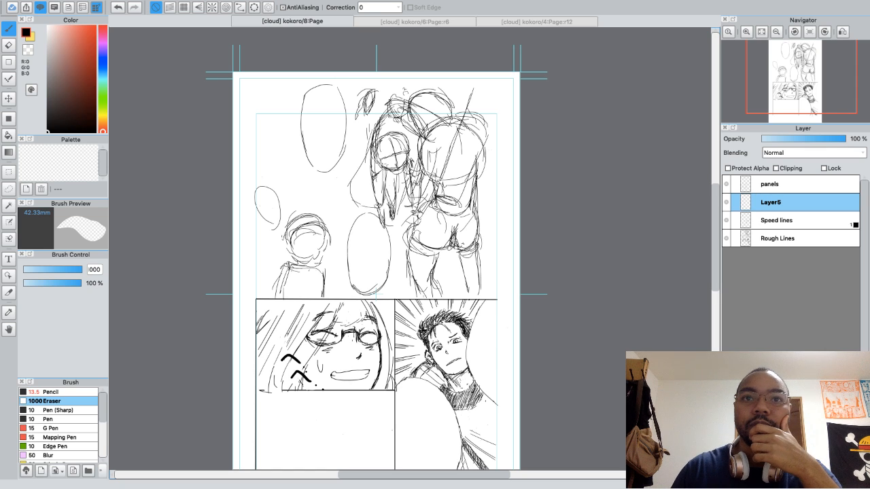
pyautogui.click(8, 172)
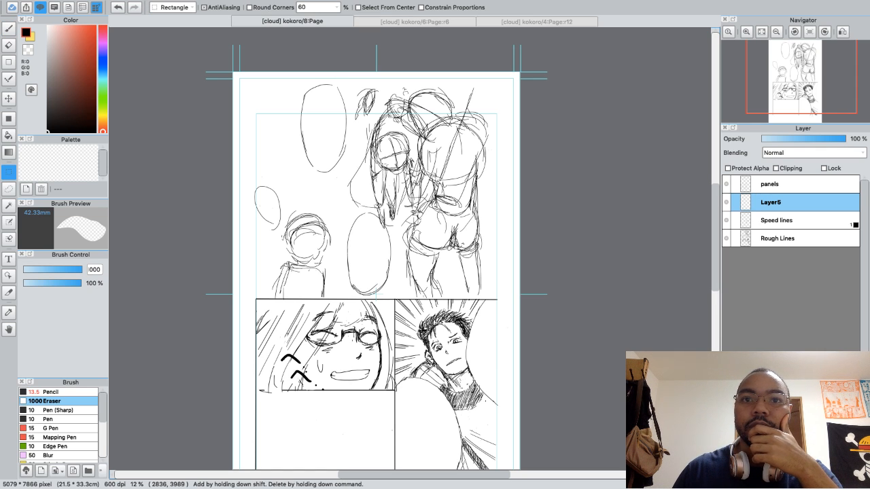
pyautogui.moveTo(393, 298); pyautogui.dragTo(502, 410)
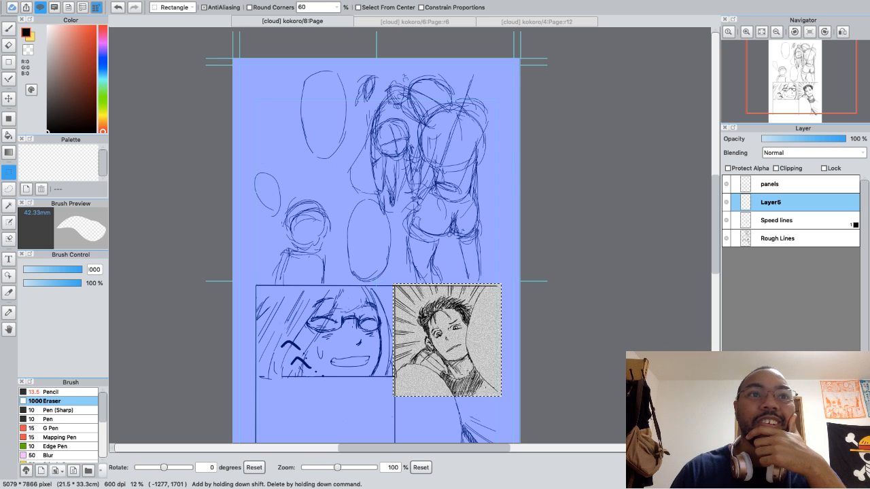
pyautogui.press('Escape')
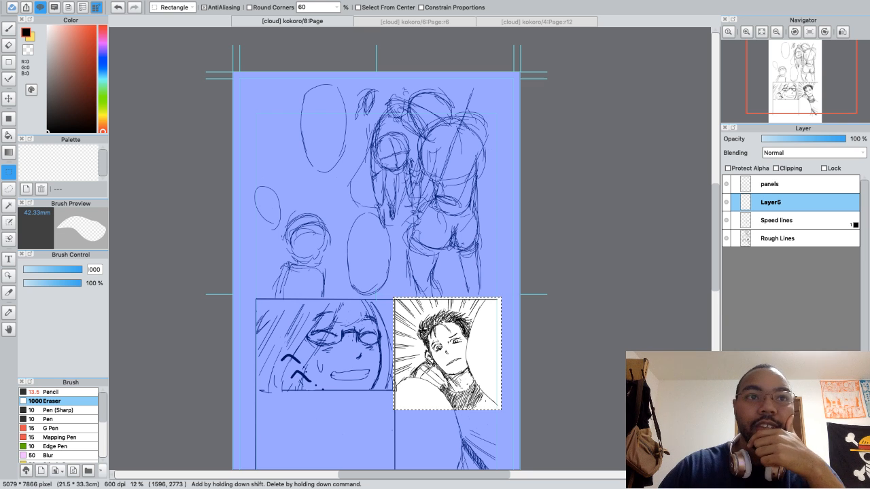
# Fill the upper part of the selected area with a grainy grey tone at 100% zoom and 0 degrees rotation, then deselect
pyautogui.press('Down')
pyautogui.press('Down')
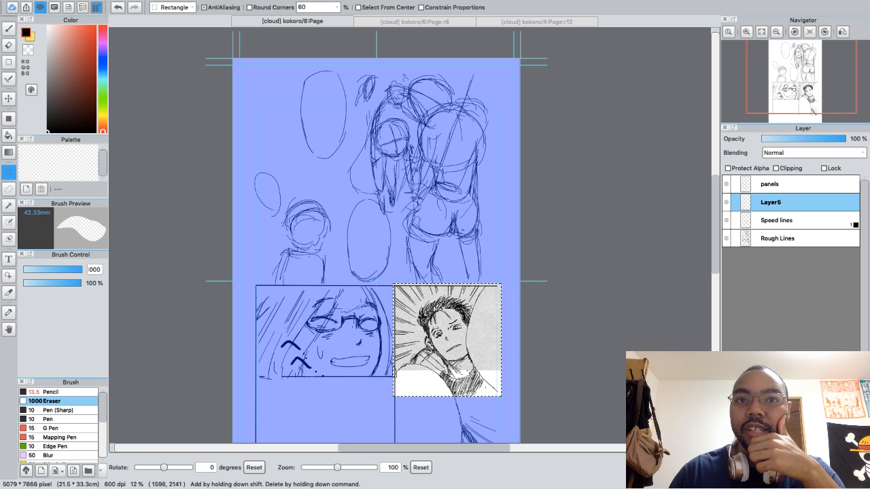
pyautogui.moveTo(337, 467)
pyautogui.mouseDown()
pyautogui.moveTo(328, 467)
pyautogui.moveTo(356, 468)
pyautogui.moveTo(347, 468)
pyautogui.mouseUp()
pyautogui.click(421, 467)
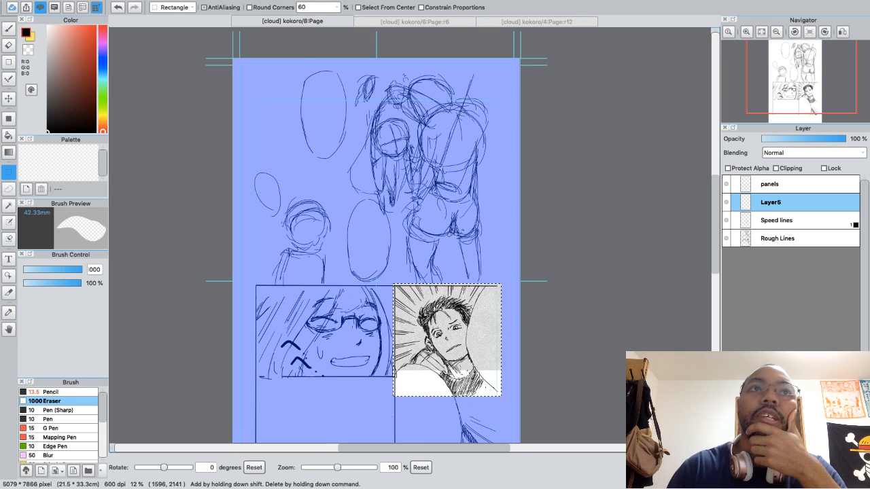
pyautogui.press('Return')
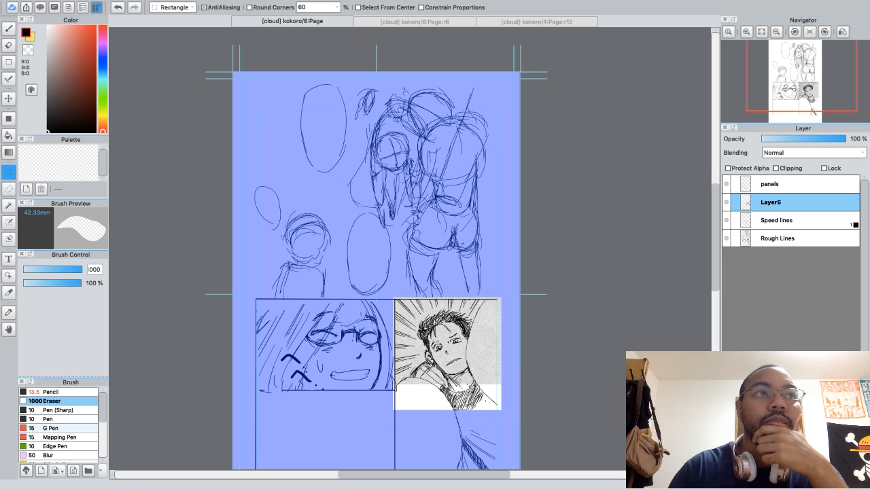
pyautogui.click(9, 189)
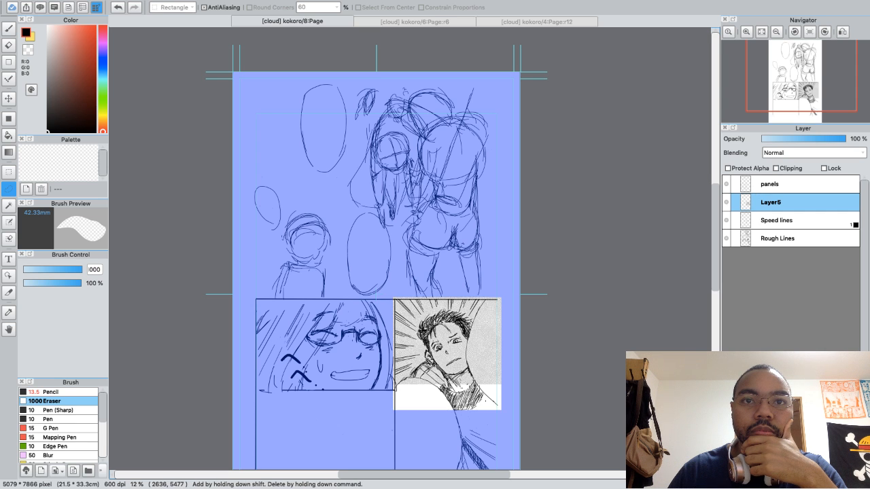
pyautogui.press('super+d')
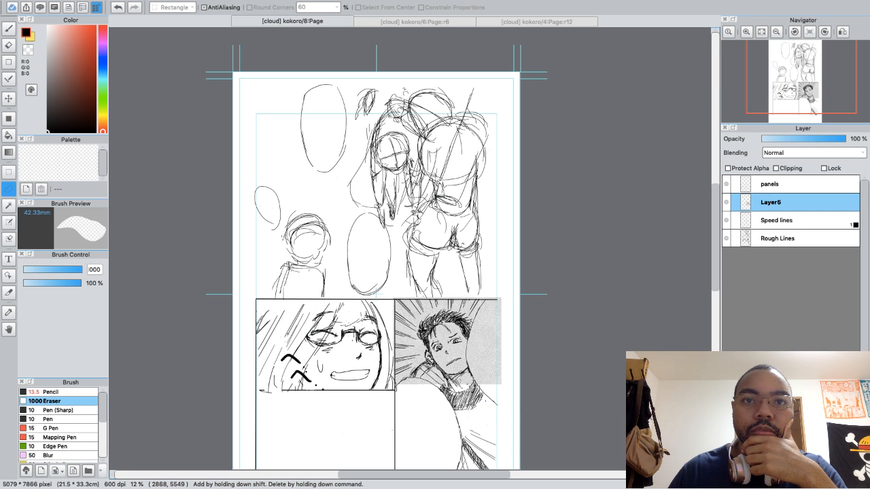
# Lasso the man's head, neck and shoulder and clear the grey tone from them, leaving it on the background
pyautogui.press('super+a')
pyautogui.press('super+d')
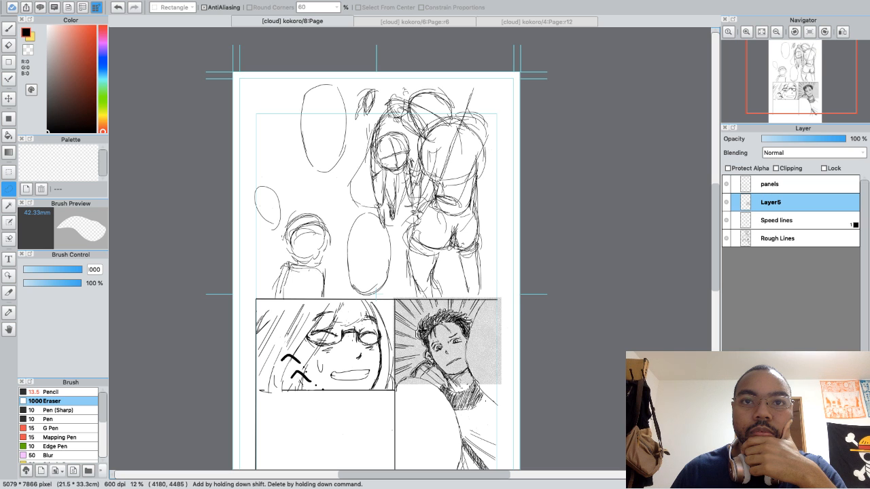
pyautogui.moveTo(469, 326); pyautogui.dragTo(476, 385)
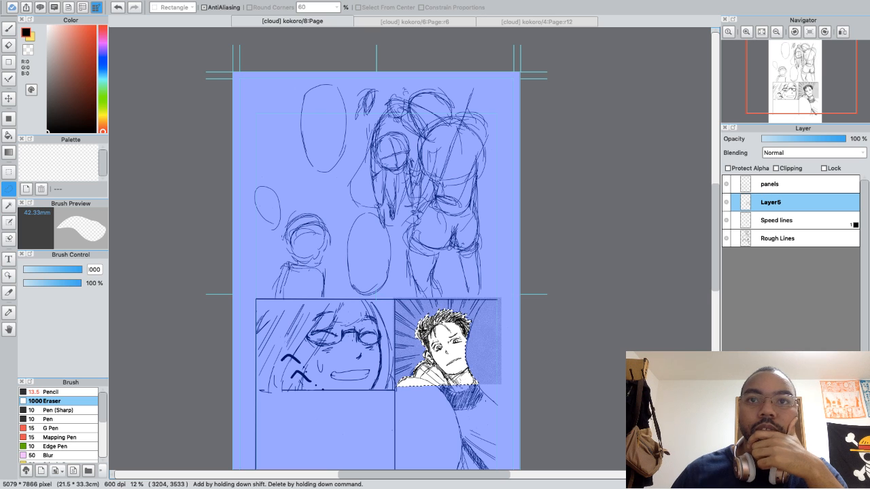
pyautogui.press('super+d')
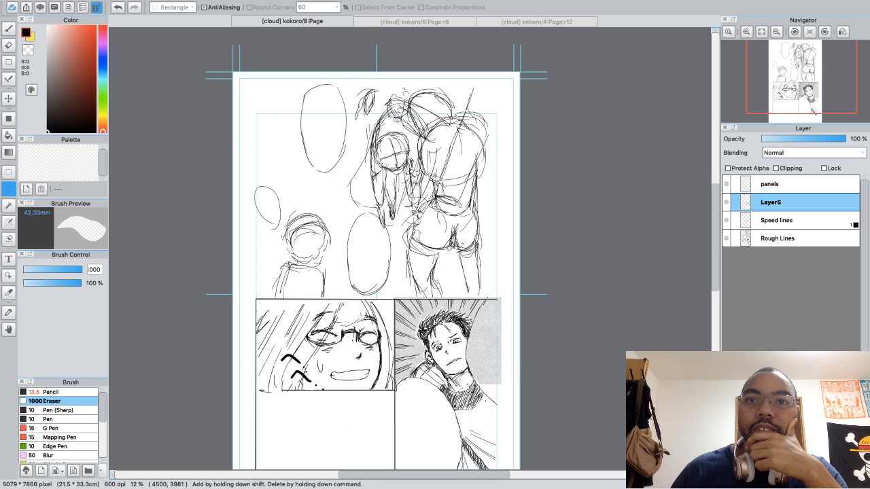
# Lasso the blank rounded shape beside the man's face and delete the grey tone covering it
pyautogui.moveTo(484, 385)
pyautogui.mouseDown()
pyautogui.moveTo(506, 382)
pyautogui.moveTo(513, 323)
pyautogui.mouseUp()
pyautogui.press('Delete')
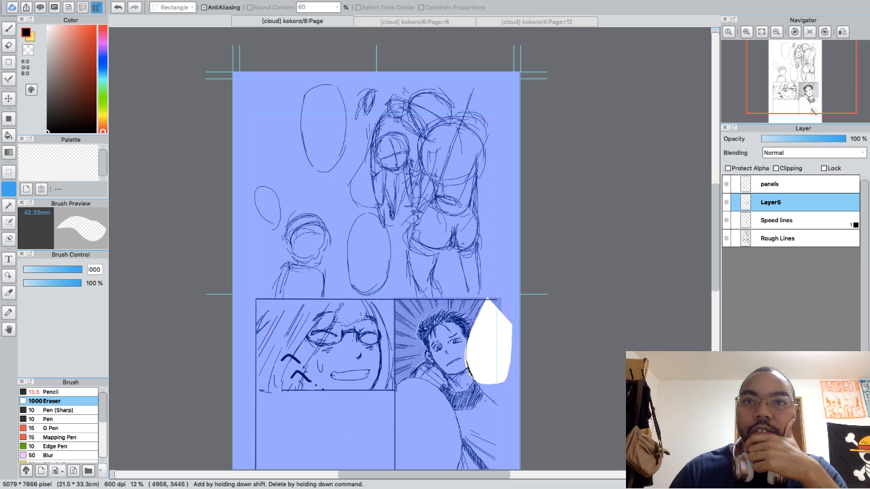
pyautogui.press('super+d')
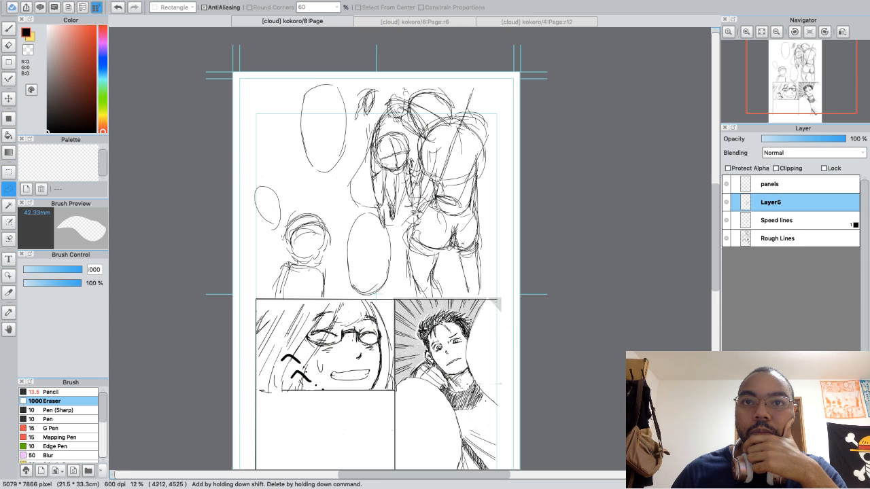
pyautogui.press('super+z')
pyautogui.press('super+z')
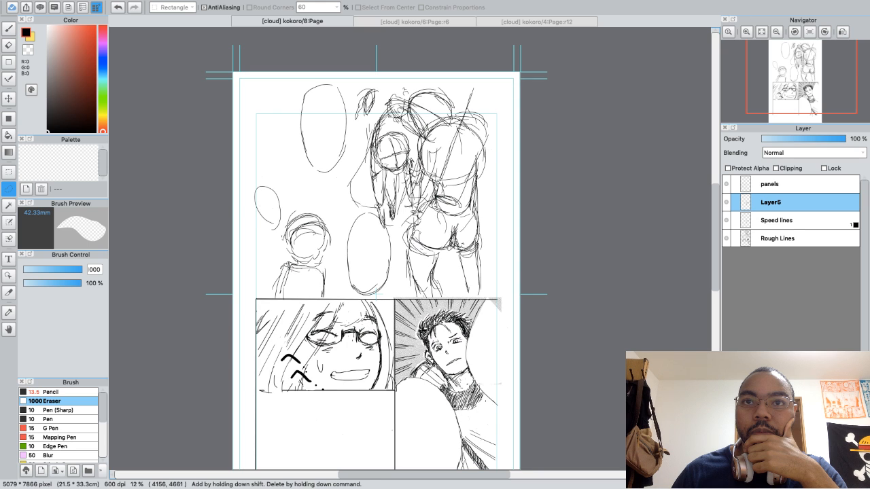
# Lasso and delete the leftover tone at the upper outer corner of the man's panel, then deselect
pyautogui.moveTo(472, 331)
pyautogui.mouseDown()
pyautogui.moveTo(486, 299)
pyautogui.moveTo(507, 312)
pyautogui.moveTo(471, 331)
pyautogui.mouseUp()
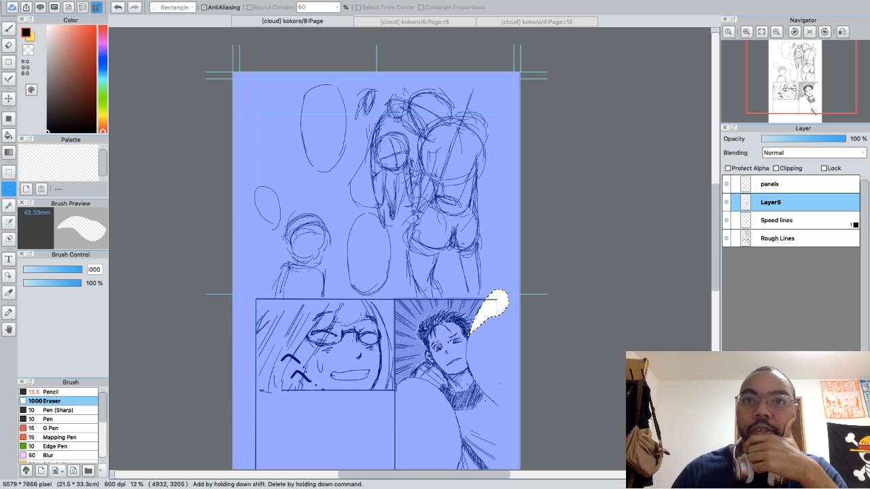
pyautogui.click(497, 252)
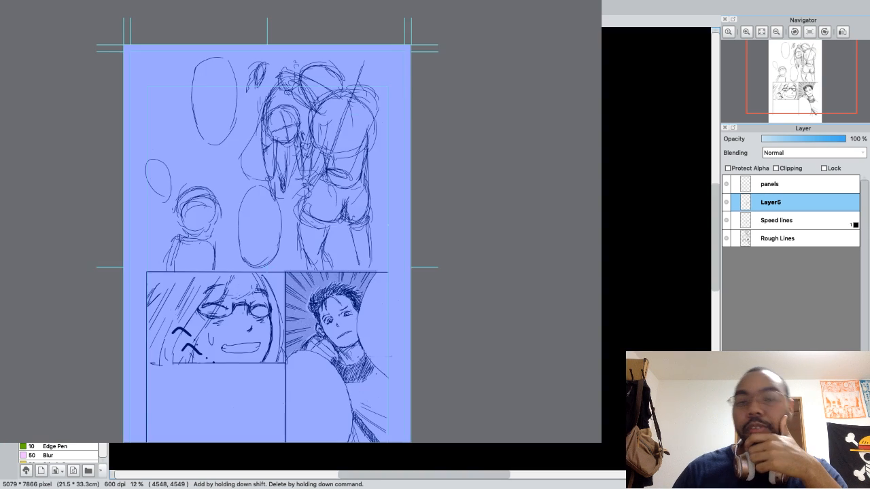
pyautogui.press('super+d')
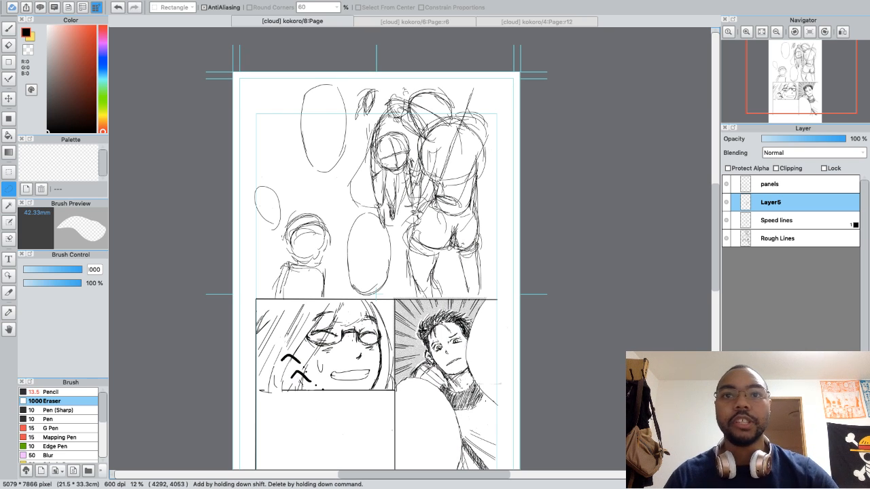
pyautogui.moveTo(498, 350); pyautogui.dragTo(482, 240)
pyautogui.moveTo(473, 326); pyautogui.dragTo(479, 335)
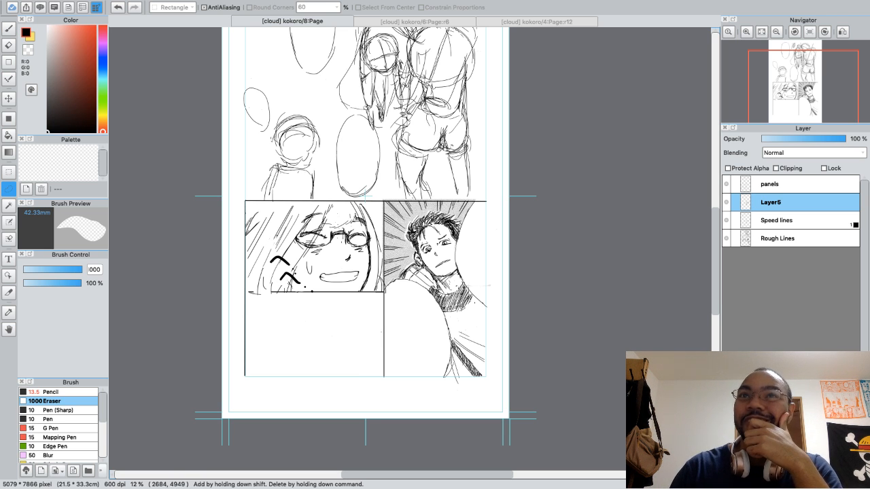
pyautogui.click(513, 22)
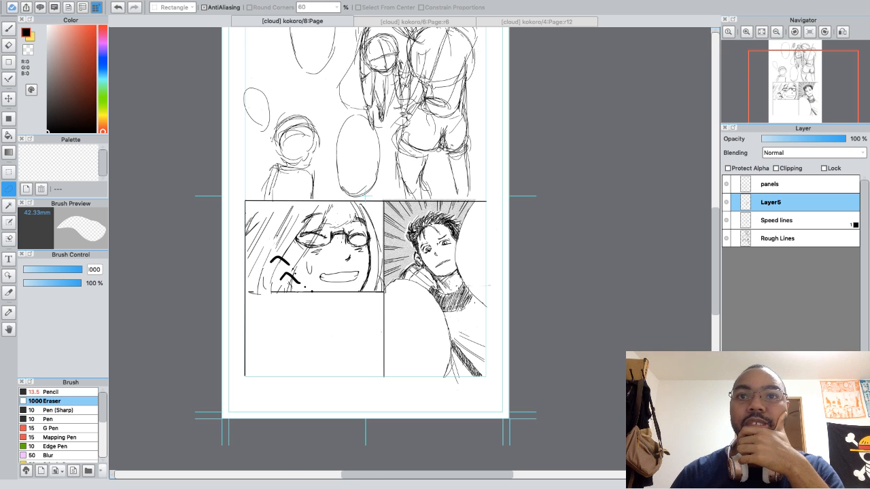
pyautogui.press('e')
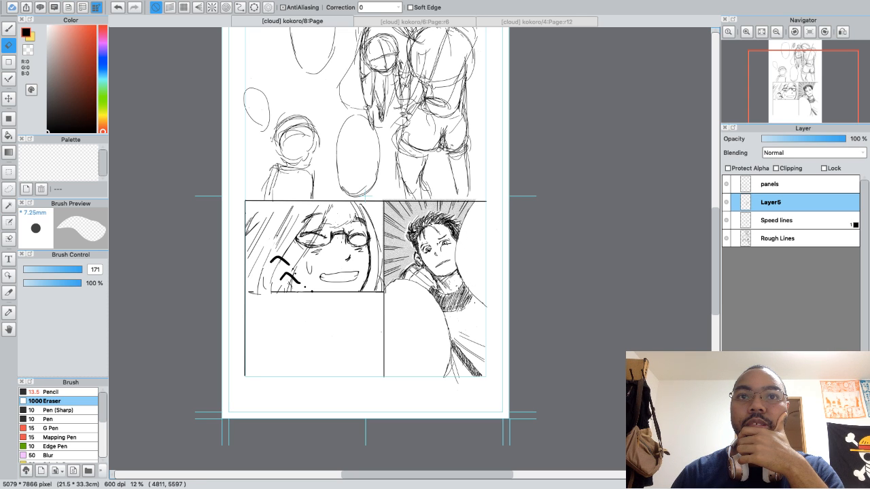
pyautogui.press('m')
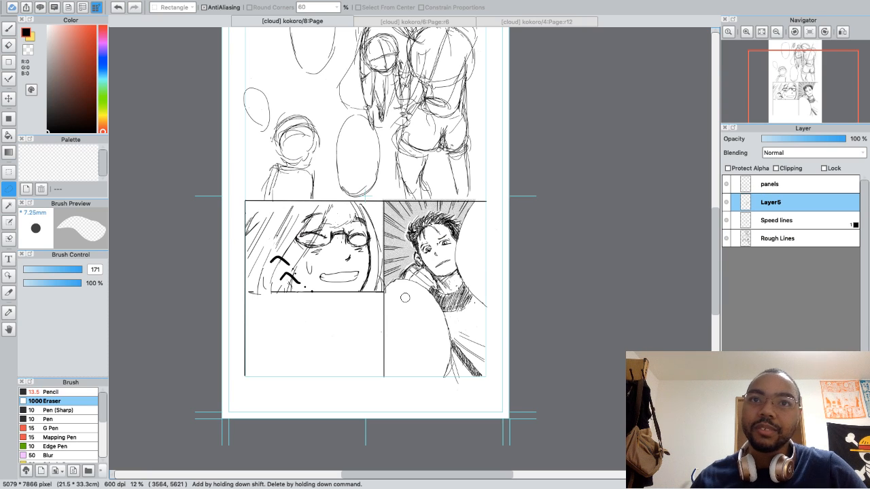
pyautogui.press('e')
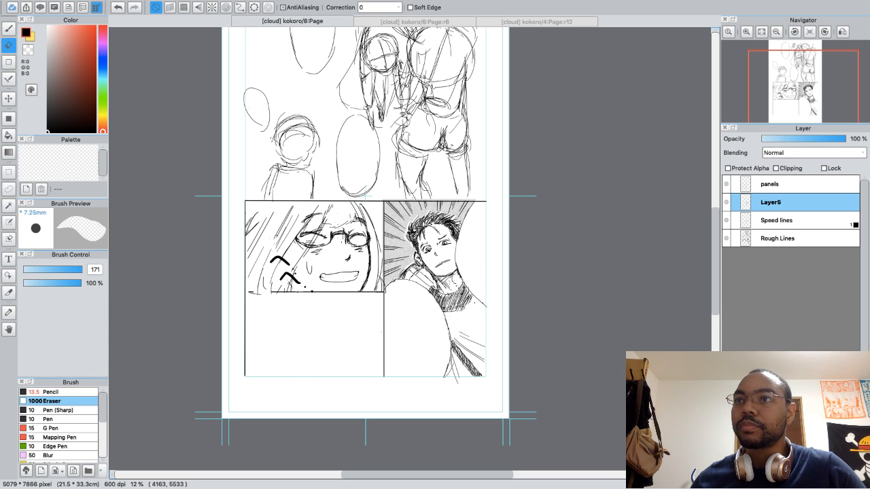
pyautogui.press('l')
# Erase a short stretch of line at the man's collar on the Rough Lines layer
pyautogui.click(778, 239)
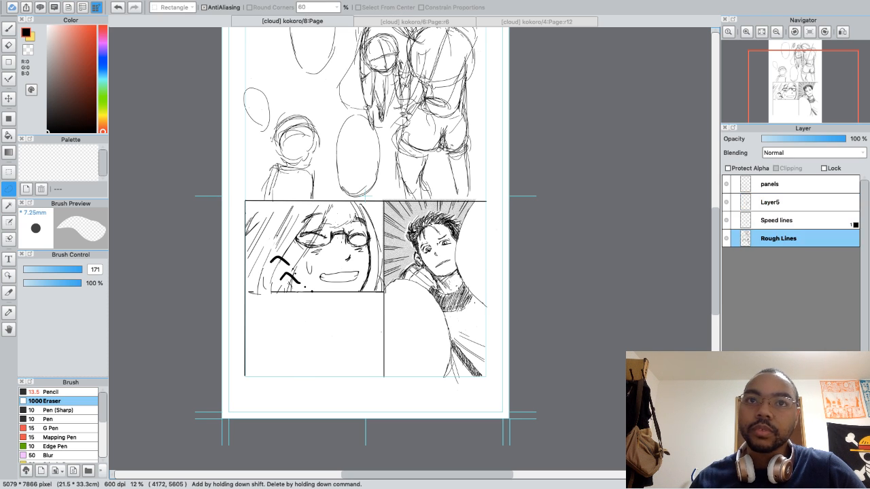
pyautogui.press('e')
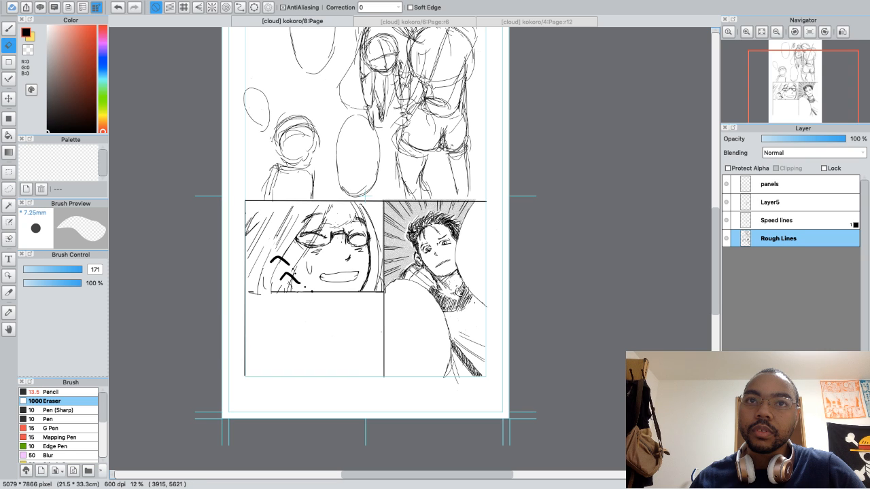
pyautogui.moveTo(458, 293); pyautogui.dragTo(454, 284)
pyautogui.press('l')
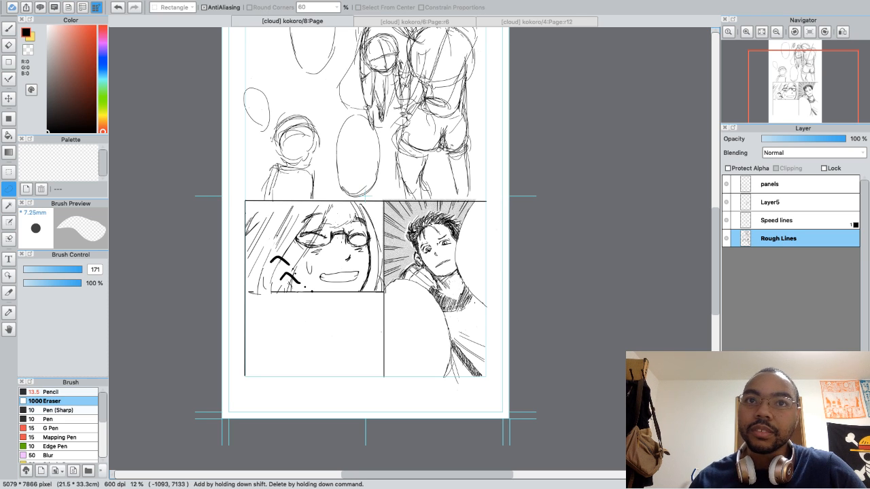
# Ready the 13.5 Pencil brush for drawing on the Rough Lines layer, with nothing selected on the page
pyautogui.click(53, 392)
pyautogui.press('super+a')
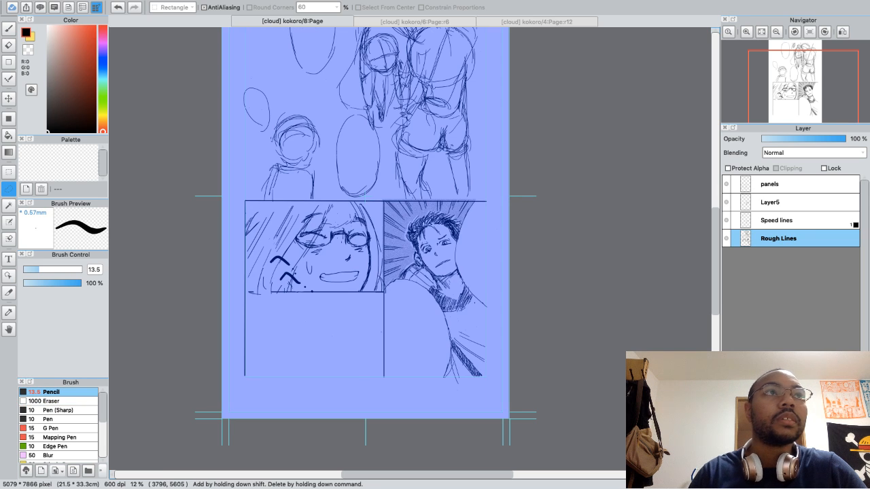
pyautogui.press('super+d')
pyautogui.press('b')
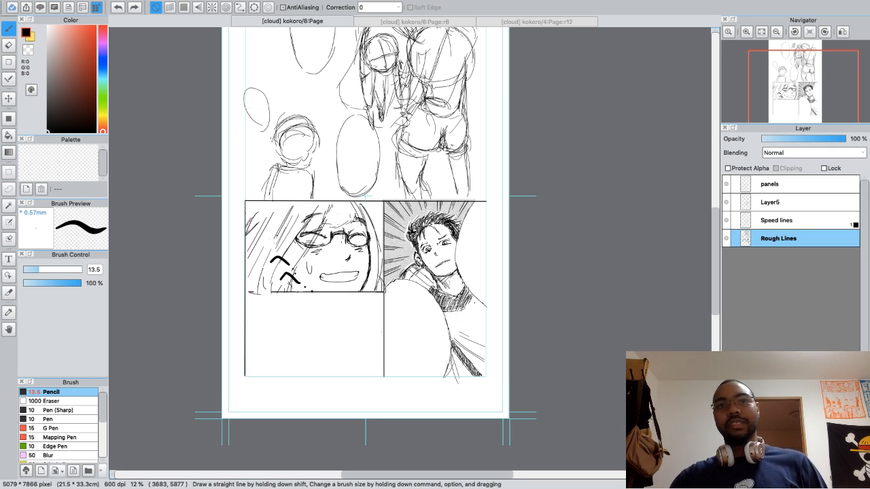
pyautogui.scroll(5, 367, 251)
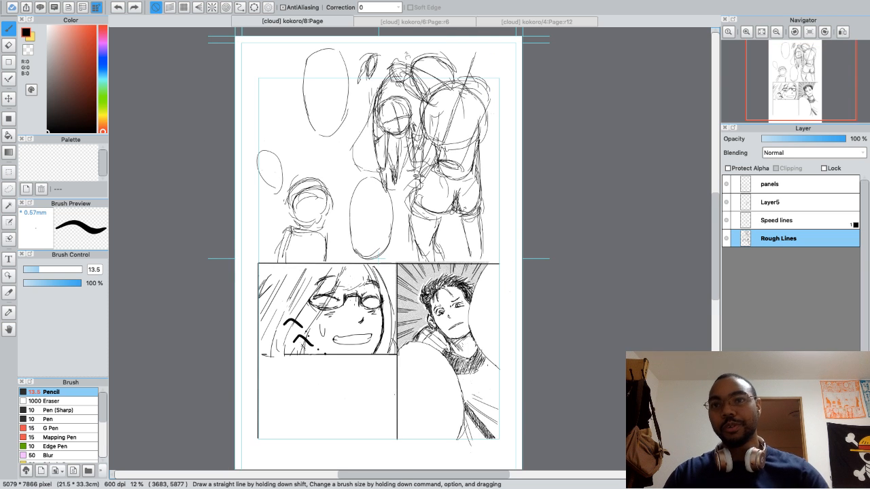